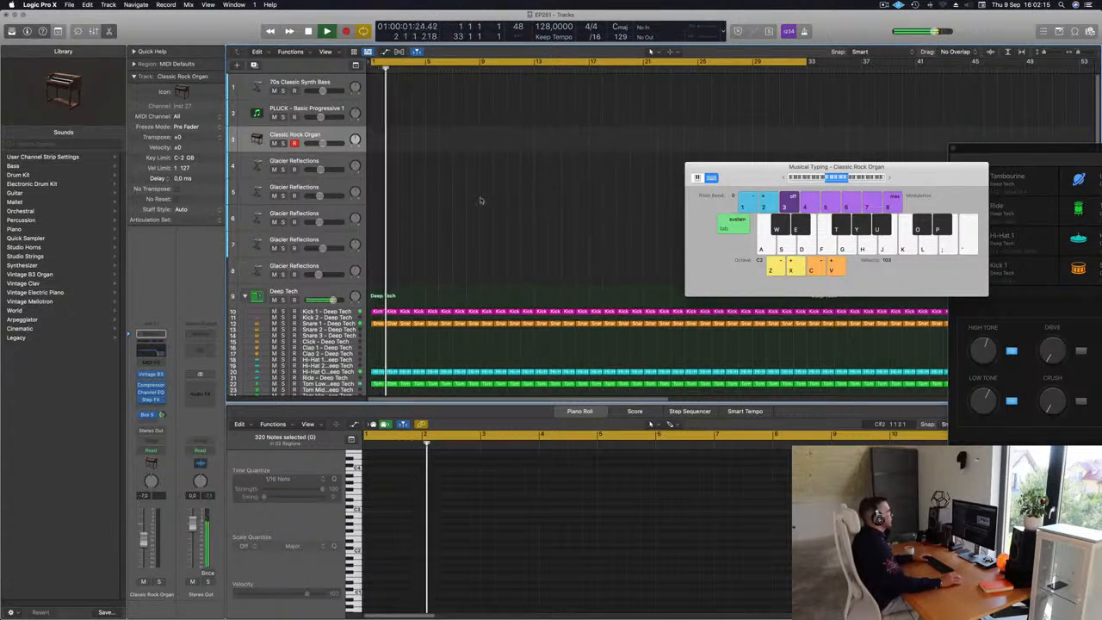
Step: Stop playback, select the 70s Classic Synth Bass track and enlarge its track height
key("space")
left_click(332, 82)
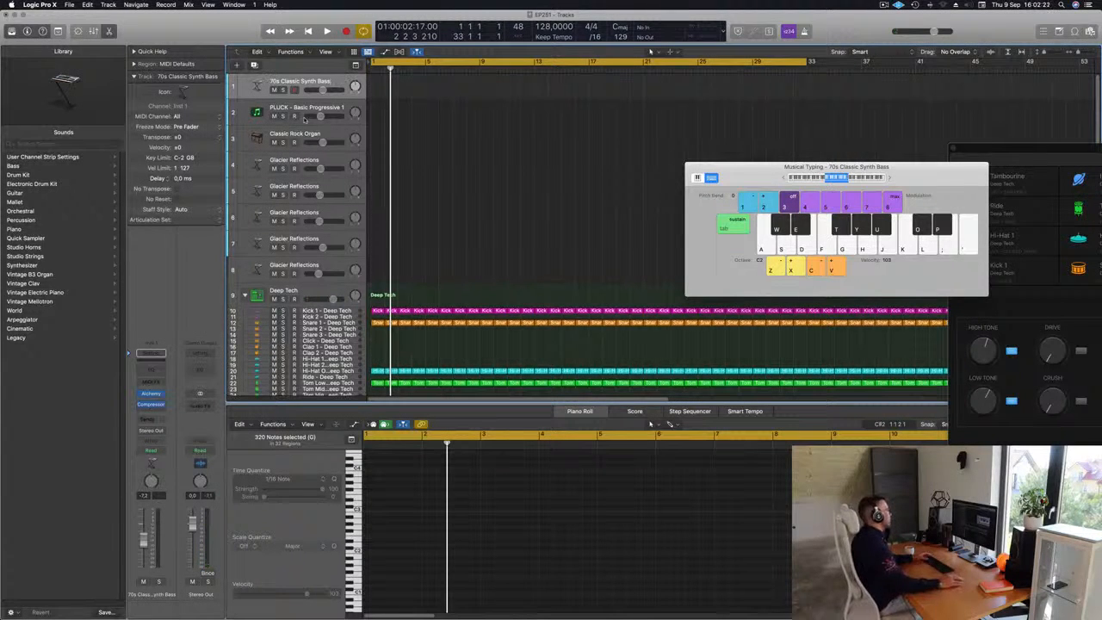
left_click_drag(333, 97, 333, 169)
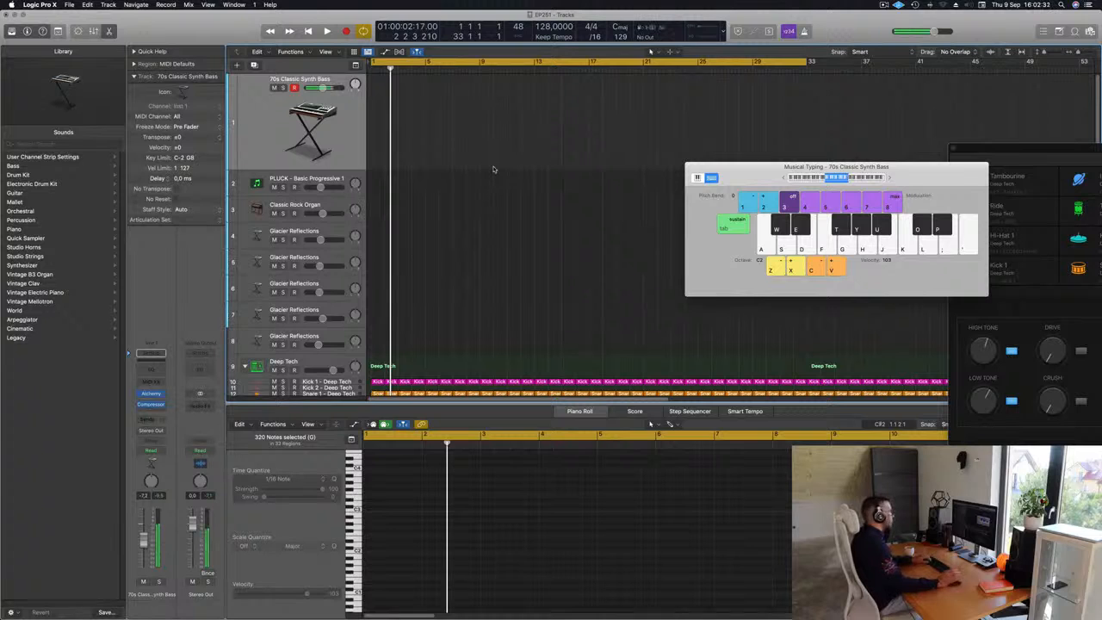
Step: Record a two-bar repeated-note pattern on the 70s Classic Synth Bass track and move the recorded region to bar 1
key("Return")
key("space")
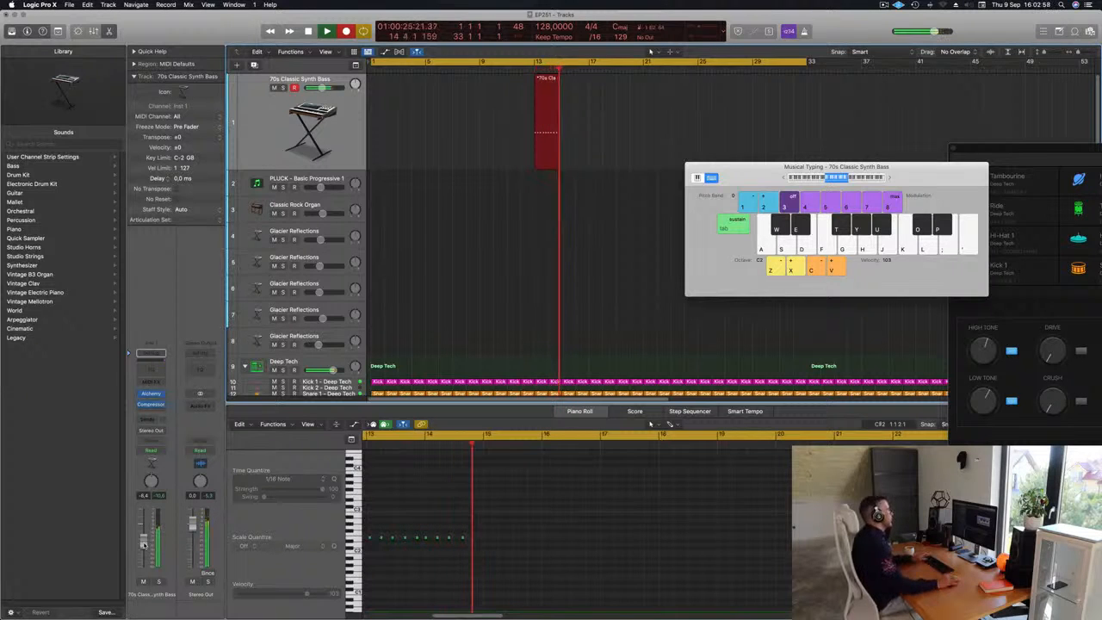
key("space")
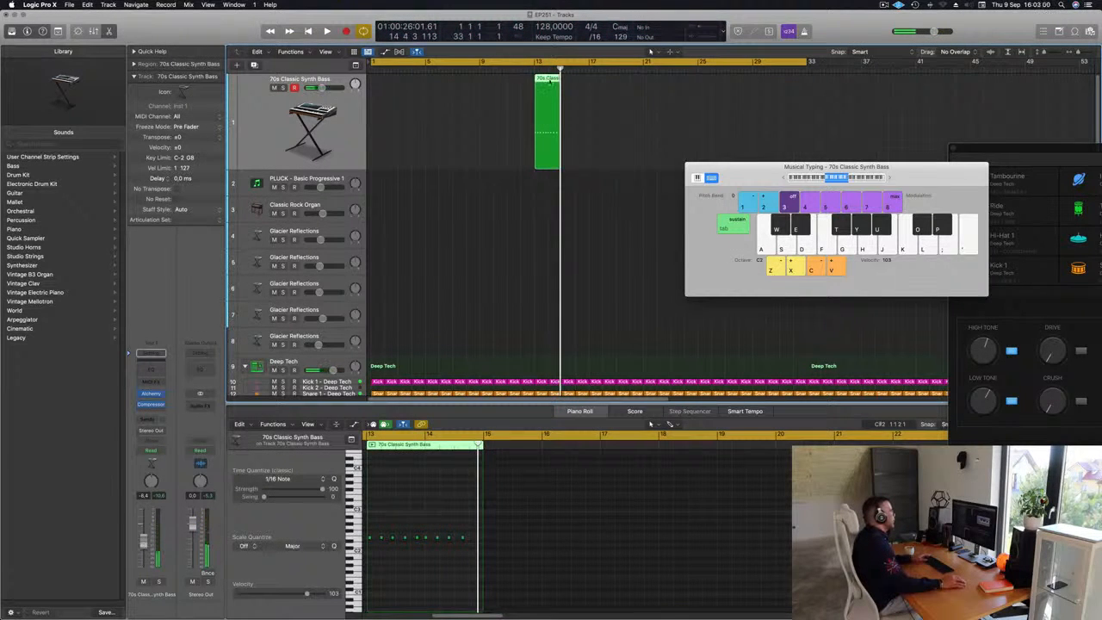
left_click_drag(549, 79, 386, 79)
key("Return")
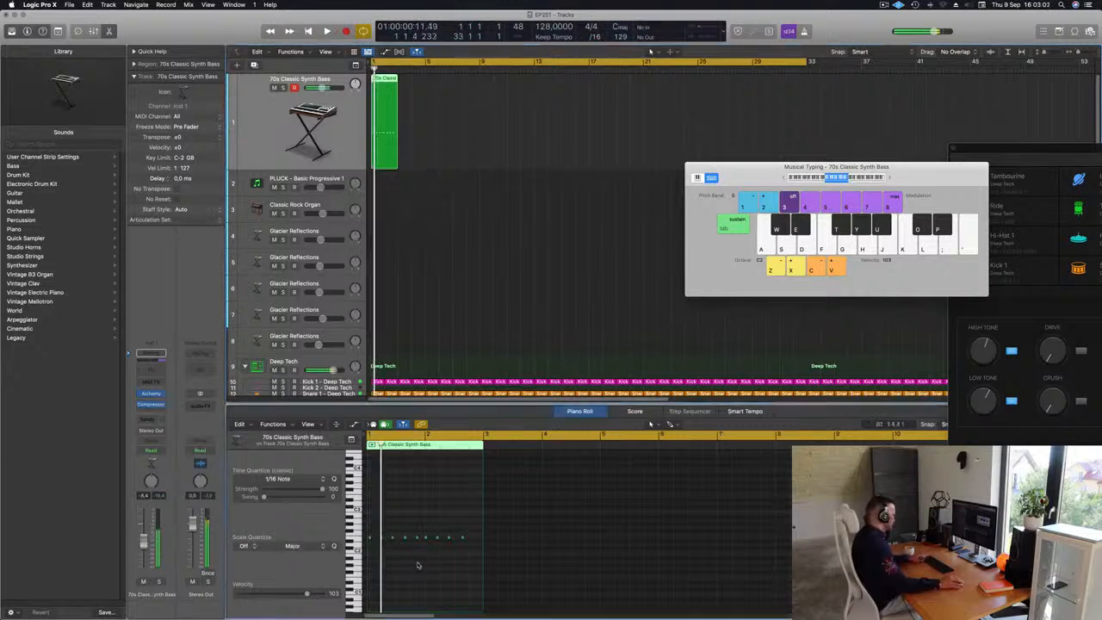
Step: Add a copy of the bass region's last note at about beat 4 of bar 2 and play the pattern
key("super+a")
key("space")
key("super+Right")
key("super+Right")
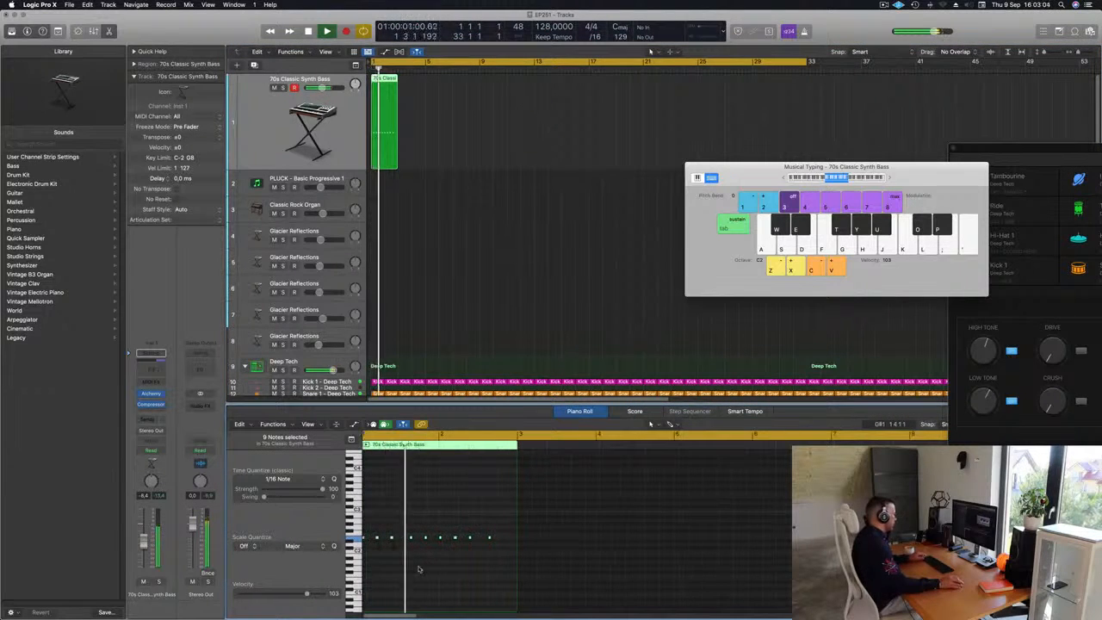
scroll(423, 568, "left", 3)
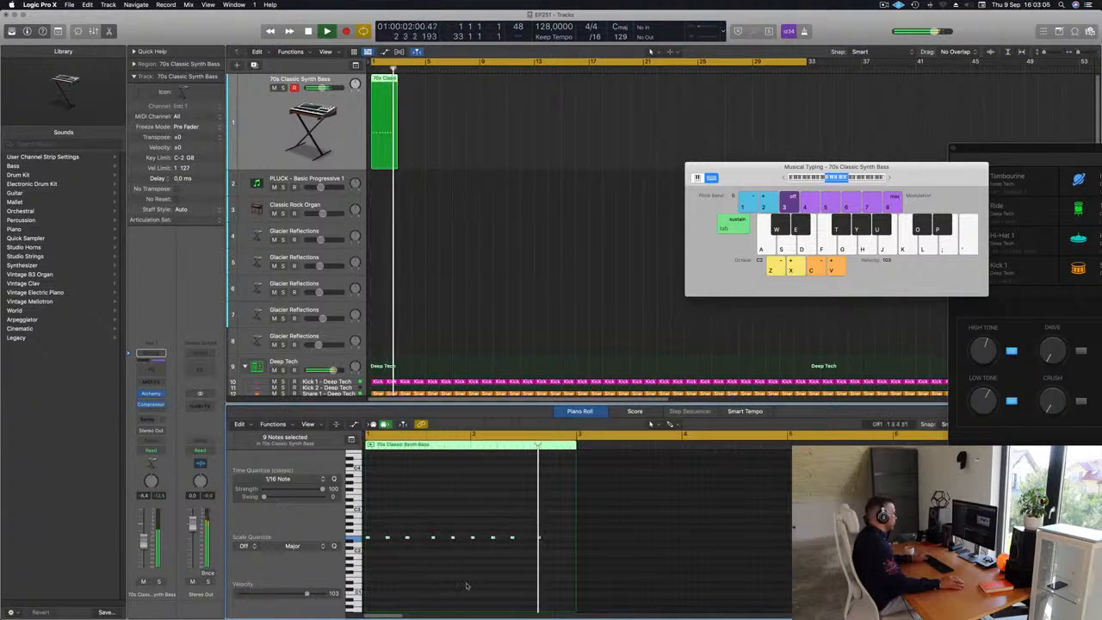
key("space")
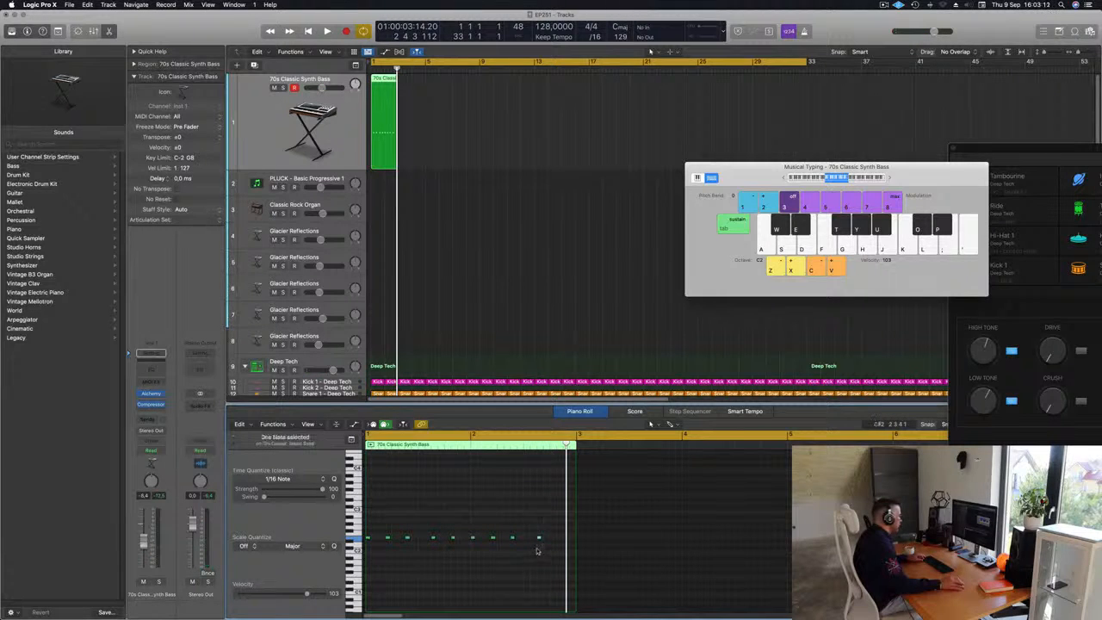
left_click_drag(539, 540, 559, 540)
key("space")
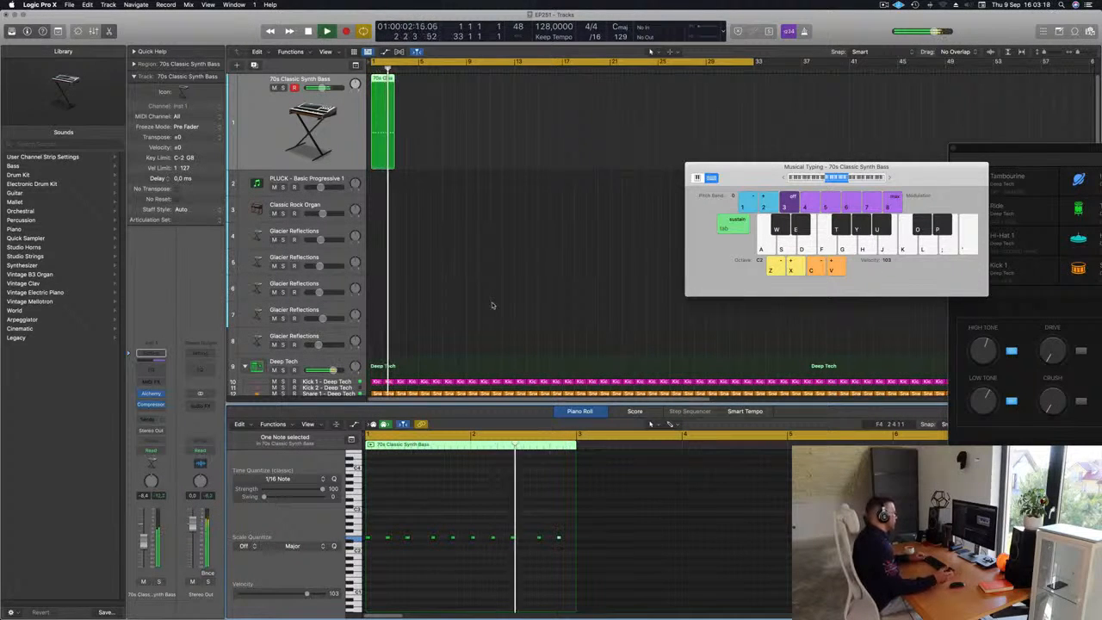
key("space")
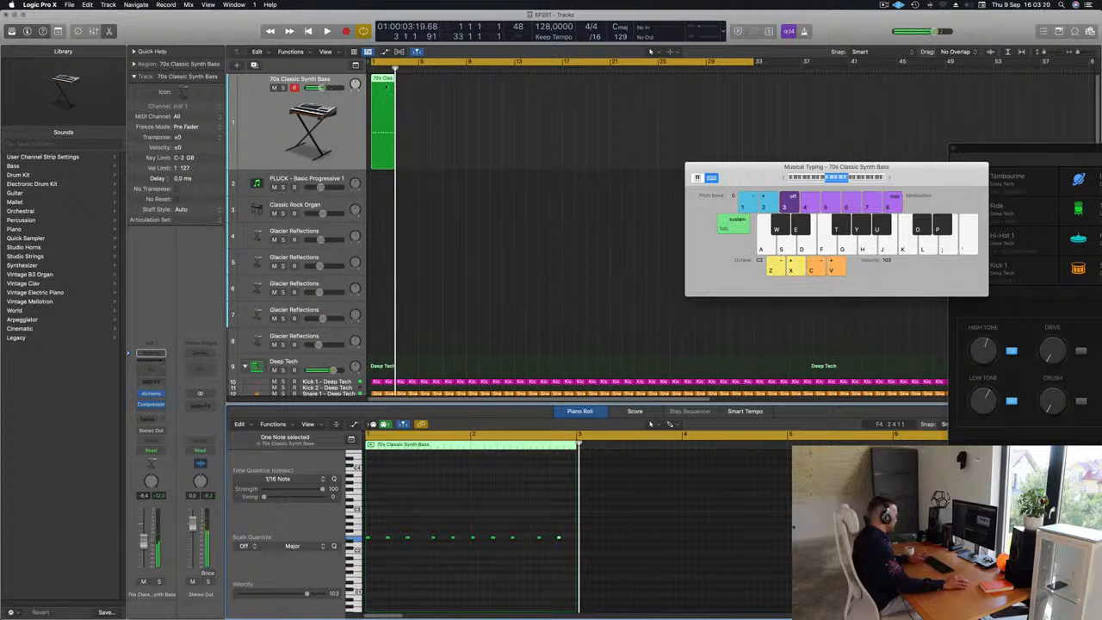
key("super+v")
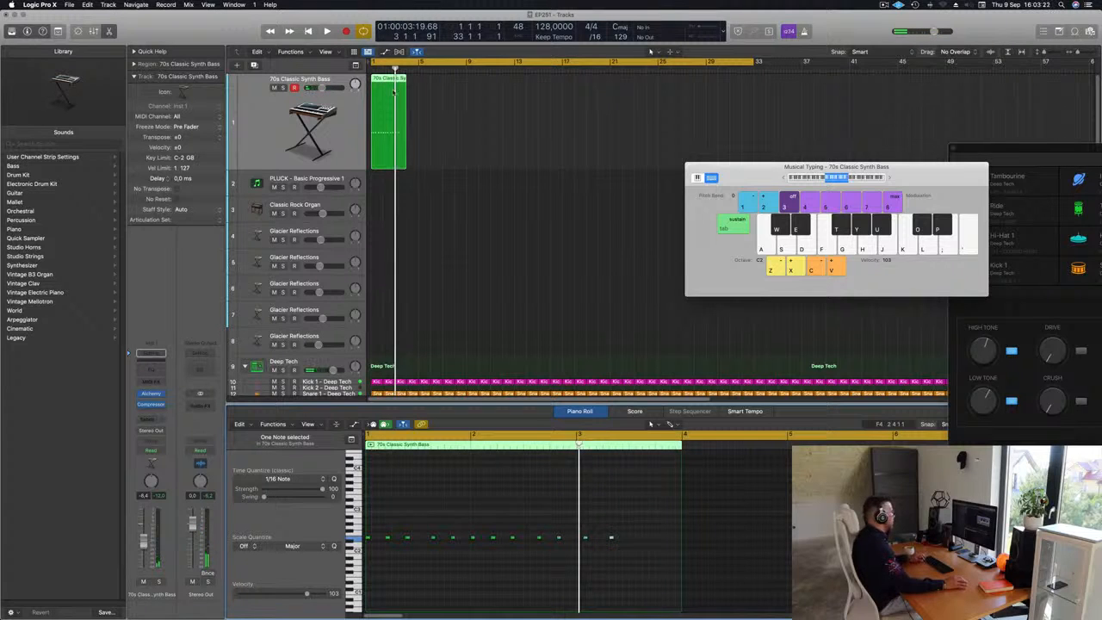
key("super+z")
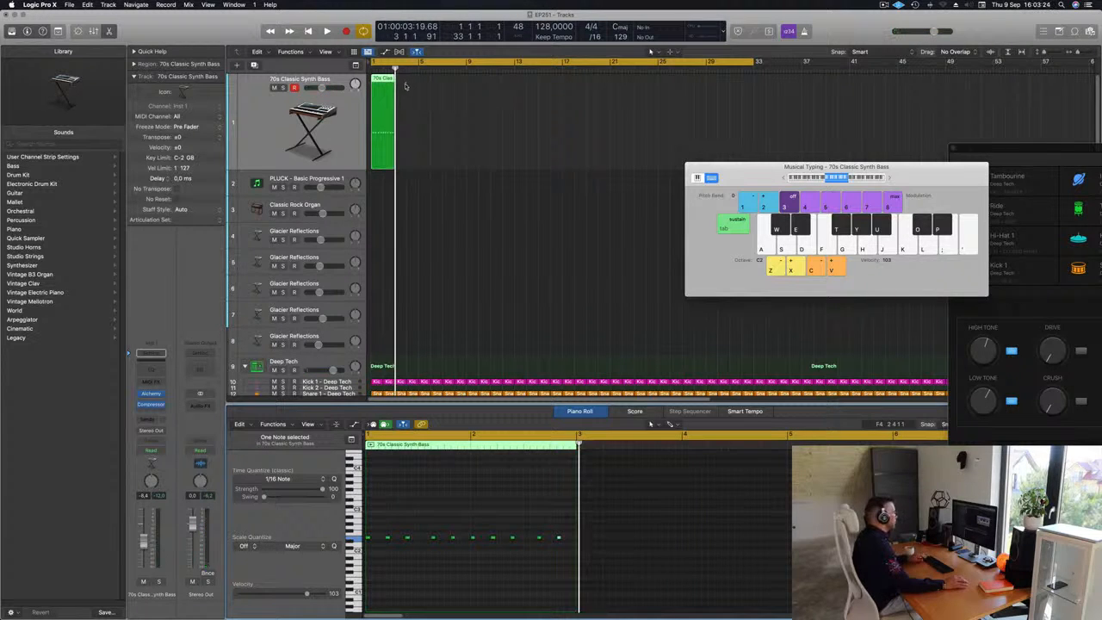
Step: Repeat the two-bar bass region three times back to back and play the result
key("super+r")
key("super+r")
key("super+r")
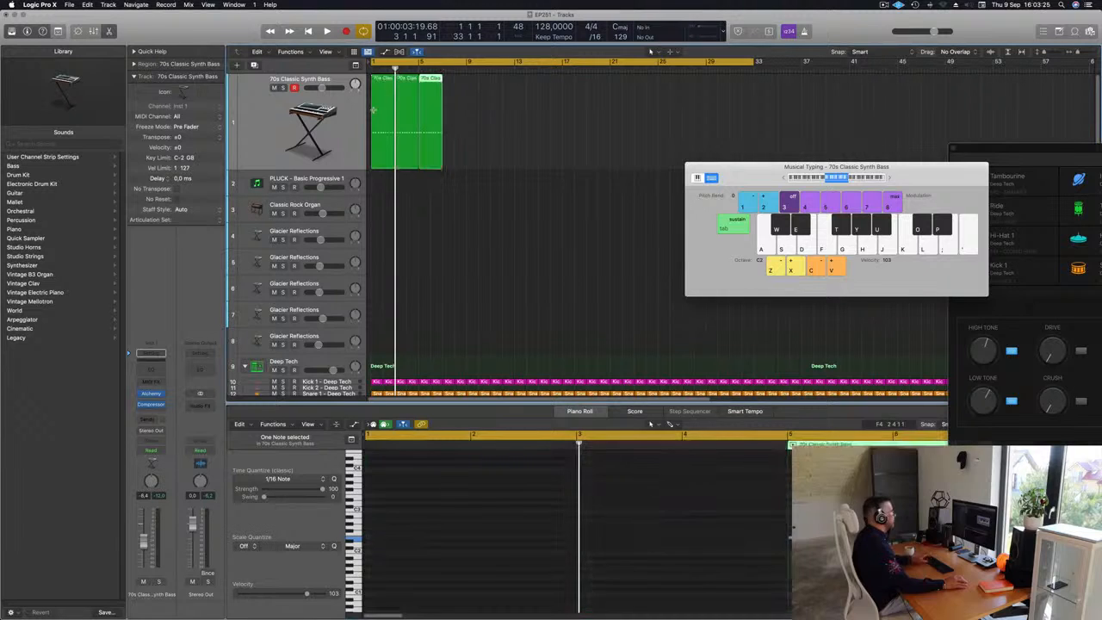
key("space")
key("super+Left")
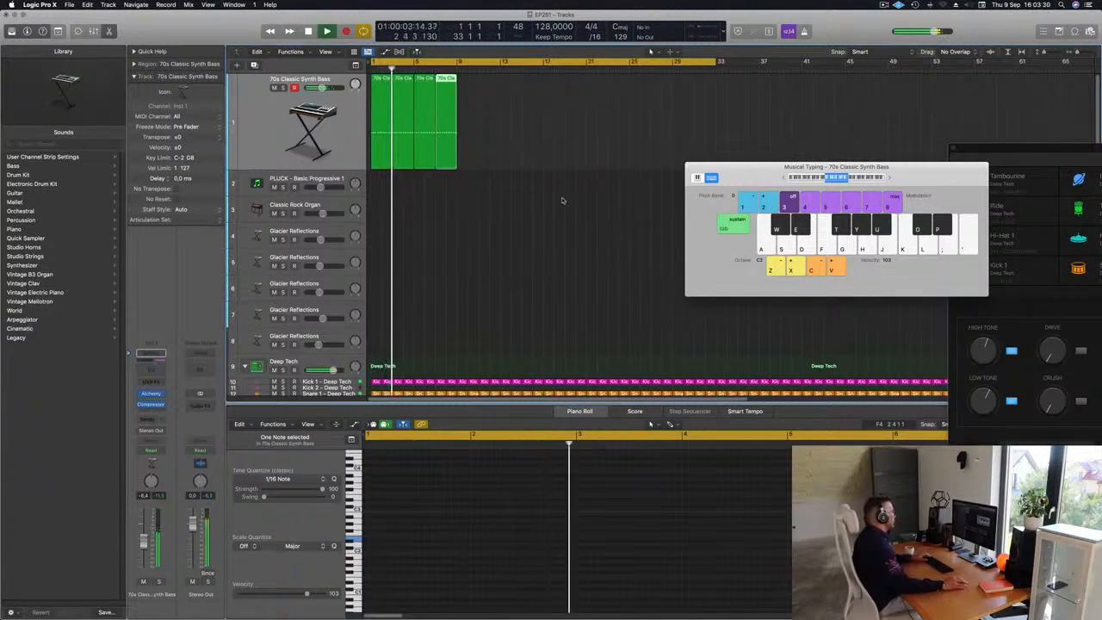
Step: Raise the last note of the first bass region by one semitone and replay the region
left_click(386, 98)
key("Return")
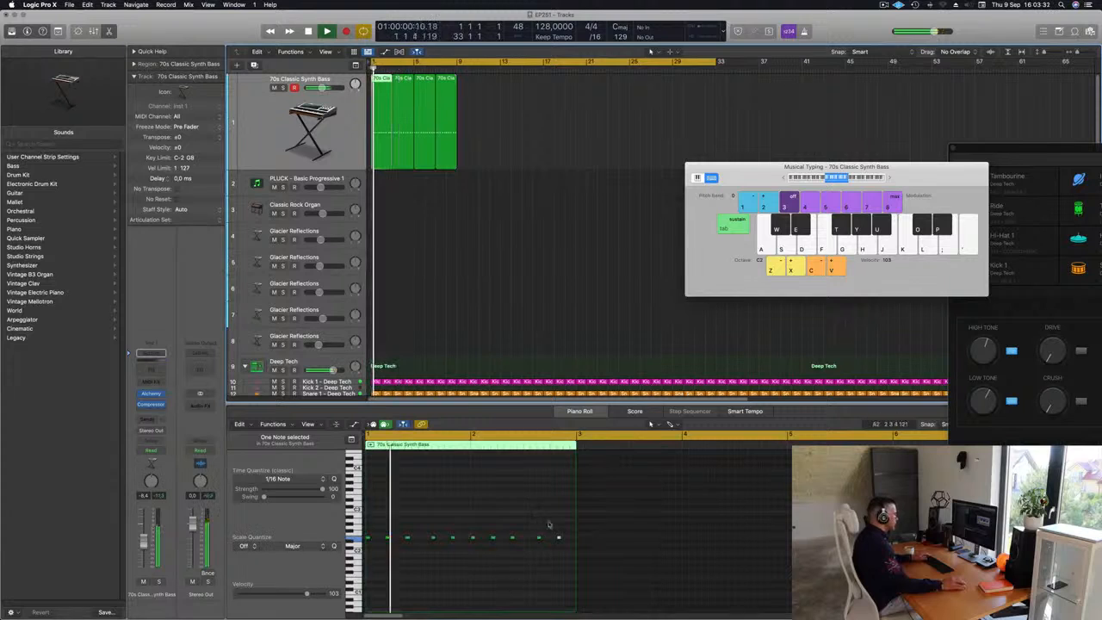
left_click_drag(555, 523, 566, 547)
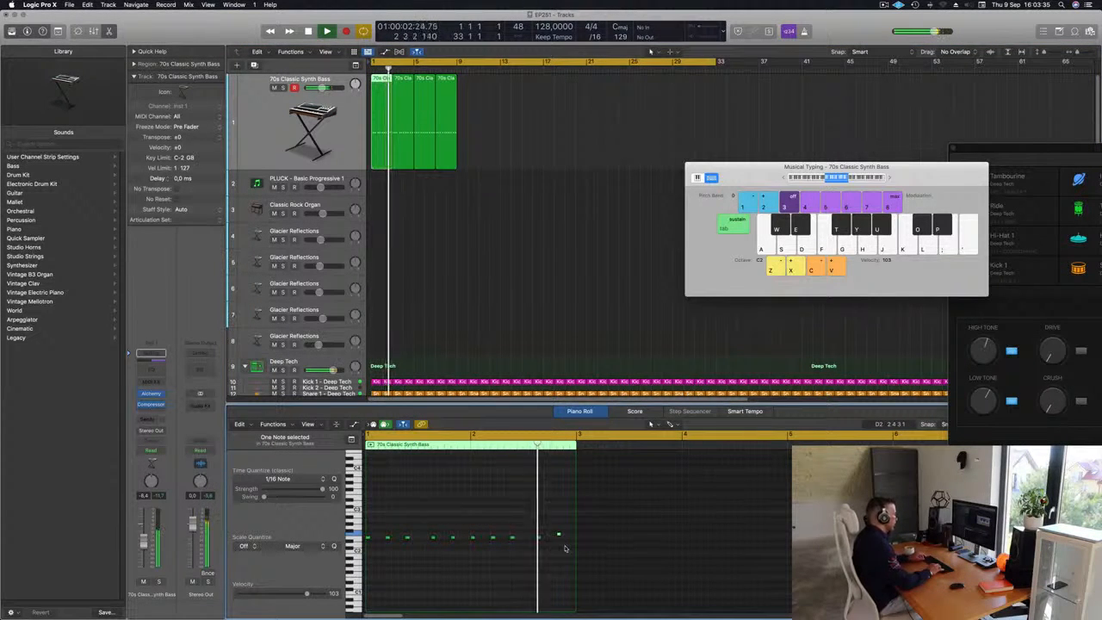
key("space")
key("space")
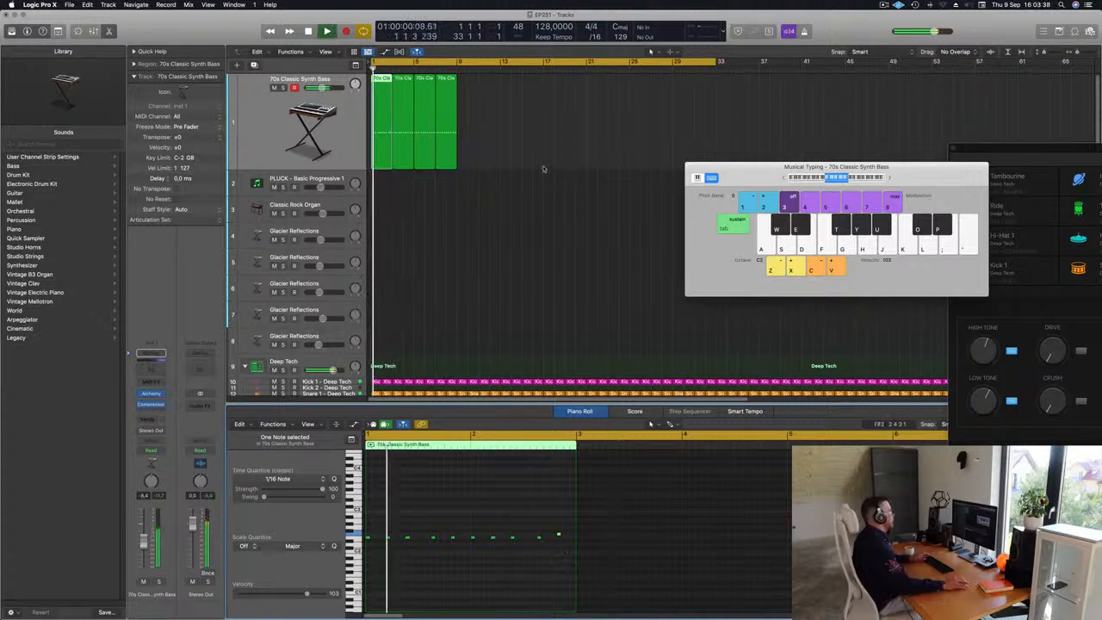
Step: Delete the three old bass region copies and repeat the edited first region three times to fill eight bars
left_click_drag(463, 126, 400, 154)
key("Delete")
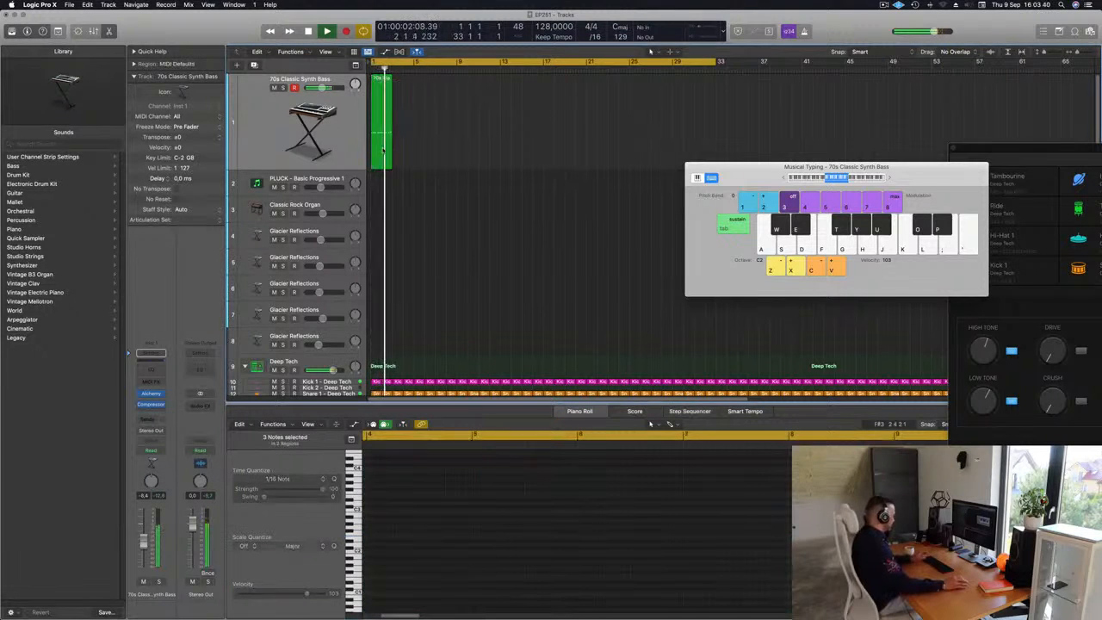
key("space")
key("super+r")
key("super+r")
key("super+r")
key("space")
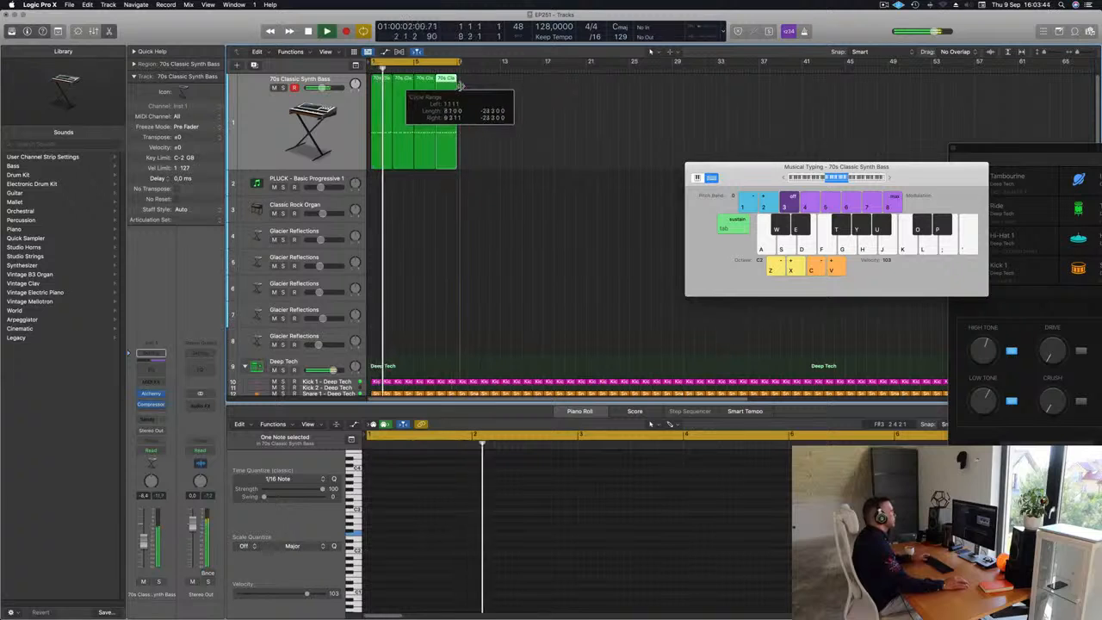
Step: Shorten the cycle range to end at bar 9, select all four bass regions and play the loop from the start
scroll(456, 173, "up", 5)
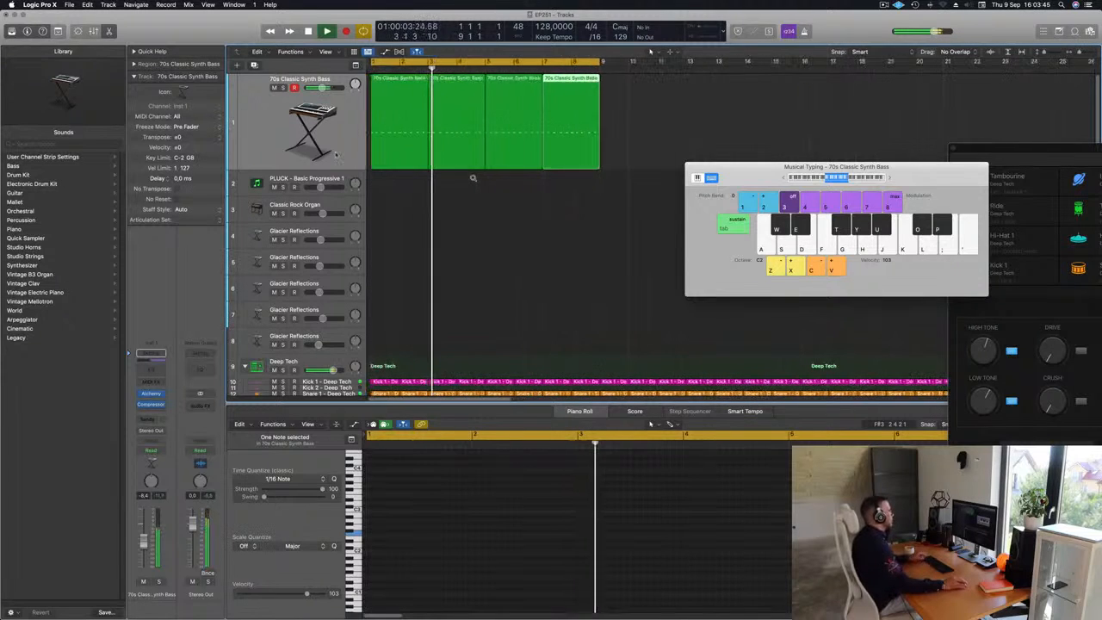
left_click(234, 156)
key("space")
key("space")
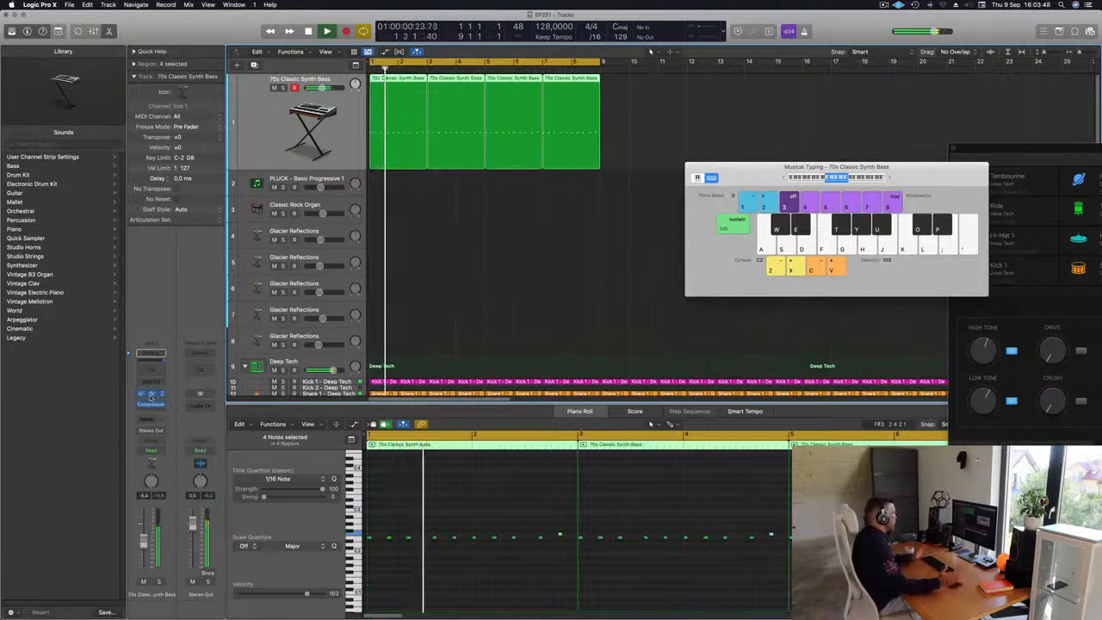
Step: Audition the bass track's Alchemy transform pad settings and place the morph between Smooth, Bright, Distorted and Thick
left_click(151, 393)
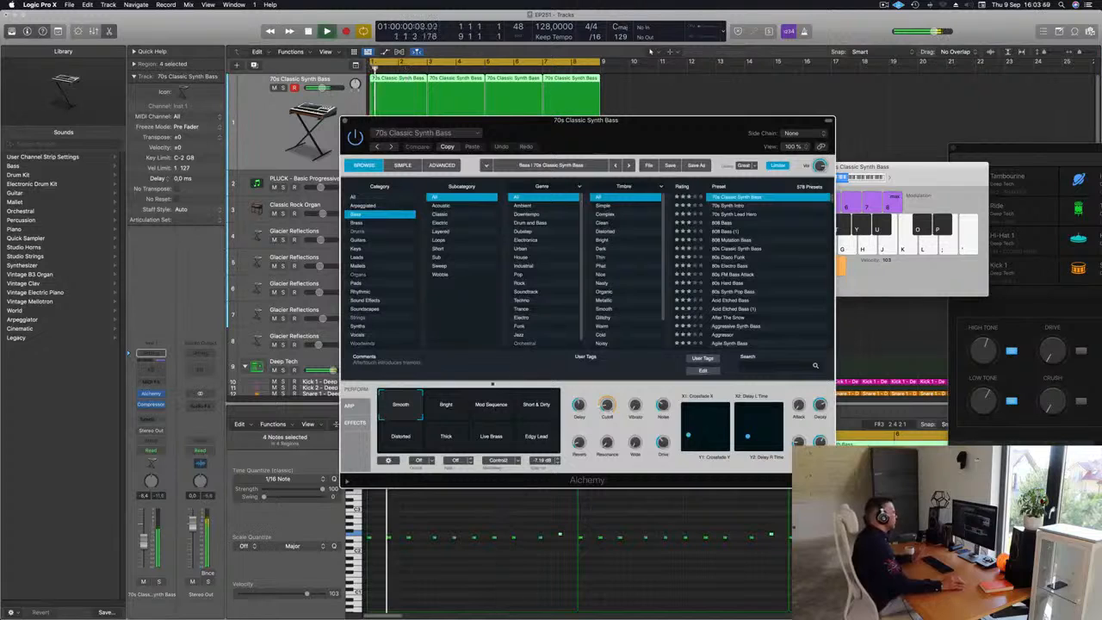
left_click(441, 411)
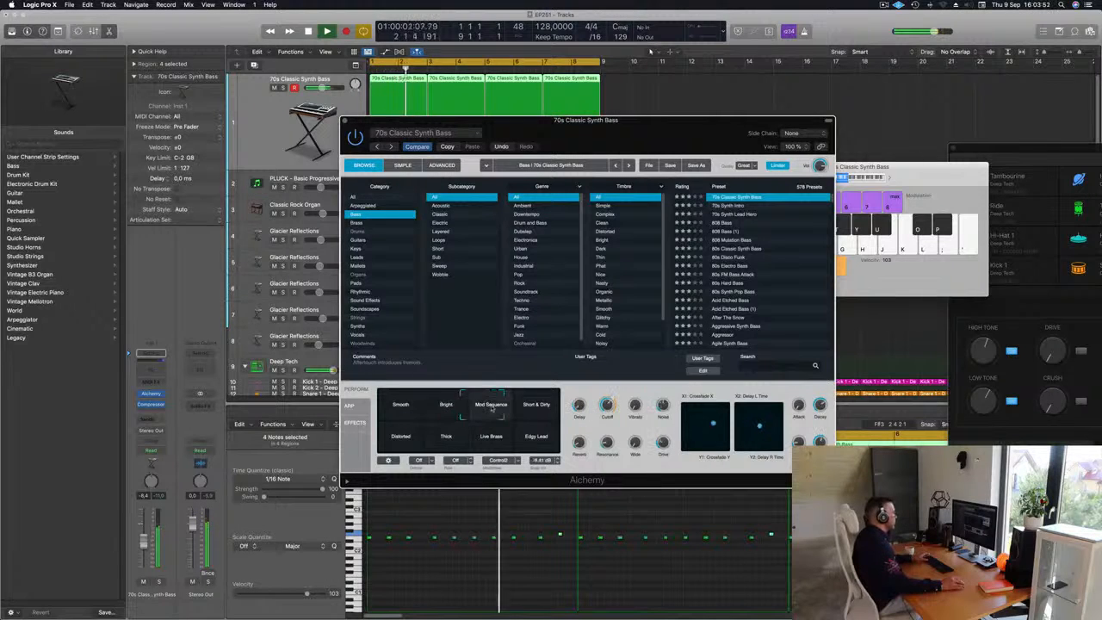
left_click(473, 410)
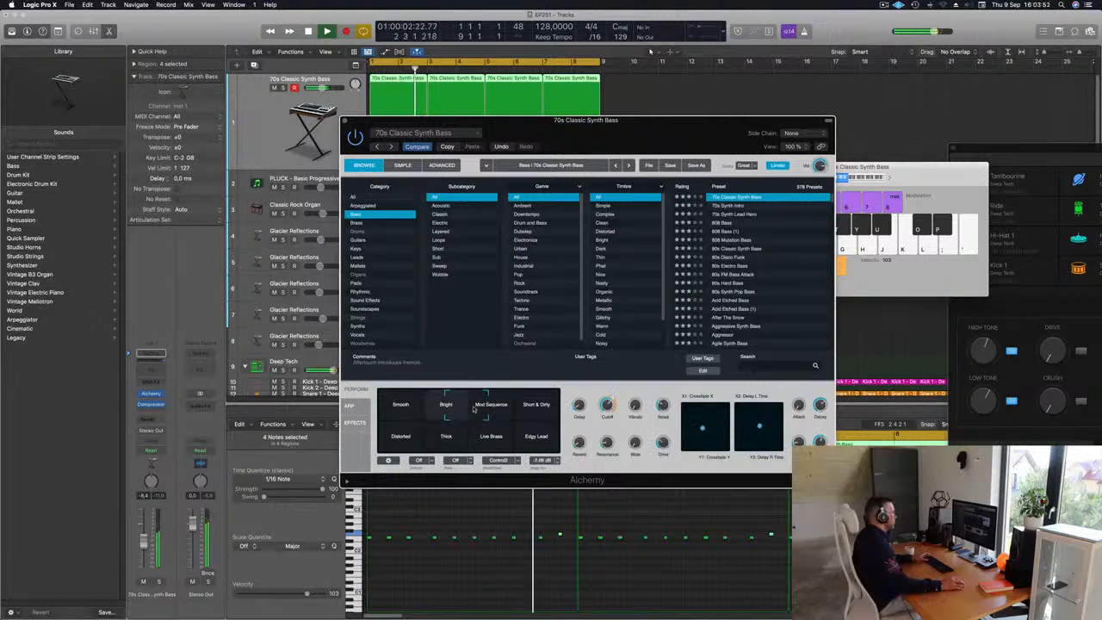
left_click(429, 408)
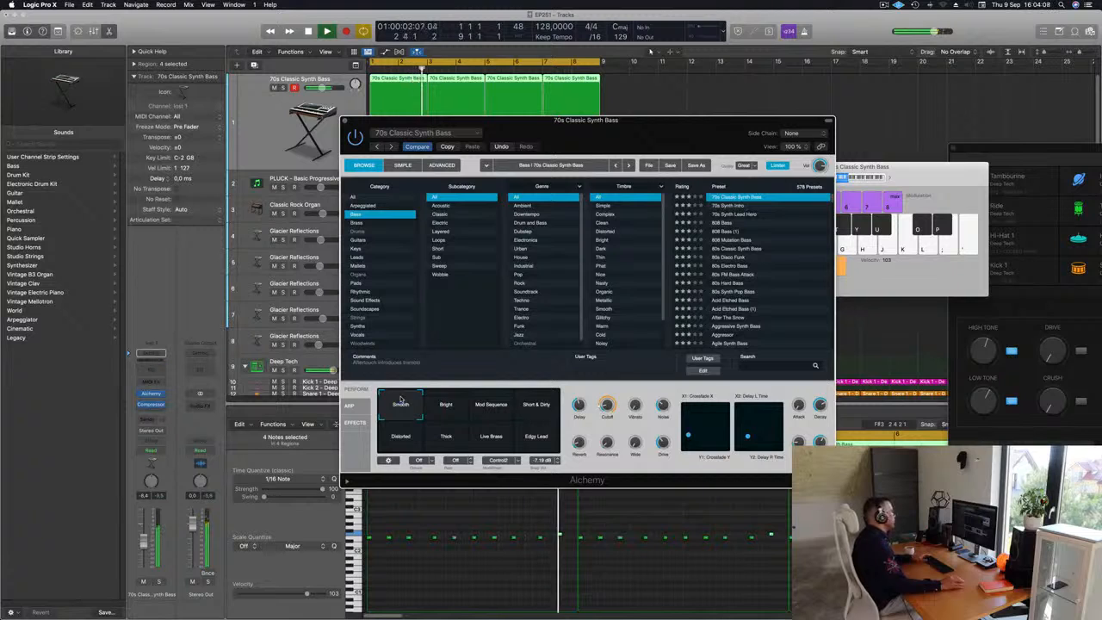
left_click_drag(400, 397, 466, 400)
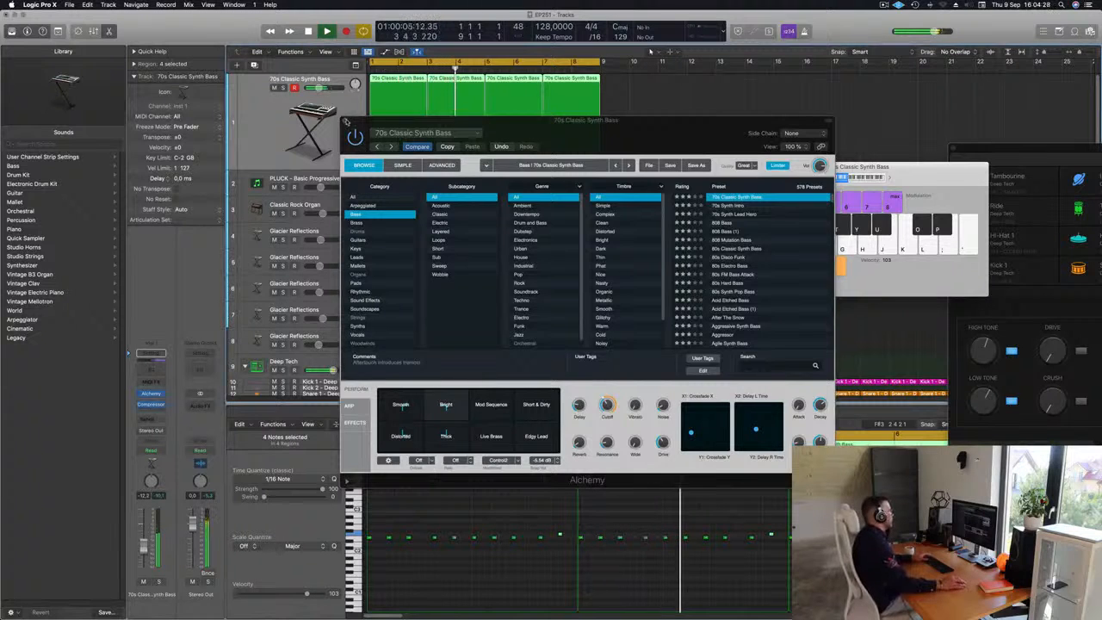
left_click(346, 121)
Step: Copy the first bass region to bar 1 of the PLUCK - Basic Progressive 1 track and transpose its notes up an octave
left_click(297, 178)
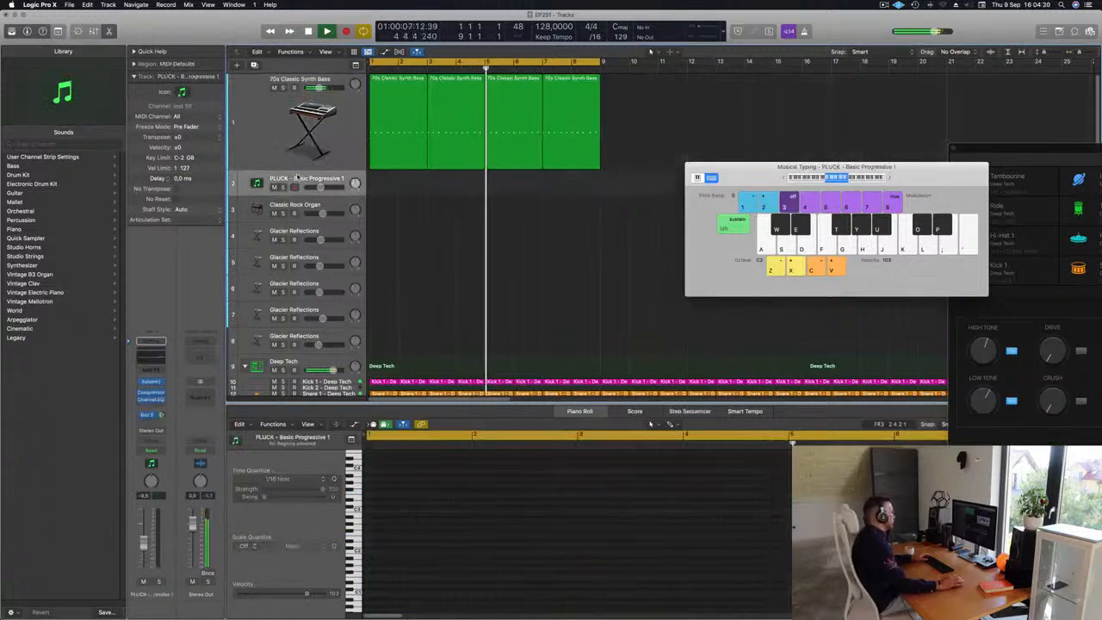
left_click(400, 116)
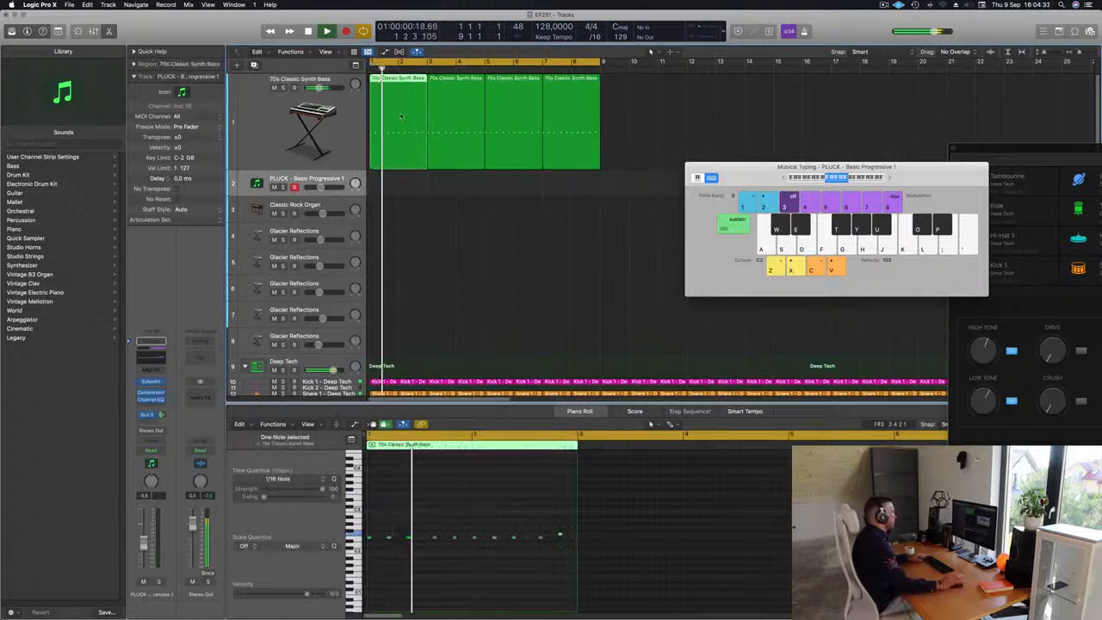
left_click_drag(400, 116, 399, 181)
key("space")
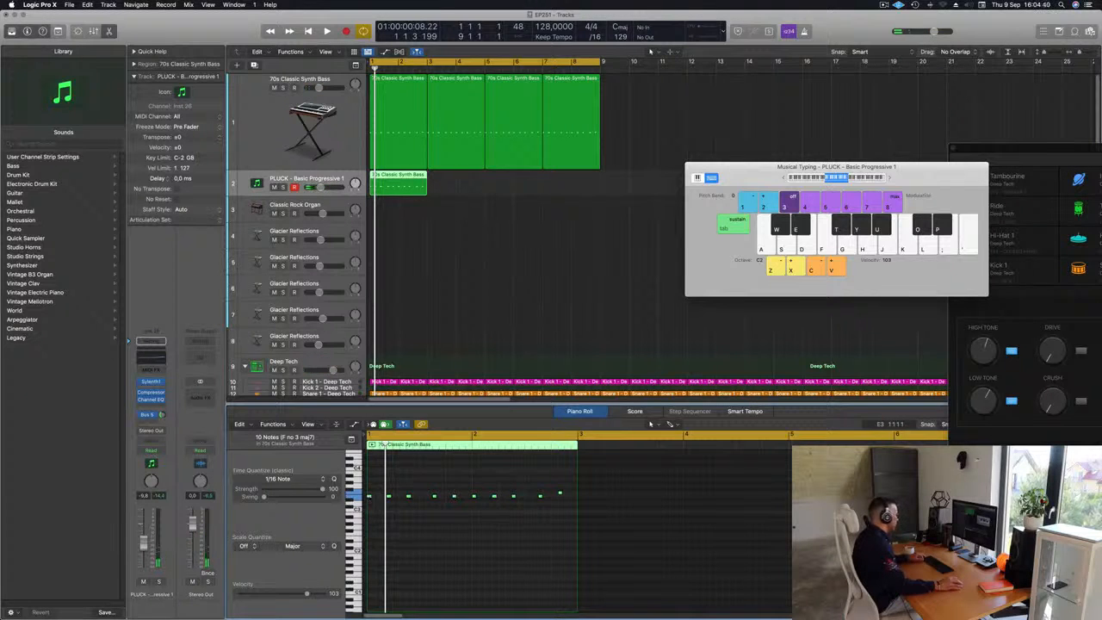
Step: Duplicate the pluck region's notes an octave lower and repeat the region three times to fill eight bars
left_click_drag(376, 495, 377, 525)
key("space")
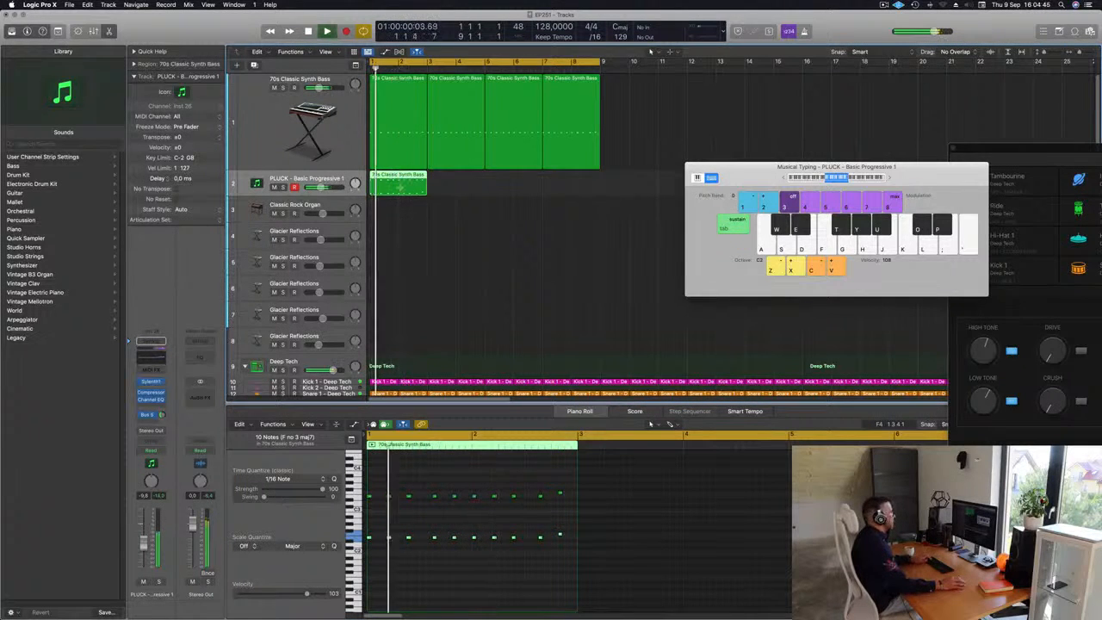
key("super+r")
key("super+r")
key("super+r")
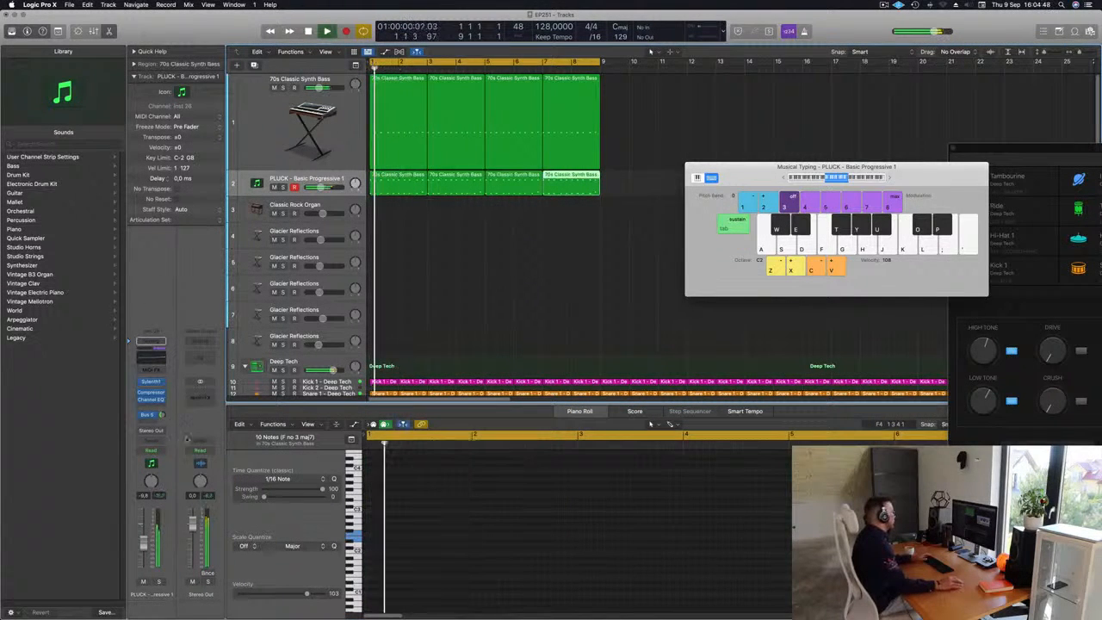
Step: Open Sylenth1 on the pluck track and adjust the dry/wet mix of its delay effect
left_click(153, 384)
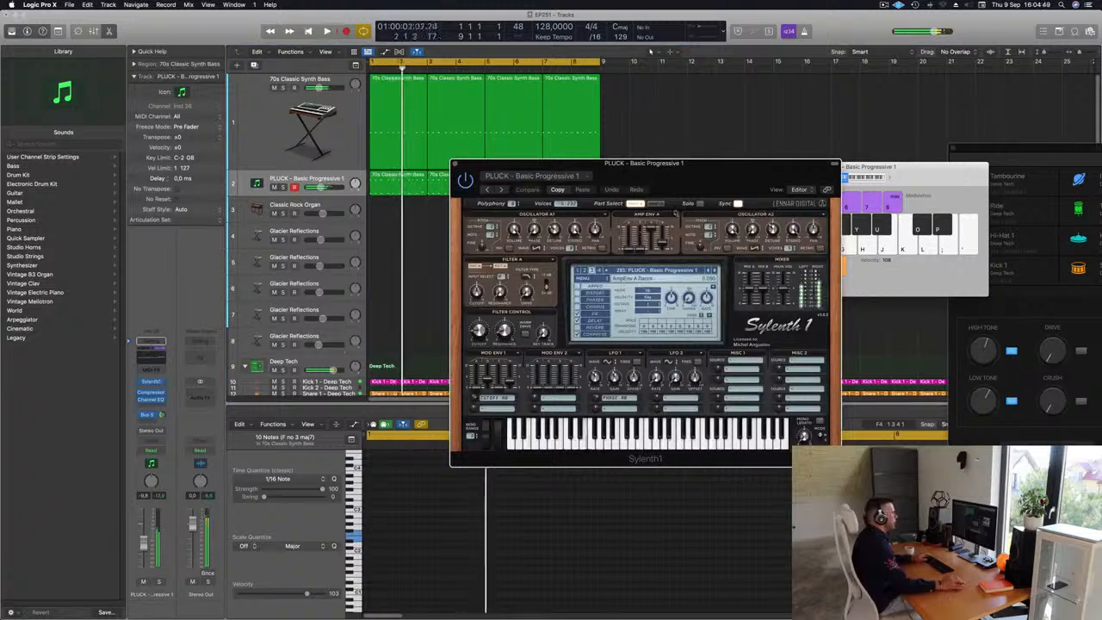
left_click_drag(699, 187, 669, 187)
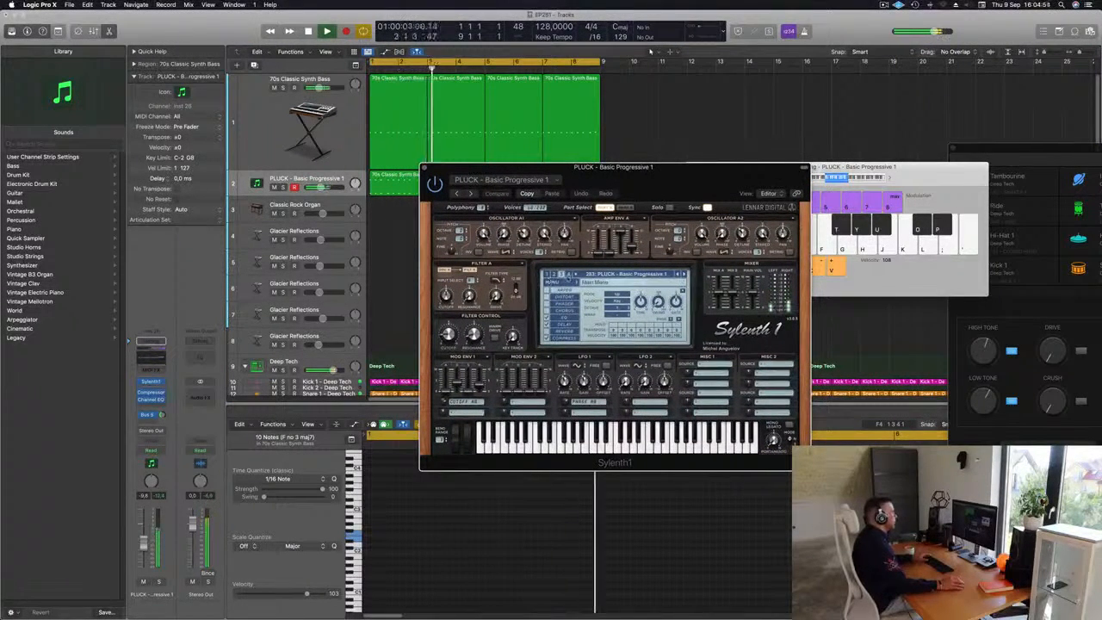
left_click(565, 325)
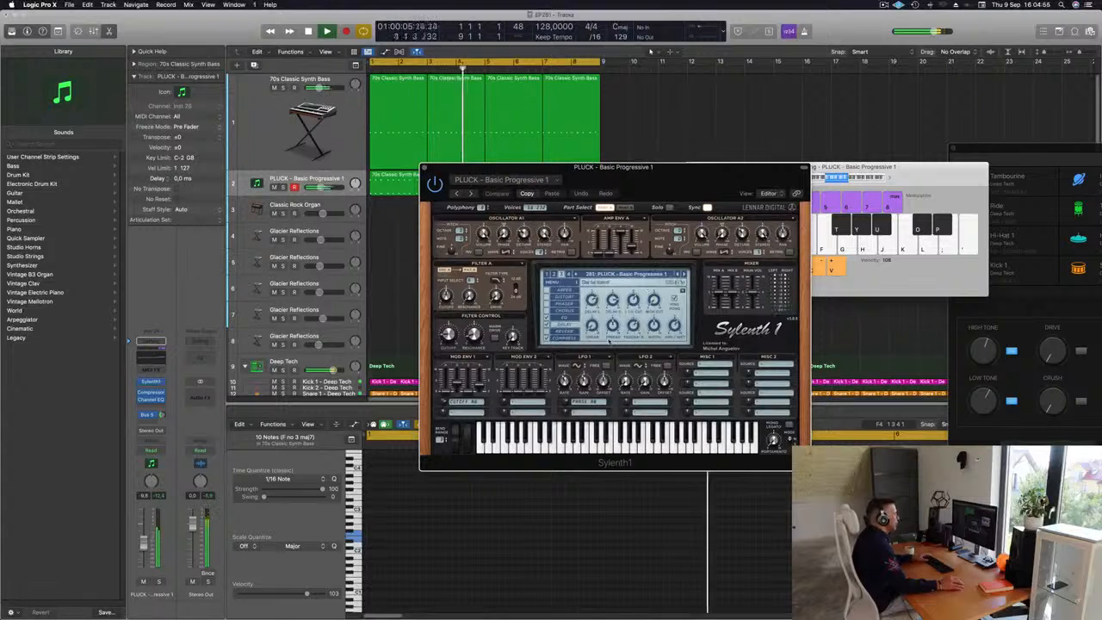
left_click_drag(616, 330, 616, 324)
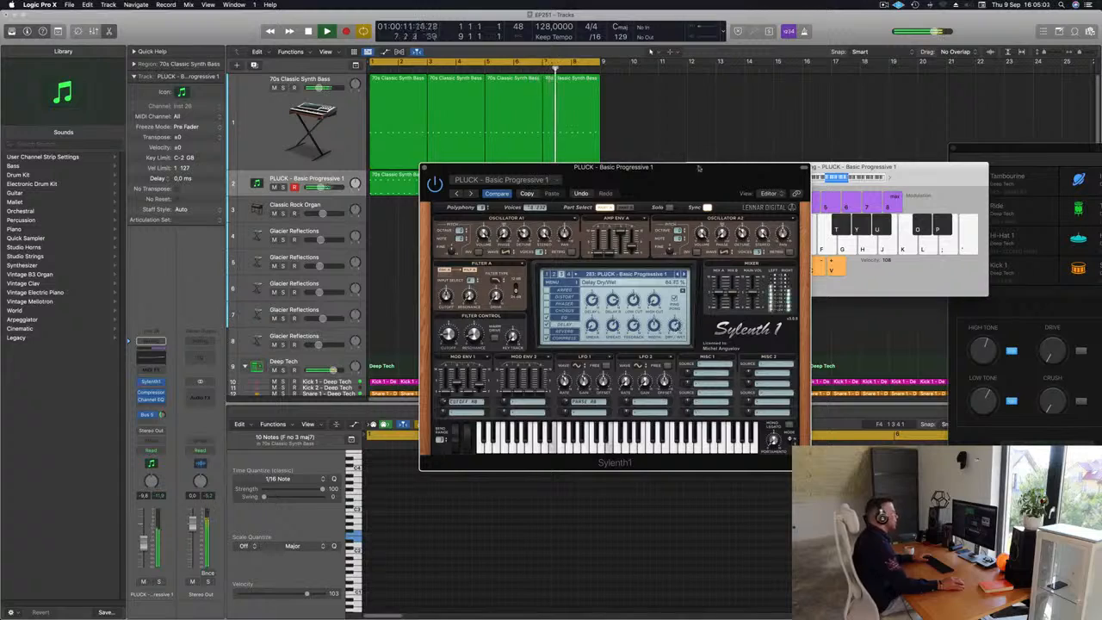
Step: Close Sylenth1, open Alchemy on the 70s Classic Synth Bass track and adjust the sound's Cutoff
mouse_move(698, 169)
left_mouse_down()
mouse_move(611, 202)
mouse_move(709, 178)
left_mouse_up()
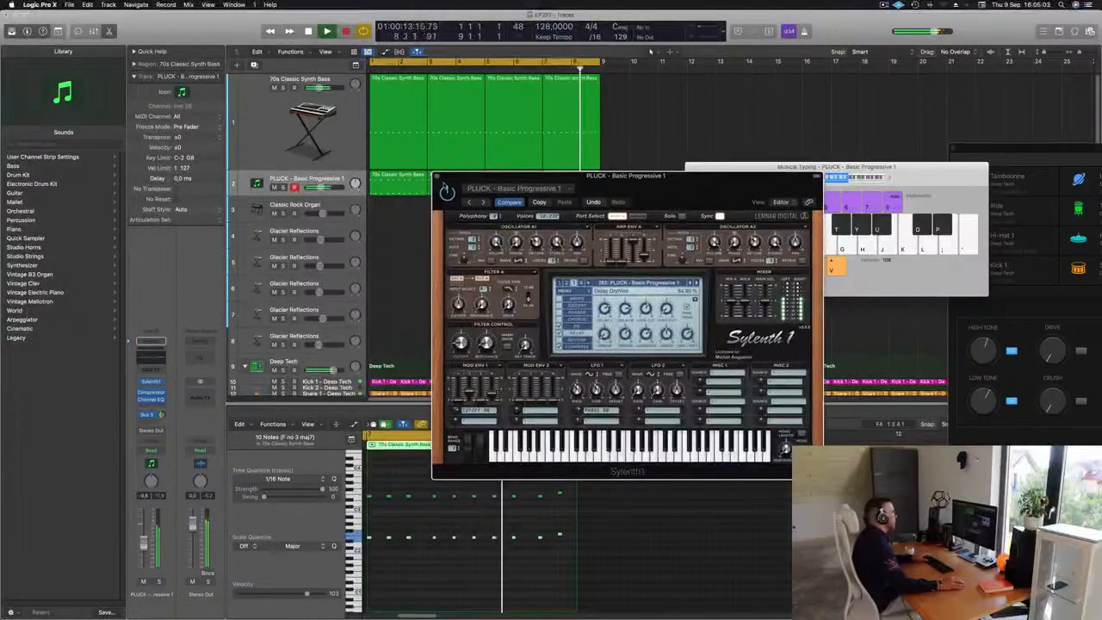
left_click(436, 177)
left_click(265, 129)
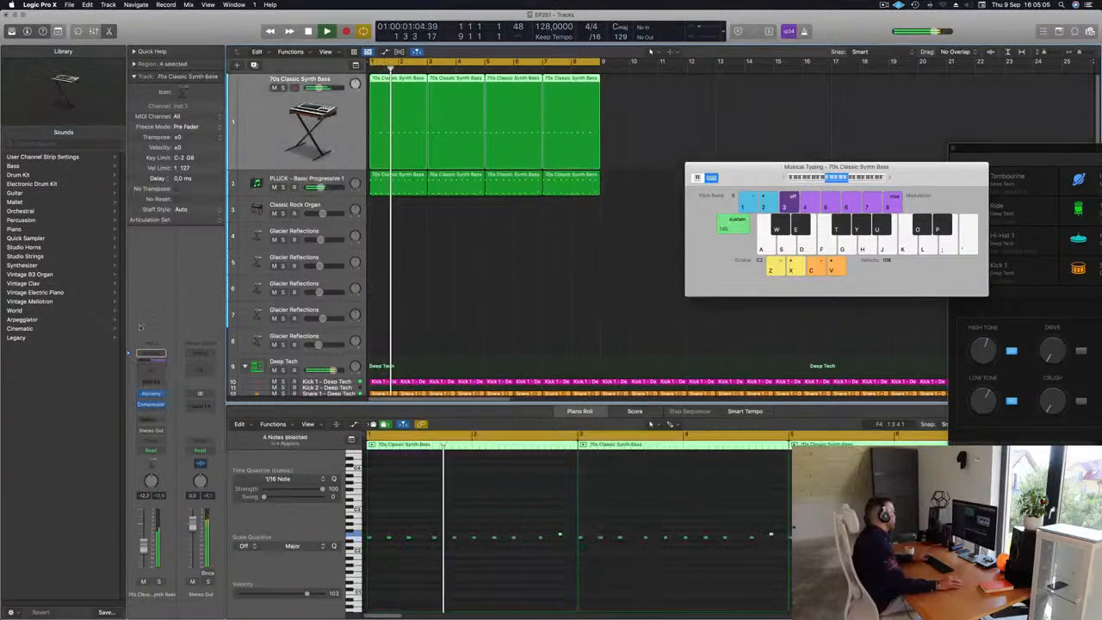
left_click(151, 394)
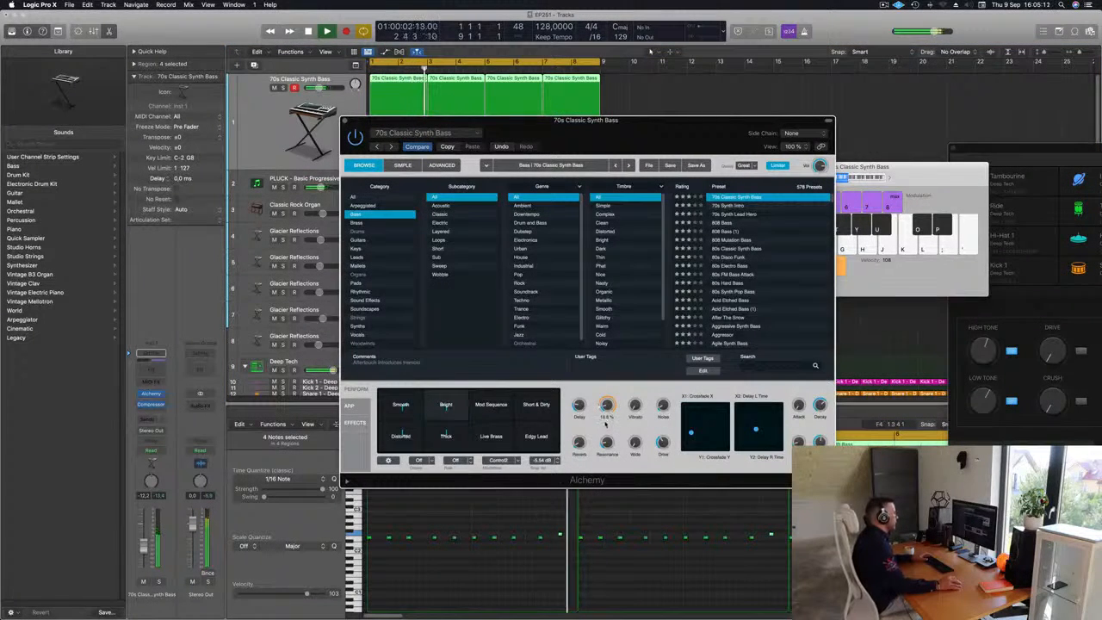
key("space")
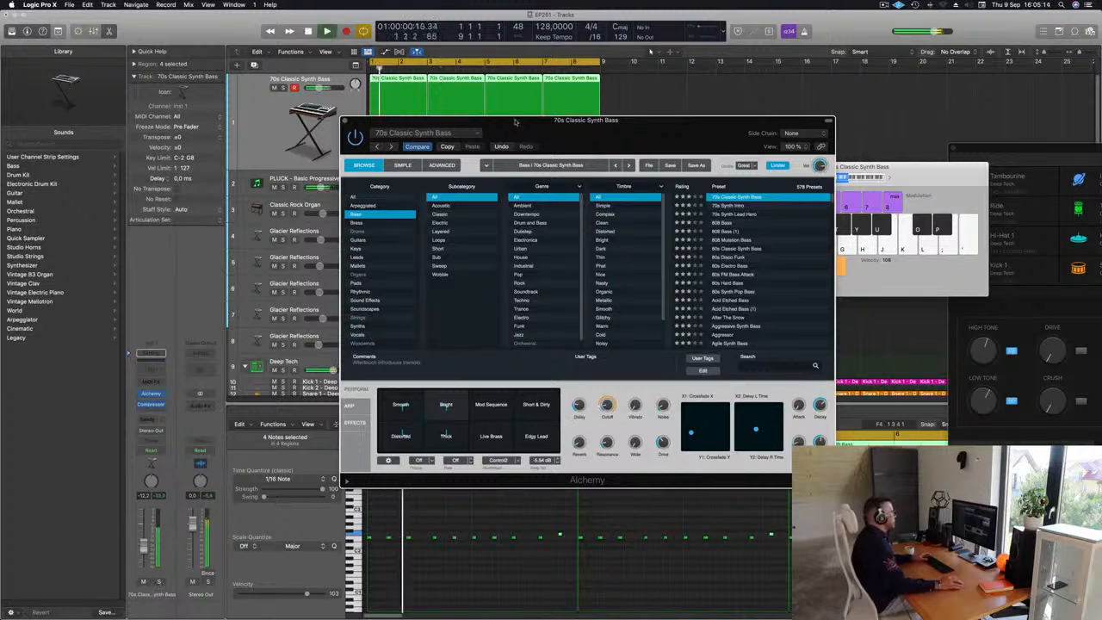
left_click_drag(514, 120, 977, 115)
Step: Open Vintage B3 on the Classic Rock Organ track and raise the track's volume to about -4.6 dB
key("Down")
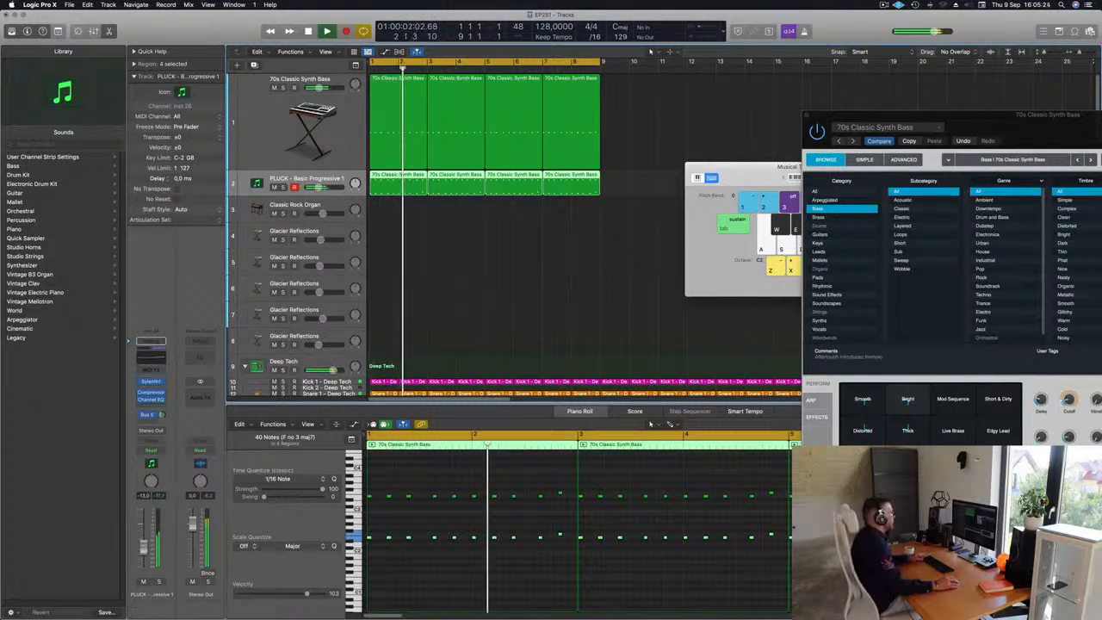
scroll(408, 273, "down", 2)
scroll(409, 274, "down", 2)
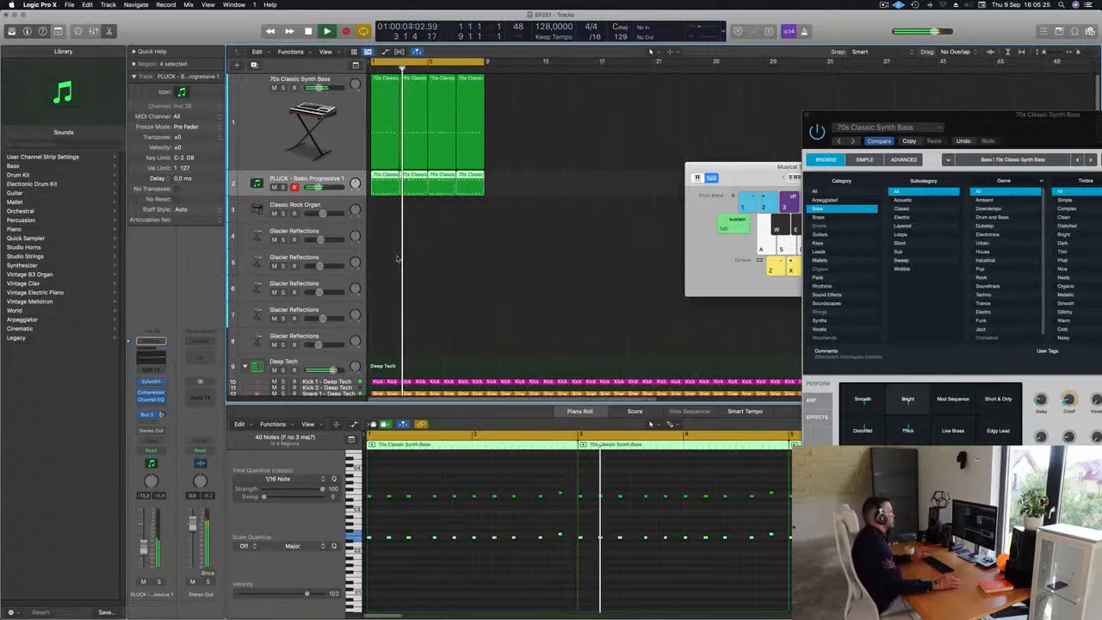
left_click(306, 209)
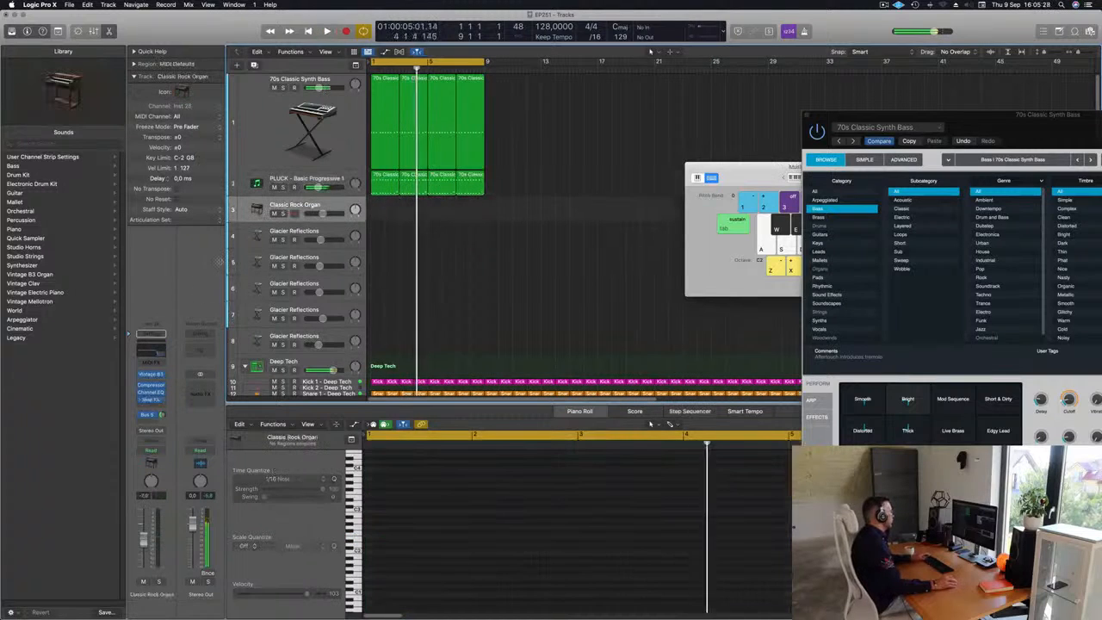
left_click(151, 375)
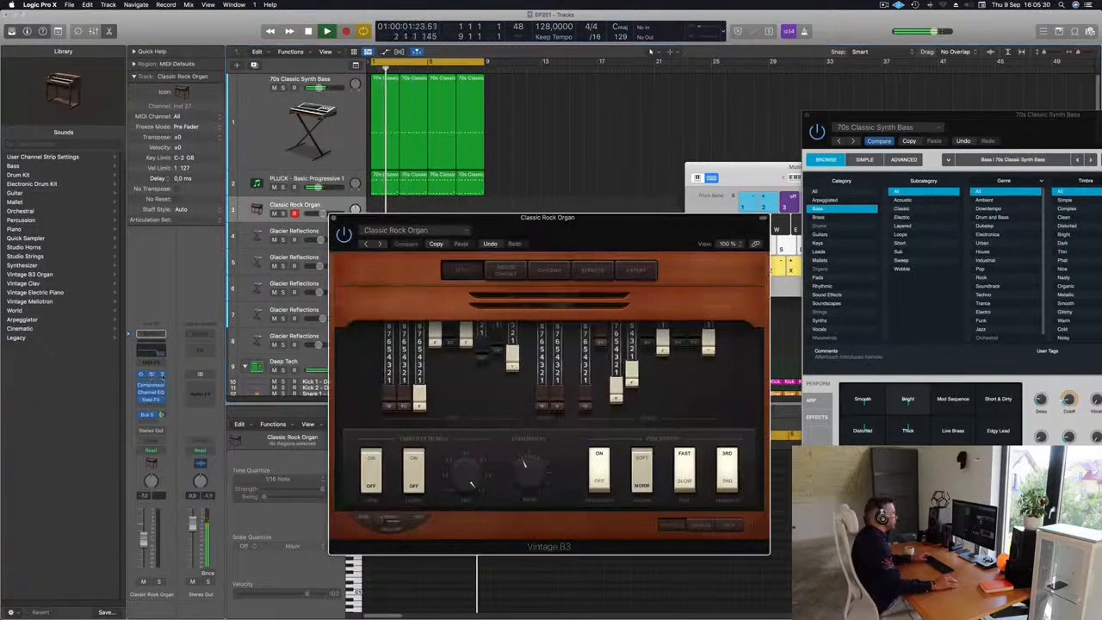
left_click_drag(598, 223, 656, 184)
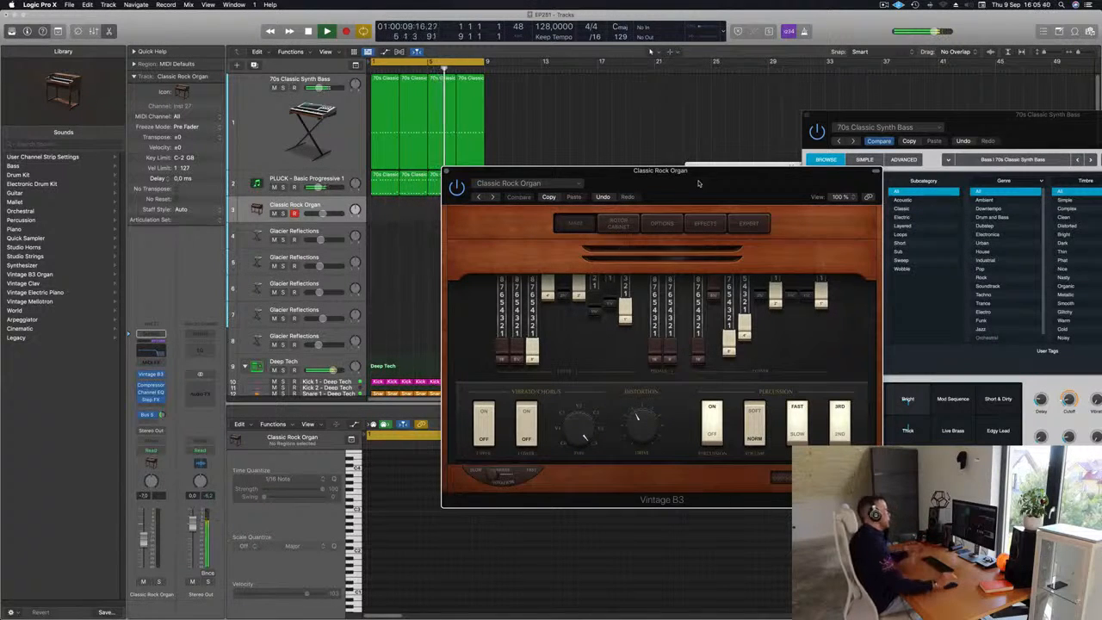
left_click_drag(698, 183, 790, 136)
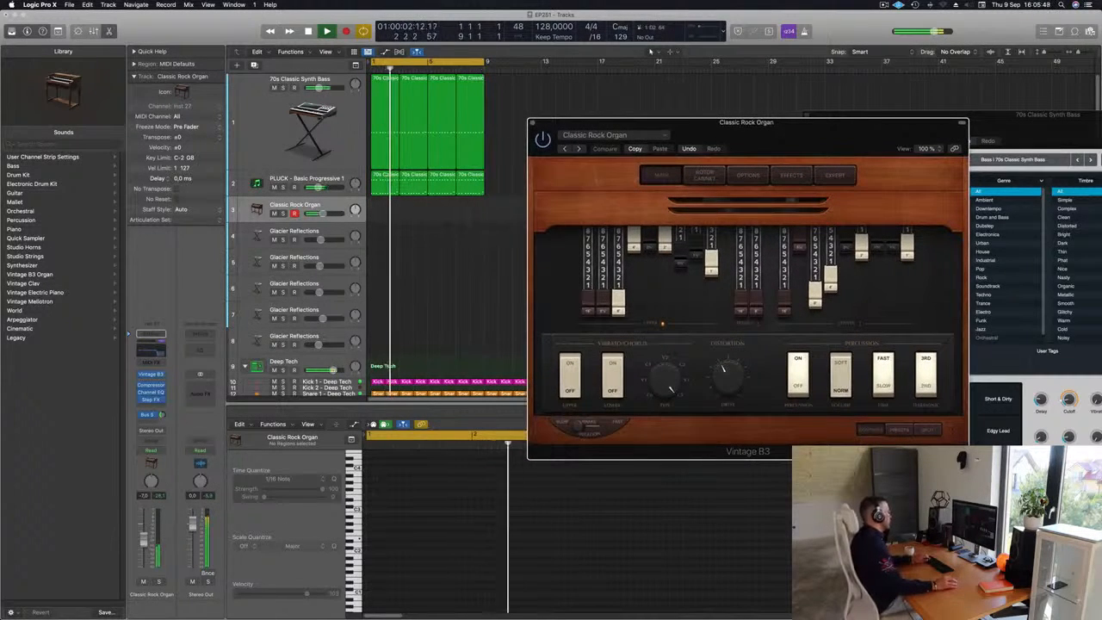
left_click_drag(143, 542, 143, 538)
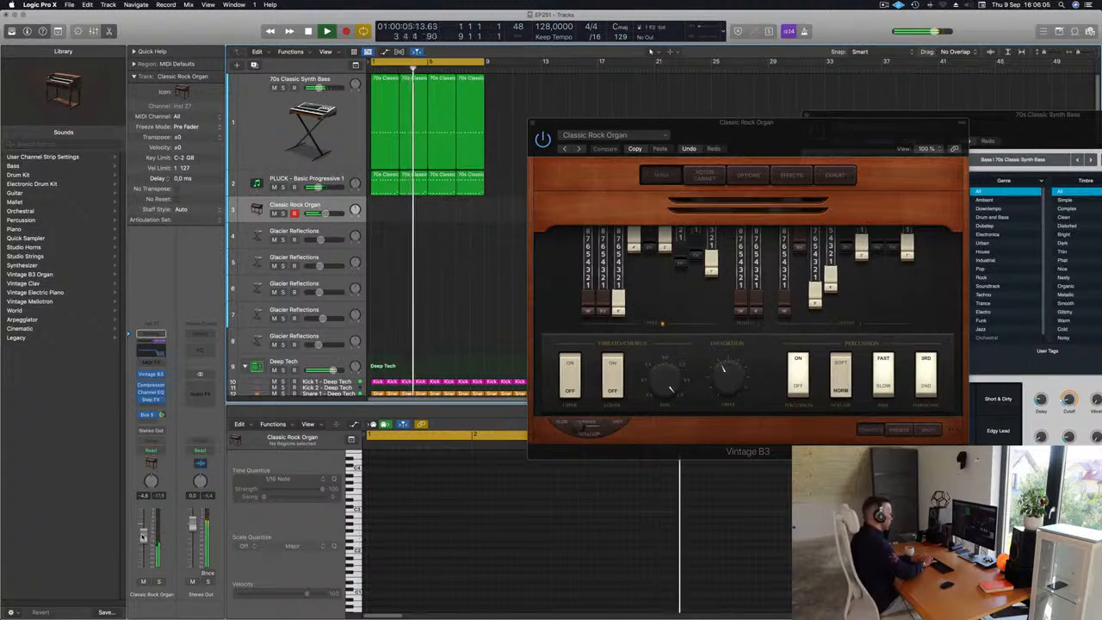
Step: Record a two-bar part on the Classic Rock Organ track and move its region to bar 1
key("r")
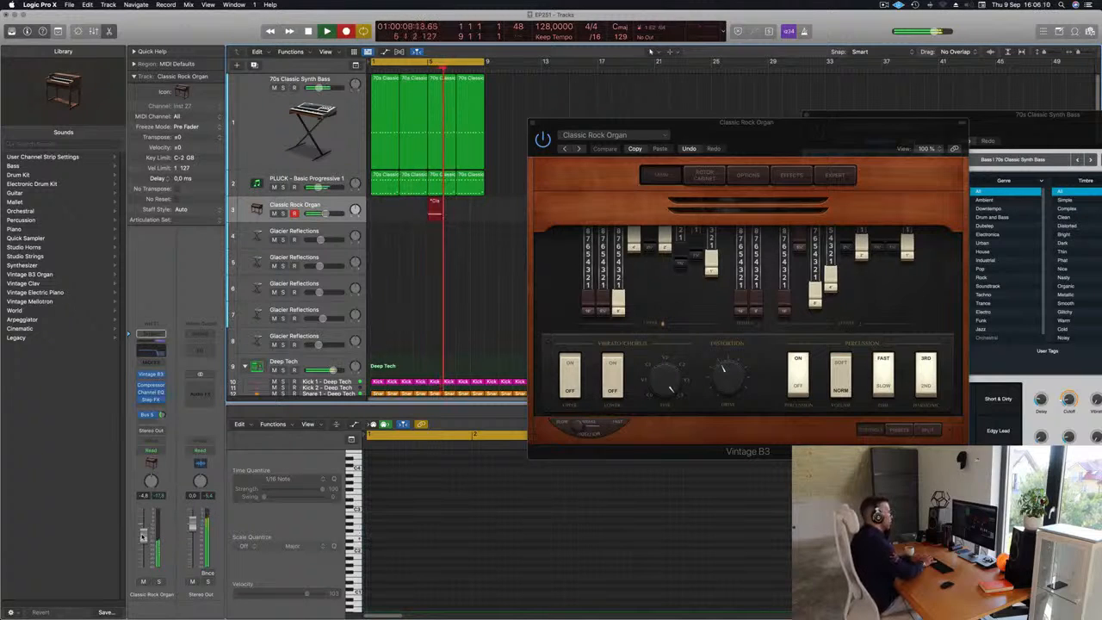
key("space")
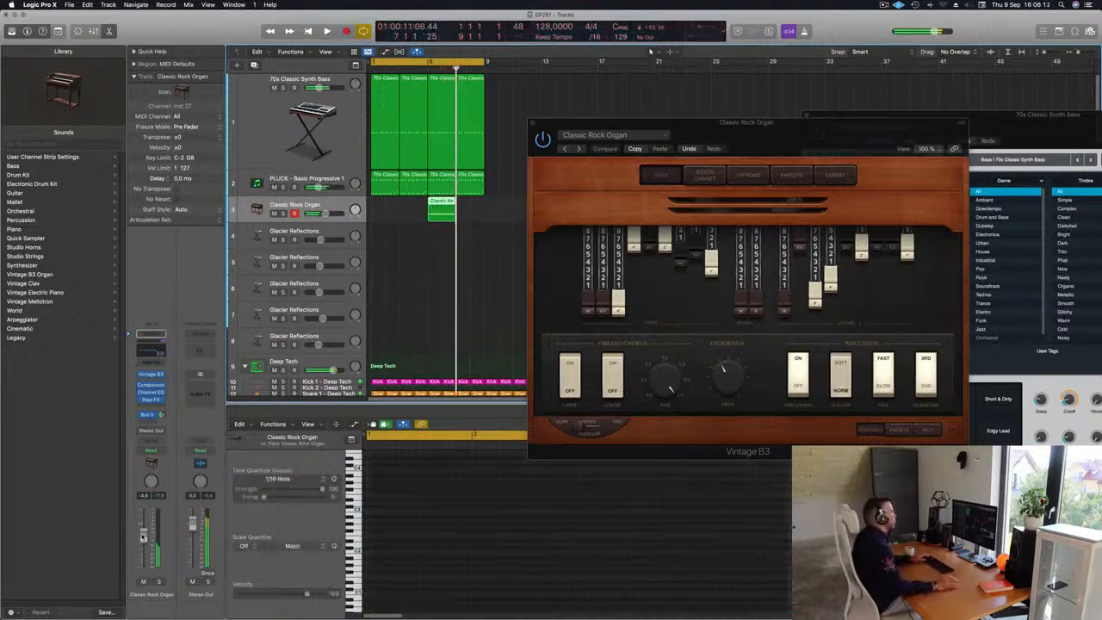
left_click_drag(443, 202, 408, 207)
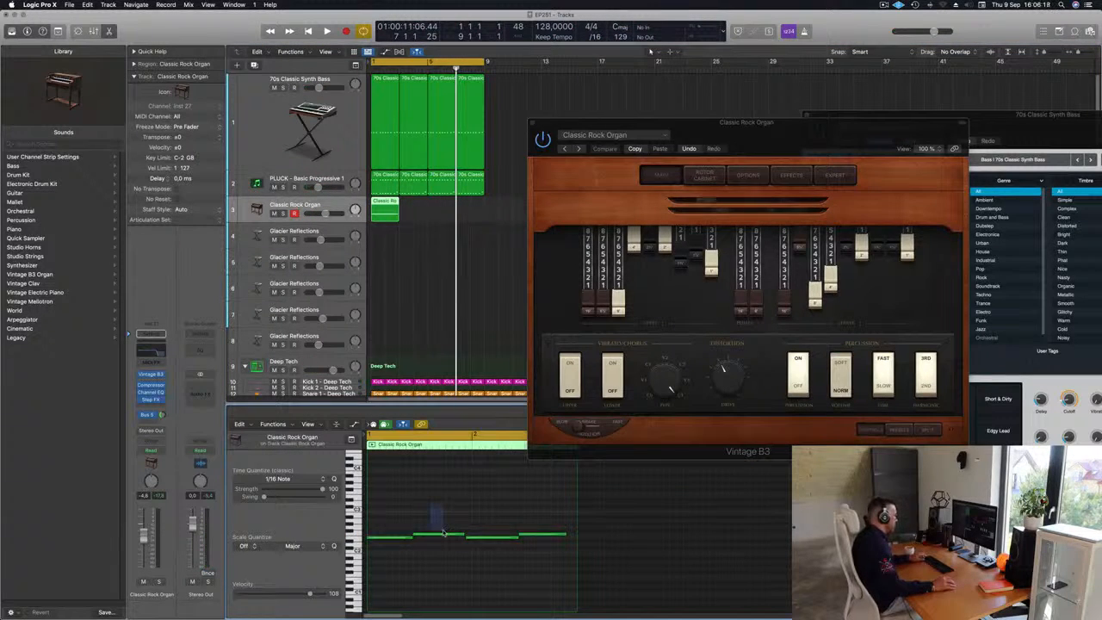
Step: Lengthen the organ notes so each reaches the next, and repeat the region three times to fill eight bars
left_click_drag(483, 537, 557, 556)
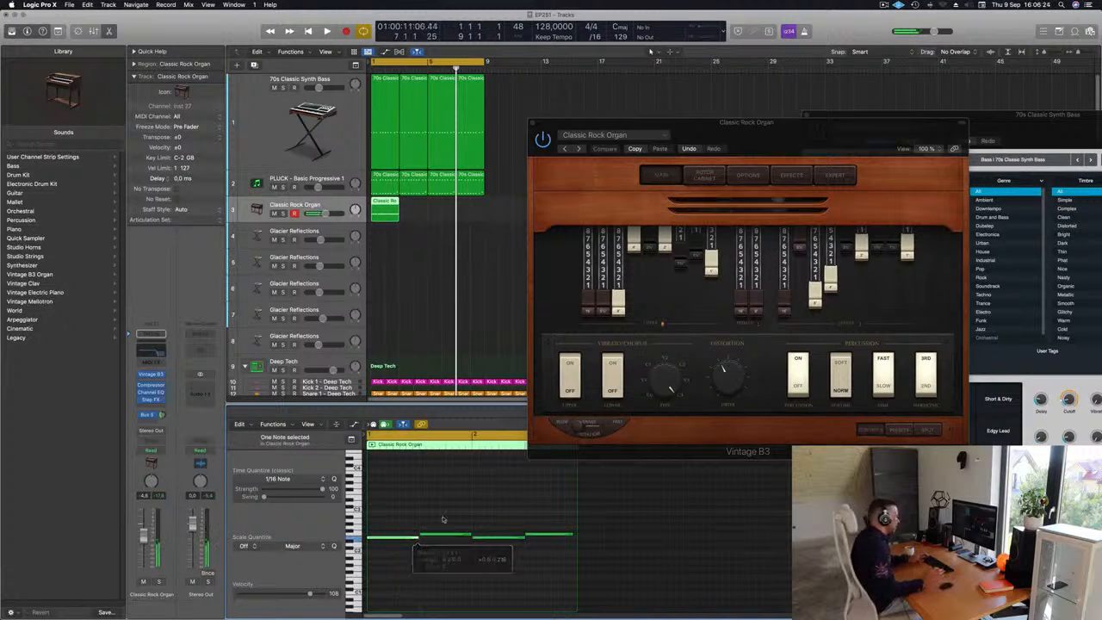
left_click(442, 518)
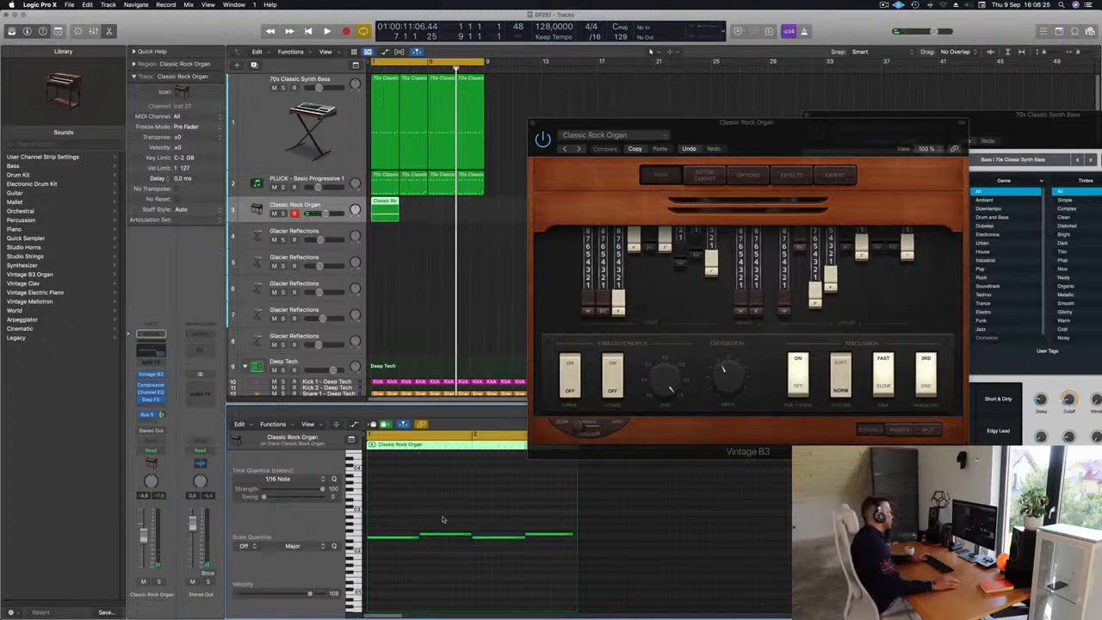
key("space")
left_click(440, 214)
left_click(346, 220)
key("Return")
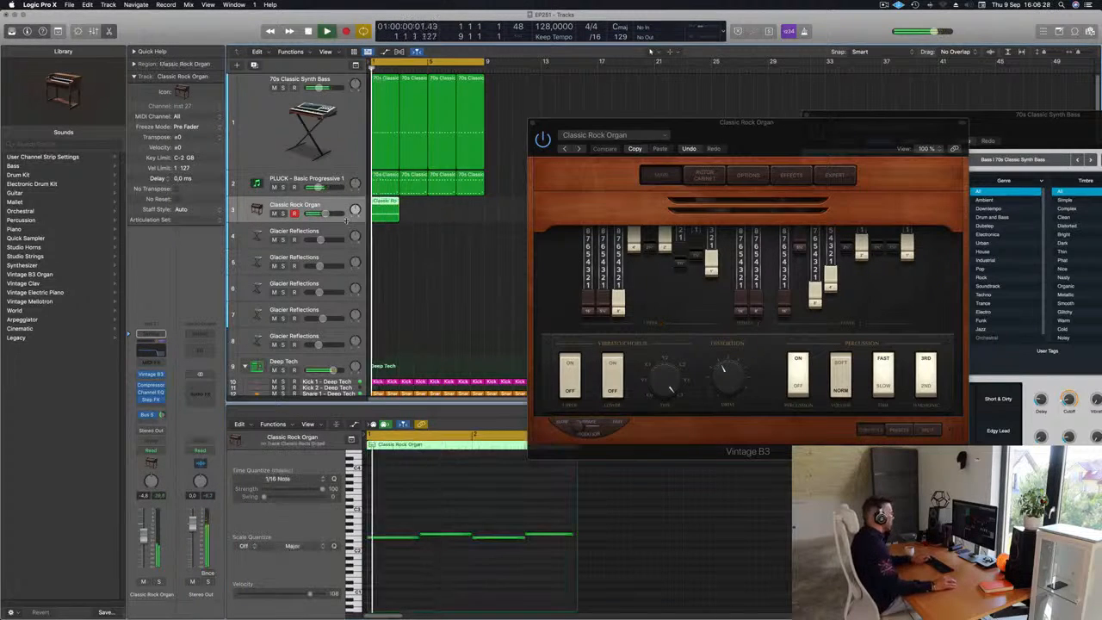
key("super+r")
key("super+r")
key("super+r")
Step: Replay the loop from the start, bypass Step FX on the organ track and lower its volume to about -12.2 dB
left_click(332, 204)
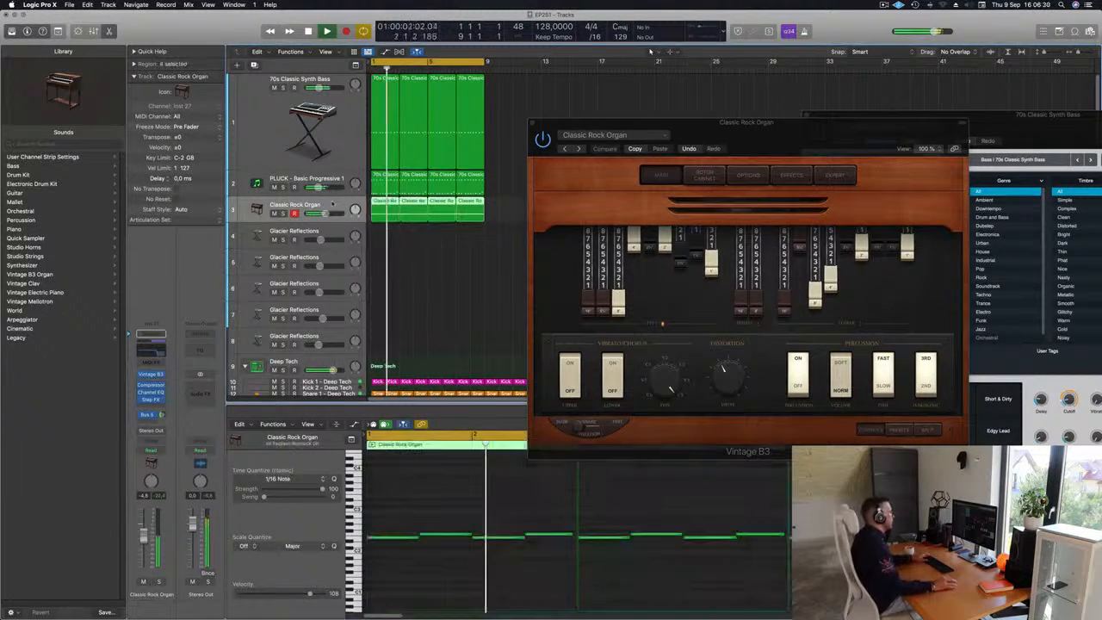
key("Return")
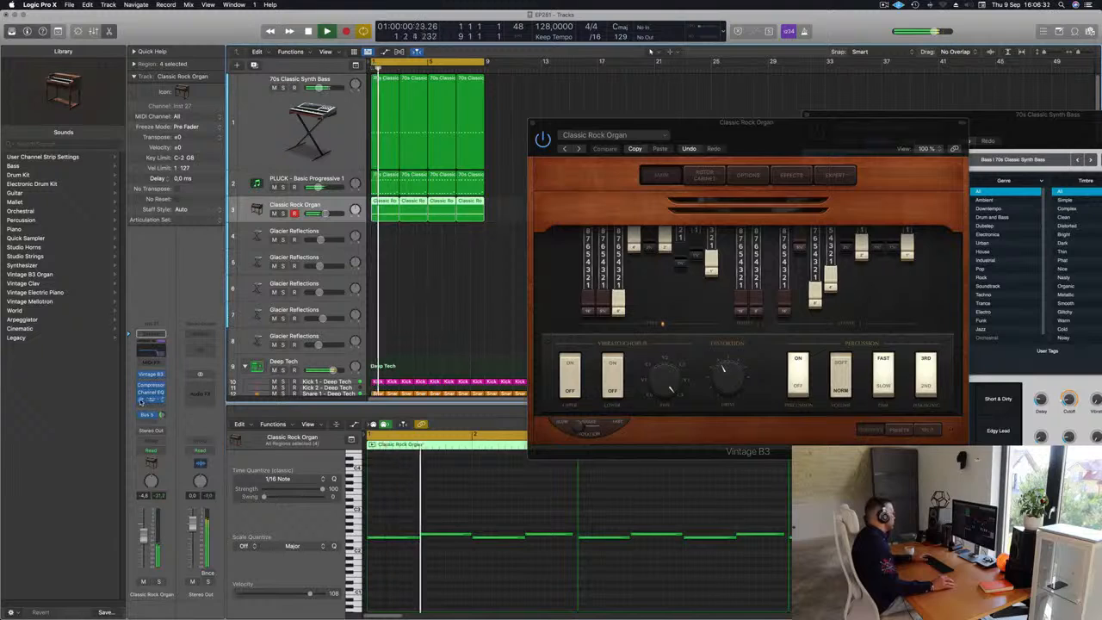
key("Return")
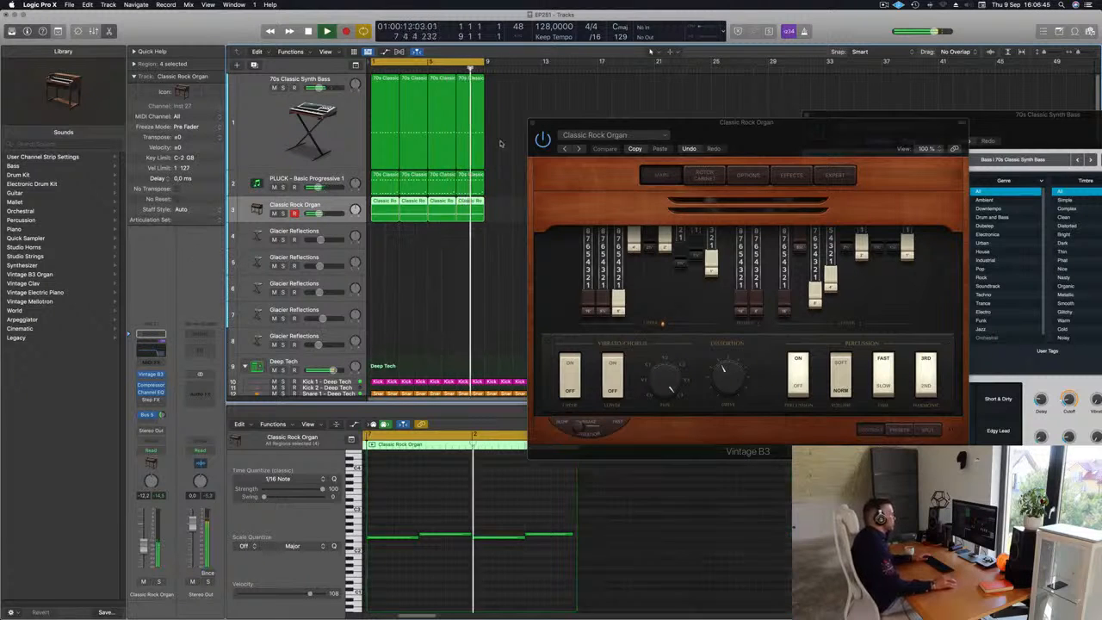
Step: Audition the next organ presets in Vintage B3, settle on Far Off Organ and close the instrument window
left_click(577, 149)
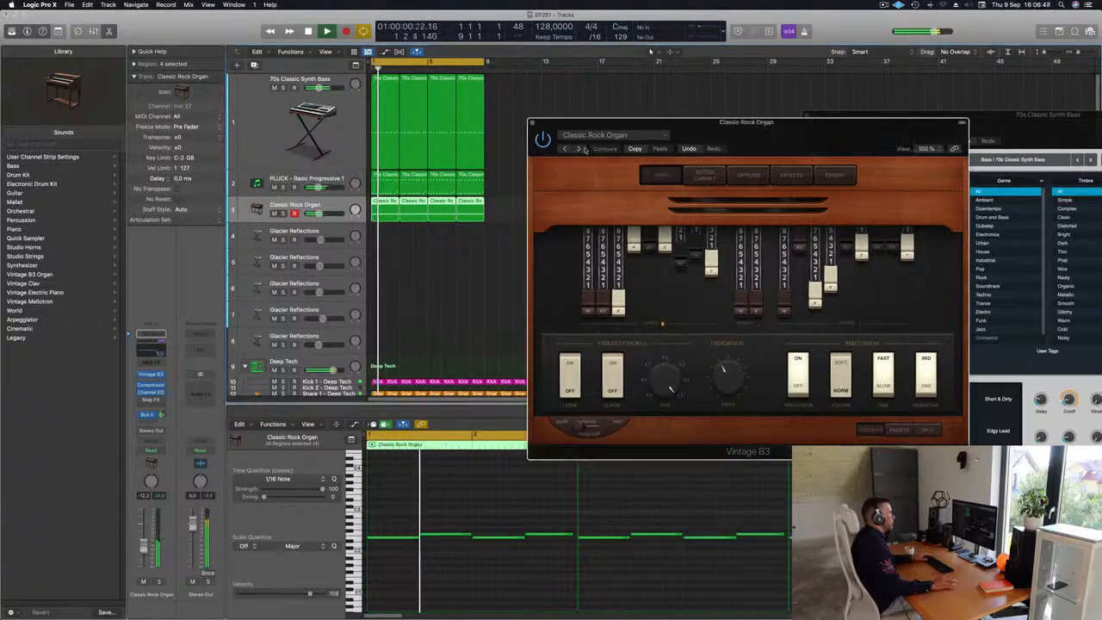
left_click(578, 149)
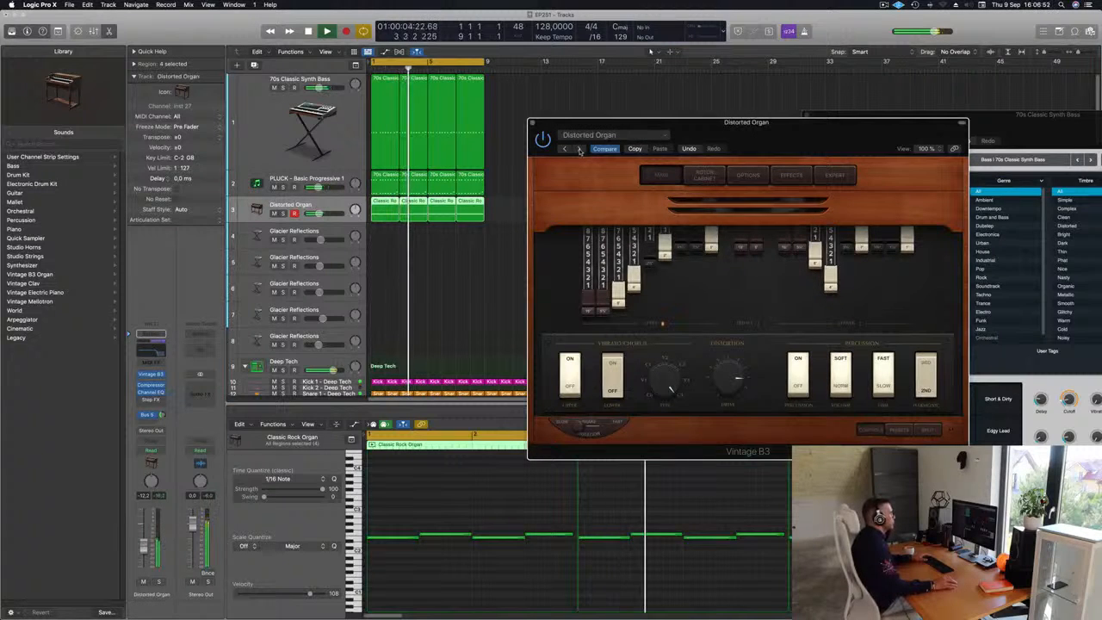
left_click(578, 149)
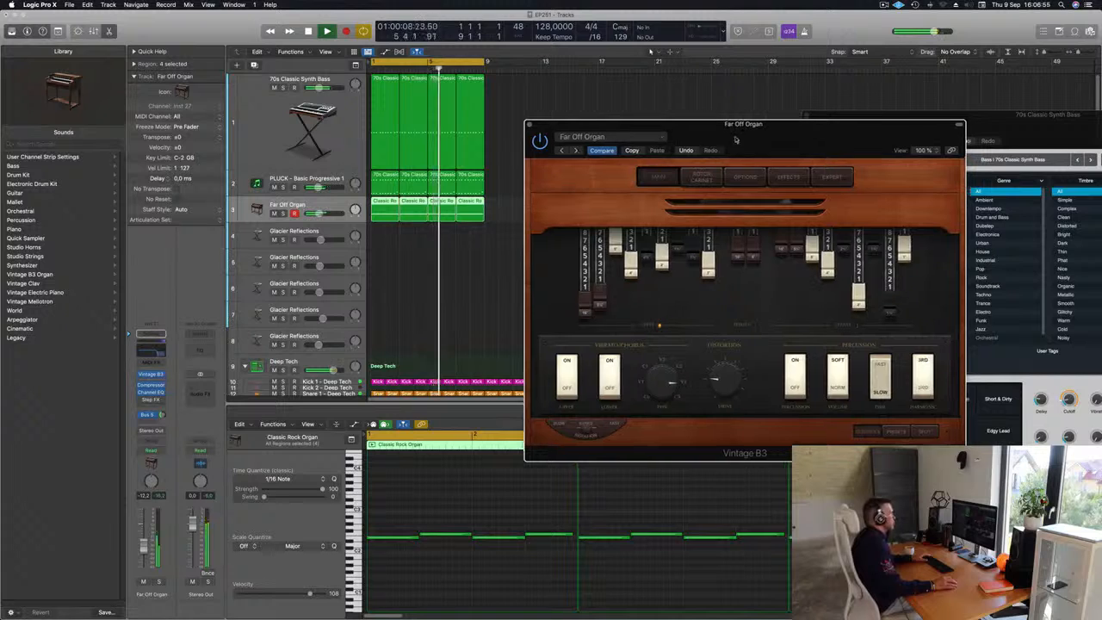
mouse_move(746, 132)
left_mouse_down()
mouse_move(637, 164)
mouse_move(764, 152)
mouse_move(746, 153)
left_mouse_up()
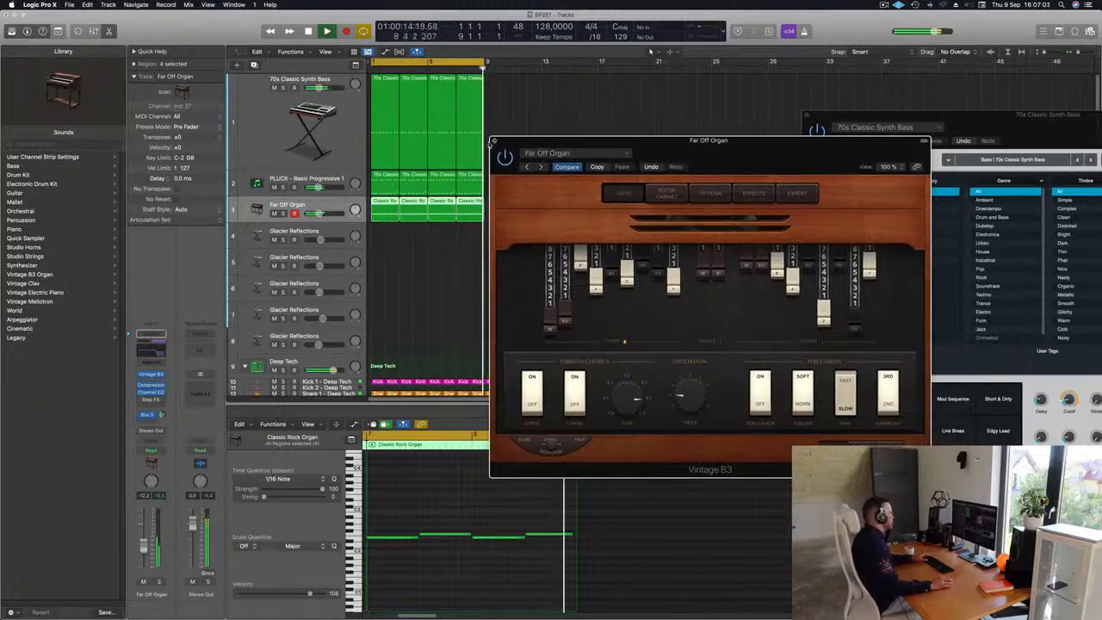
left_click(492, 140)
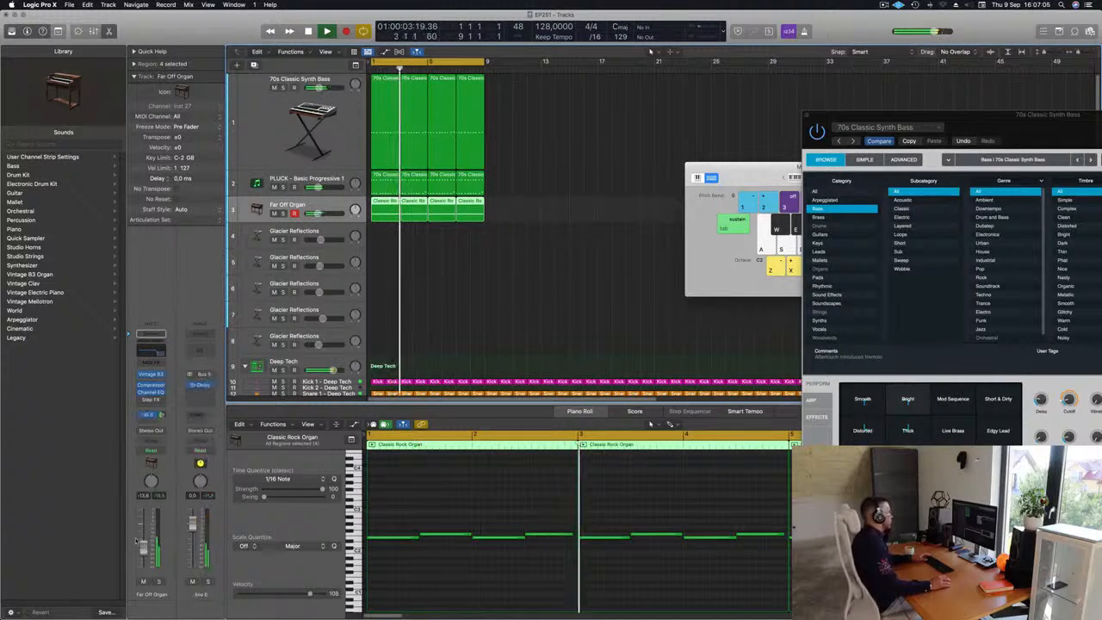
Step: Open Alchemy on the first Glacier Reflections track and set its transform pad to Glacial Bells
left_click(338, 233)
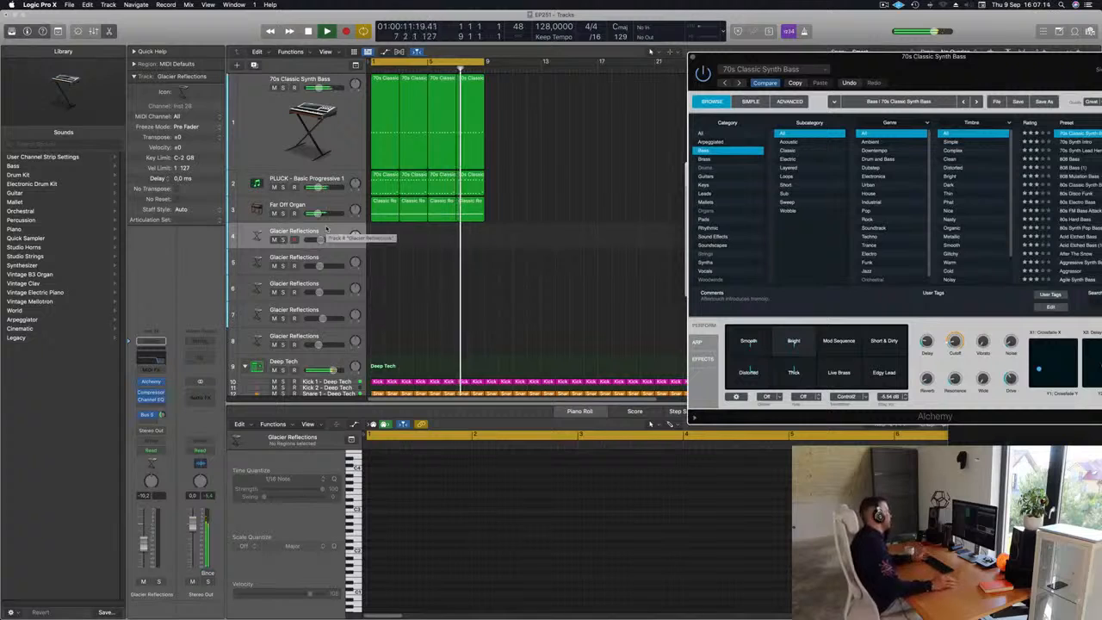
left_click(151, 381)
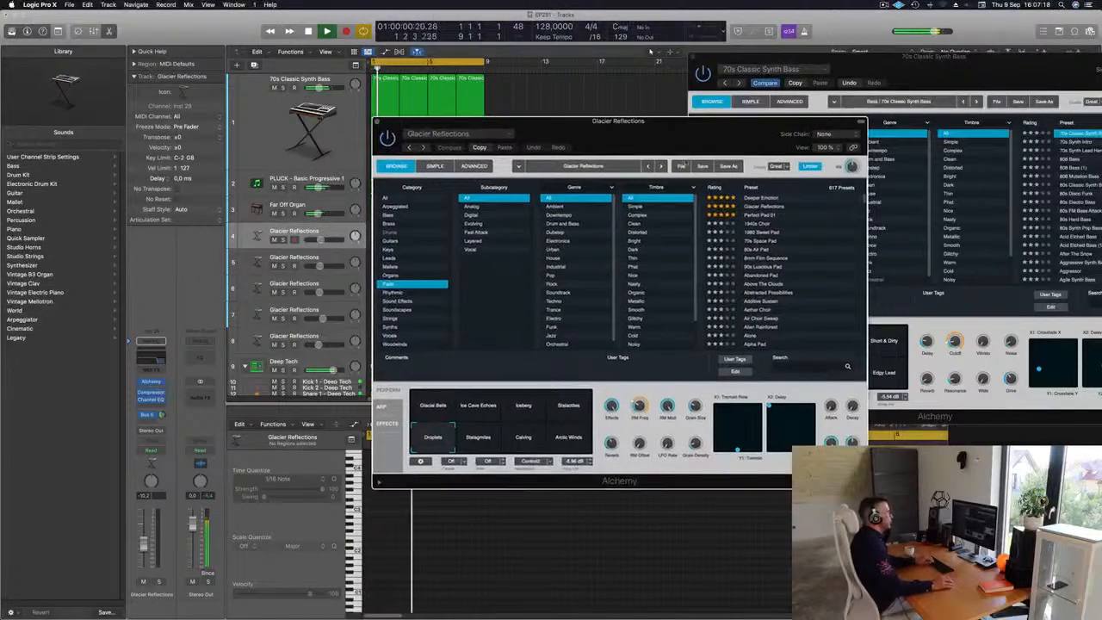
left_click_drag(639, 152, 501, 198)
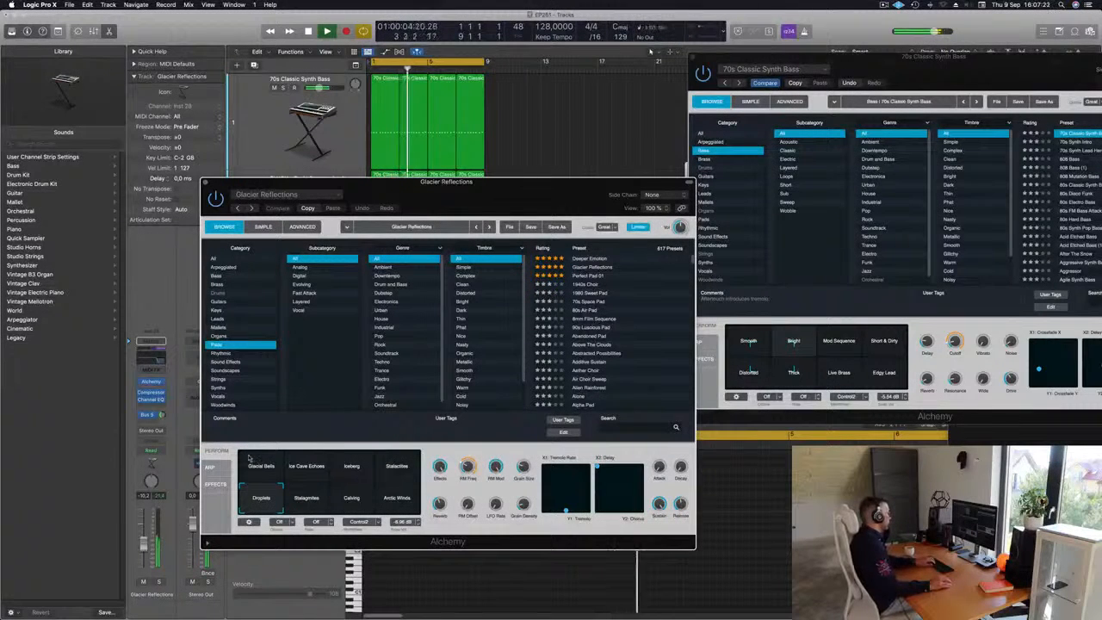
left_click(143, 547)
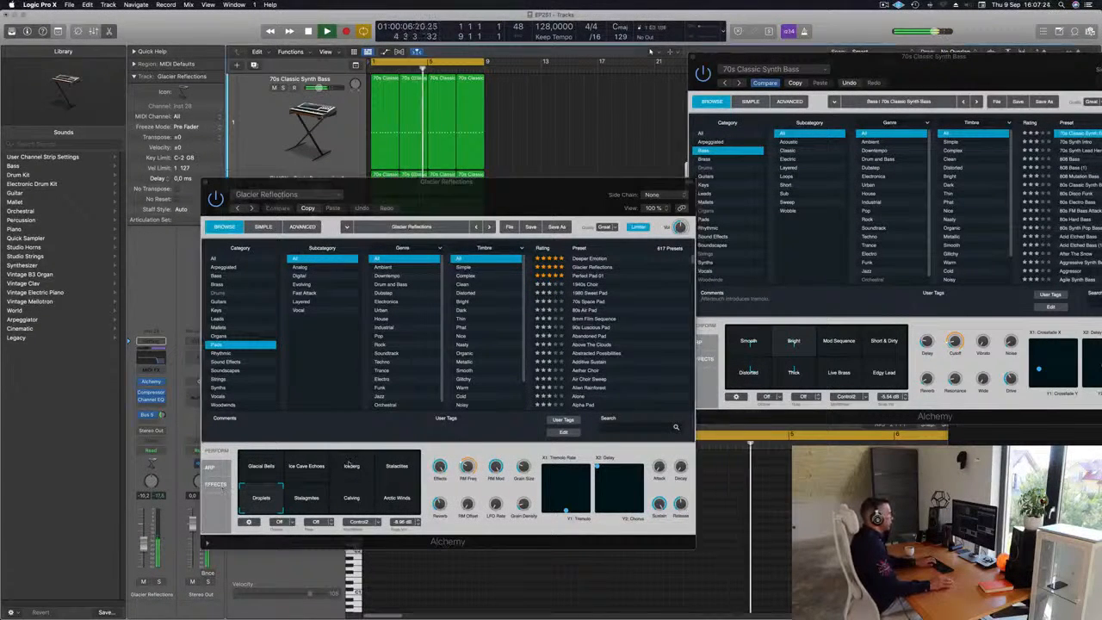
scroll(578, 337, "down", 2)
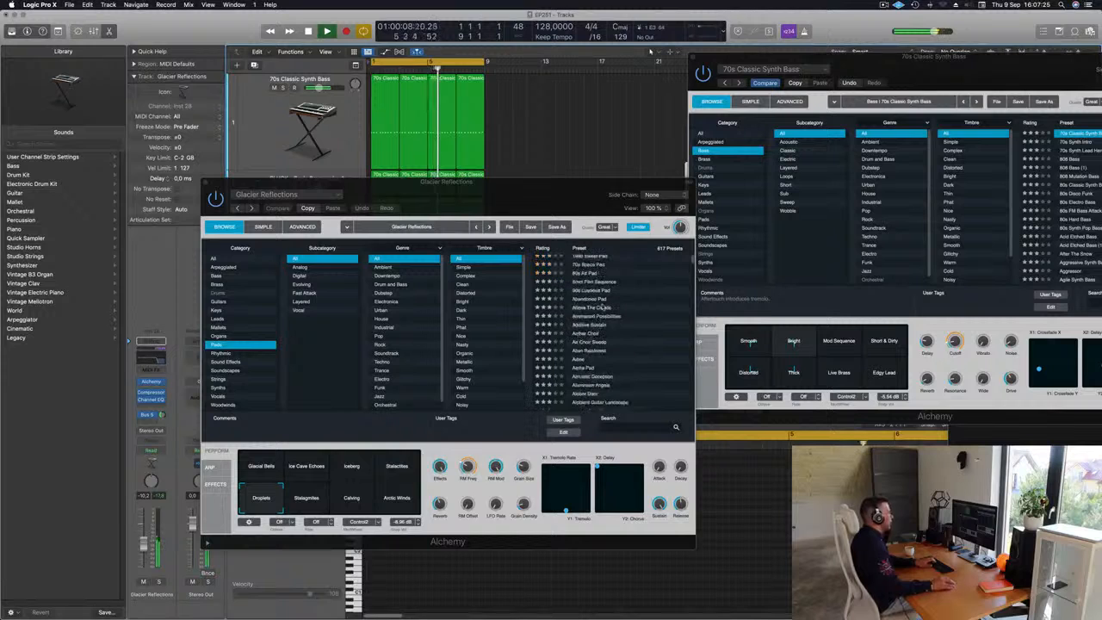
left_click(303, 501)
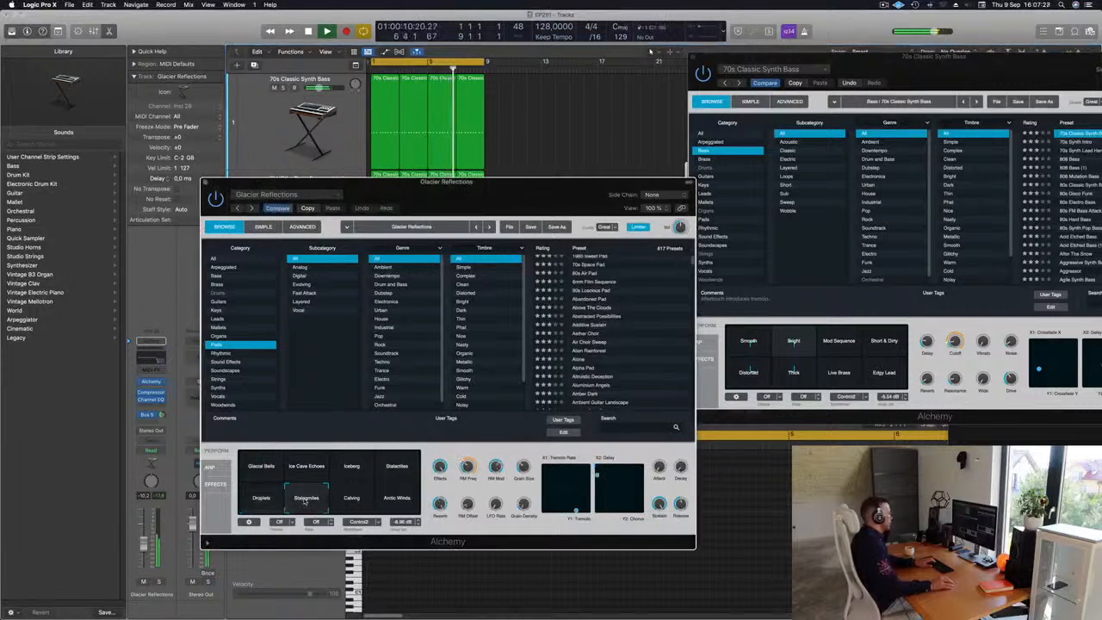
left_click(257, 467)
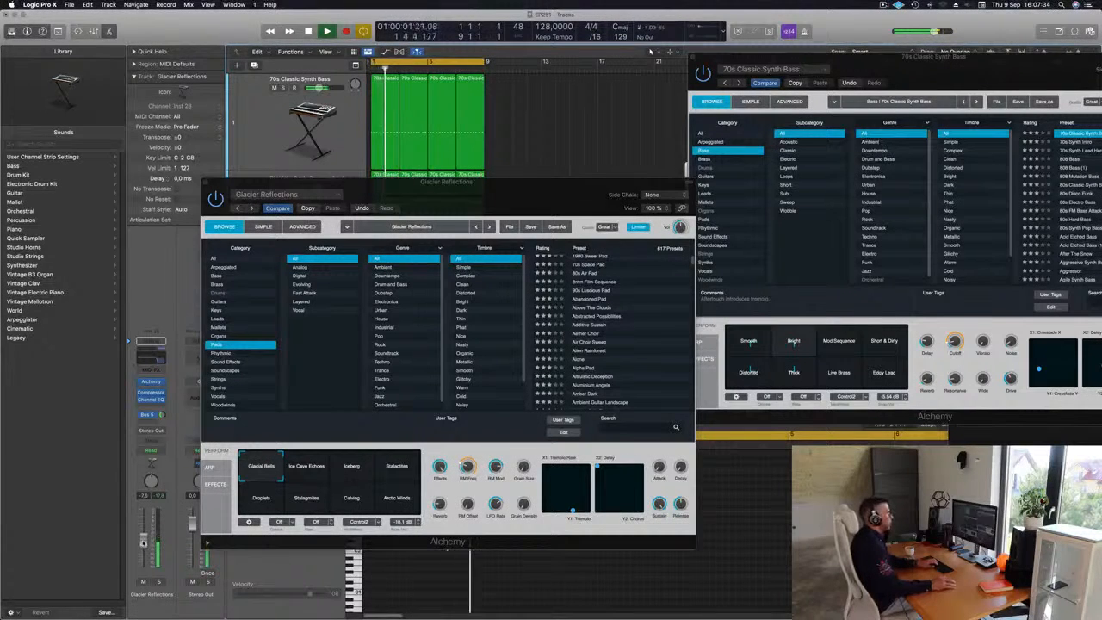
Step: Raise the Musical Typing octave to C3 and move the Alchemy windows clear of the keyboard and the tracks
left_click_drag(909, 61, 904, 310)
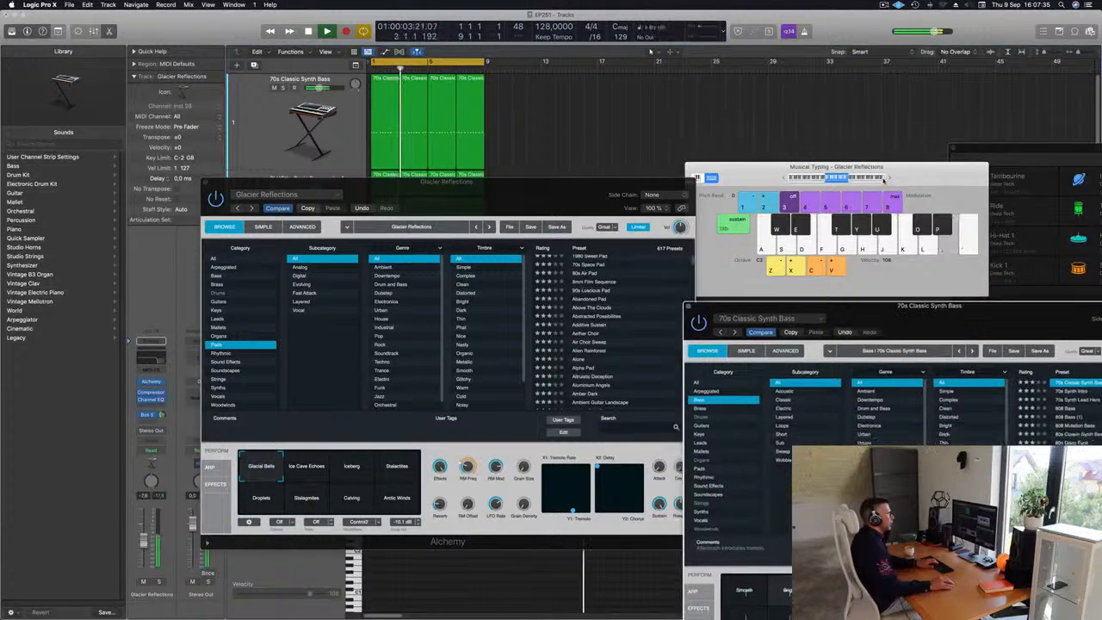
left_click(888, 178)
left_click_drag(911, 172, 886, 114)
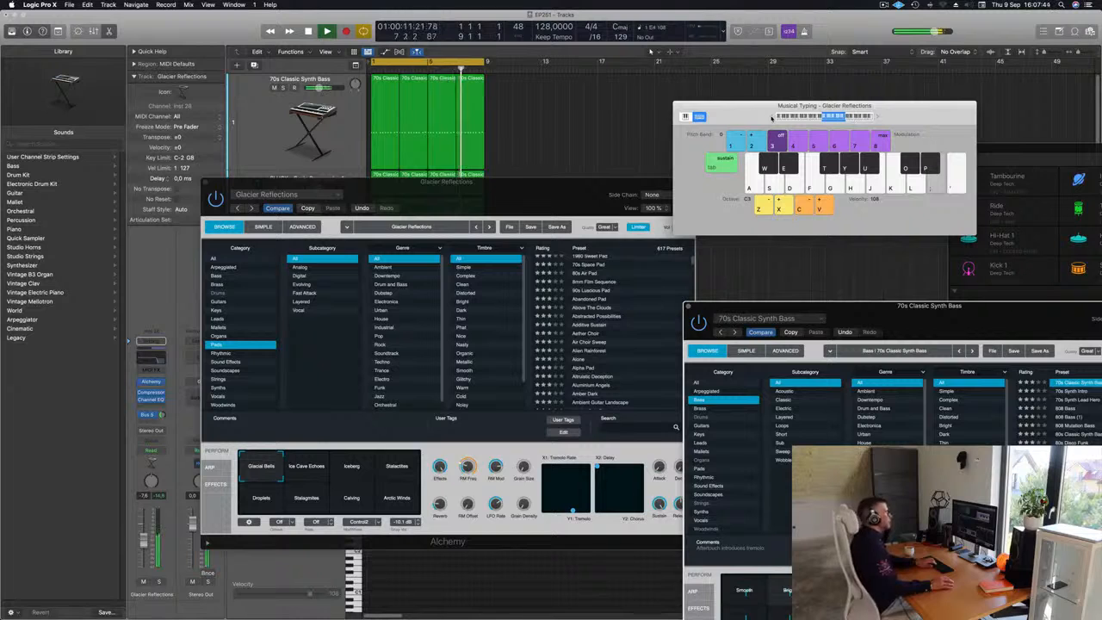
left_click_drag(501, 196, 890, 190)
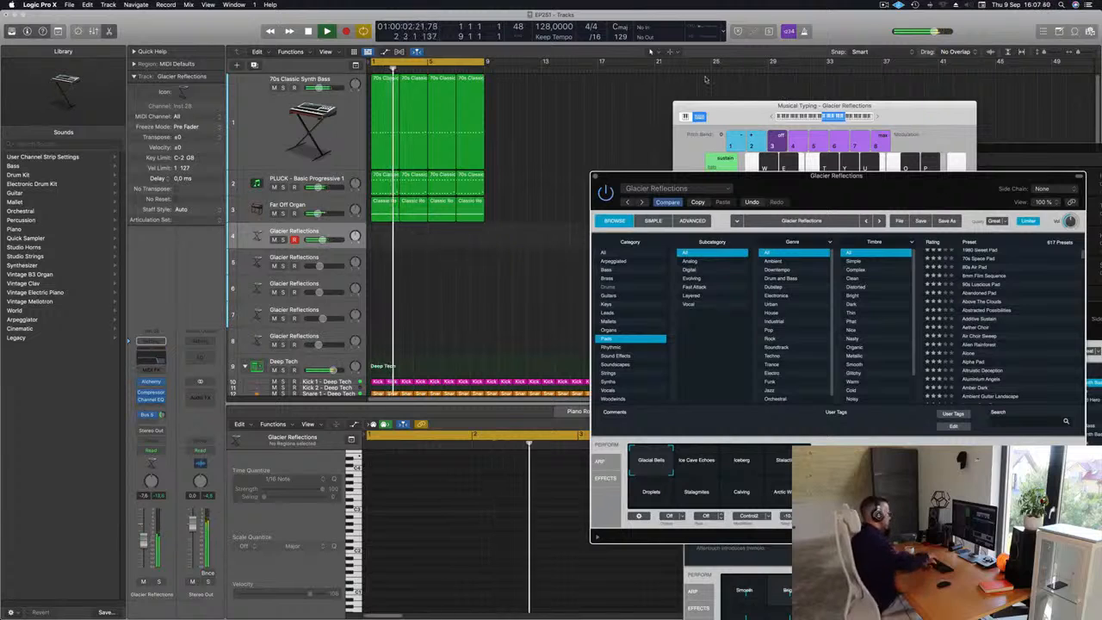
Step: Record a two-note phrase on the first Glacier Reflections track over the playing loop and move the recorded region to bar 1
key("r")
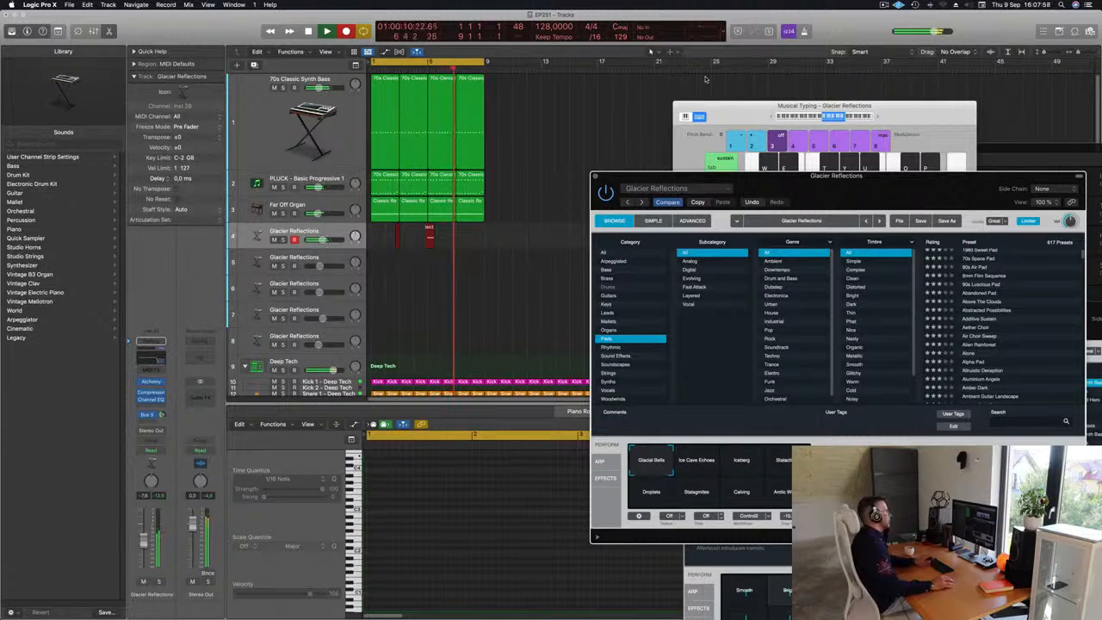
key("space")
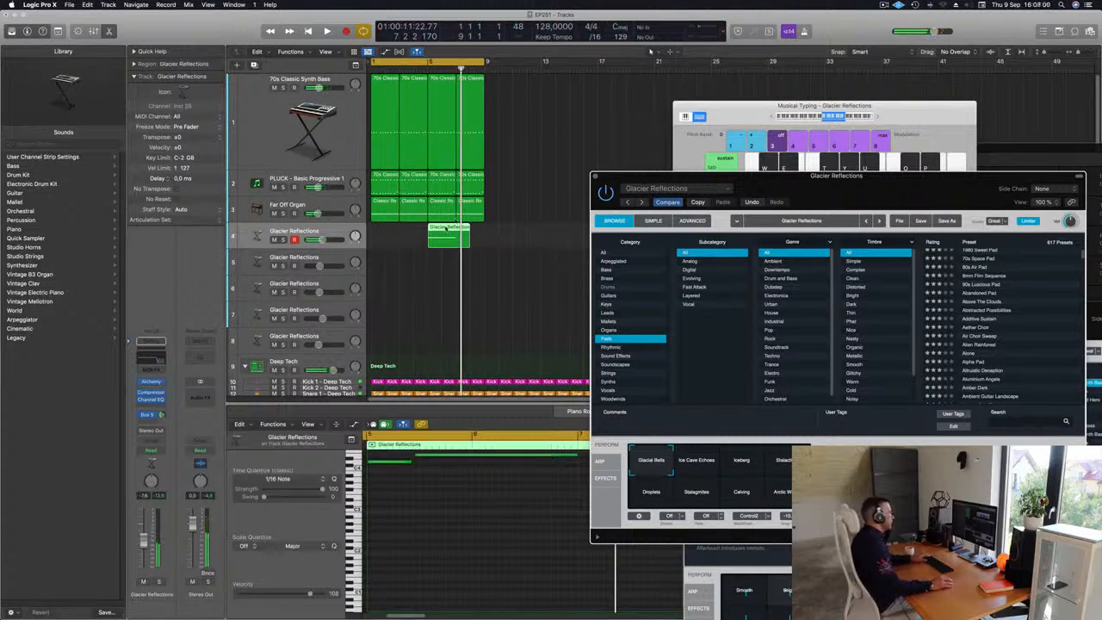
left_click_drag(445, 237, 400, 232)
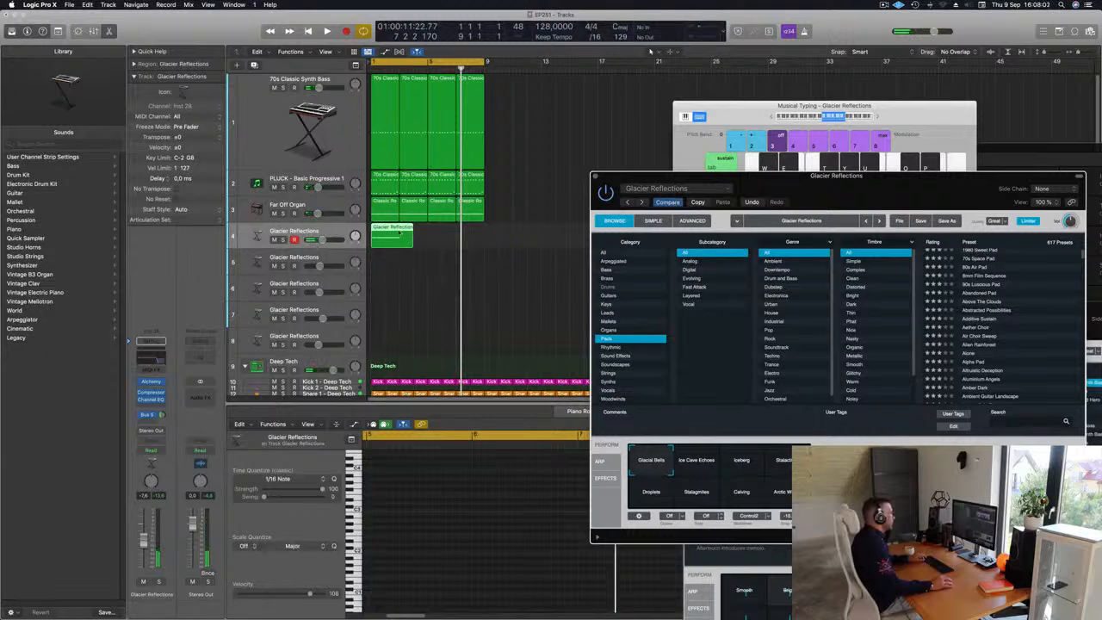
Step: Split the Glacier Reflections region at bar 3 and delete the remainder, leaving a two-bar region
key("super+t")
left_click(627, 213)
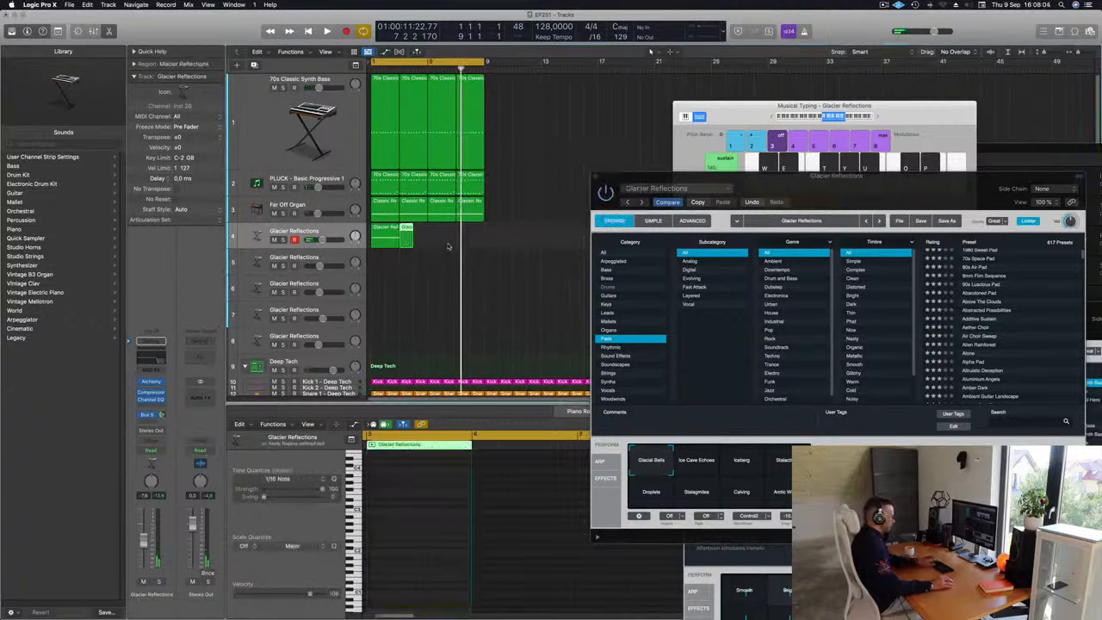
key("Delete")
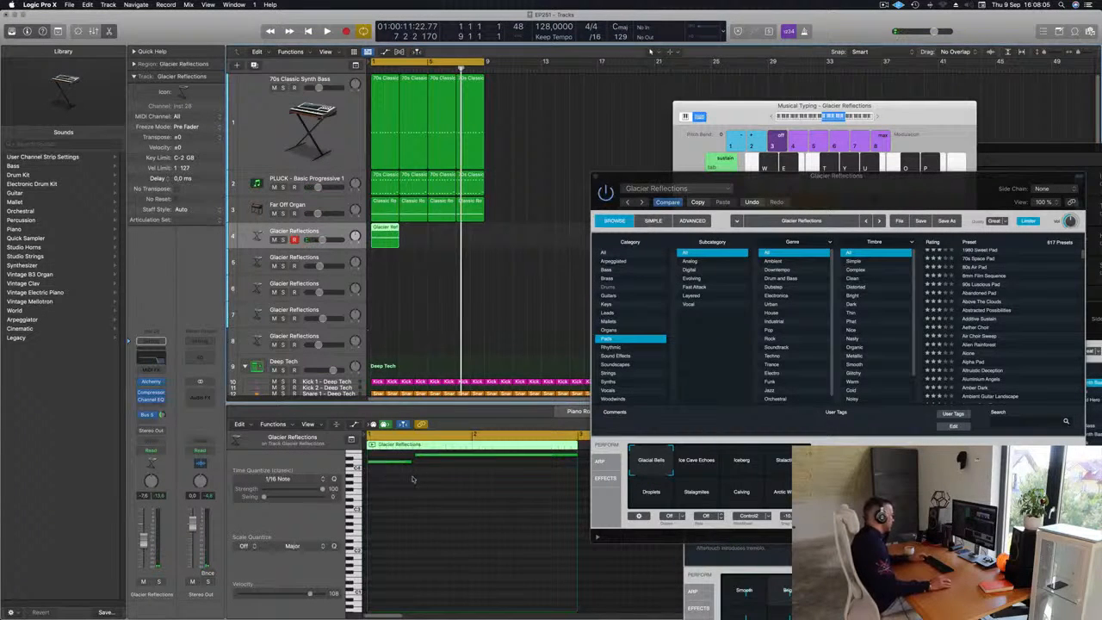
Step: Nudge the second Glacier Reflections note slightly later, shorten the first note, and play the loop
scroll(429, 469, "up", 2)
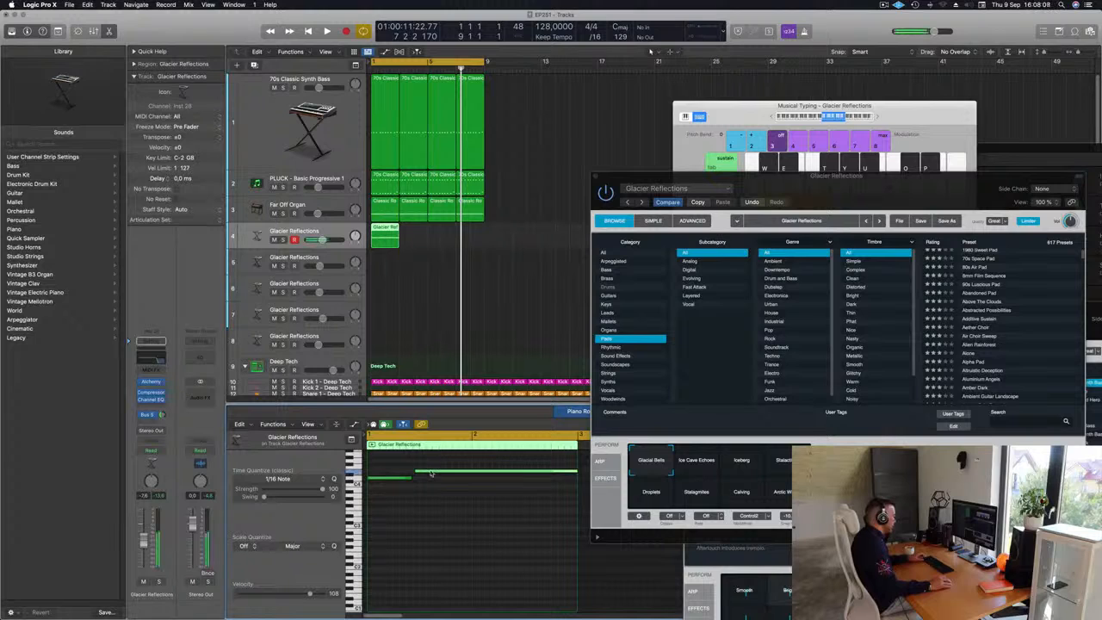
left_click_drag(430, 473, 434, 475)
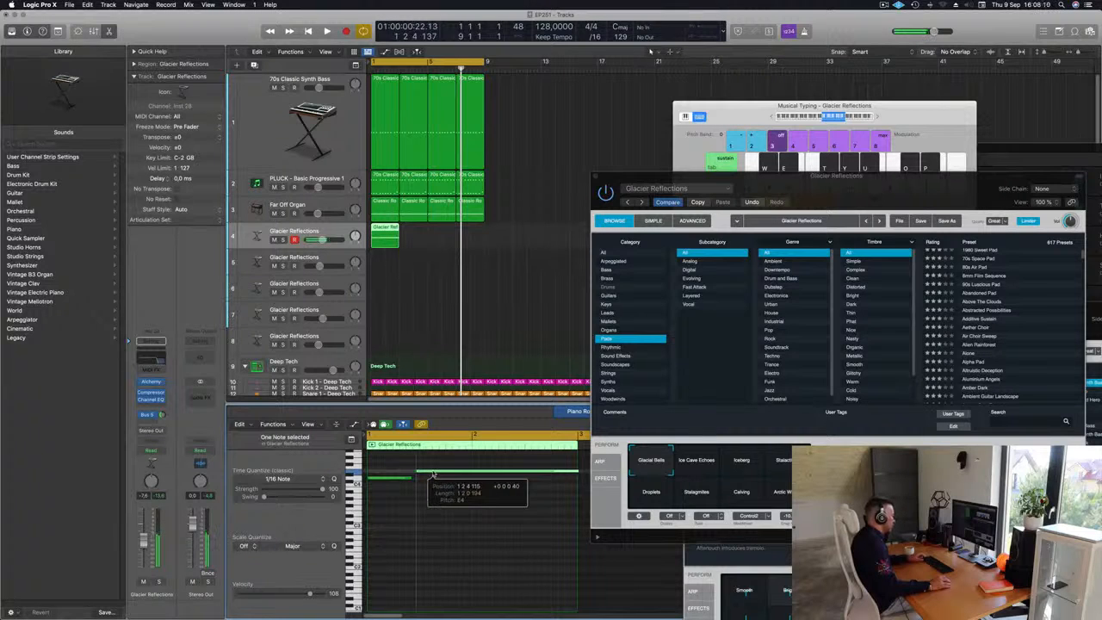
key("super+a")
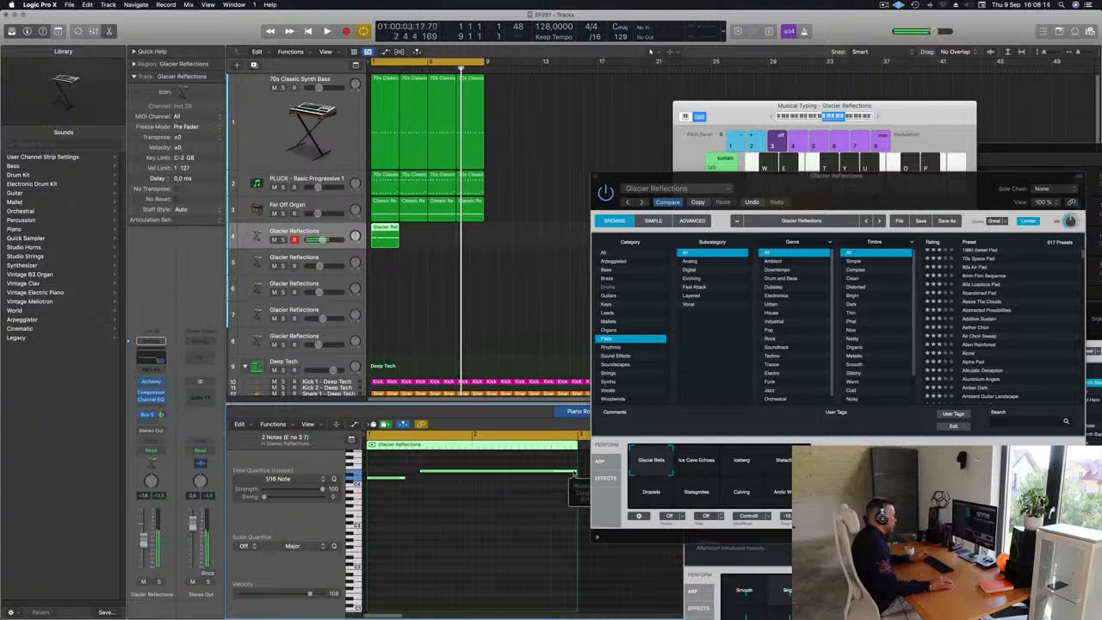
key("space")
left_click(481, 510)
scroll(488, 505, "left", 3)
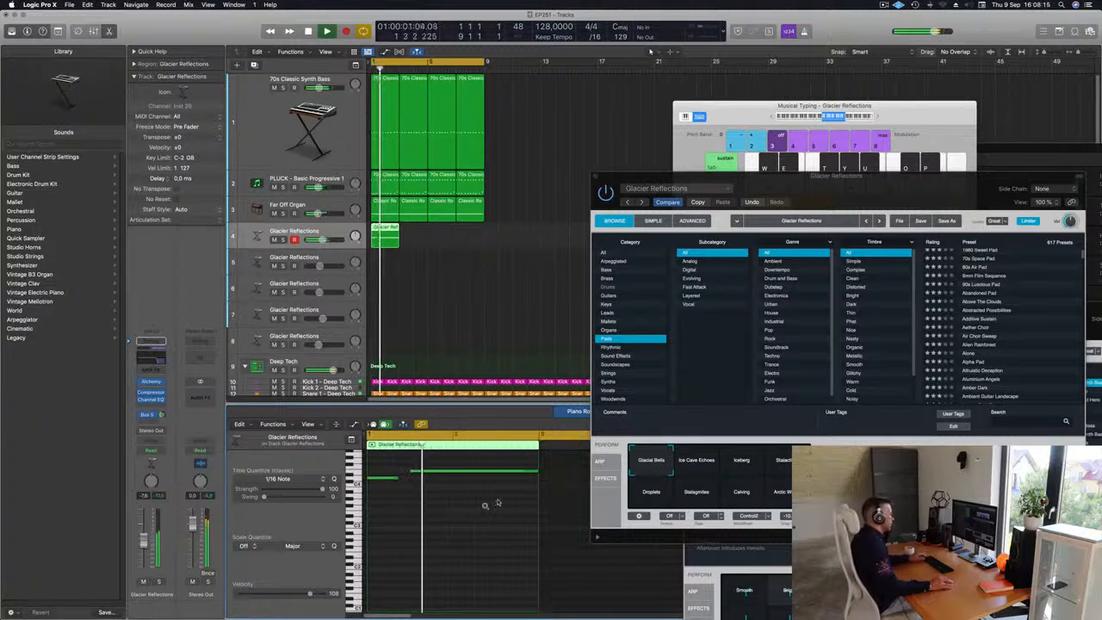
Step: Try Ice Cave Echoes, set the Alchemy transform pad to Iceberg, and copy the two-bar Glacier Reflections region to bar 5
left_click_drag(835, 193, 745, 130)
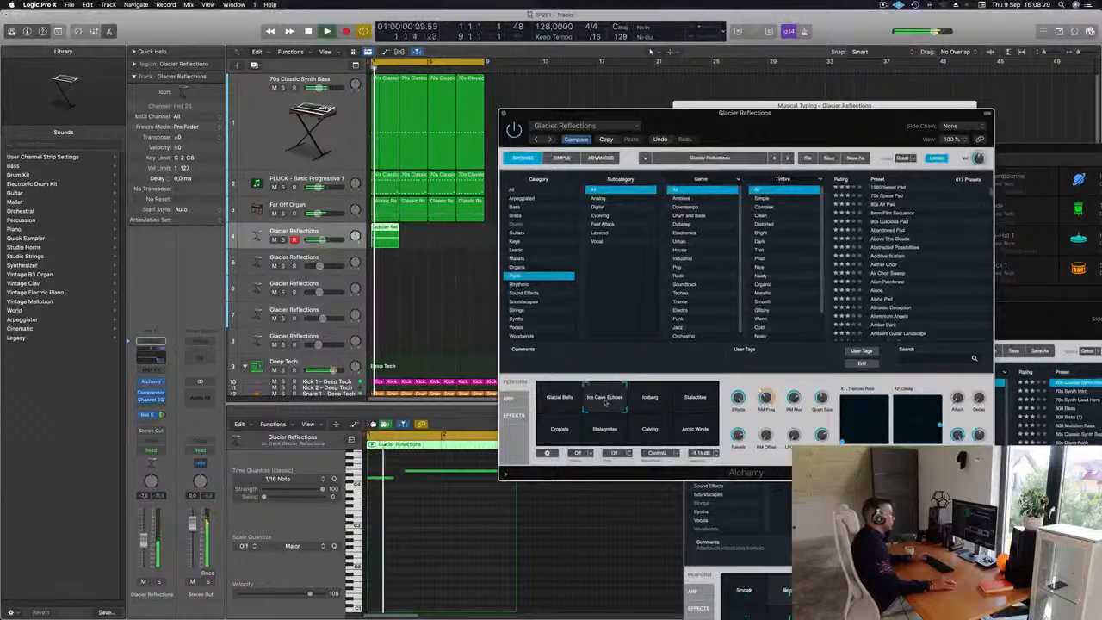
left_click(648, 398)
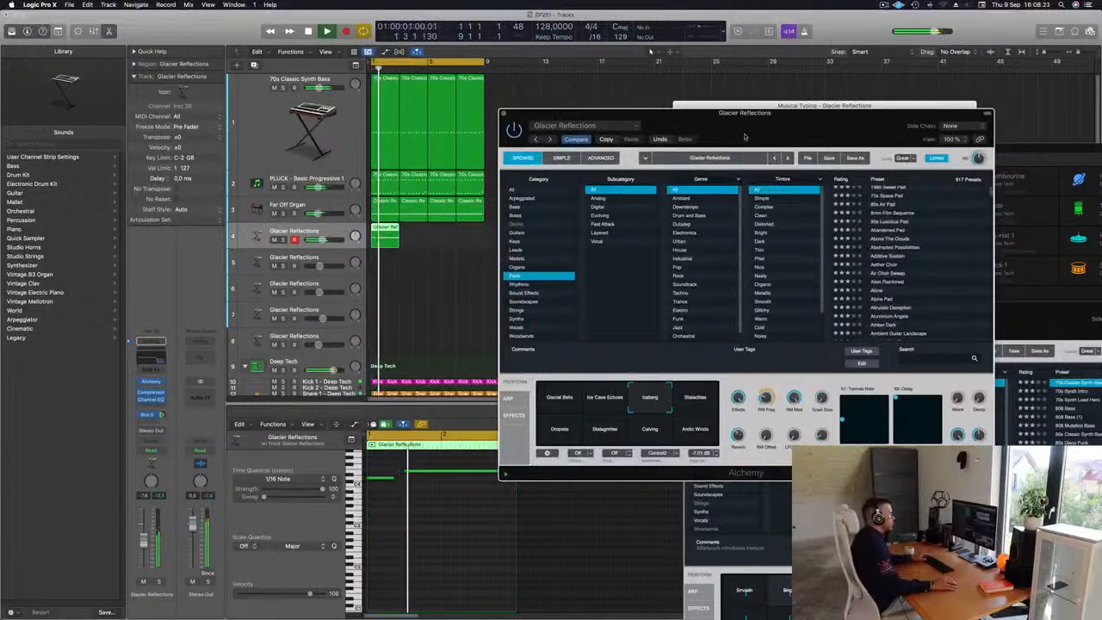
left_click_drag(527, 123, 636, 230)
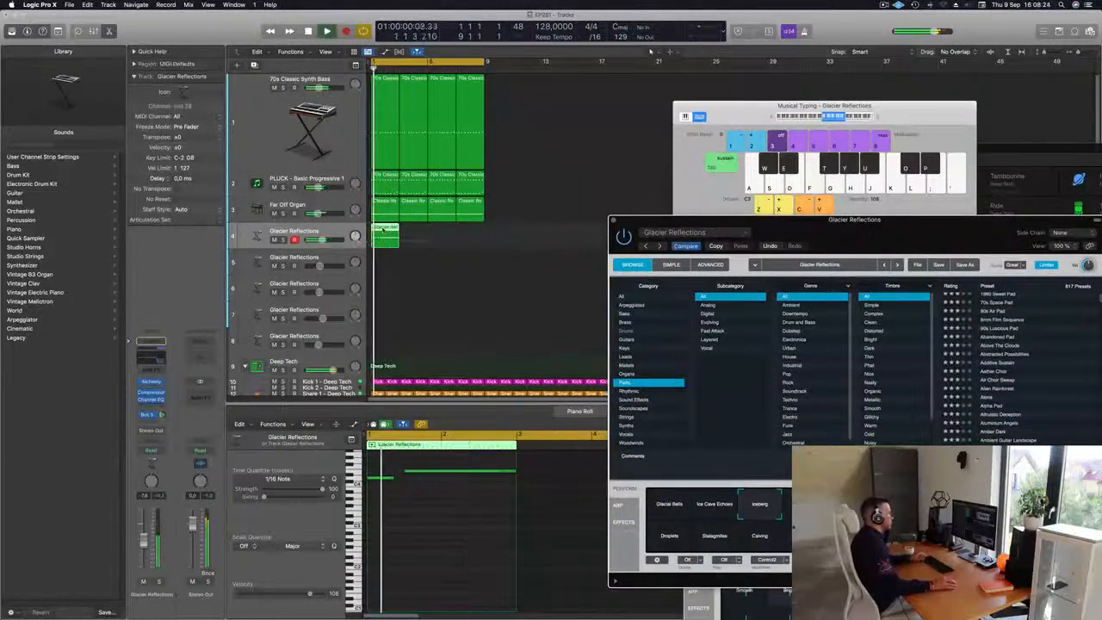
left_click_drag(385, 231, 440, 232)
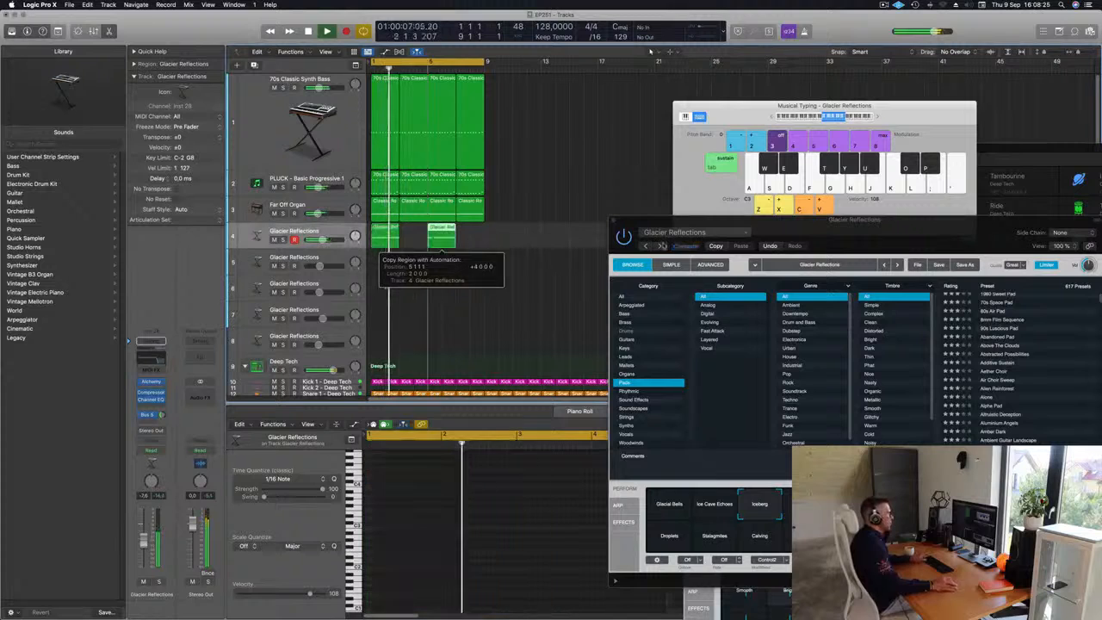
Step: Adjust the RM Freq and Effects amounts of the Iceberg sound in Alchemy while replaying the loop
left_click_drag(894, 233, 738, 201)
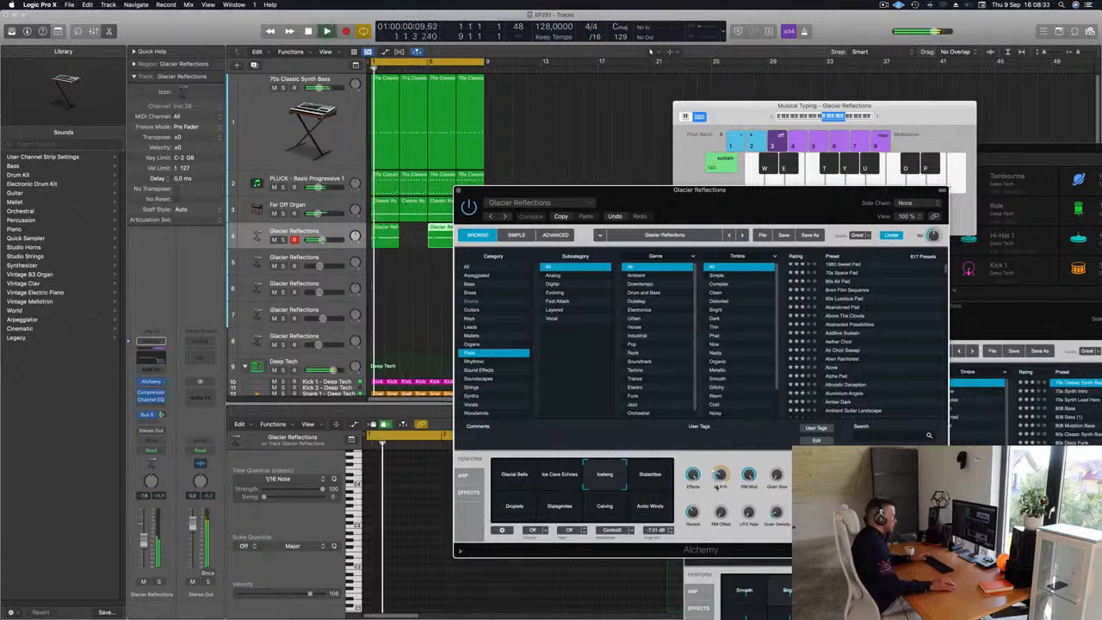
left_click_drag(720, 478, 726, 465)
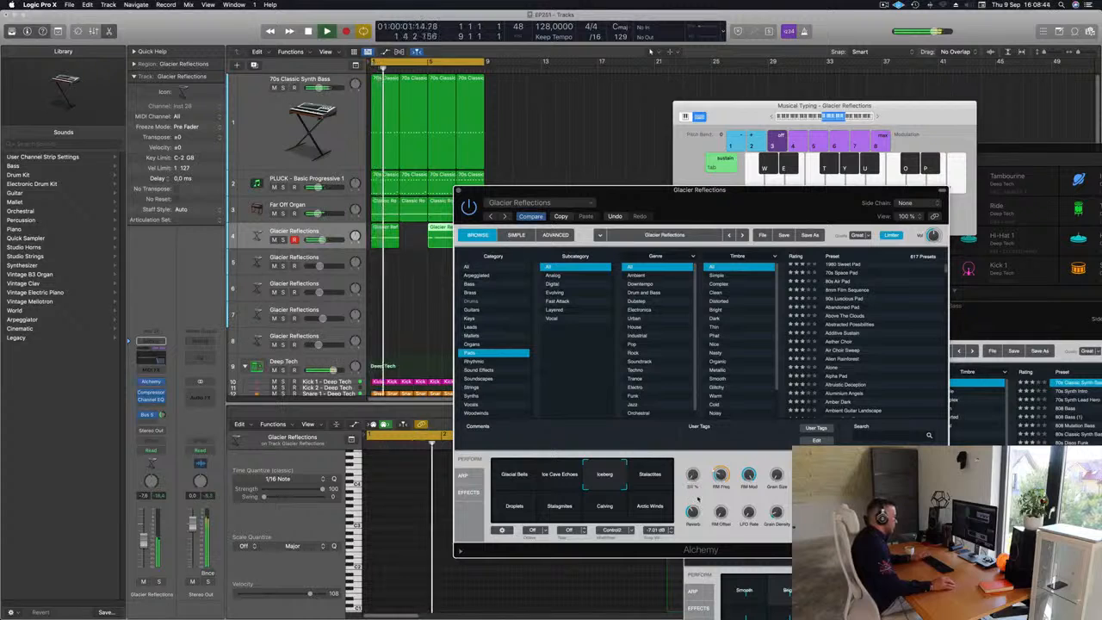
left_click_drag(769, 205, 832, 146)
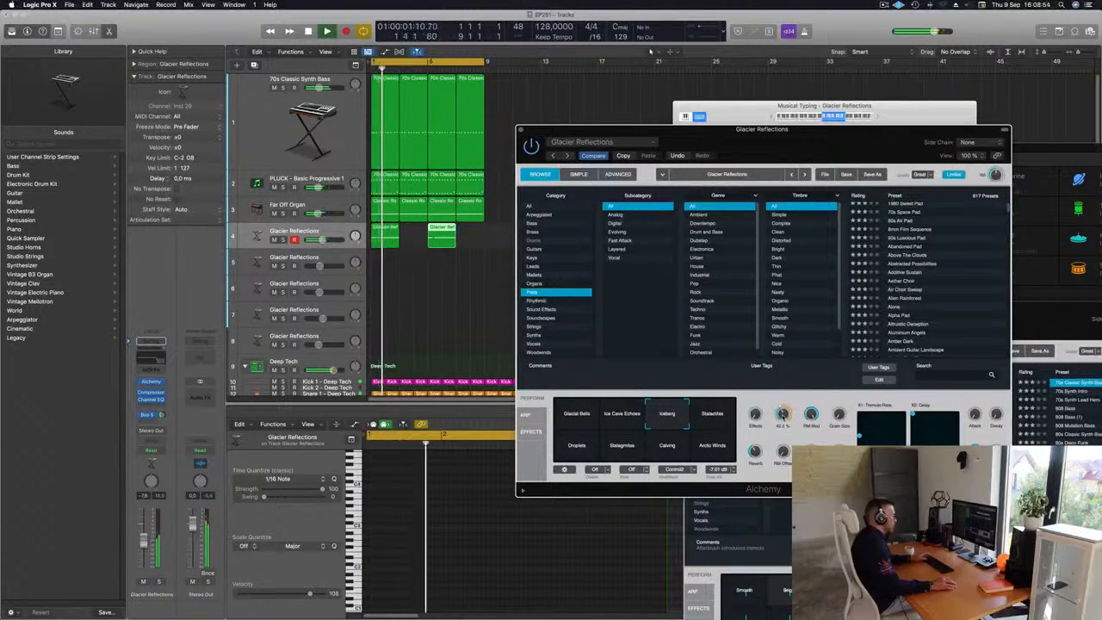
key("space")
key("space")
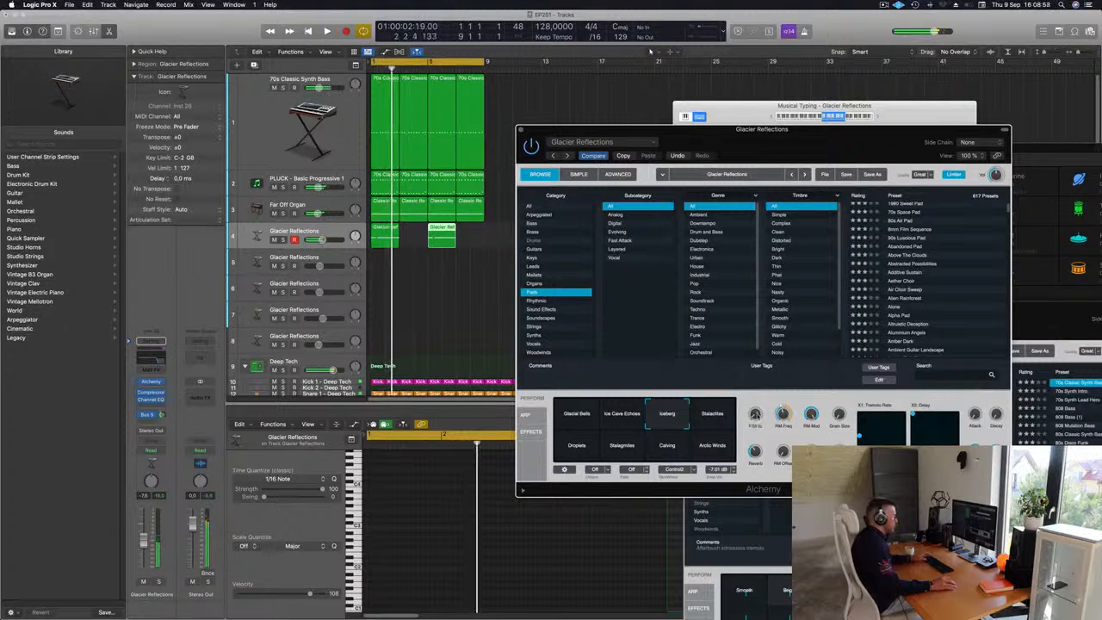
Step: Tune the RM Mod amount in Alchemy against the restarted loop and move its window clear of the Glacier Reflections regions
key("space")
key("space")
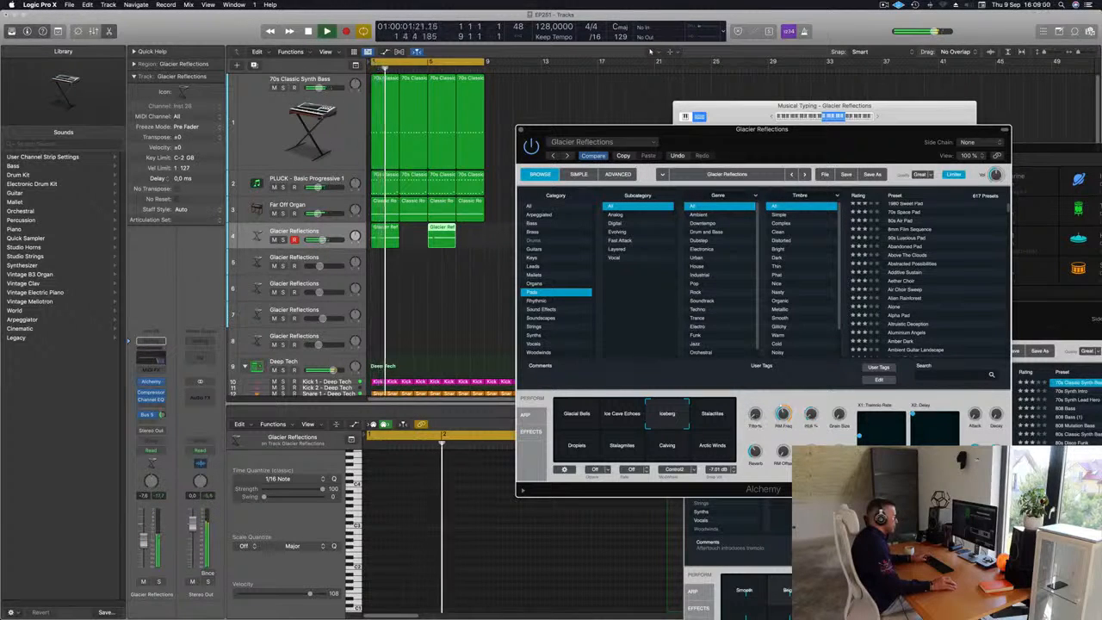
key("space")
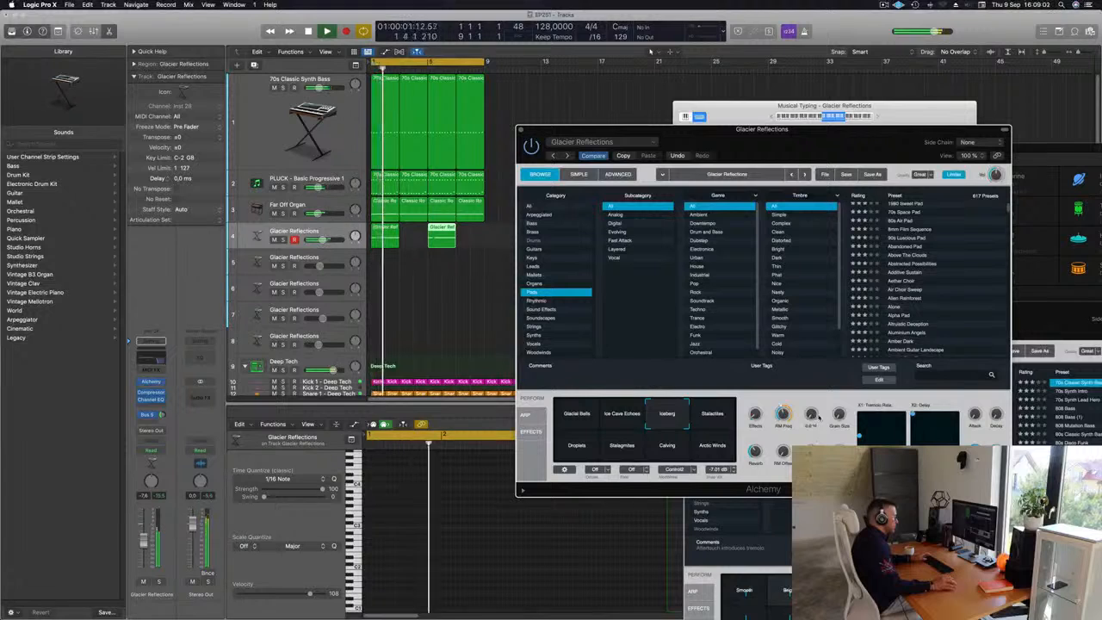
key("space")
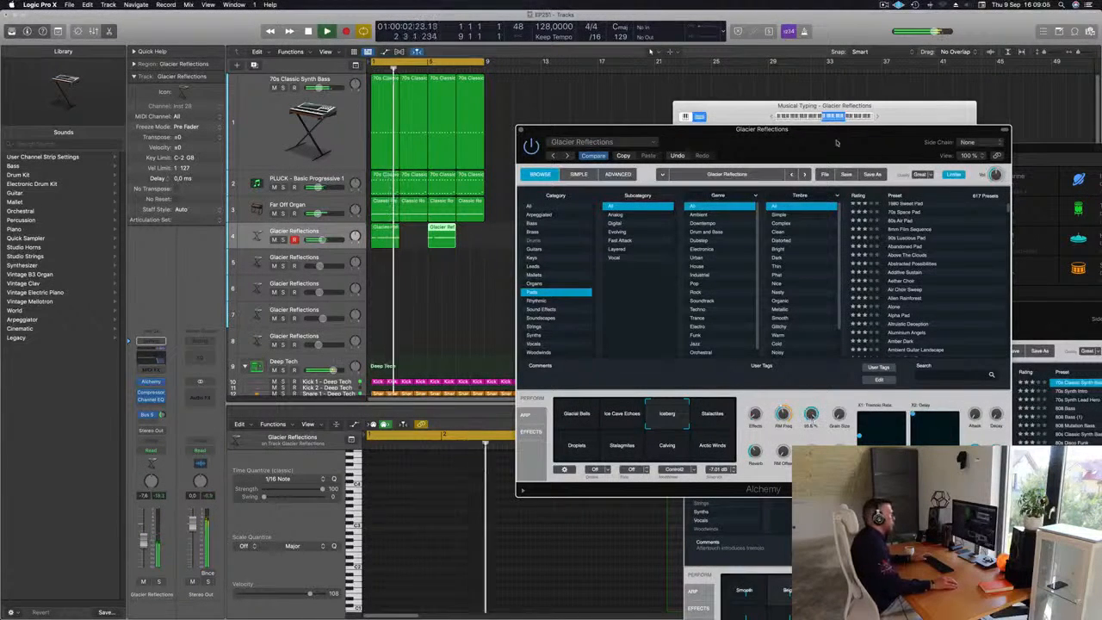
left_click_drag(835, 131, 748, 247)
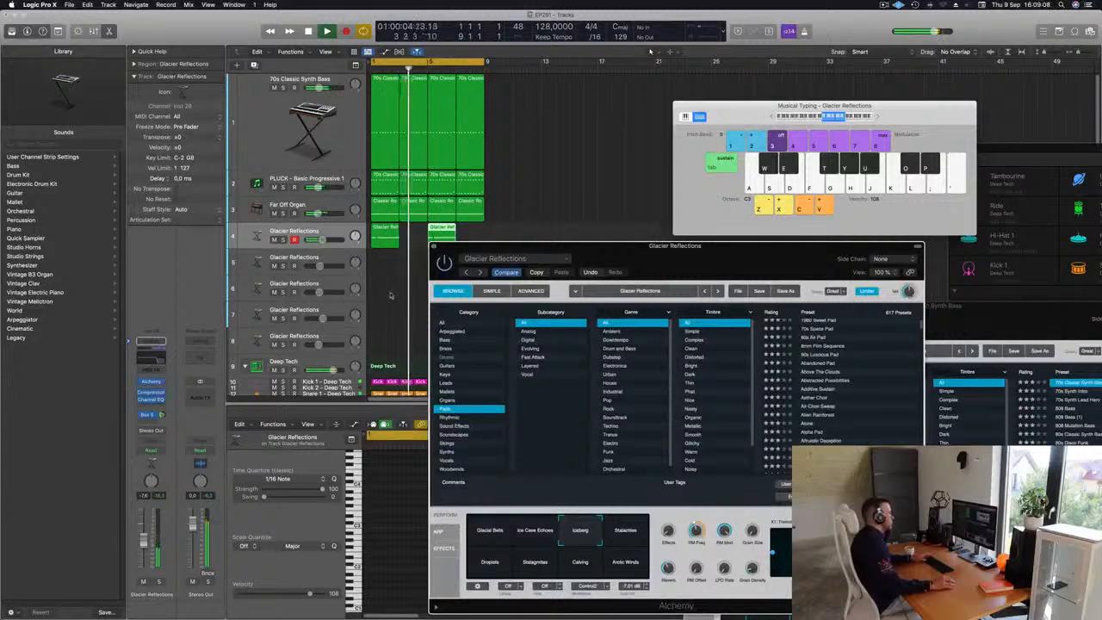
Step: Add a second bus send on the first Glacier Reflections track to the SilverVerb aux and raise the send level
left_click(354, 239)
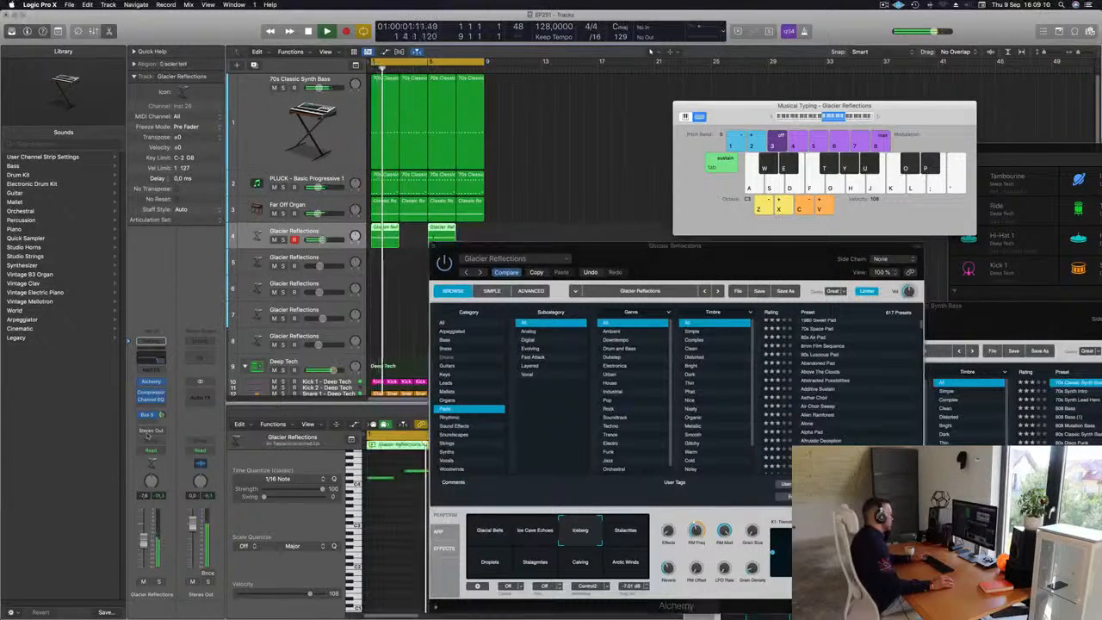
left_click(150, 422)
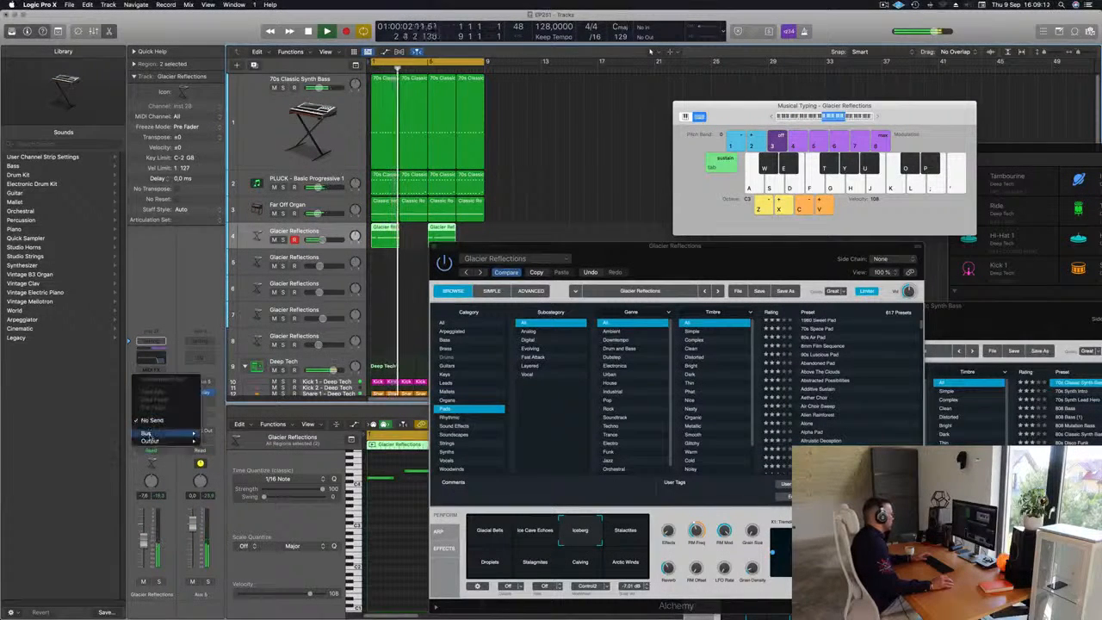
mouse_move(160, 433)
left_click(229, 350)
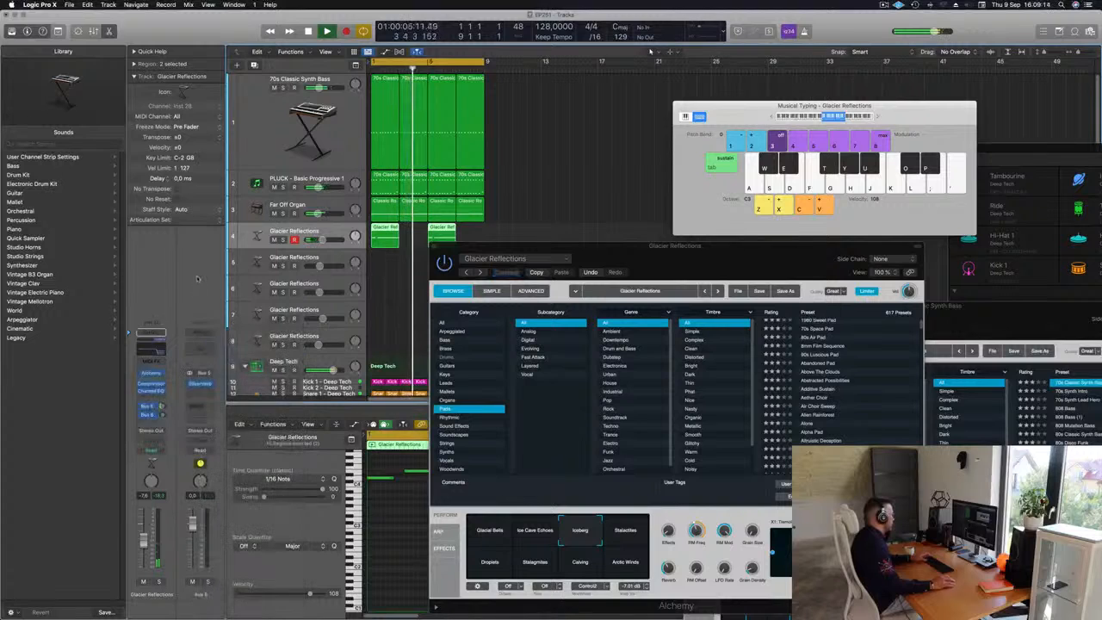
key("space")
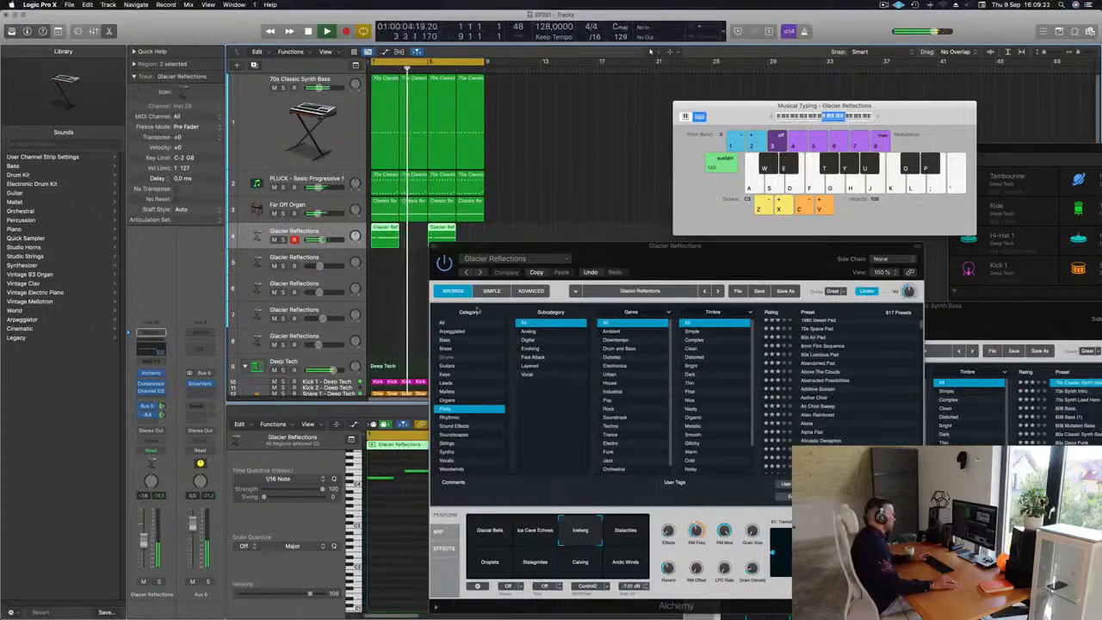
Step: Close the Glacier Reflections Alchemy window, replay the loop, and lower that track's volume to about -11.4 dB
left_click_drag(596, 259, 282, 250)
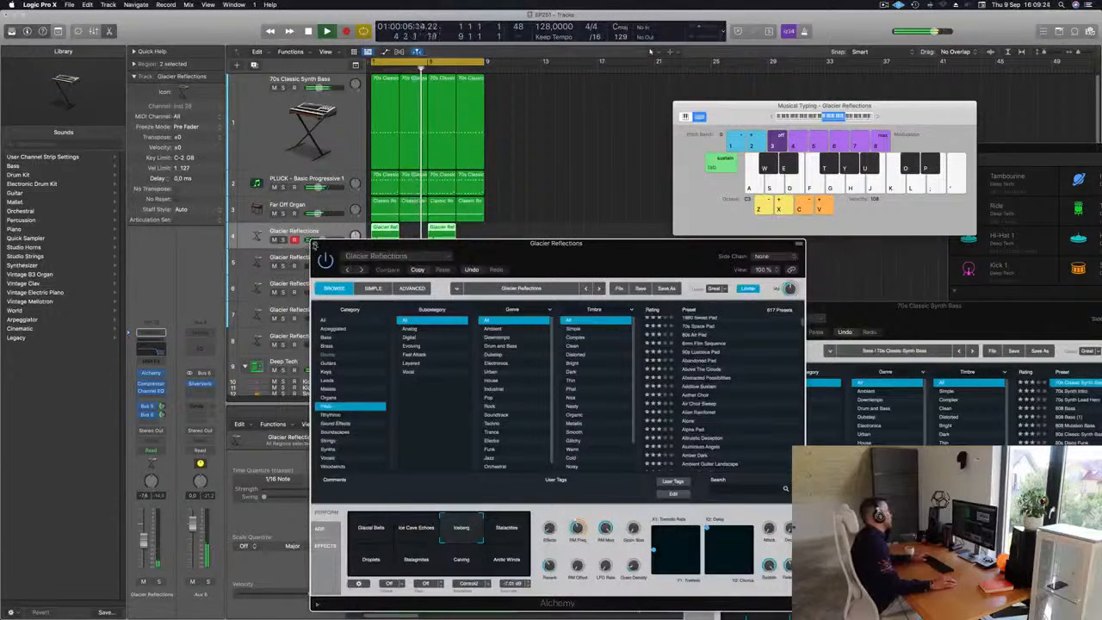
left_click(315, 244)
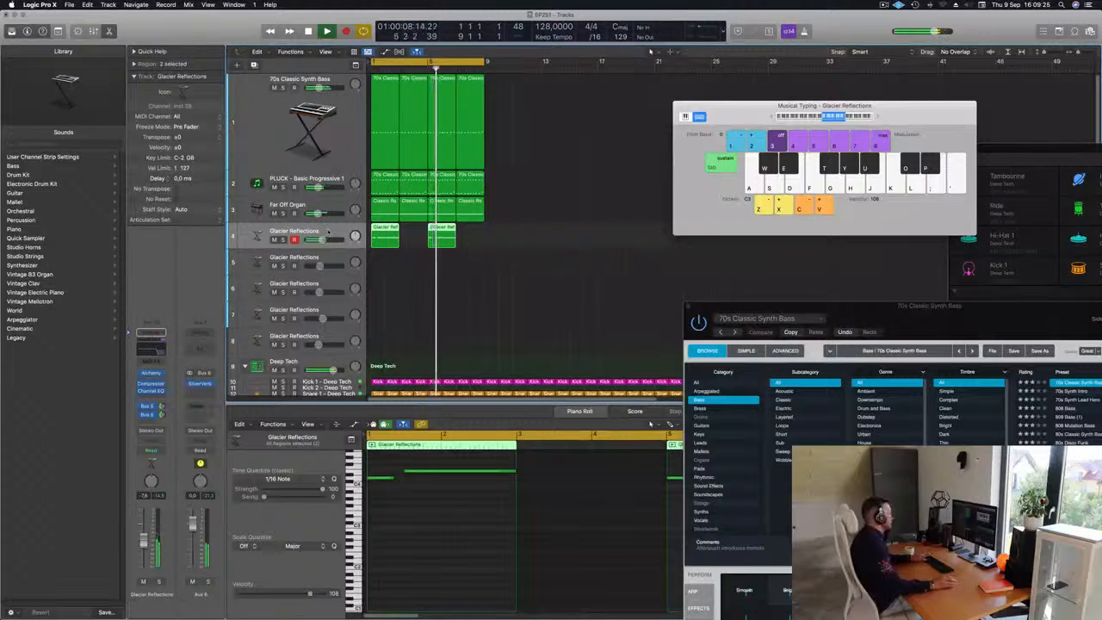
key("space")
key("space")
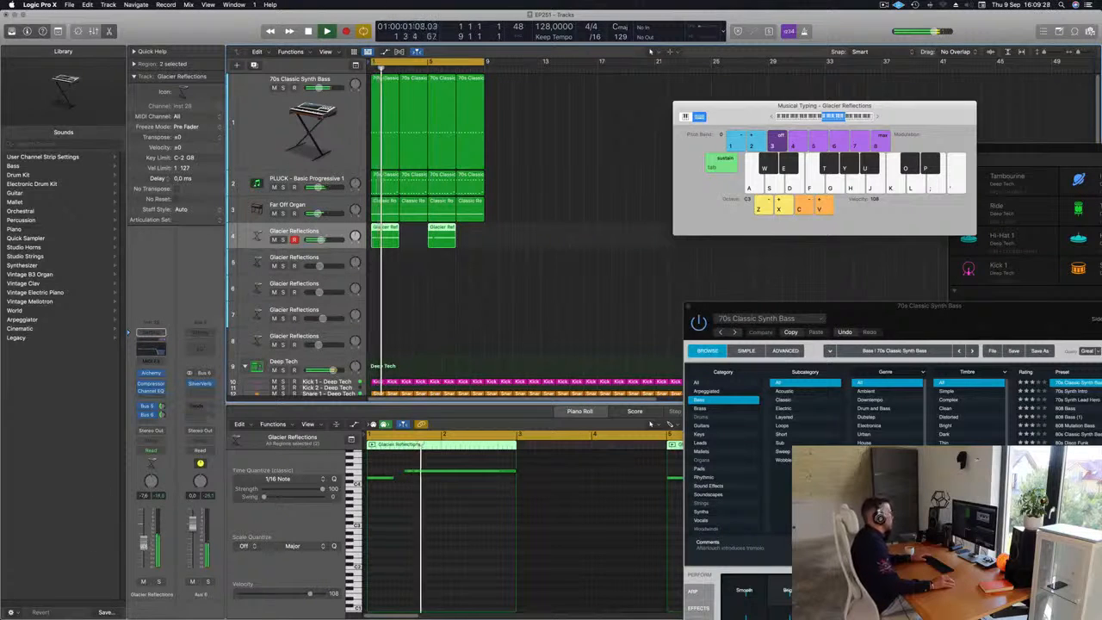
left_click(548, 275)
key("space")
key("space")
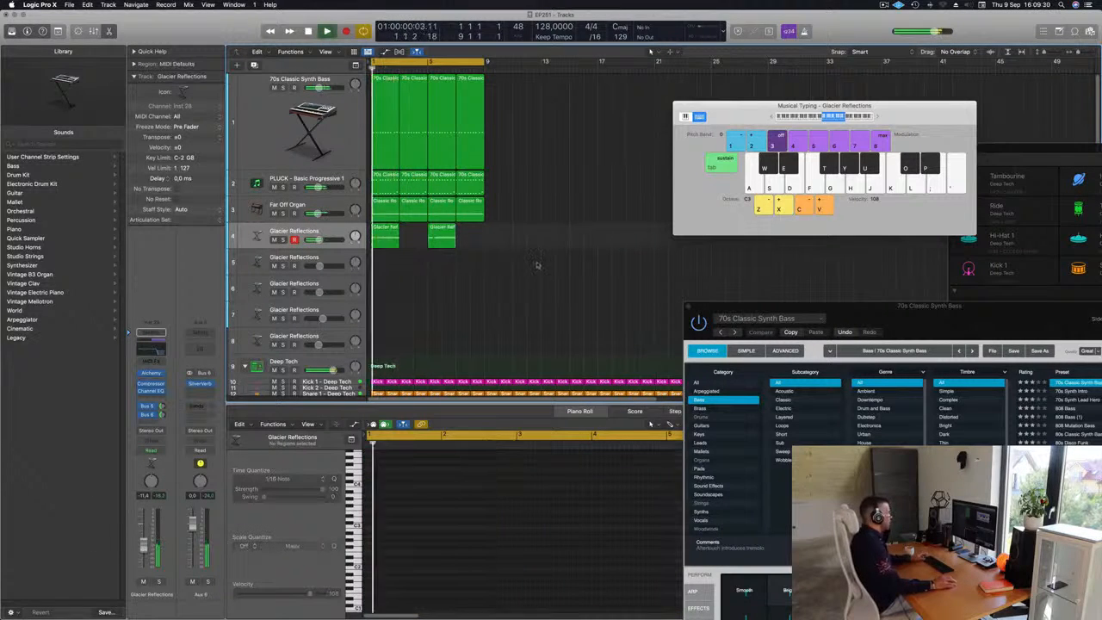
Step: Repeat all the bass, pluck, organ and Glacier Reflections regions three times and extend the cycle range to bar 33
left_click_drag(535, 270, 314, 26)
key("super+r")
key("super+r")
key("super+r")
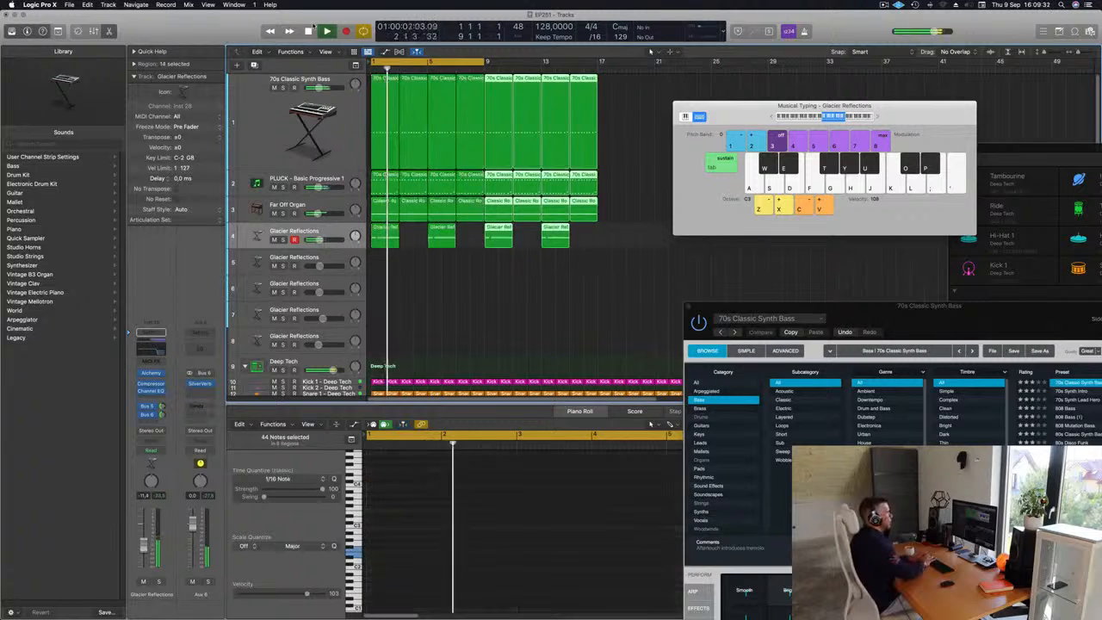
left_click_drag(712, 107, 959, 131)
left_click_drag(484, 62, 820, 67)
key("Return")
Step: Lower the 70s Classic Synth Bass track's volume to about -12.2 dB and open its Compressor
left_click(254, 129)
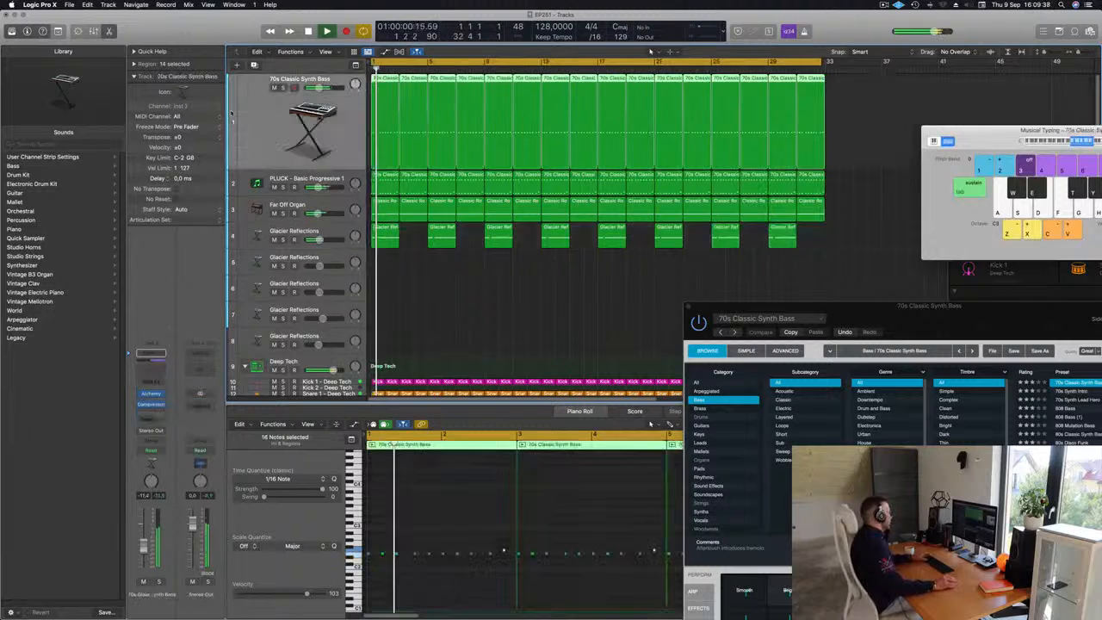
key("Return")
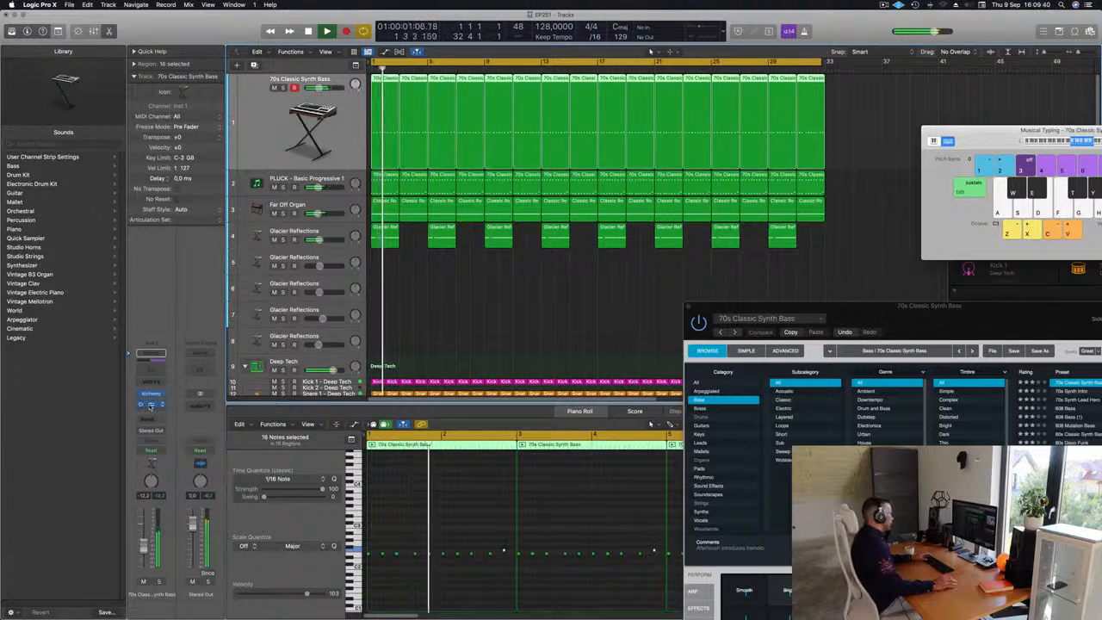
left_click(151, 402)
left_click(152, 393)
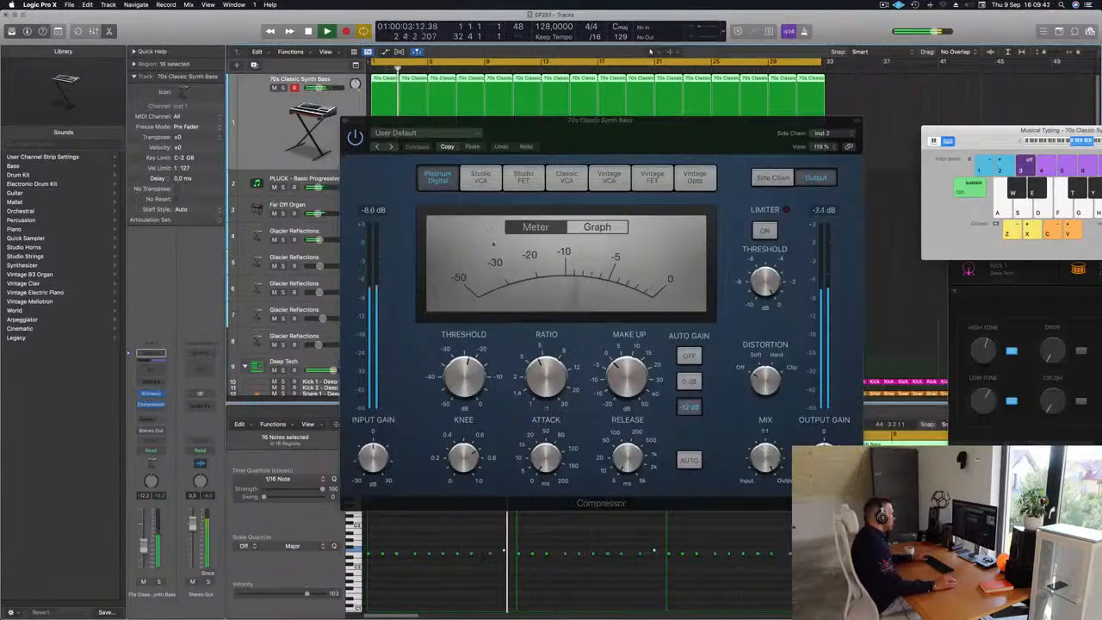
Step: Adjust the Cutoff in the 70s Classic Synth Bass track's Alchemy during playback, and close its Alchemy and Compressor windows
left_click(151, 393)
left_click_drag(909, 330, 543, 164)
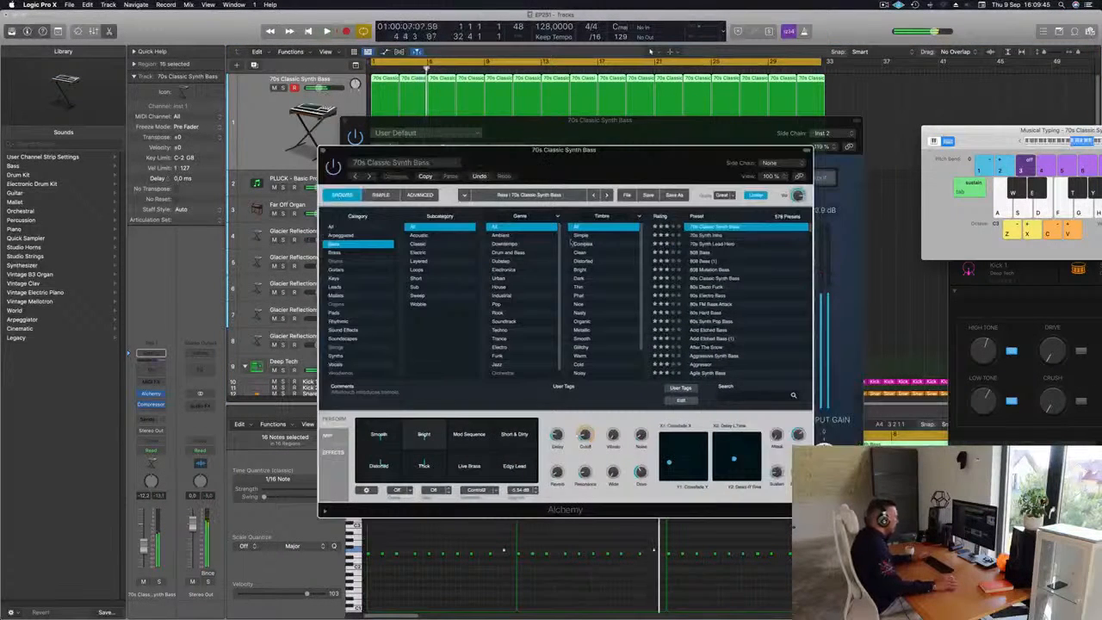
key("space")
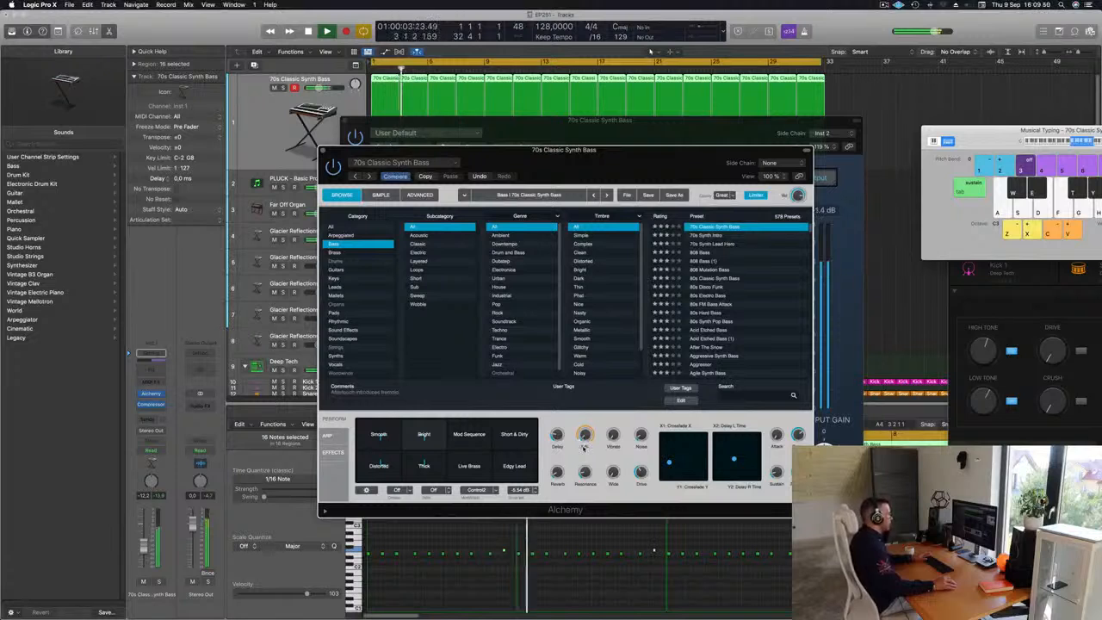
left_click_drag(543, 162, 489, 237)
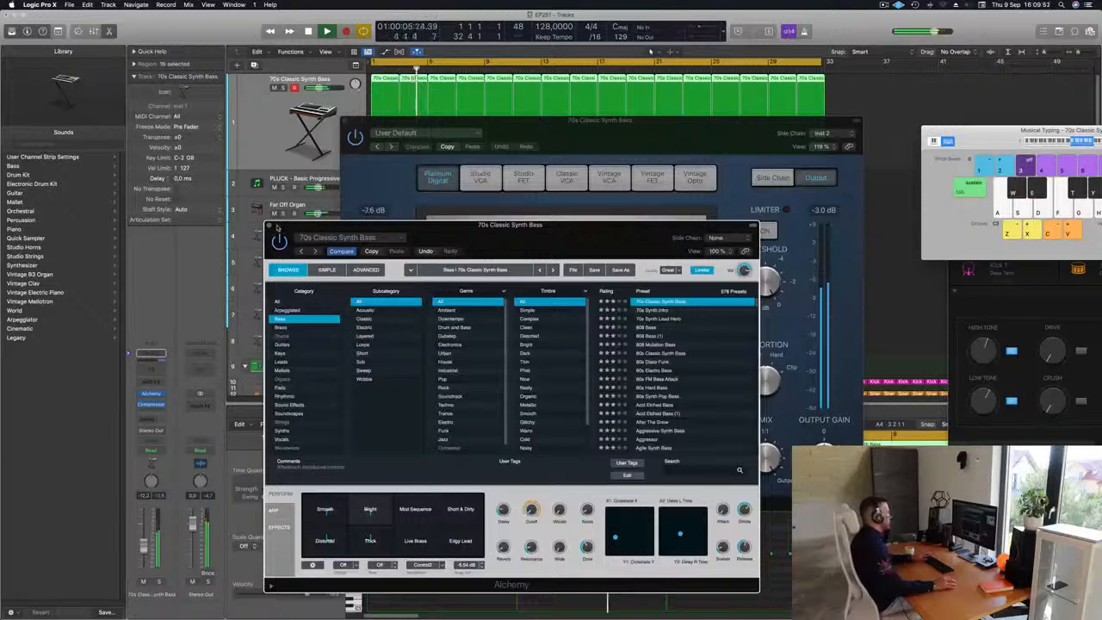
left_click_drag(485, 128, 392, 176)
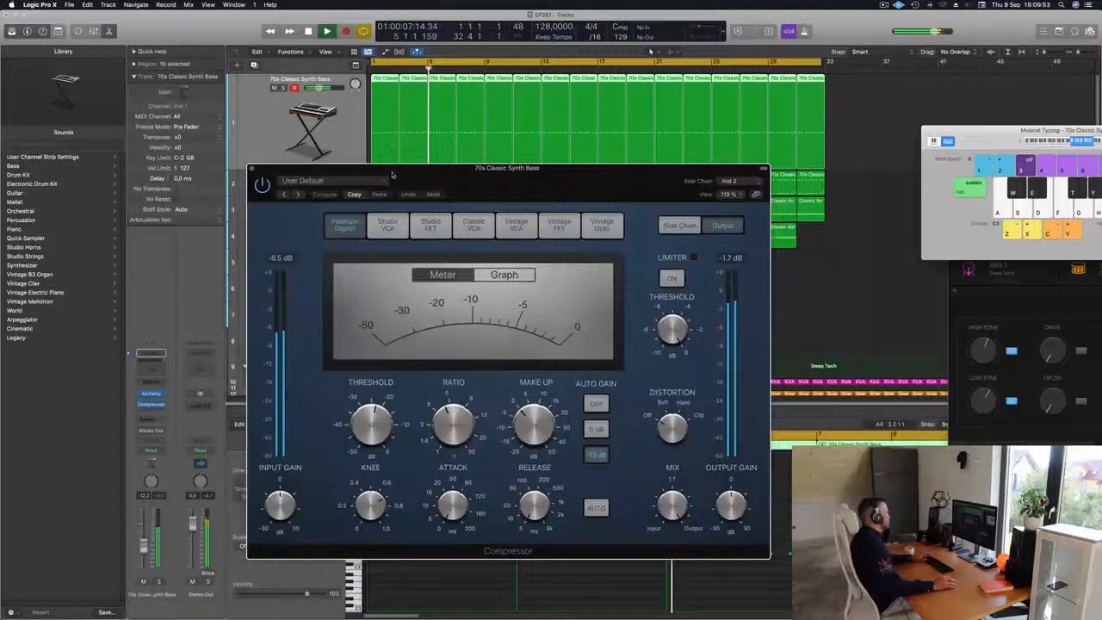
left_click(251, 169)
Step: Select the second Glacier Reflections track, restart playback from bar 1, and open that track's Alchemy
key("super+Left")
key("super+Left")
key("super+Left")
key("super+Left")
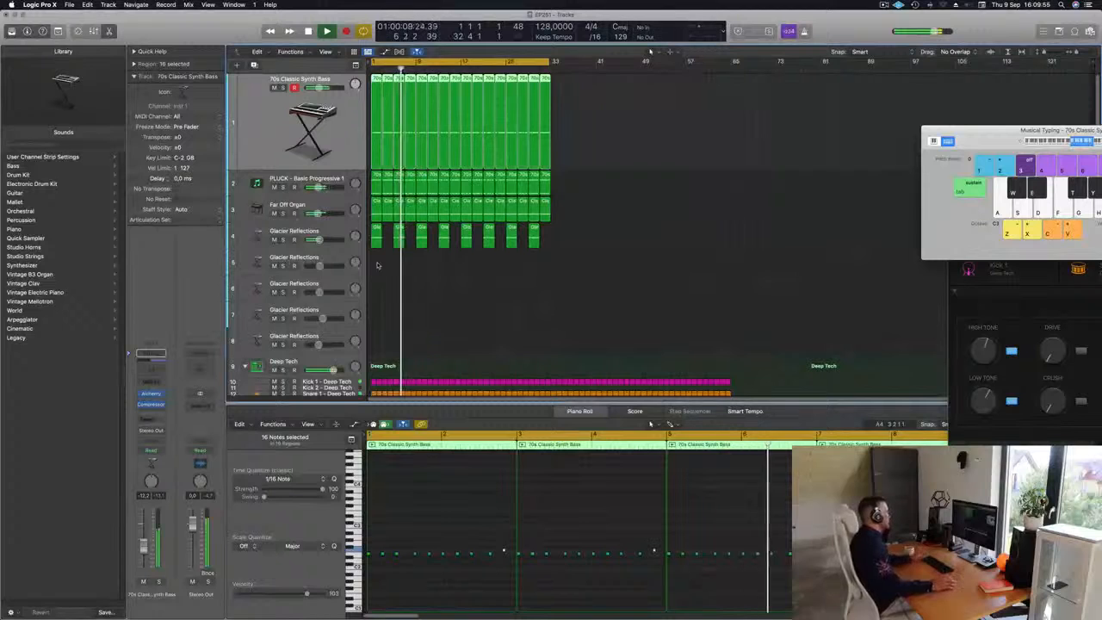
left_click(328, 257)
key("Return")
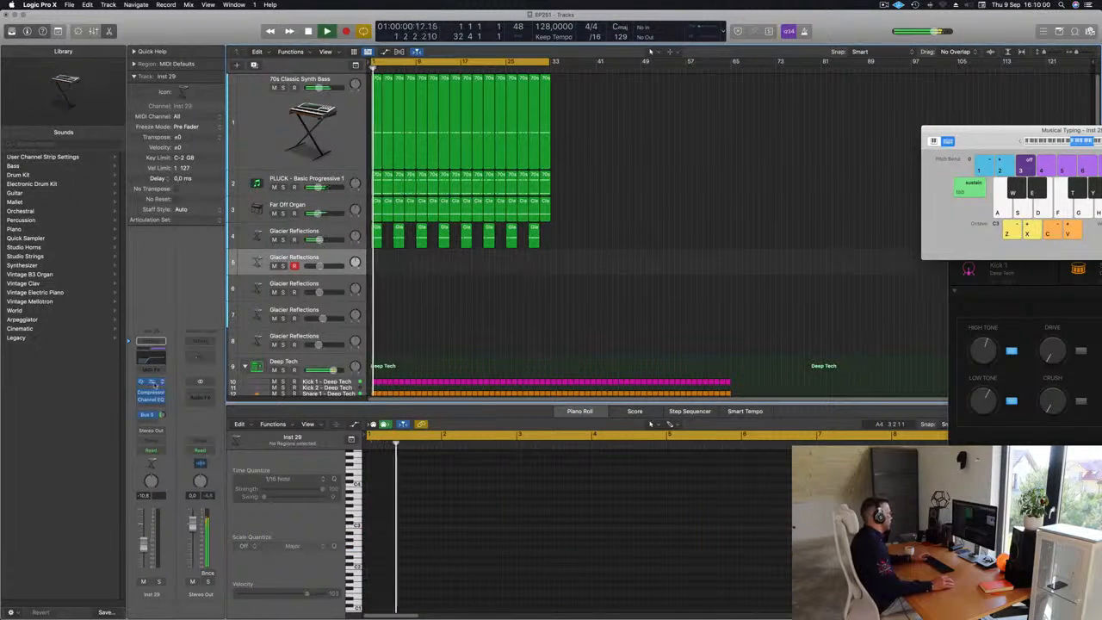
left_click(152, 383)
left_click_drag(627, 119, 681, 105)
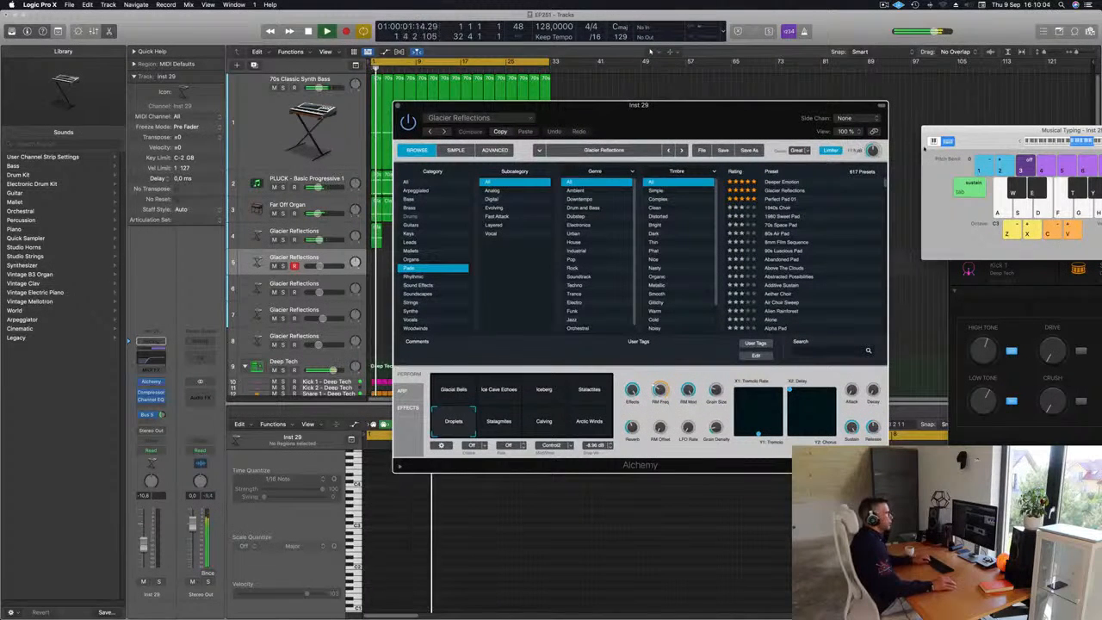
Step: Bring Musical Typing fully into view, play a G note on the track, and raise its volume to about -6.7 dB
left_click_drag(972, 147, 913, 153)
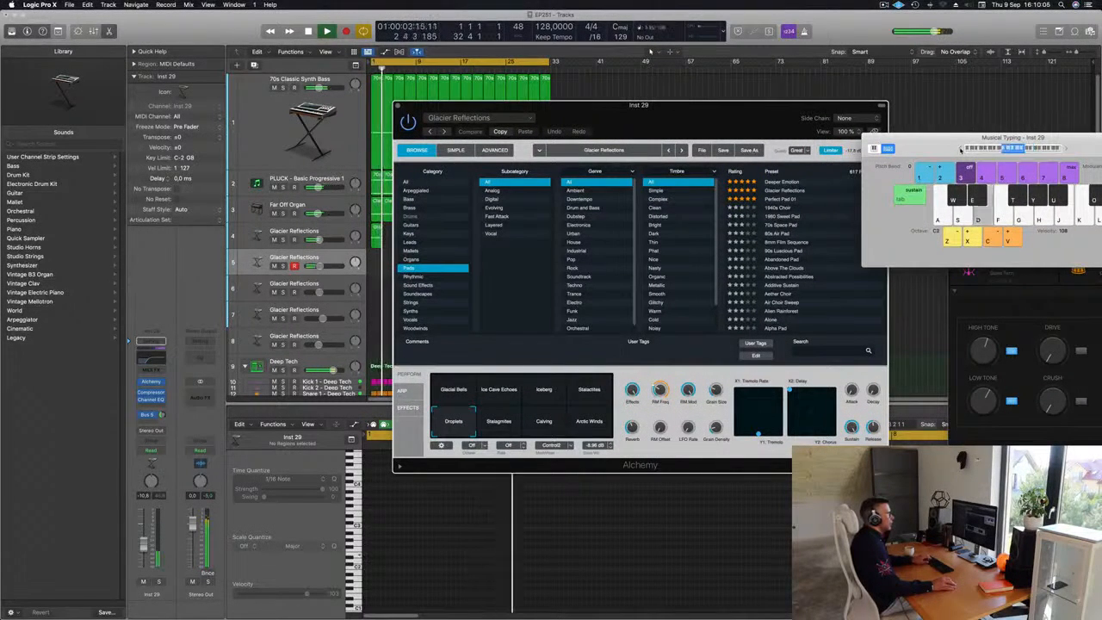
left_click_drag(960, 149, 761, 147)
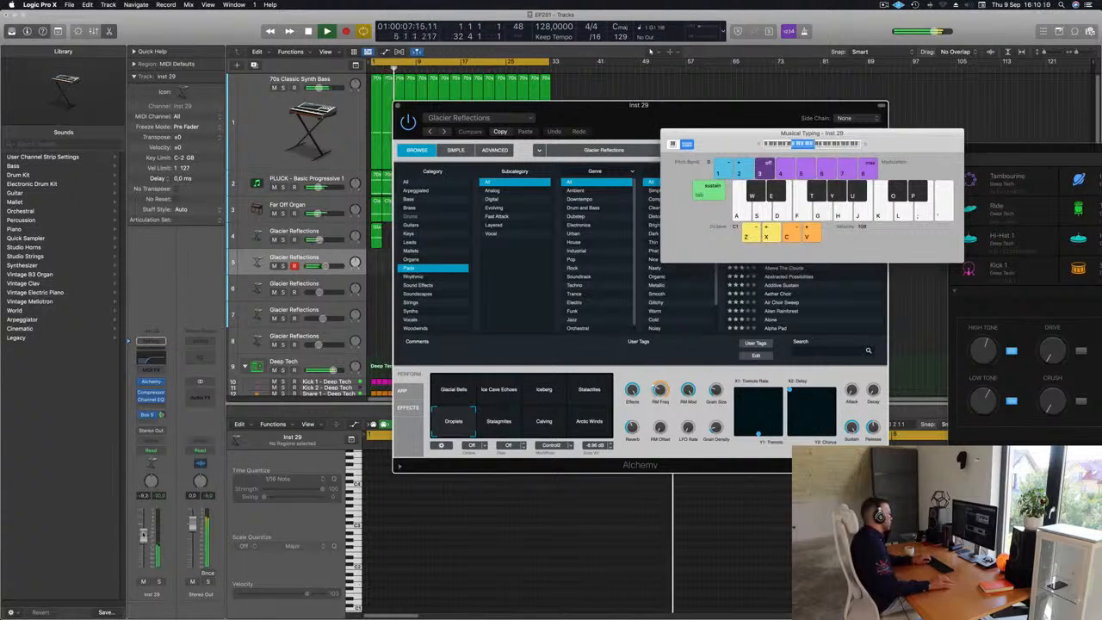
key("g")
left_click_drag(144, 544, 144, 535)
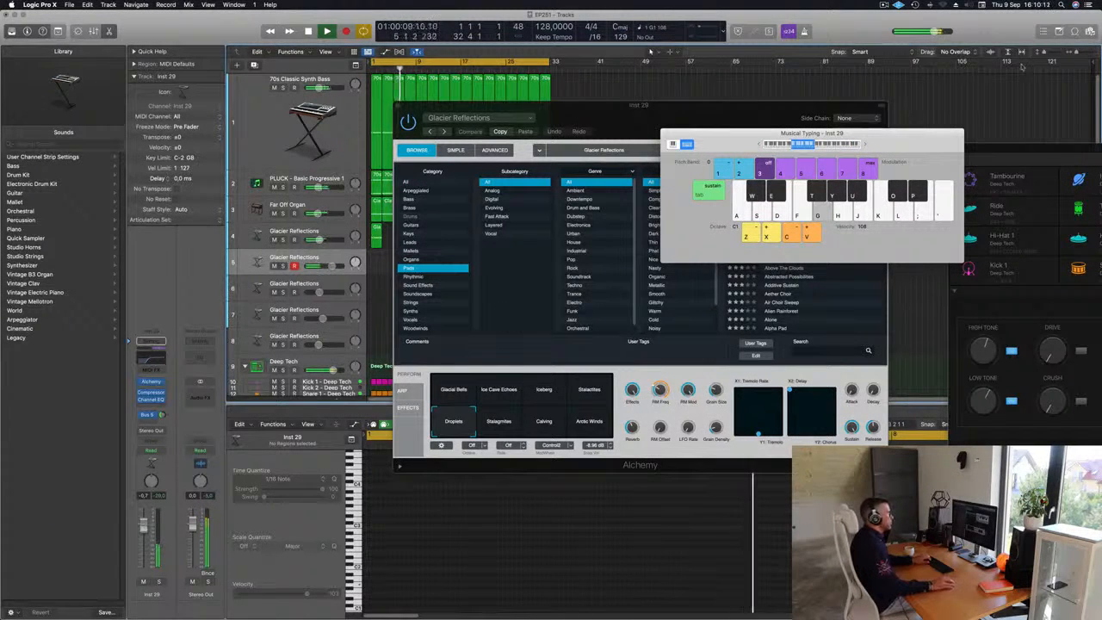
Step: Load the Perfect Pad 01 preset in Alchemy, set the track's volume to about -2.2 dB, and replay from the start
left_click_drag(727, 106, 759, 131)
left_click(629, 231)
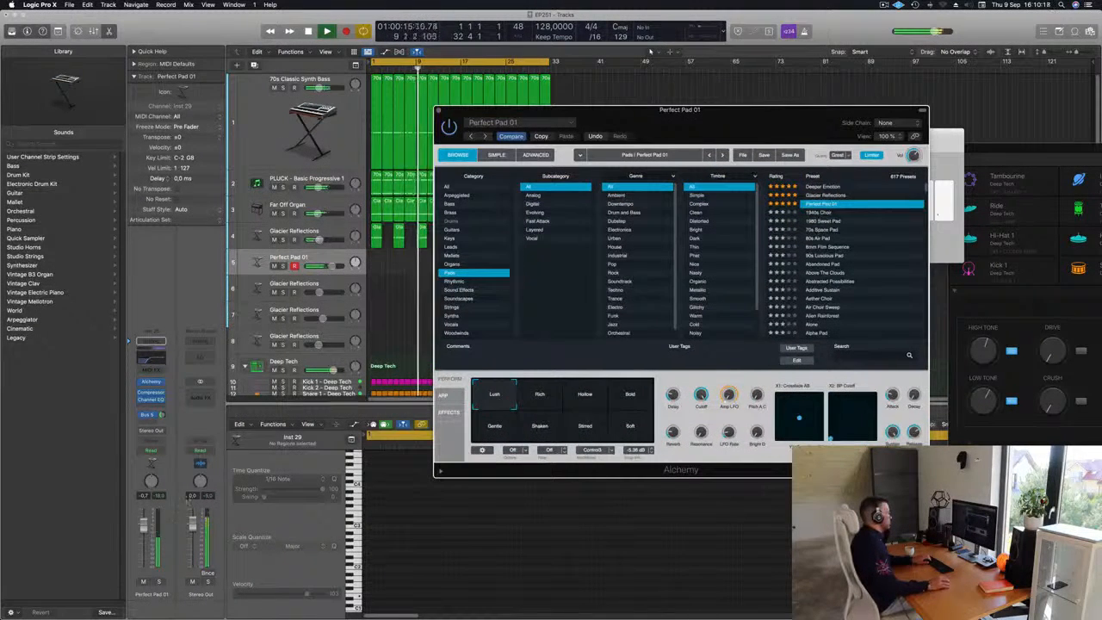
left_click_drag(143, 528, 144, 532)
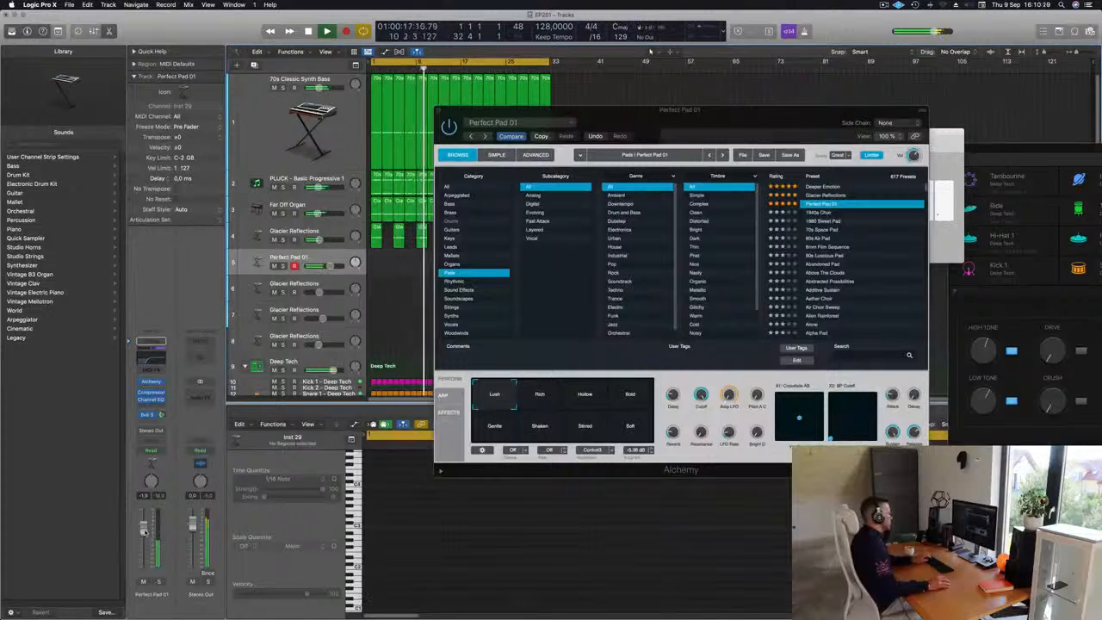
key("Return")
key("space")
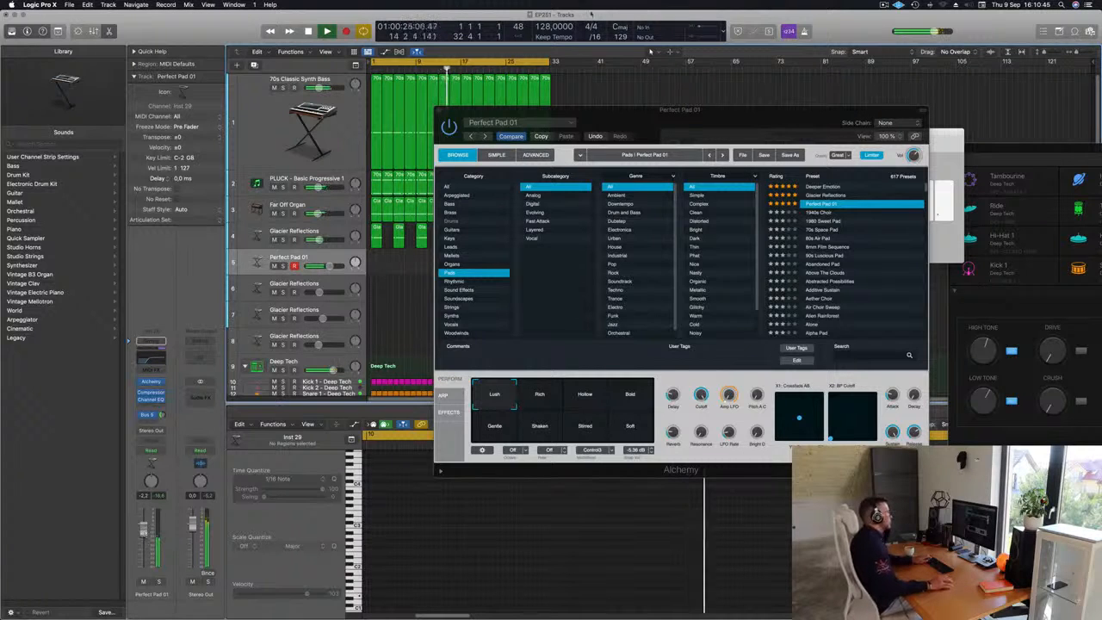
Step: Record a pad part from bar 1 to about bar 9 on the Perfect Pad 01 track
left_click_drag(602, 110, 869, 126)
key("space")
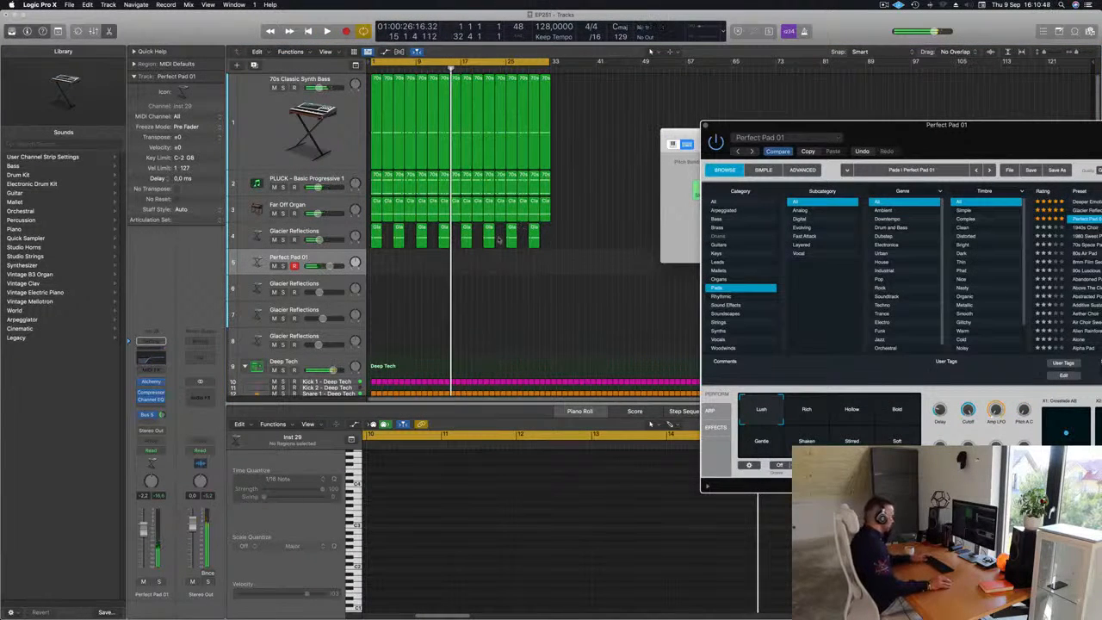
key("r")
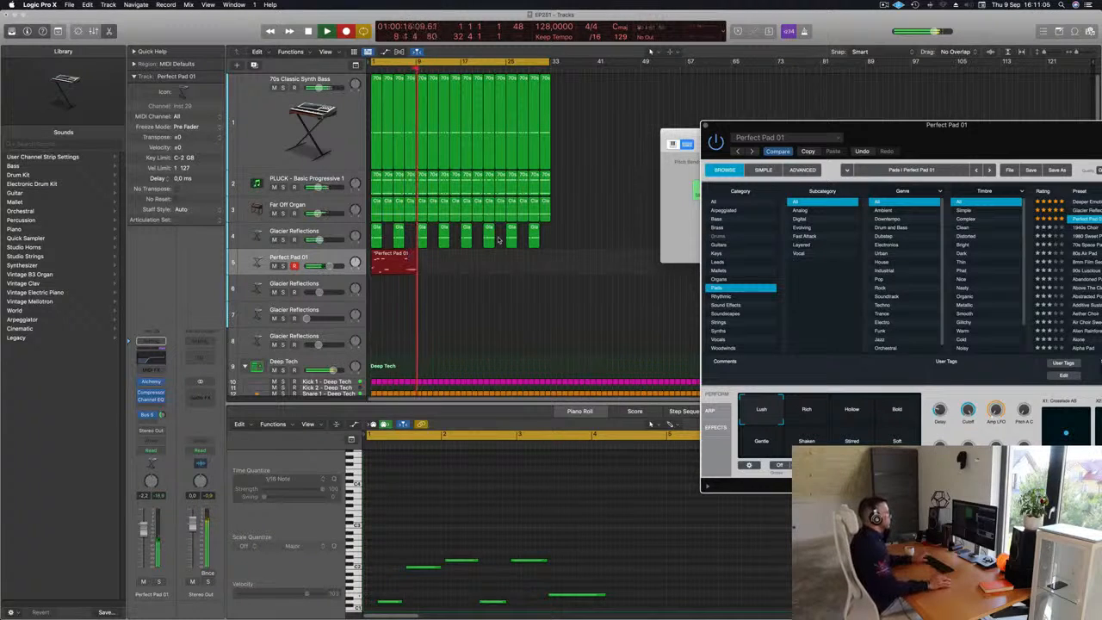
key("space")
Step: Divide the recorded pad region at bar 7, delete the first part, and move the remaining two bars to bar 1
left_click(401, 258)
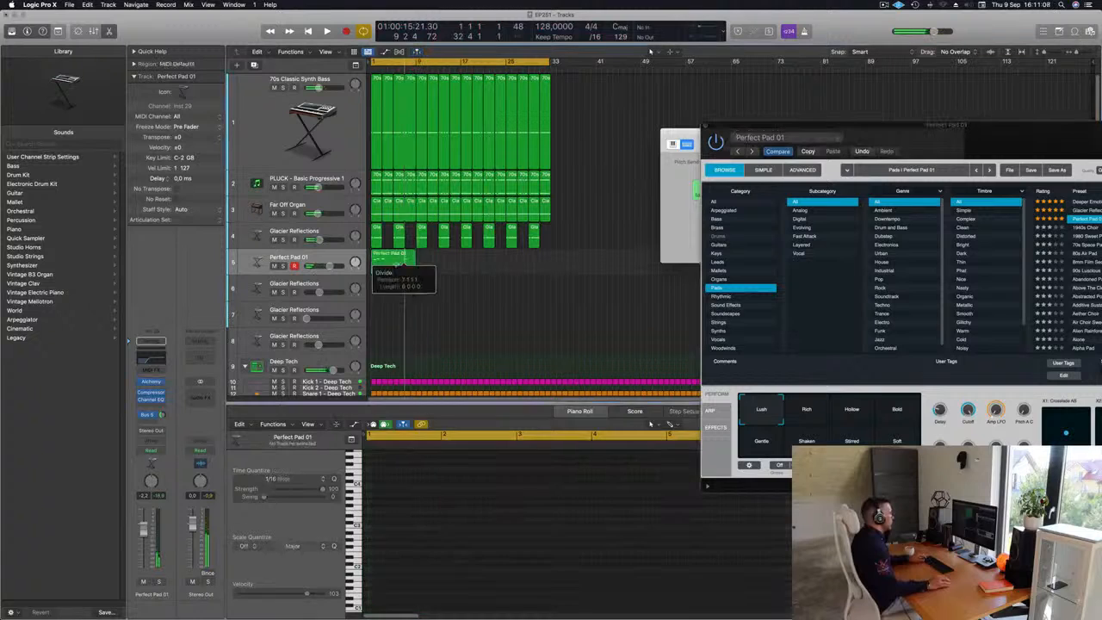
key("Delete")
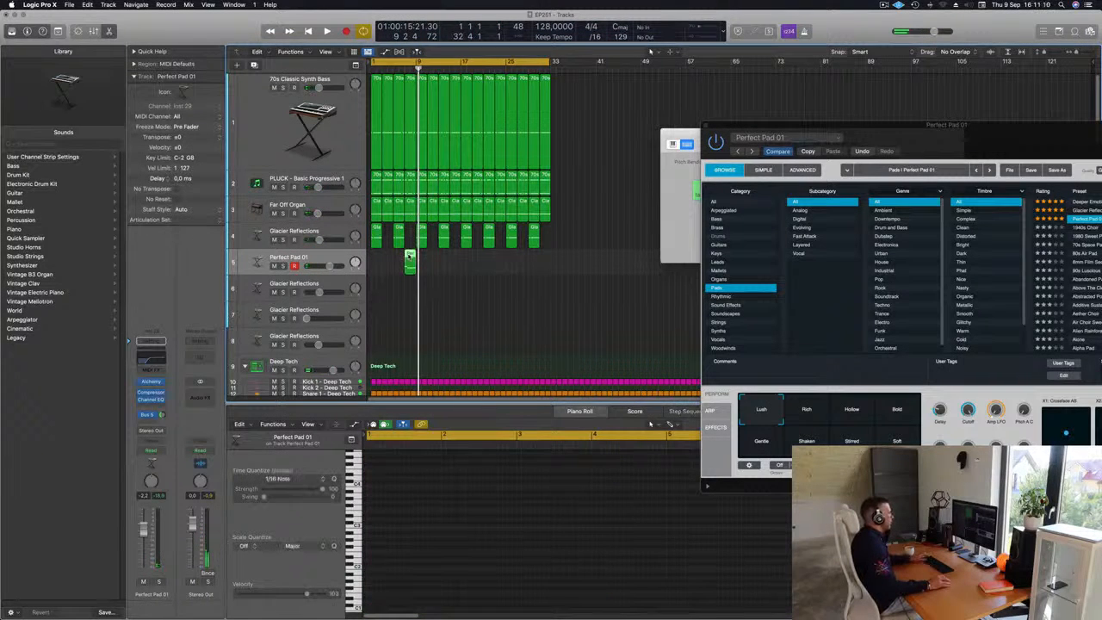
left_click_drag(384, 257, 379, 257)
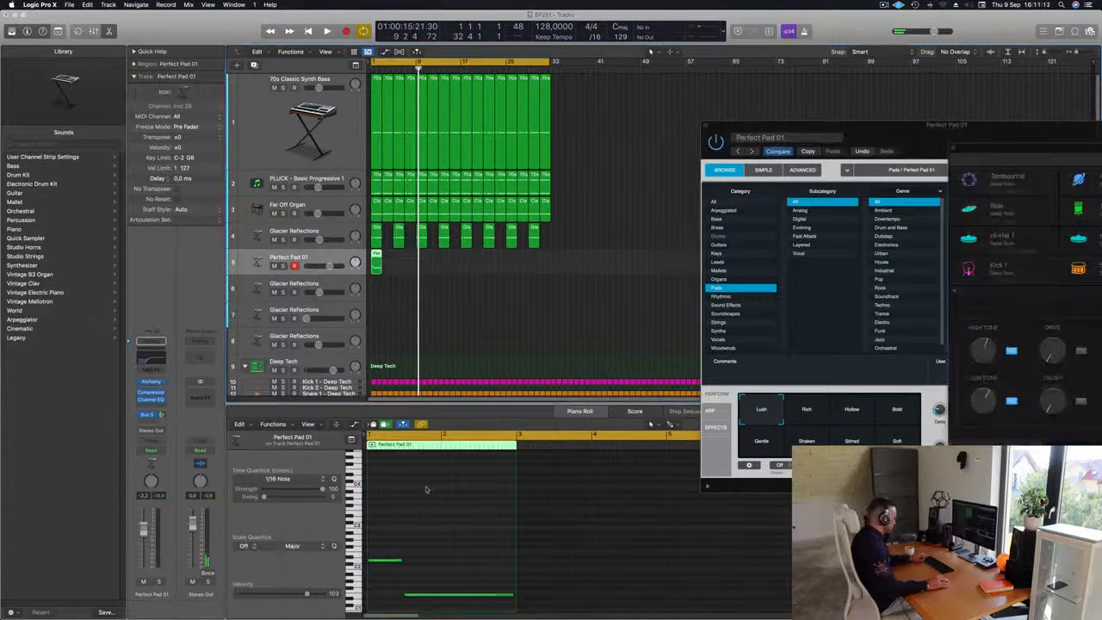
Step: Decline the incoming FaceTime call, align the pad region's first note to the start of bar 1, and play from the beginning
left_click(440, 520)
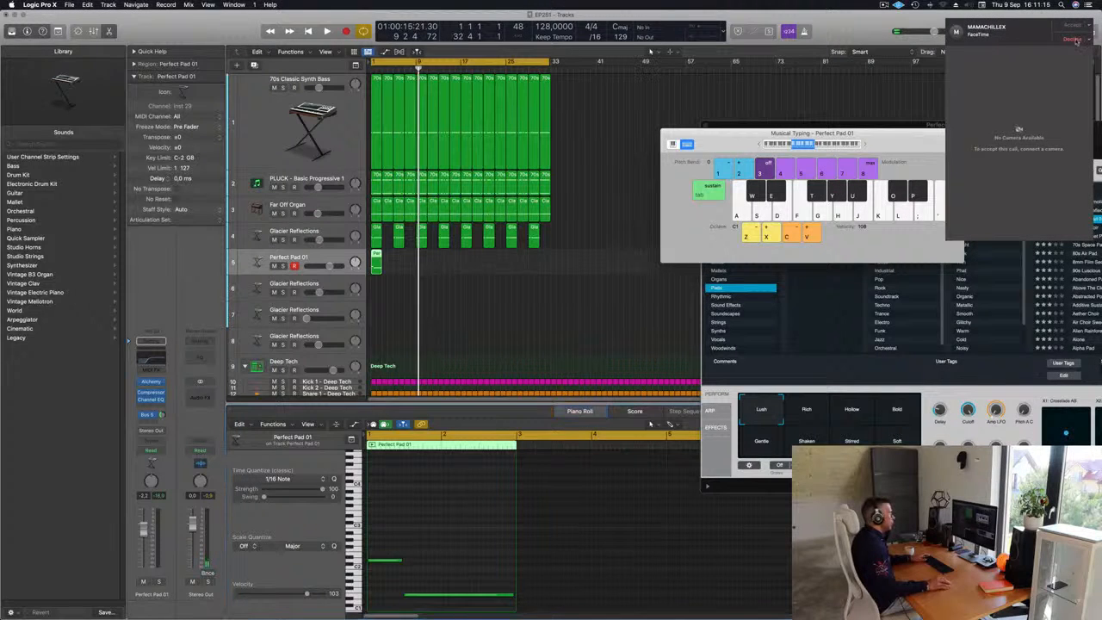
left_click(1067, 43)
left_click(385, 263)
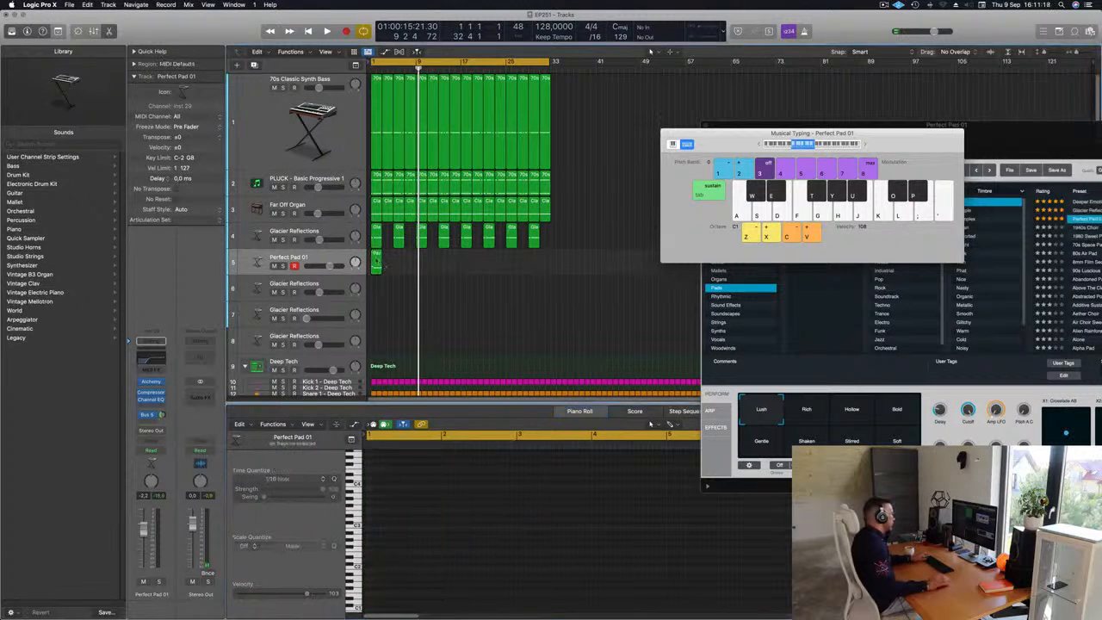
left_click(376, 261)
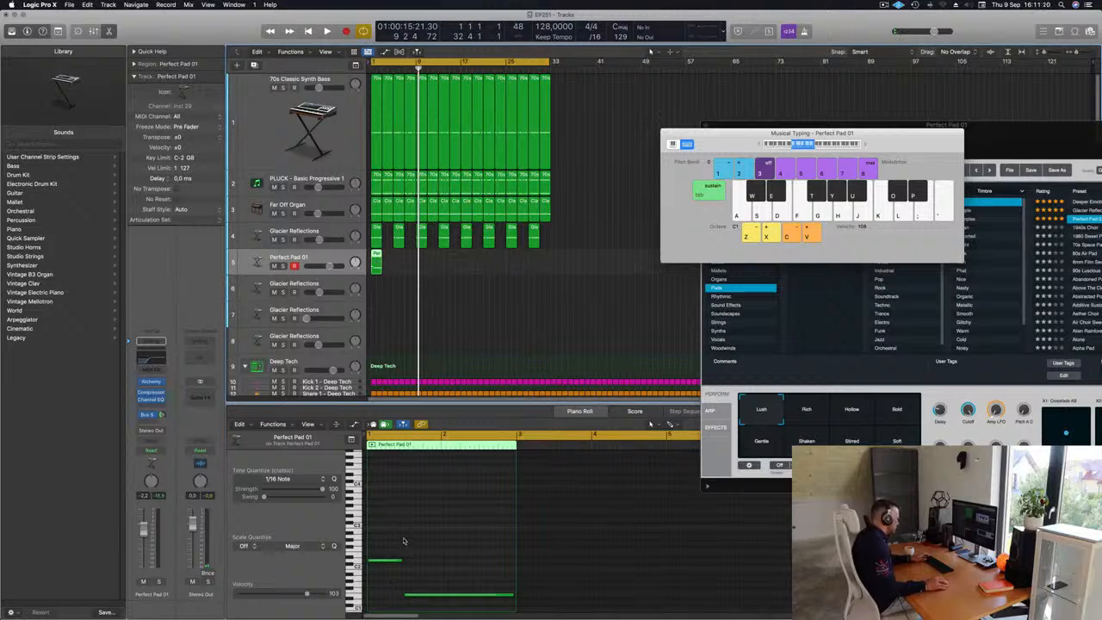
left_click_drag(403, 540, 387, 574)
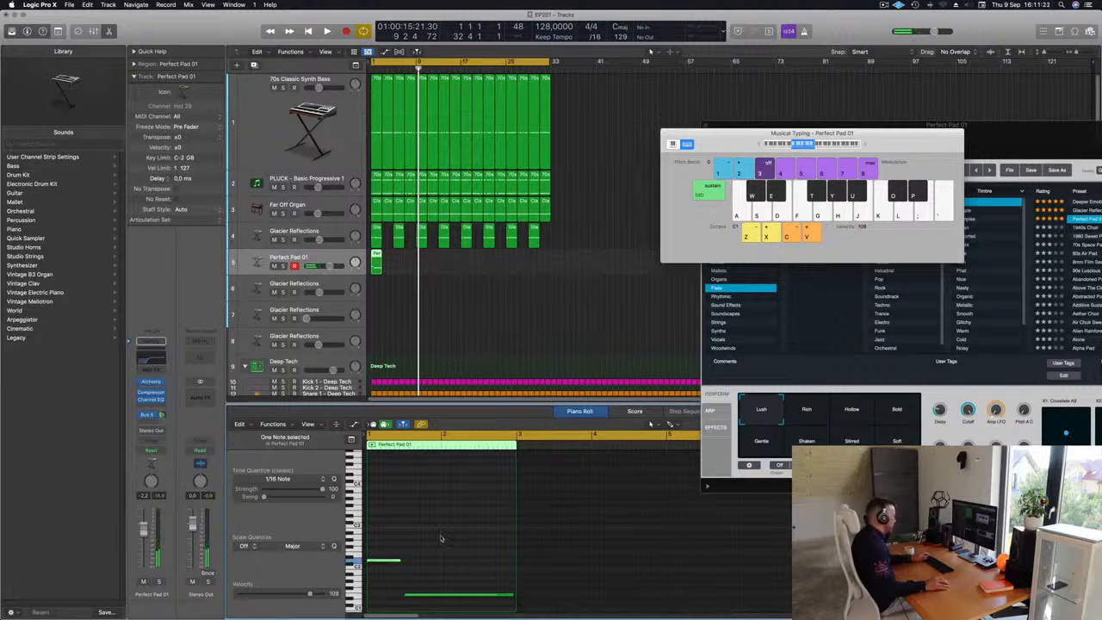
key("Return")
key("space")
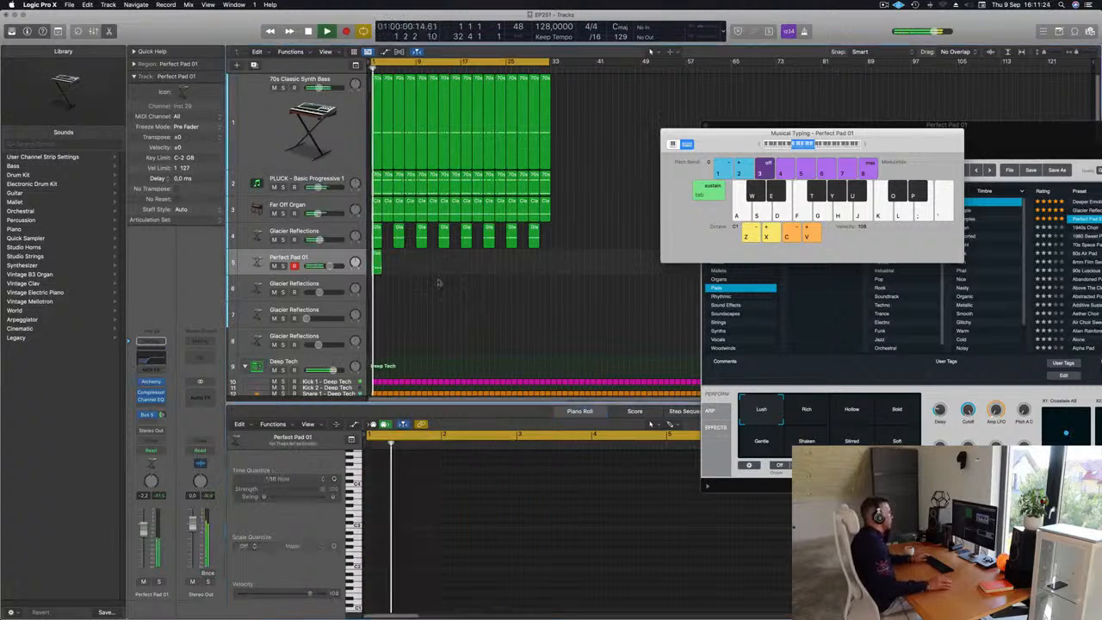
Step: Repeat the two-bar Perfect Pad 01 region back to back up to bar 31
left_click(391, 265)
left_click(377, 263)
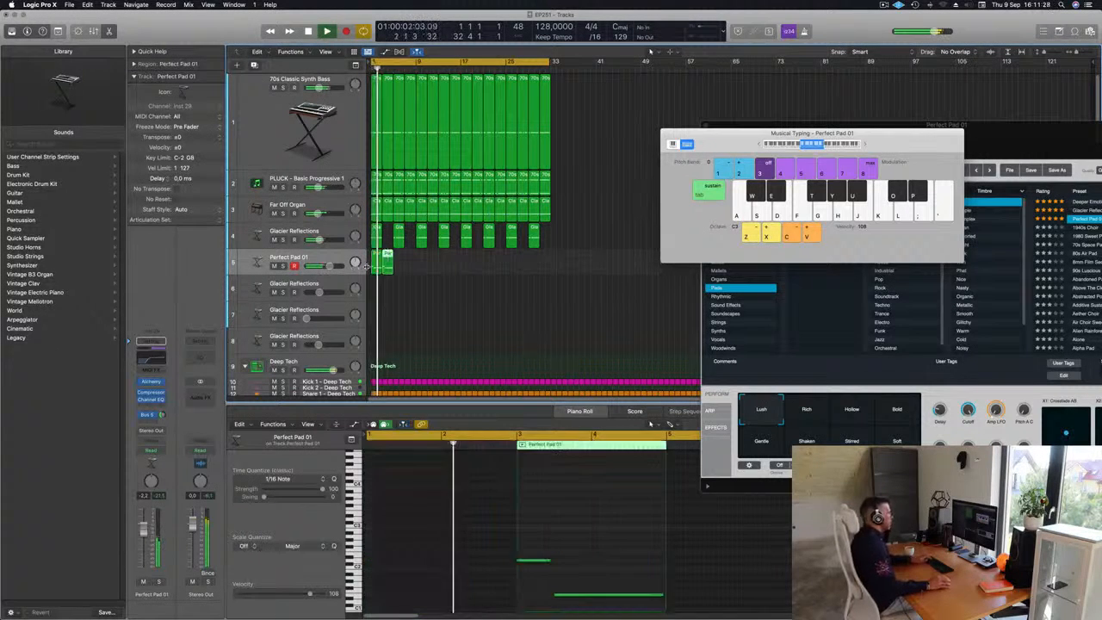
key("super+r")
key("super+r")
key("super+r")
key("super+r")
key("super+r")
key("super+r")
key("super+r")
key("super+r")
key("super+r")
key("super+r")
key("super+r")
key("super+r")
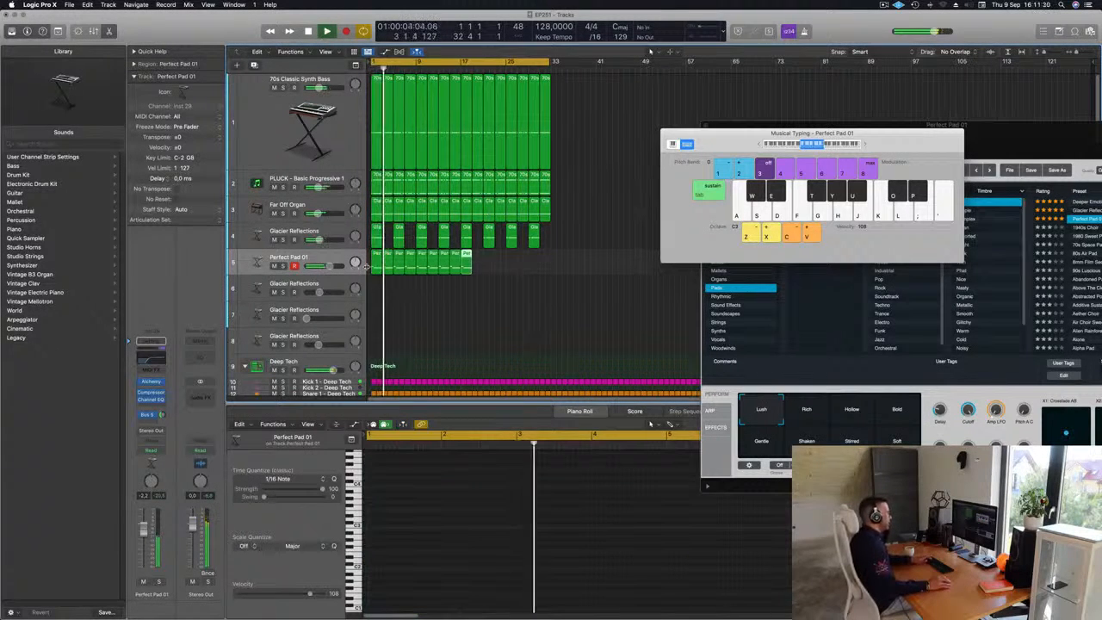
key("super+r")
key("super+r")
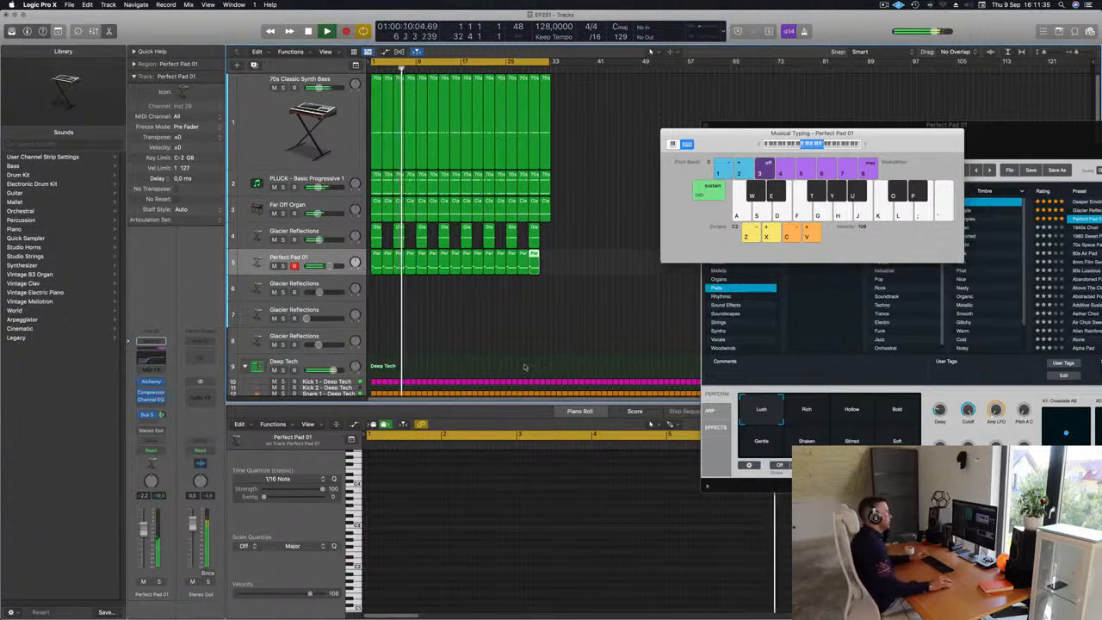
Step: Lower the Perfect Pad 01 track's volume to about -3.5 dB and set its Alchemy Cutoff to about 50%
left_click(456, 323)
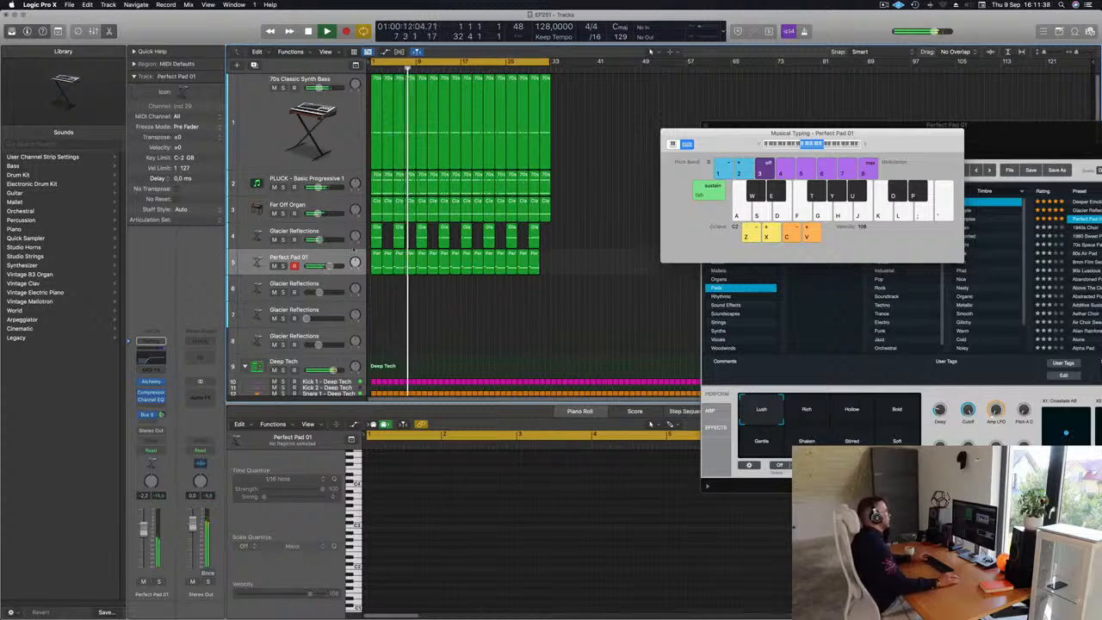
left_click(279, 257)
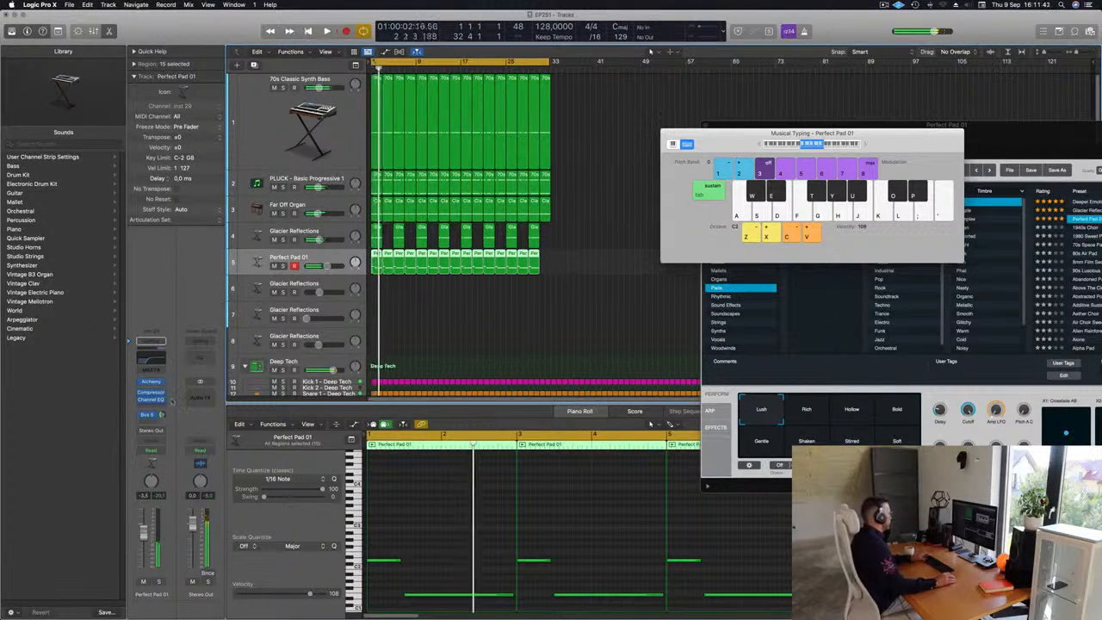
left_click(150, 381)
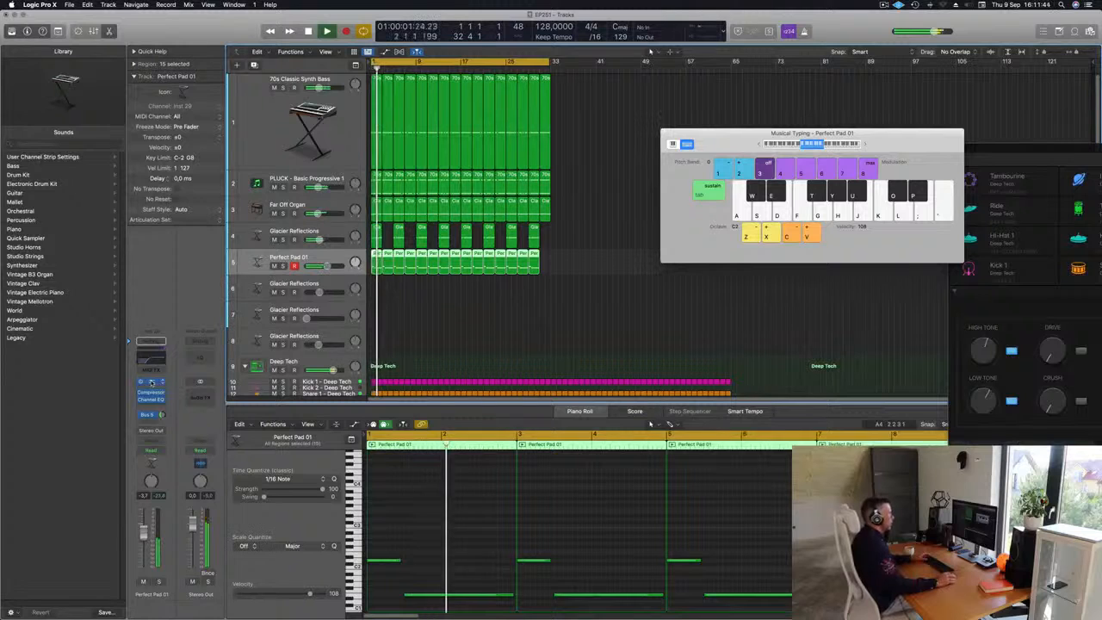
left_click(152, 382)
left_click_drag(933, 147, 551, 133)
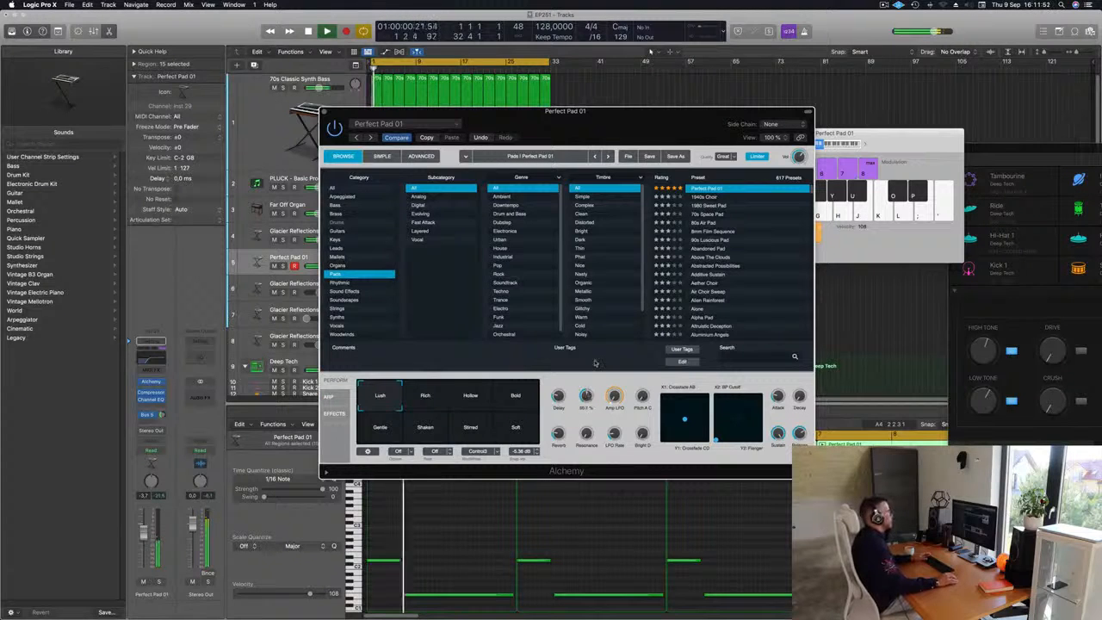
left_click_drag(583, 111, 447, 218)
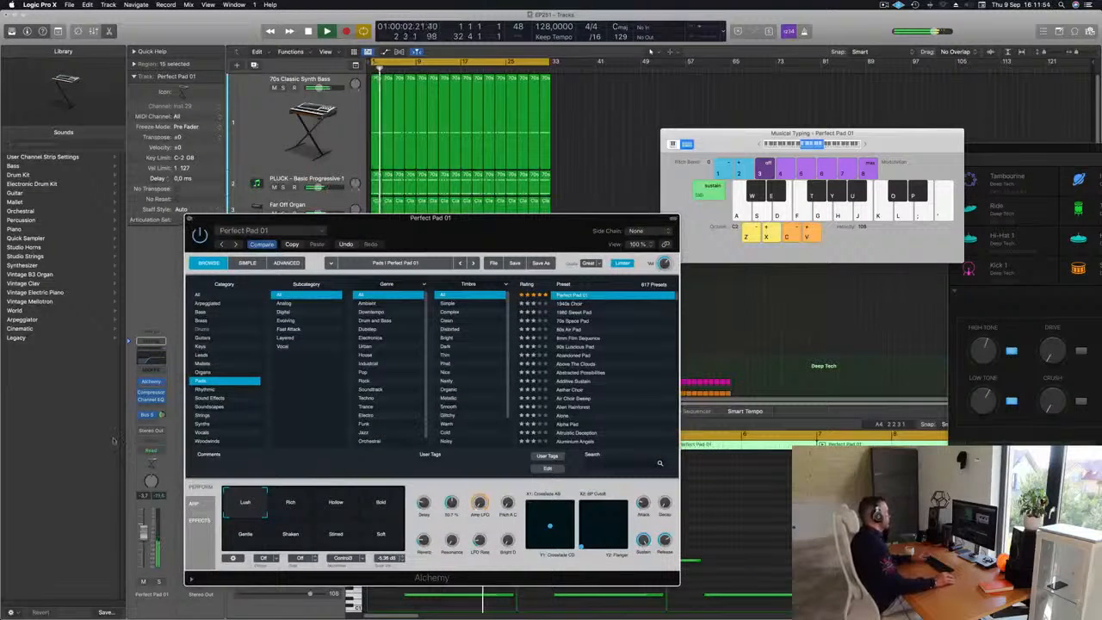
left_click(190, 219)
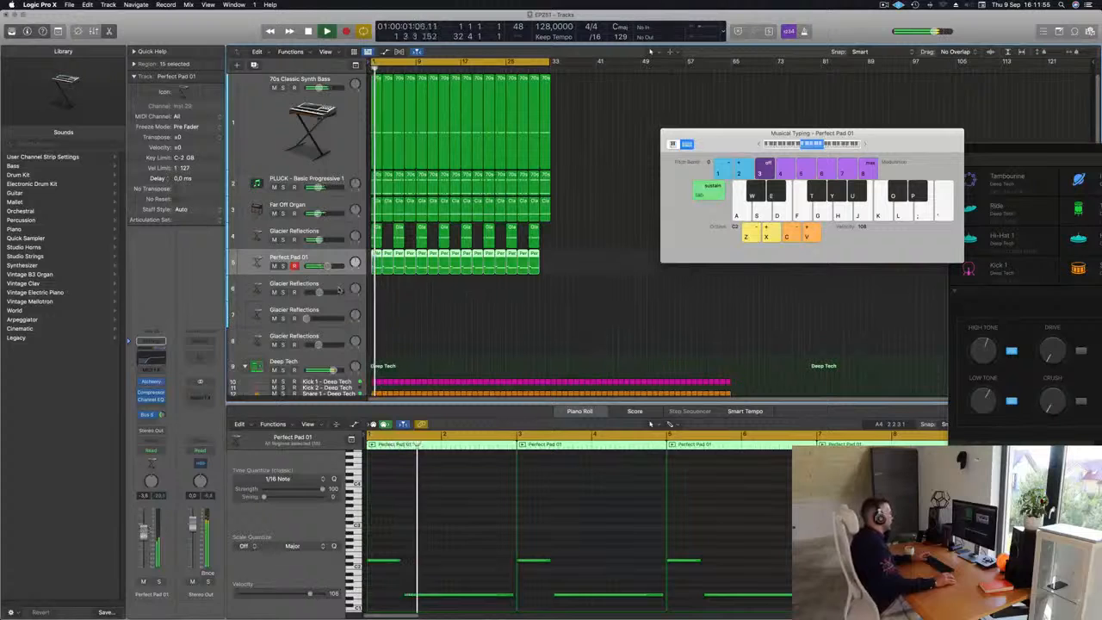
Step: Repeat the last Perfect Pad 01 region once more to fill bars 31 to 33
left_click(511, 314)
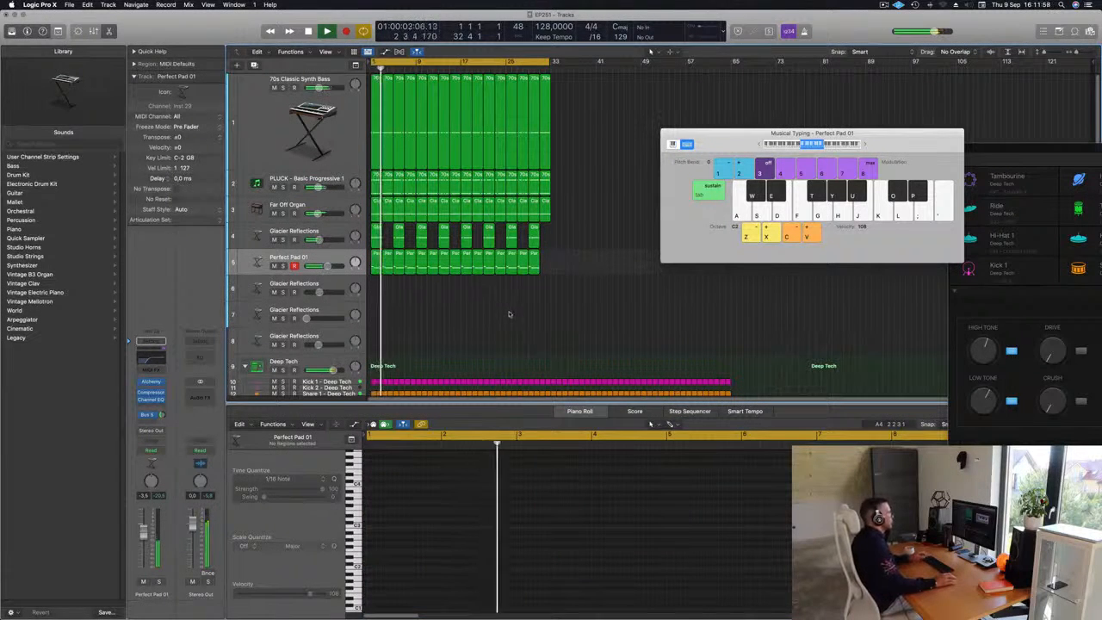
left_click_drag(561, 258, 538, 271)
key("super+r")
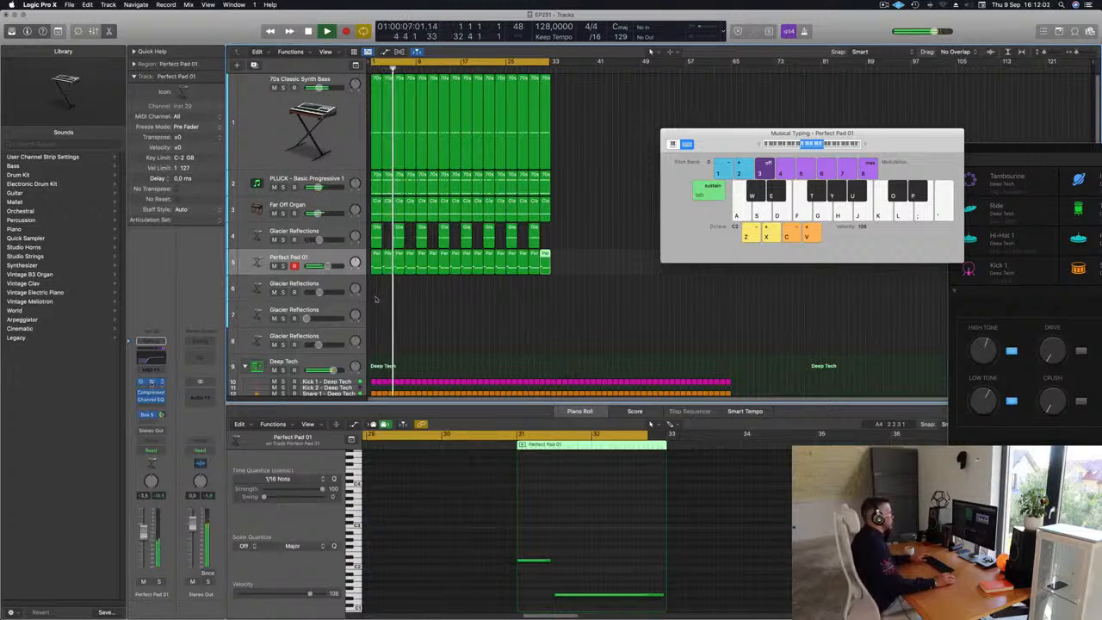
left_click(151, 381)
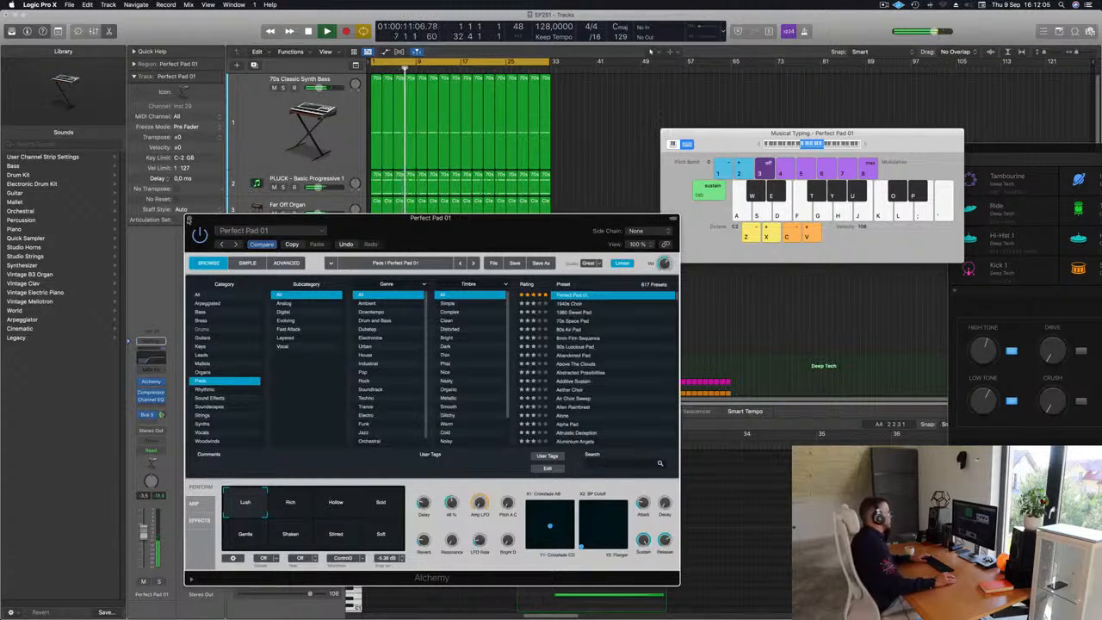
left_click(189, 219)
left_click(594, 322)
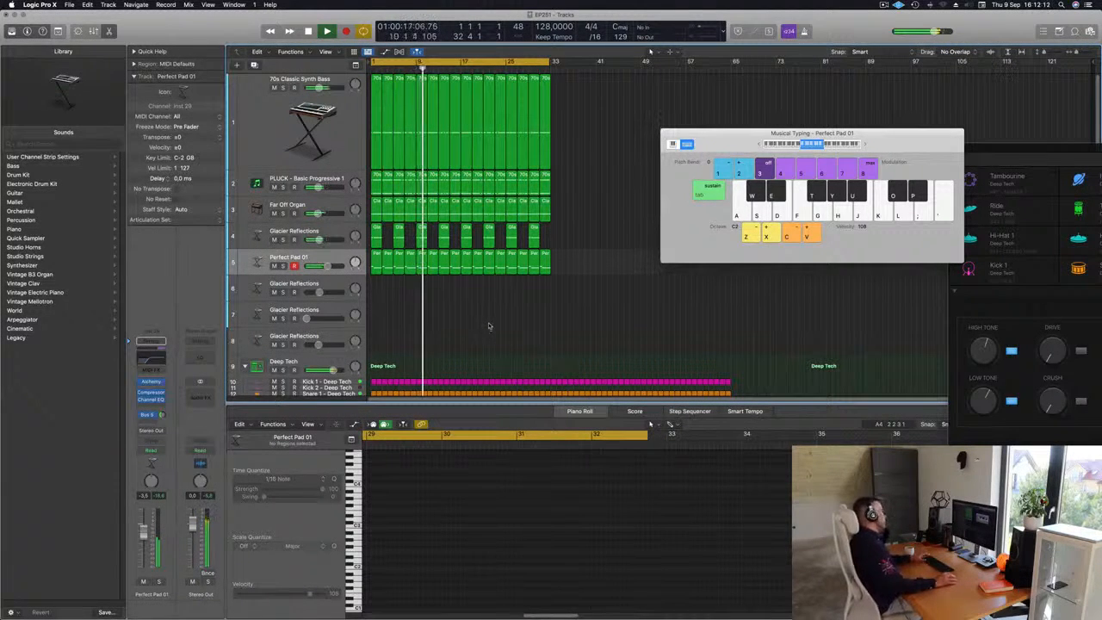
Step: Select the Glacier Reflections track above Deep Tech, open its Alchemy instrument, and arrange its window and the Musical Typing keyboard
left_click(335, 334)
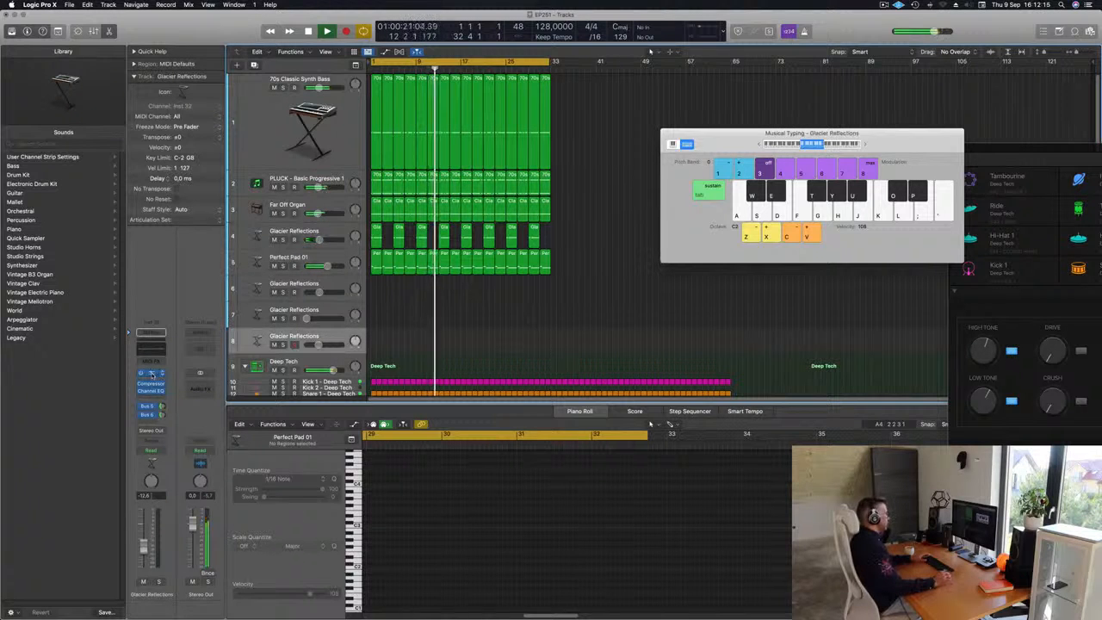
left_click(151, 374)
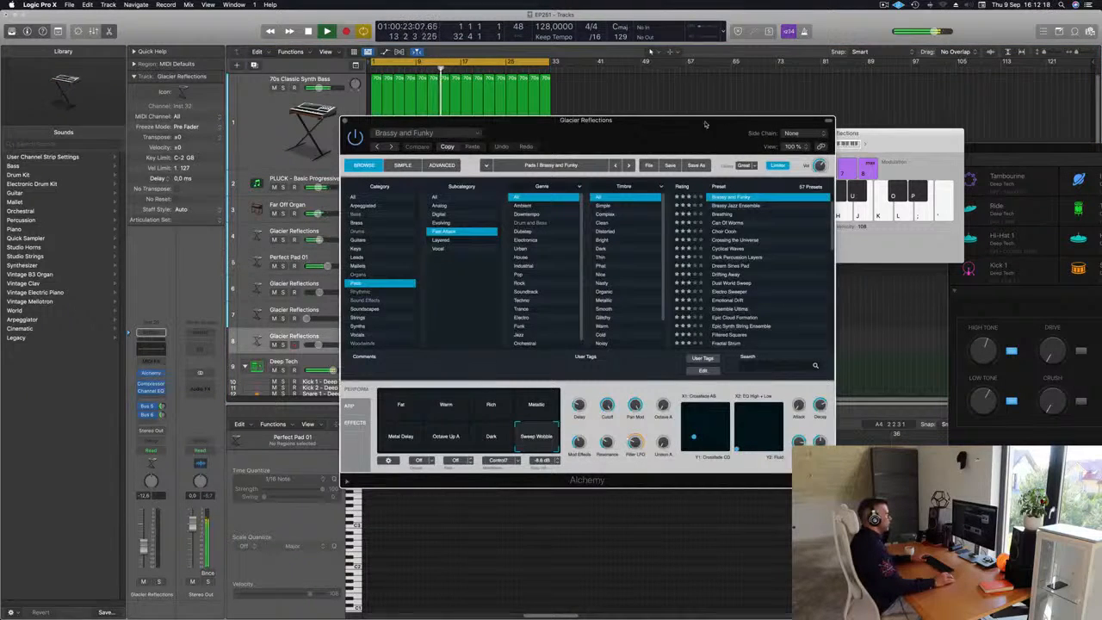
left_click_drag(704, 125, 729, 227)
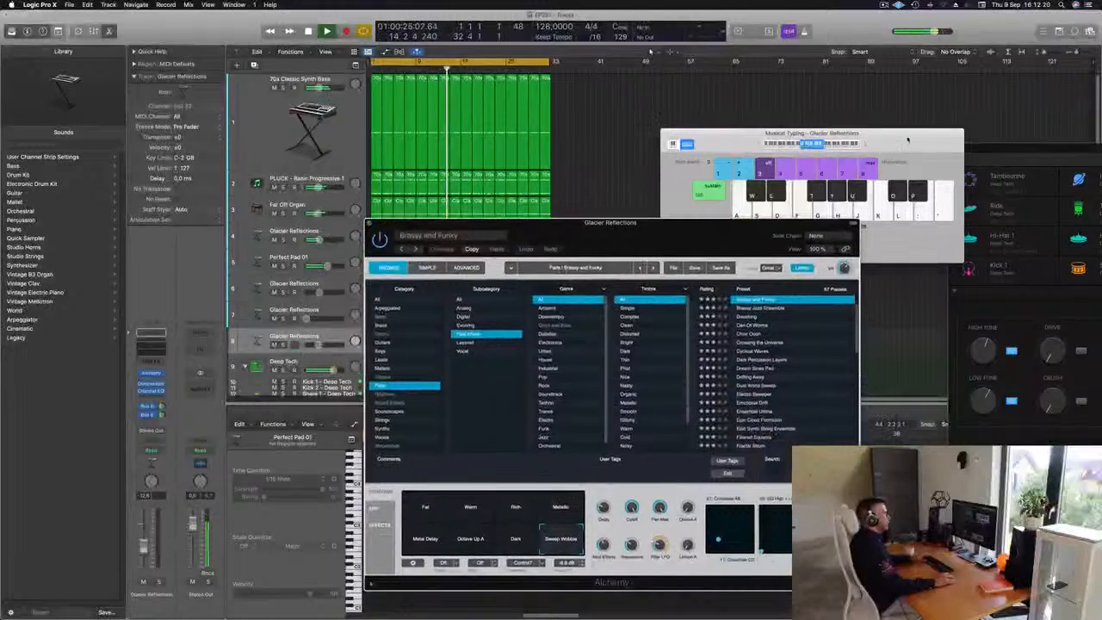
left_click_drag(907, 140, 920, 135)
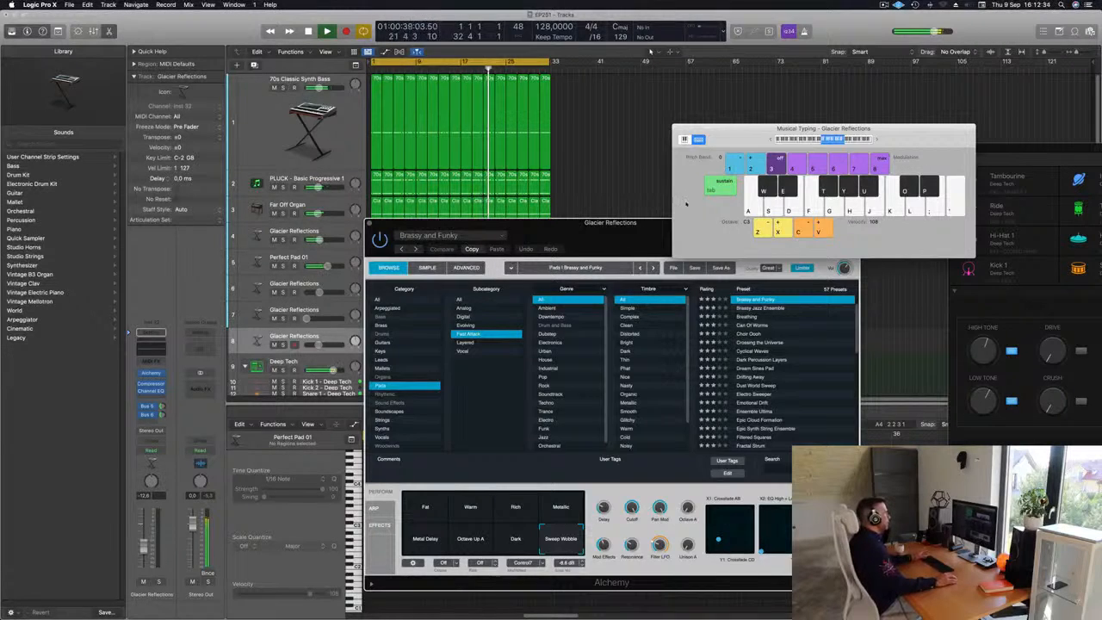
left_click_drag(549, 236, 580, 217)
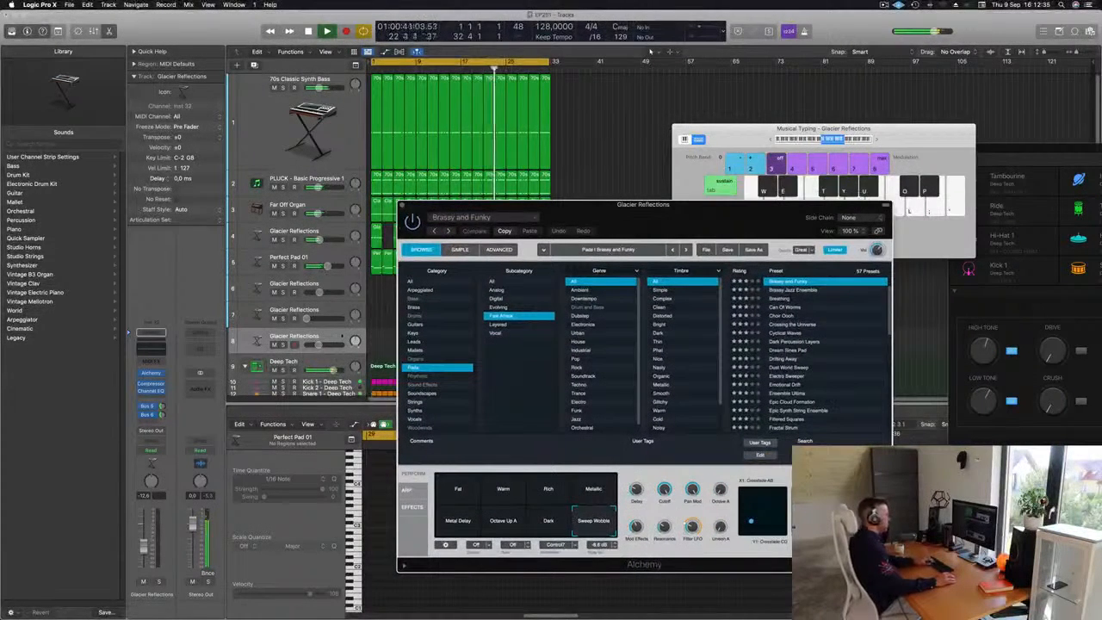
Step: Audition notes on the Glacier Reflections track, raise its volume, and switch its Alchemy performance snapshot from Sweep Wobble to Warm
key("k")
key("j")
key("h")
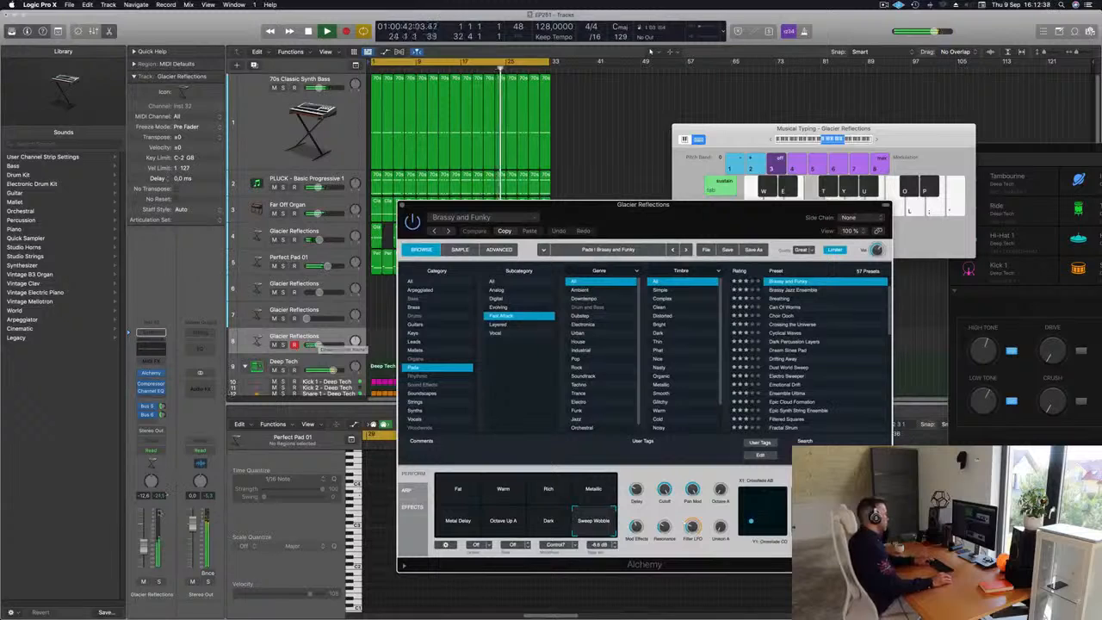
left_click(319, 344)
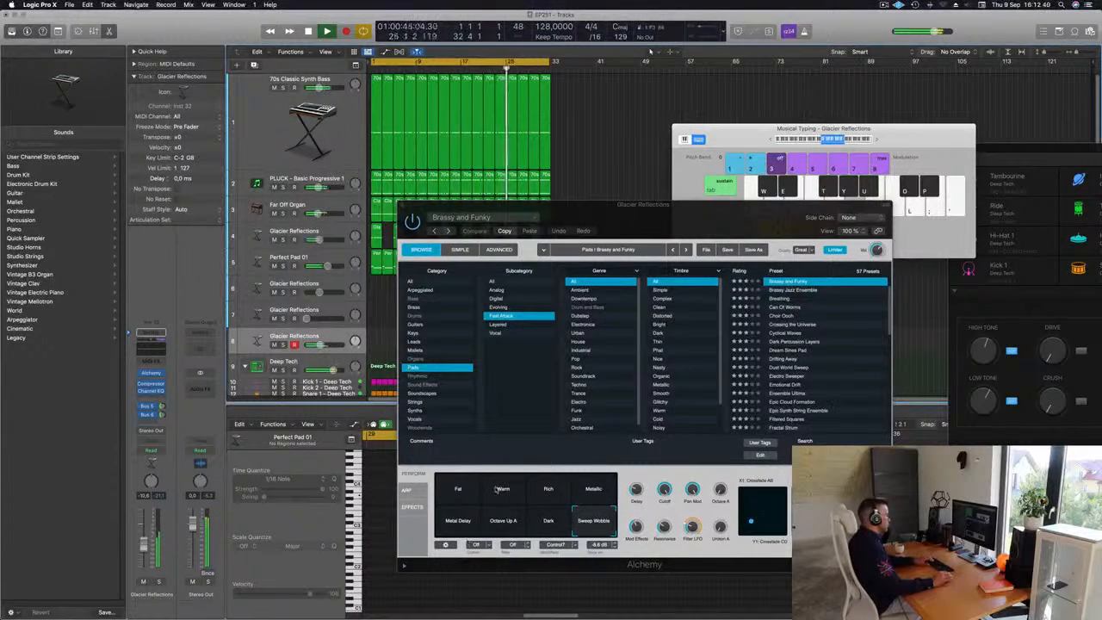
left_click(495, 490)
left_click(460, 492)
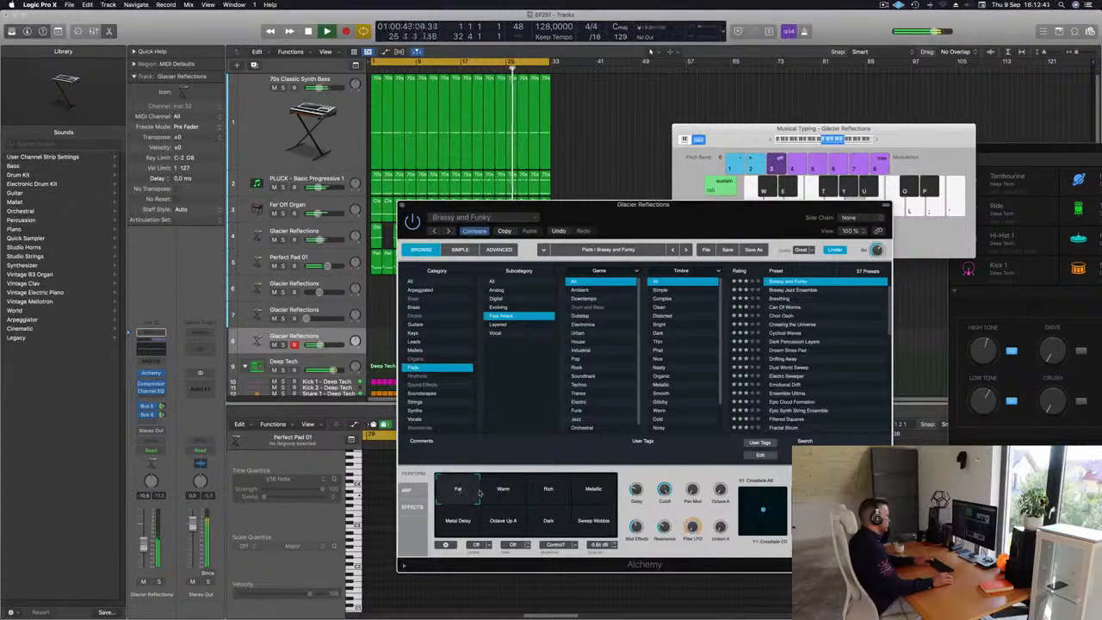
left_click(493, 494)
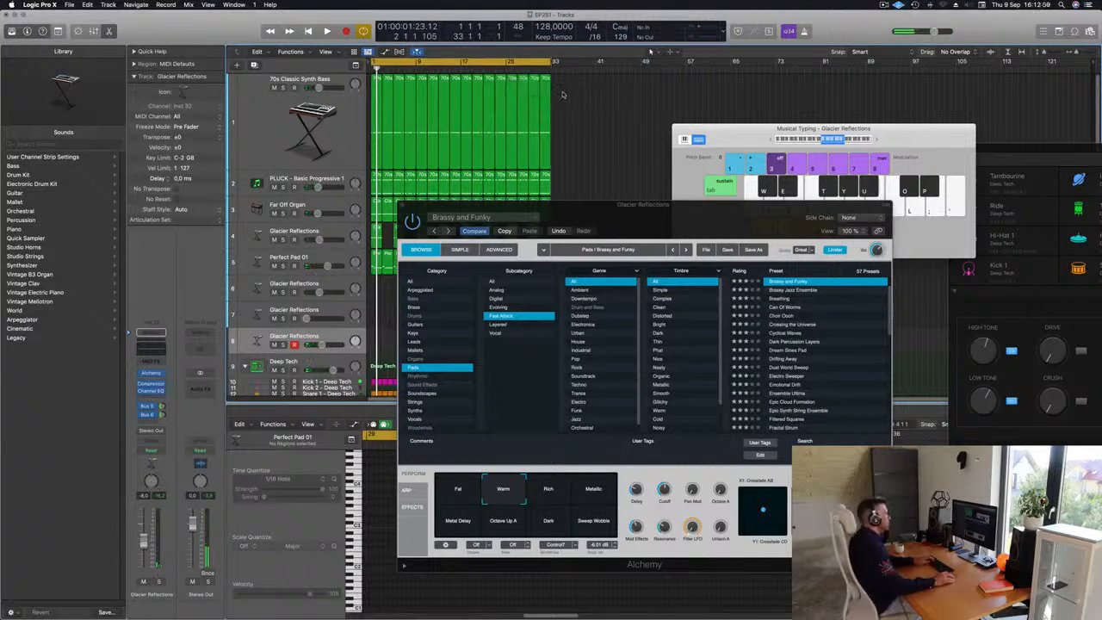
Step: Record a melody with the Warm sound on the selected Glacier Reflections track from about bar 3 to bar 8
key("space")
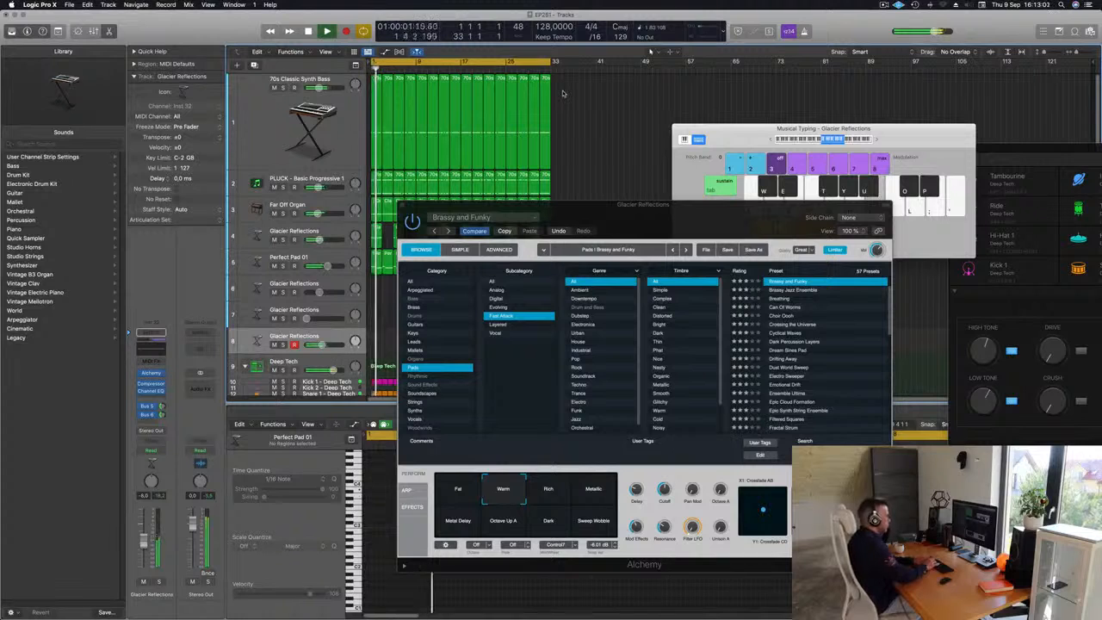
key("r")
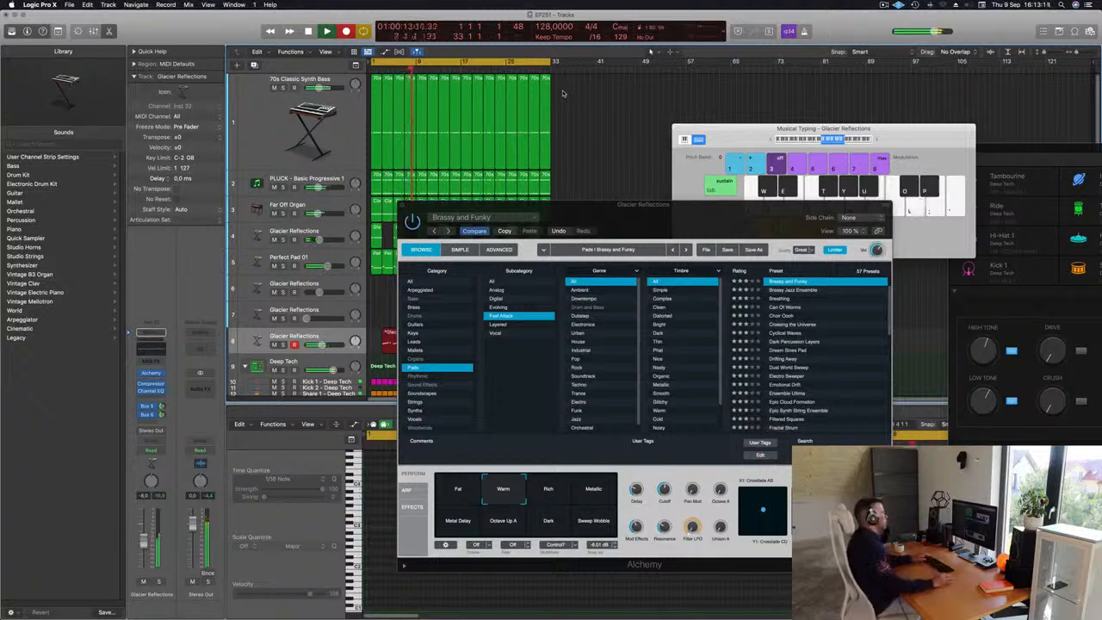
key("space")
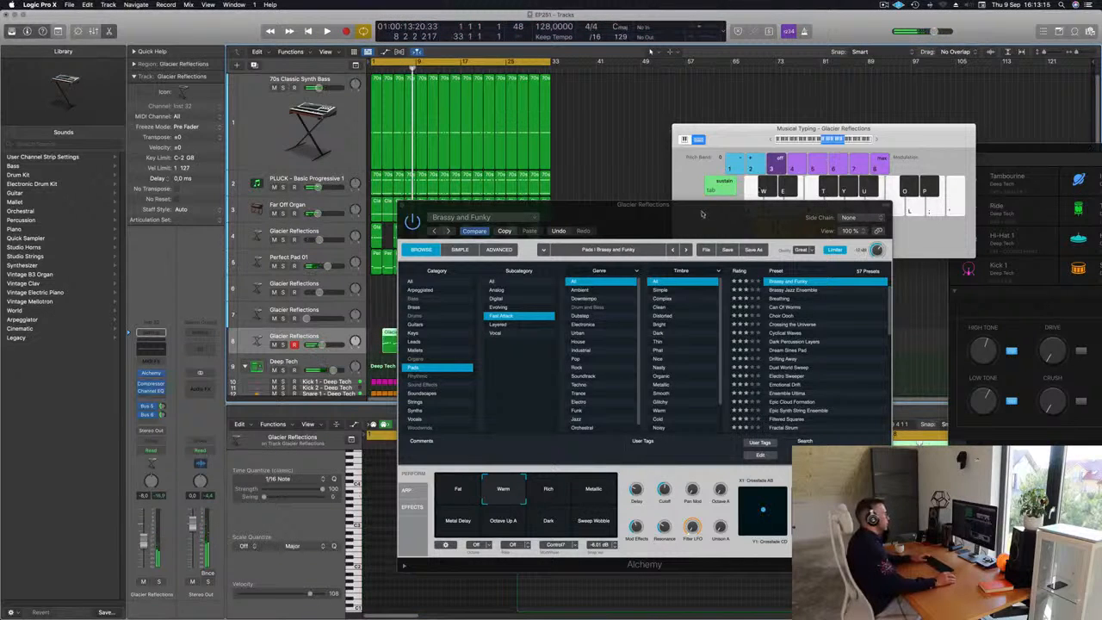
Step: Split the recorded Glacier Reflections region at bar 5, delete its first part, and move the four-bar remainder to bar 1
left_click_drag(701, 213, 826, 203)
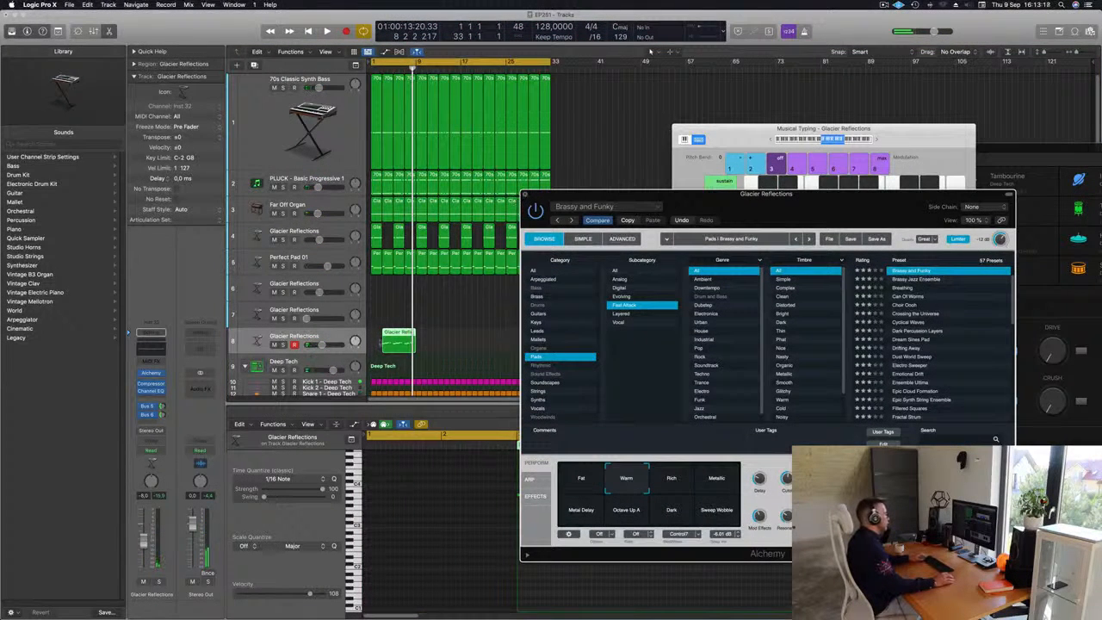
double_click(394, 341)
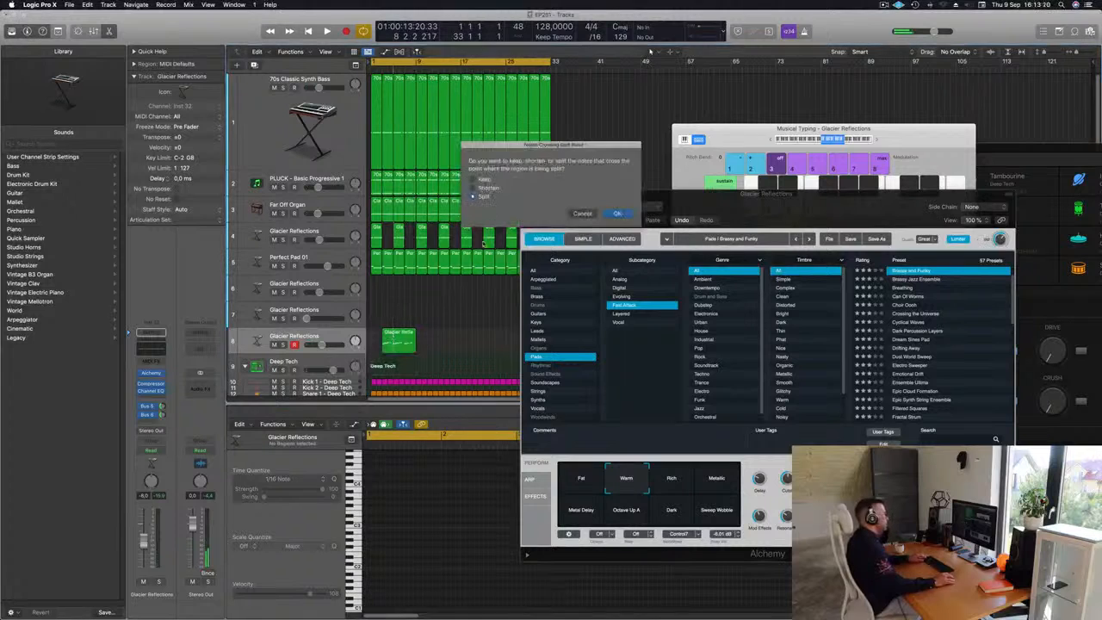
key("Return")
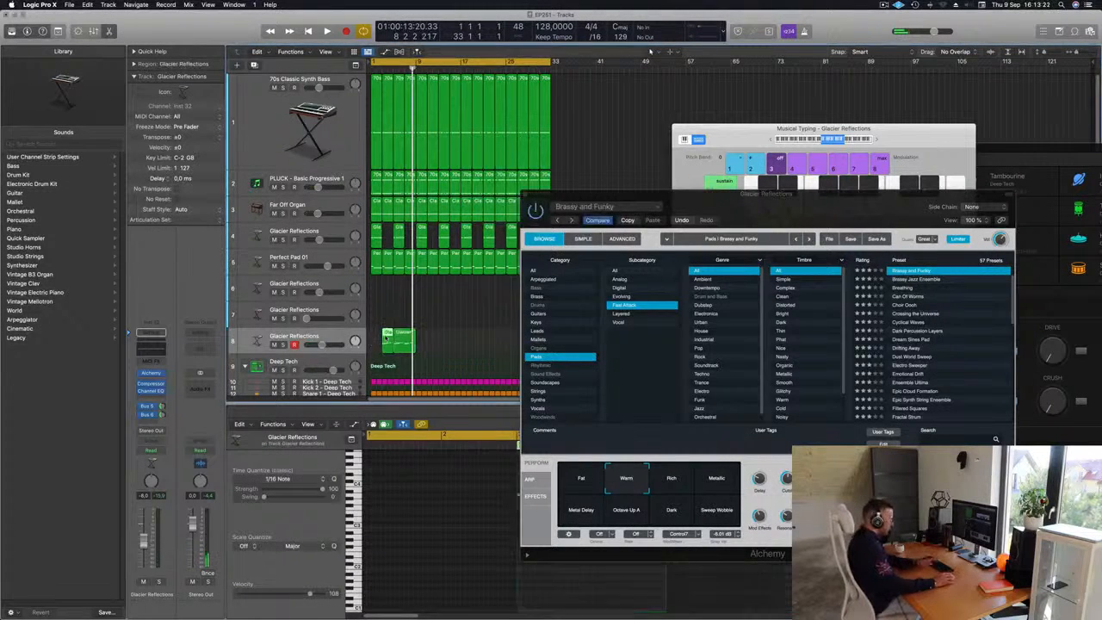
key("Delete")
left_click_drag(401, 339, 380, 340)
Step: Close the Alchemy window and play the four-bar Glacier Reflections region from the beginning
key("super+a")
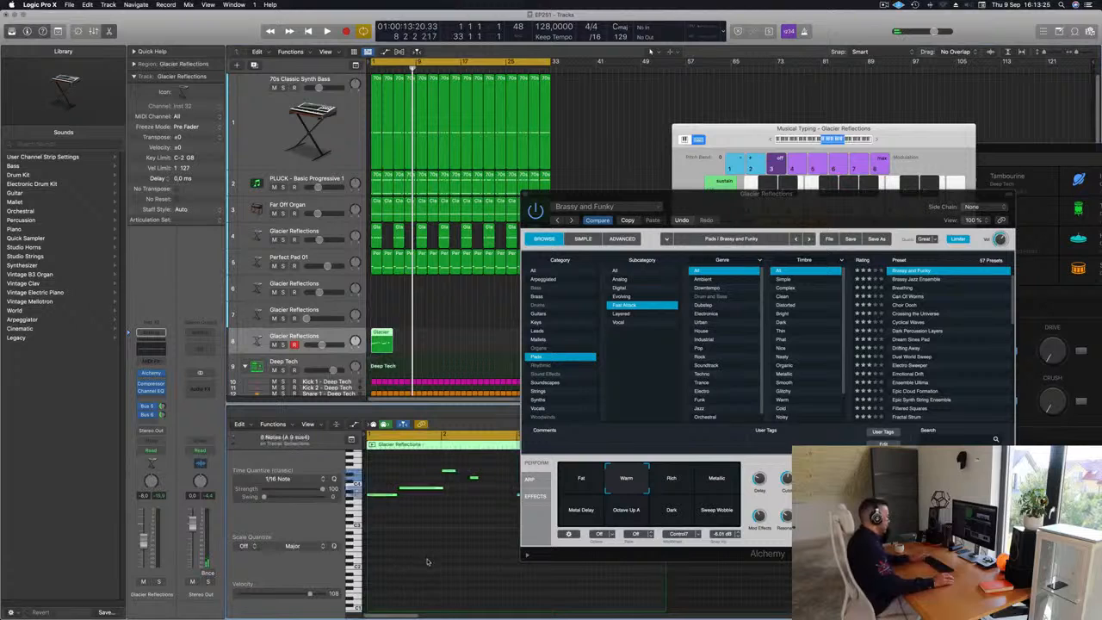
left_click(429, 559)
left_click_drag(737, 140, 728, 123)
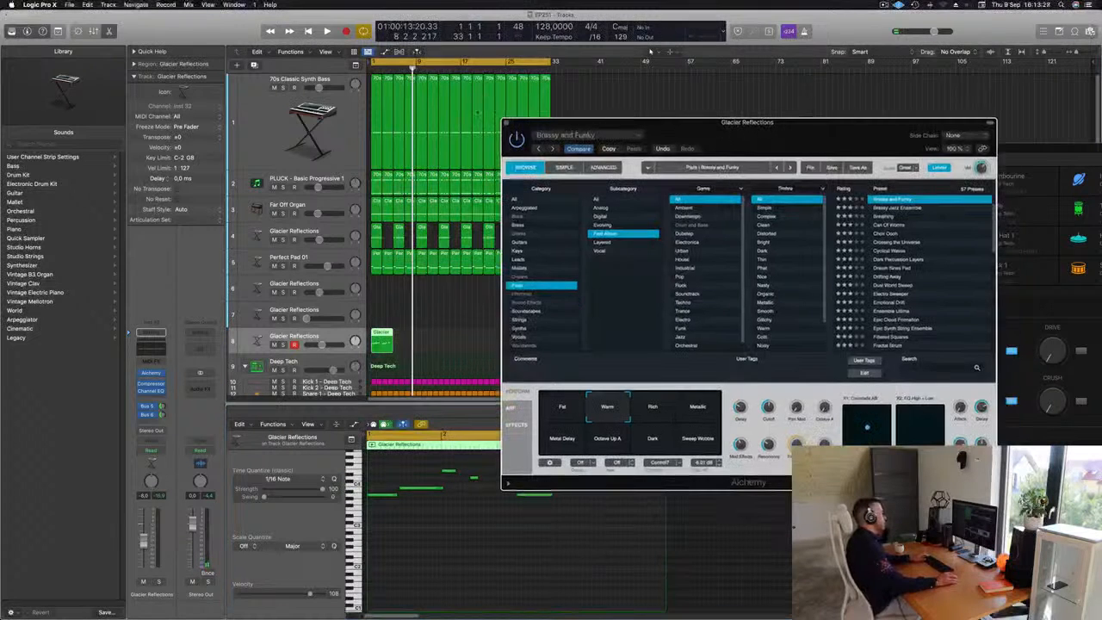
left_click(506, 124)
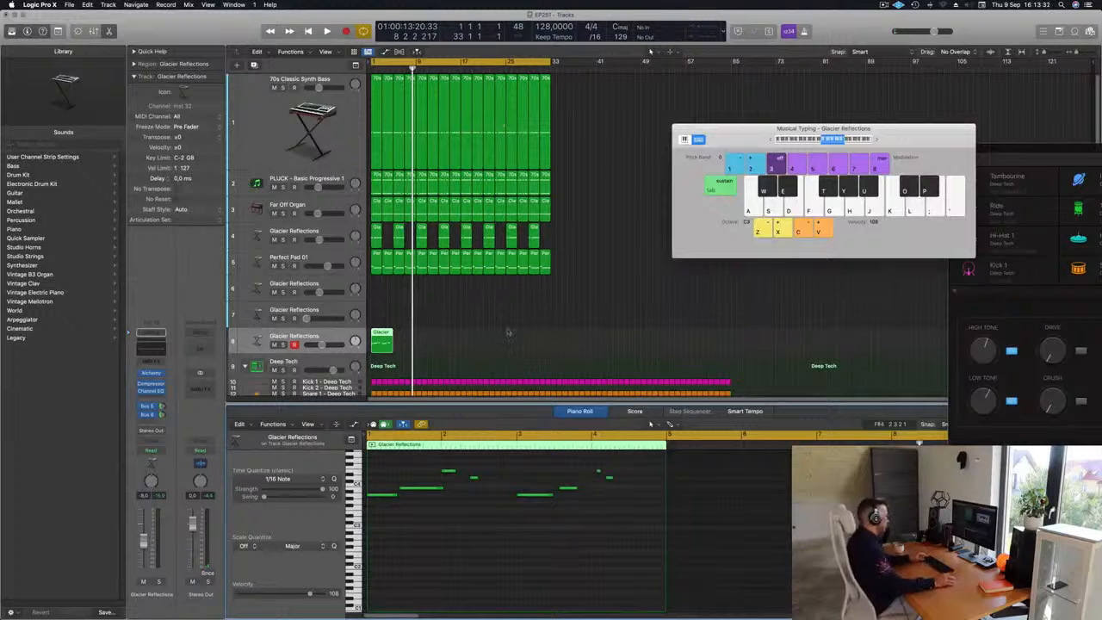
key("space")
scroll(516, 586, "down", 3)
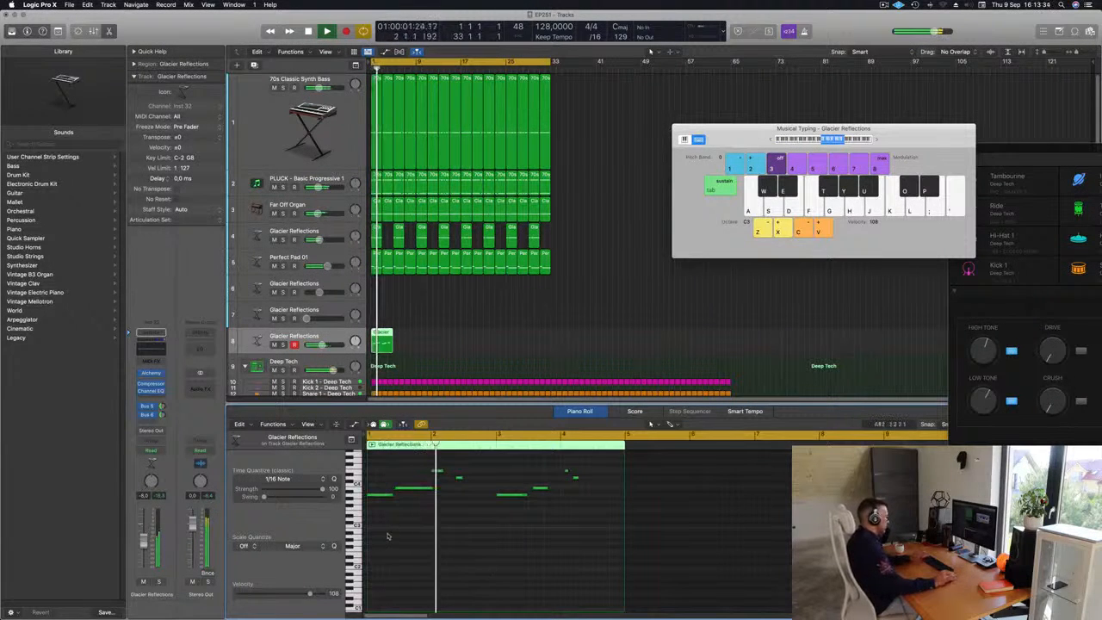
key("Return")
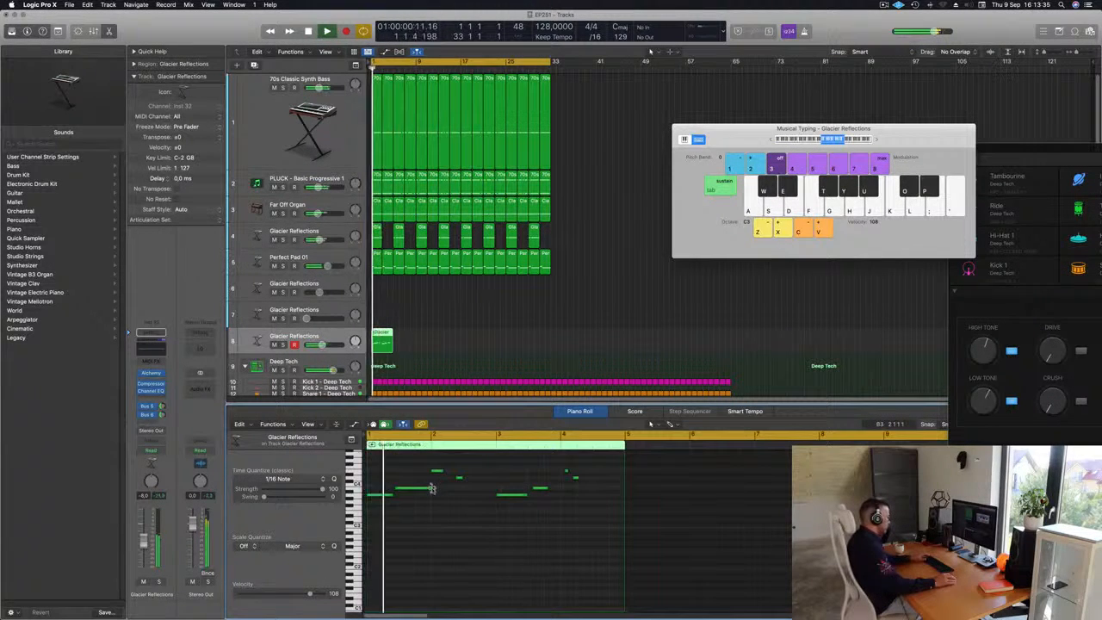
Step: Shorten the region's second note so that it ends before bar 2, and resume playback
left_click_drag(432, 488, 426, 488)
scroll(413, 512, "up", 3)
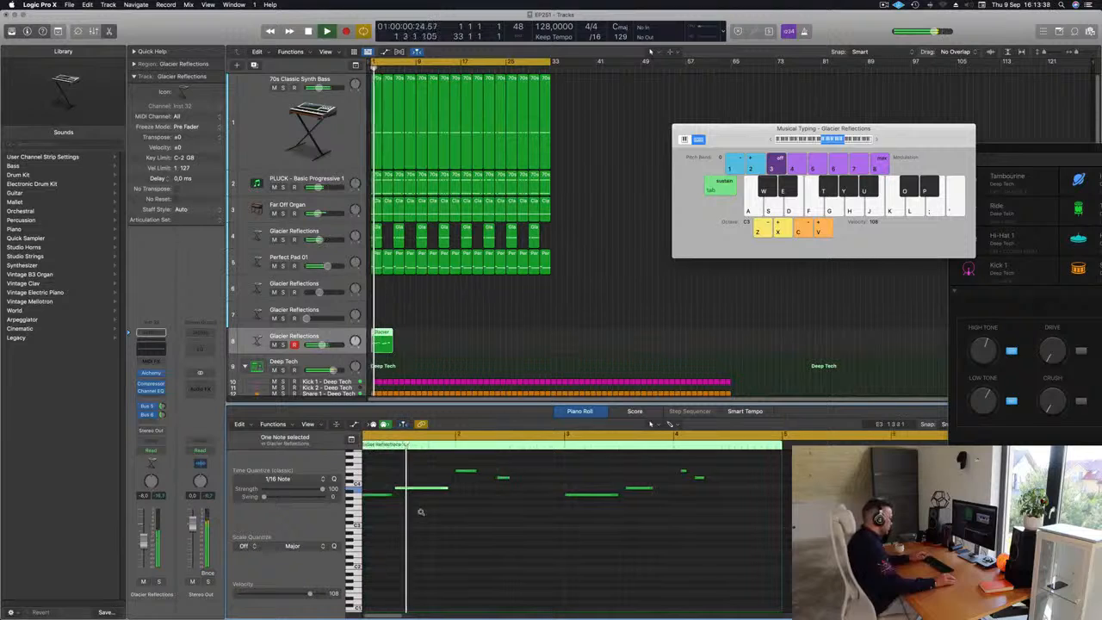
scroll(421, 508, "up", 3)
key("space")
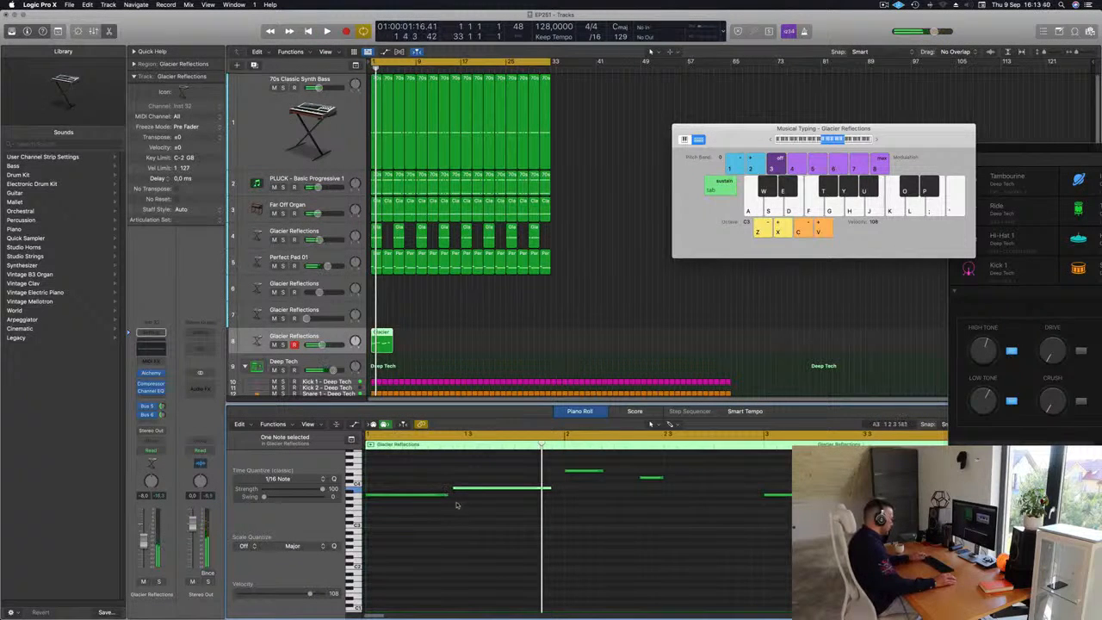
key("space")
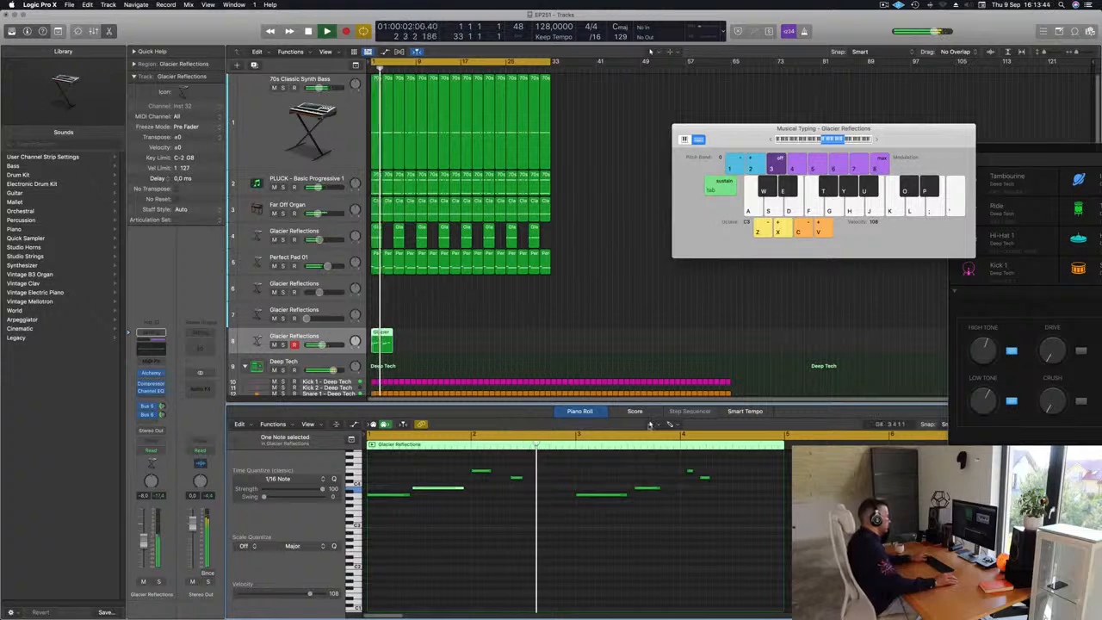
Step: Restart playback from bar 1 and raise the selected Glacier Reflections track's volume slightly
key("Return")
key("Return")
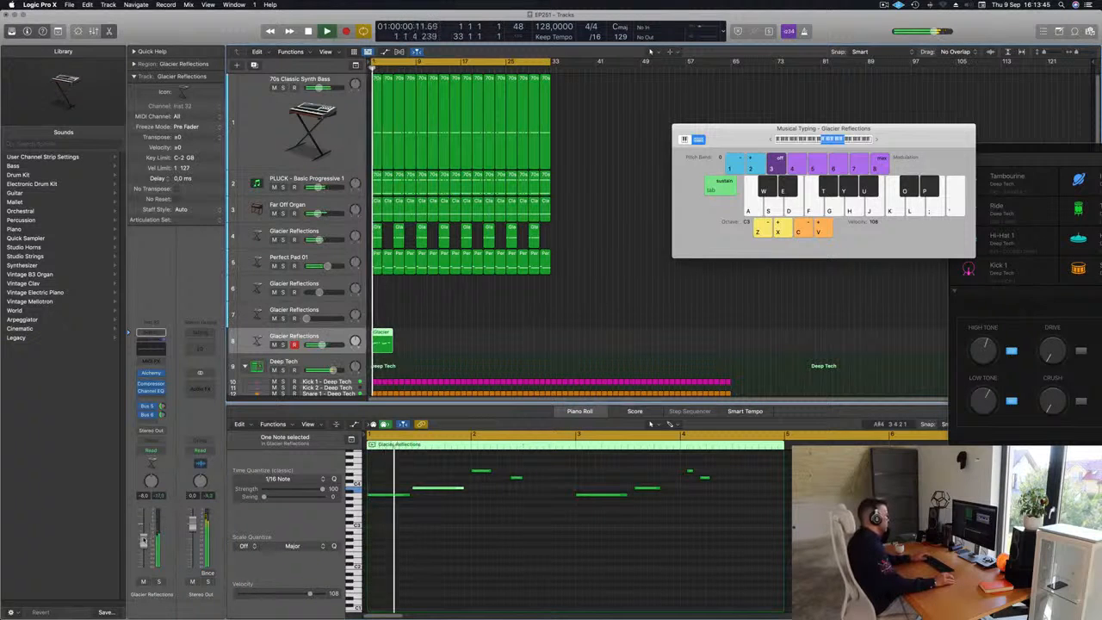
left_click_drag(144, 540, 143, 537)
scroll(420, 543, "down", 3)
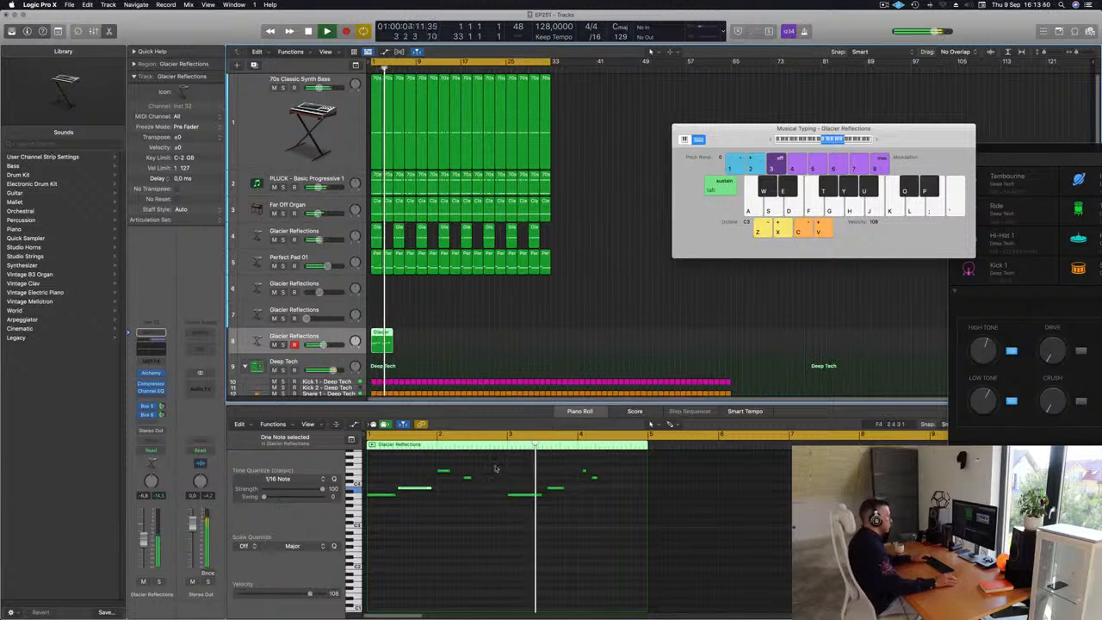
key("Return")
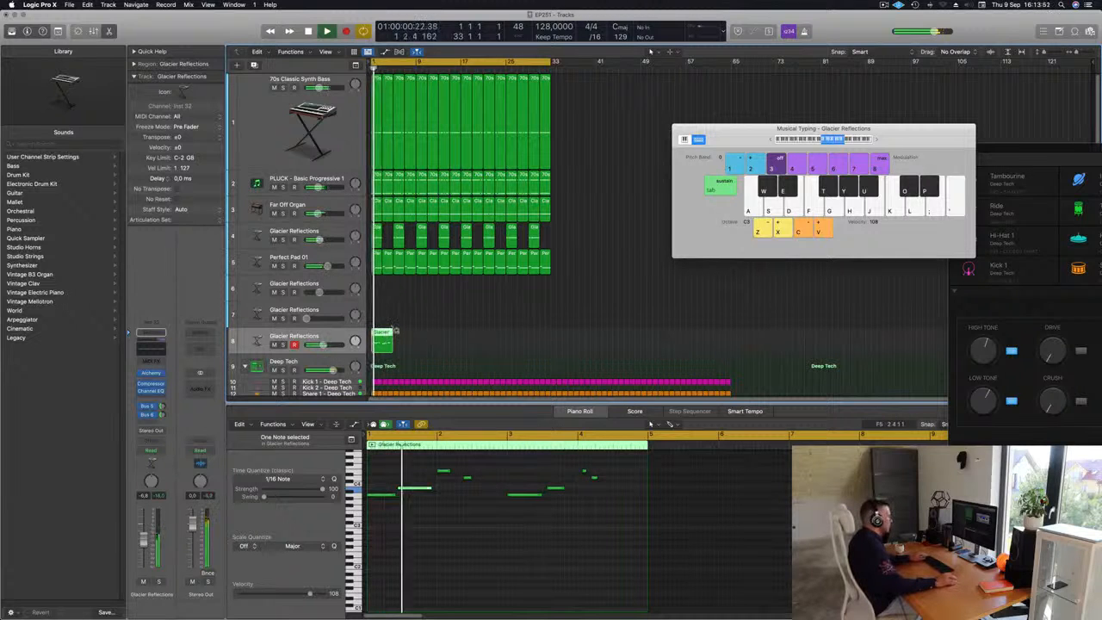
Step: Replace the last four notes with a copy of the first four starting at bar 3, and play the region
left_click_drag(511, 460, 631, 524)
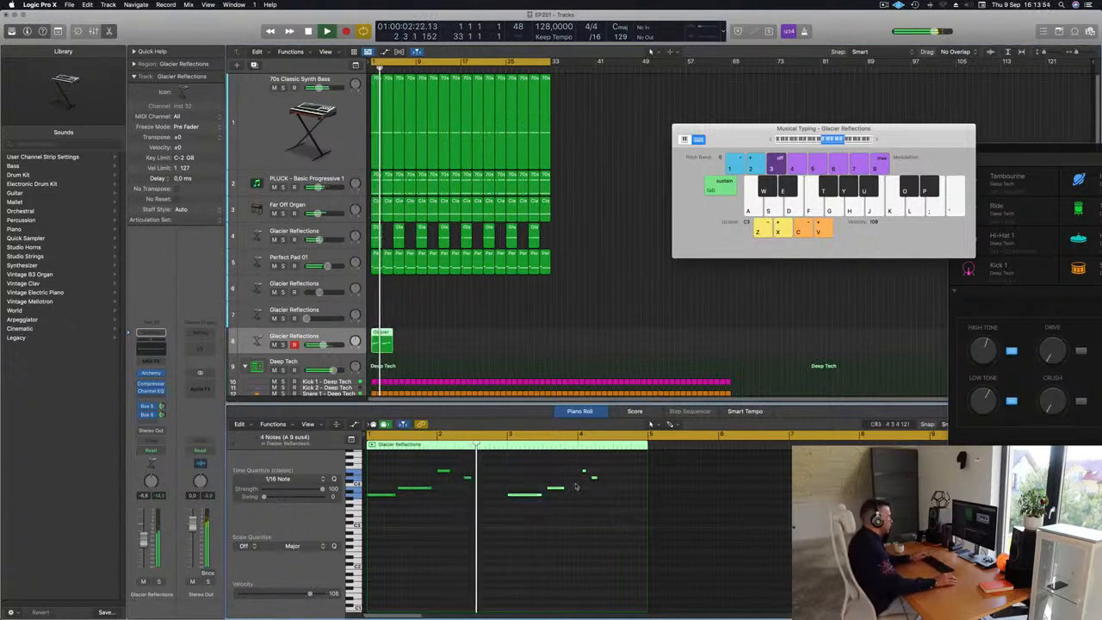
key("Delete")
left_click_drag(523, 459, 521, 499)
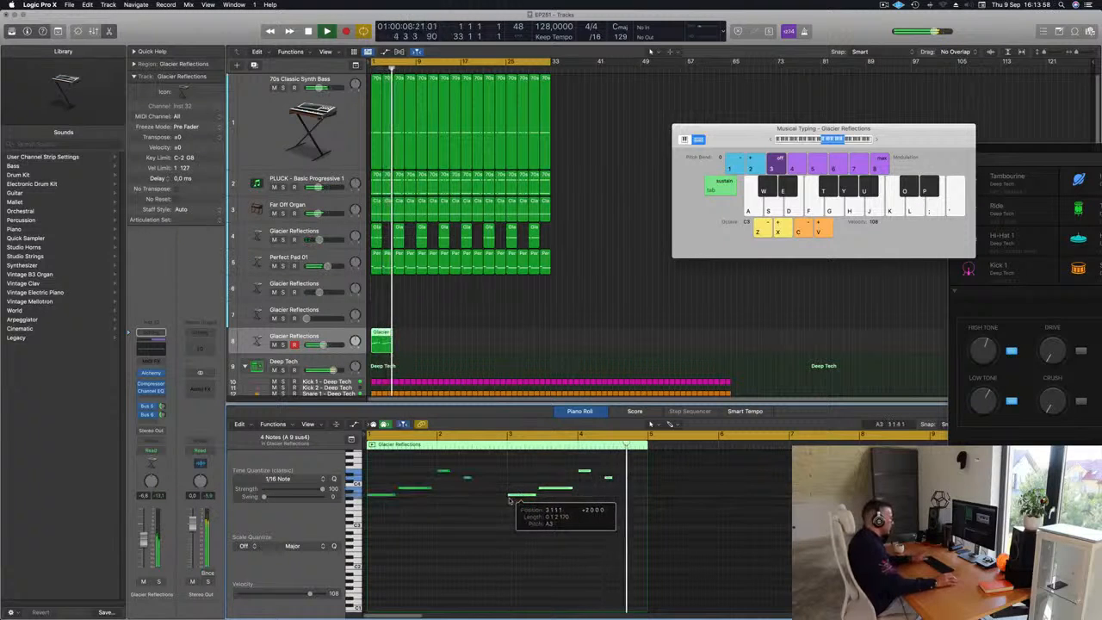
key("space")
key("space")
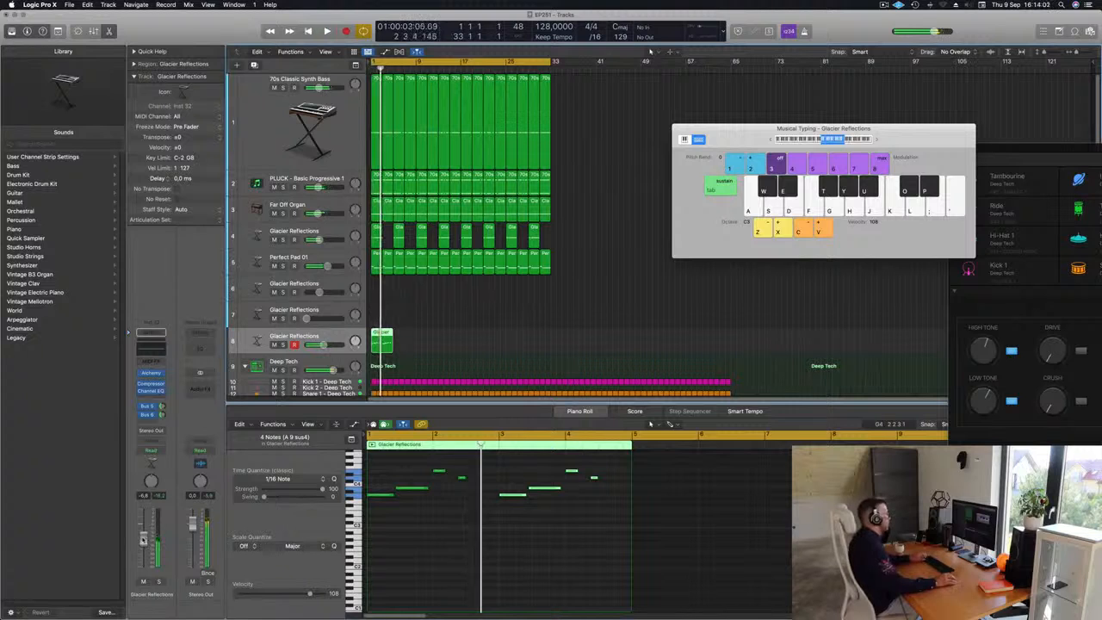
Step: Raise the Glacier Reflections track's volume slightly and add a new track with duplicate settings below it
key("space")
left_click_drag(465, 332, 377, 343)
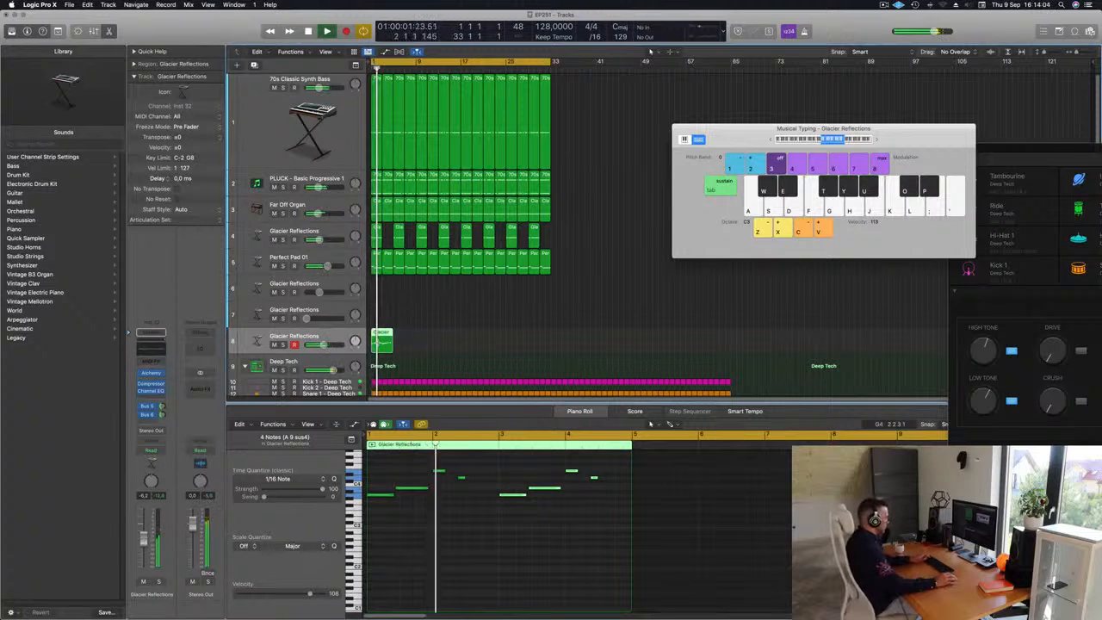
key("super+d")
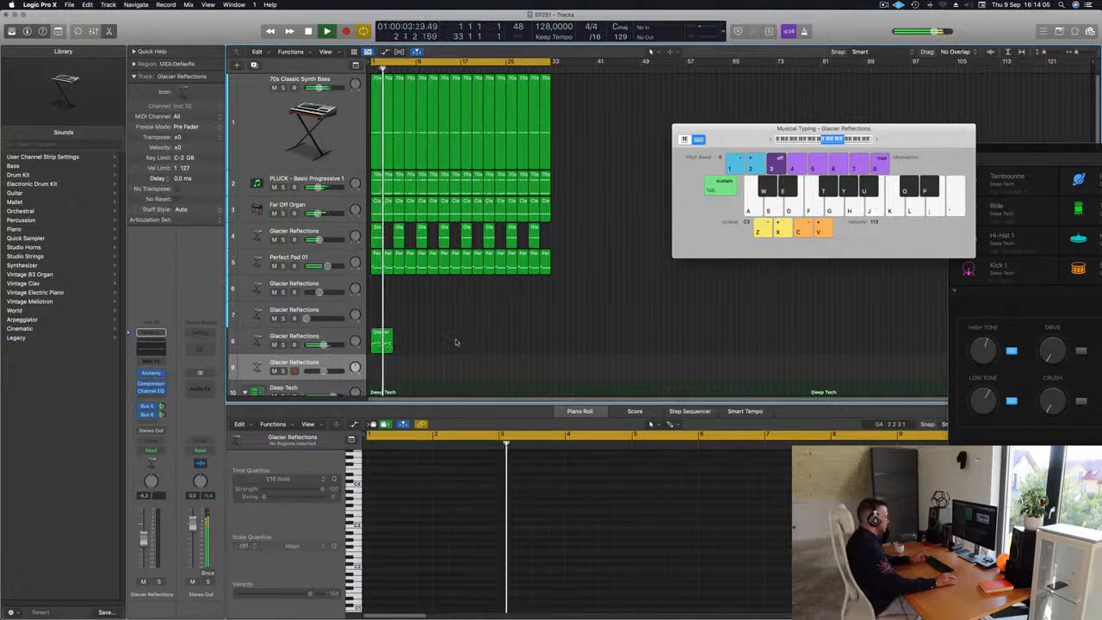
Step: Repeat the four-bar Glacier Reflections region back to back up to bar 33, and play from the beginning
left_click_drag(455, 343, 384, 344)
key("super+r")
key("super+r")
key("super+r")
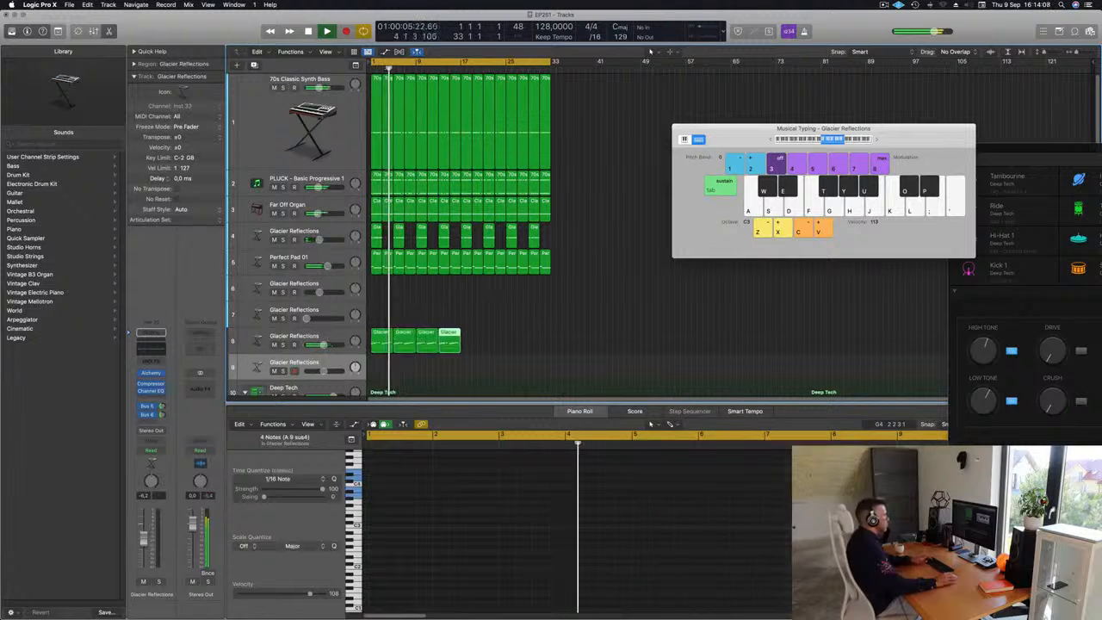
key("super+r")
key("super+r")
key("super+r")
key("super+r")
left_click(599, 307)
key("space")
key("space")
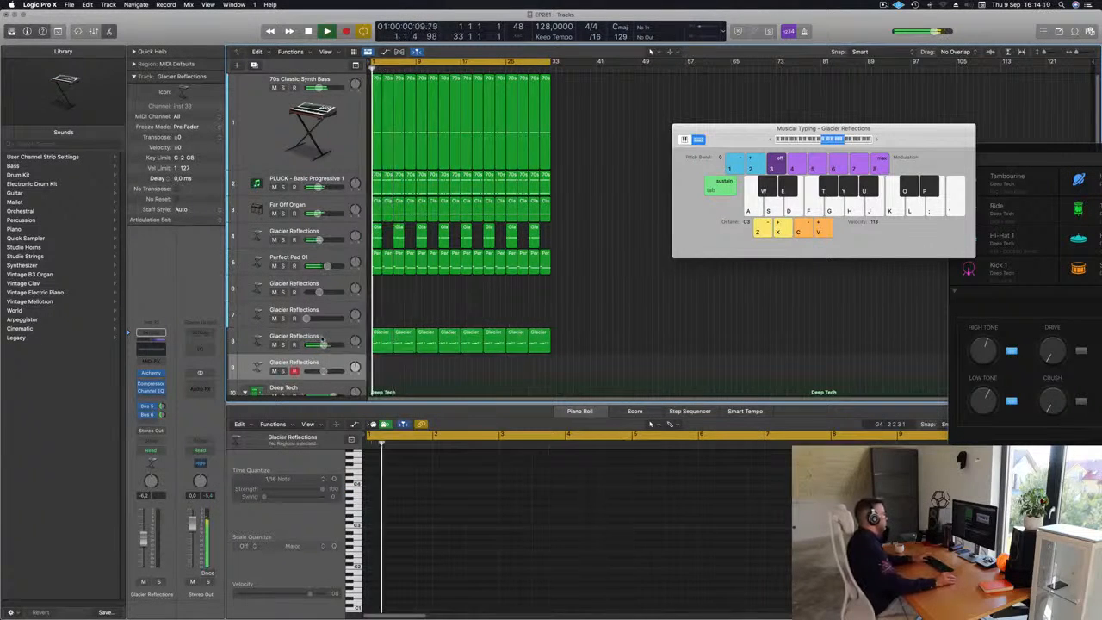
Step: Select the eighth track holding the Glacier Reflections regions and open its Alchemy instrument clear of the track list
left_click(319, 338)
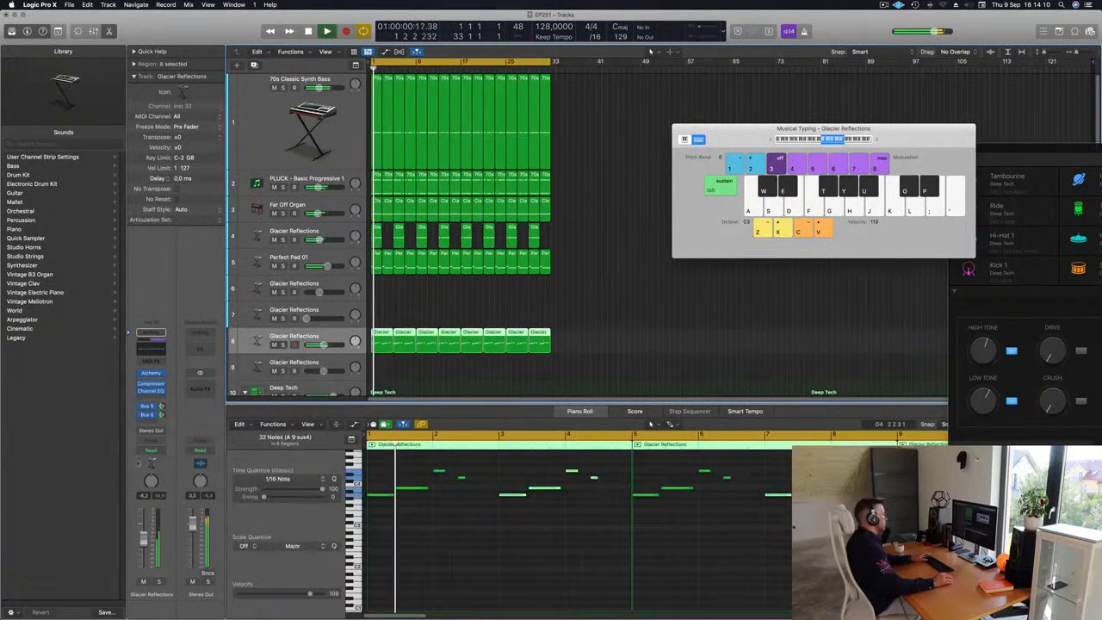
left_click(155, 374)
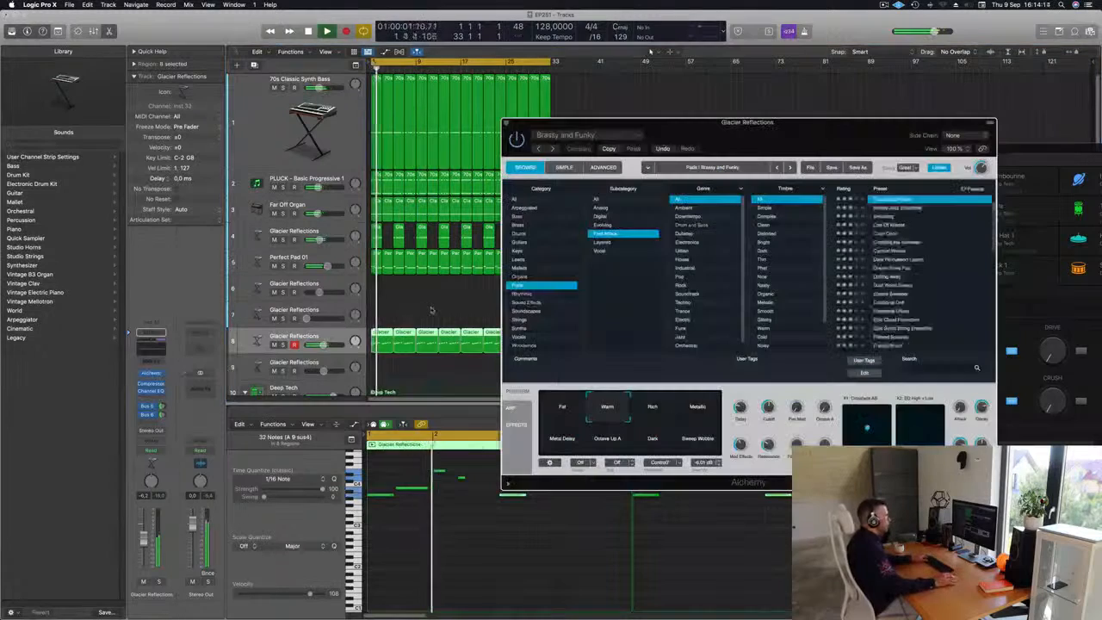
left_click_drag(837, 142, 642, 156)
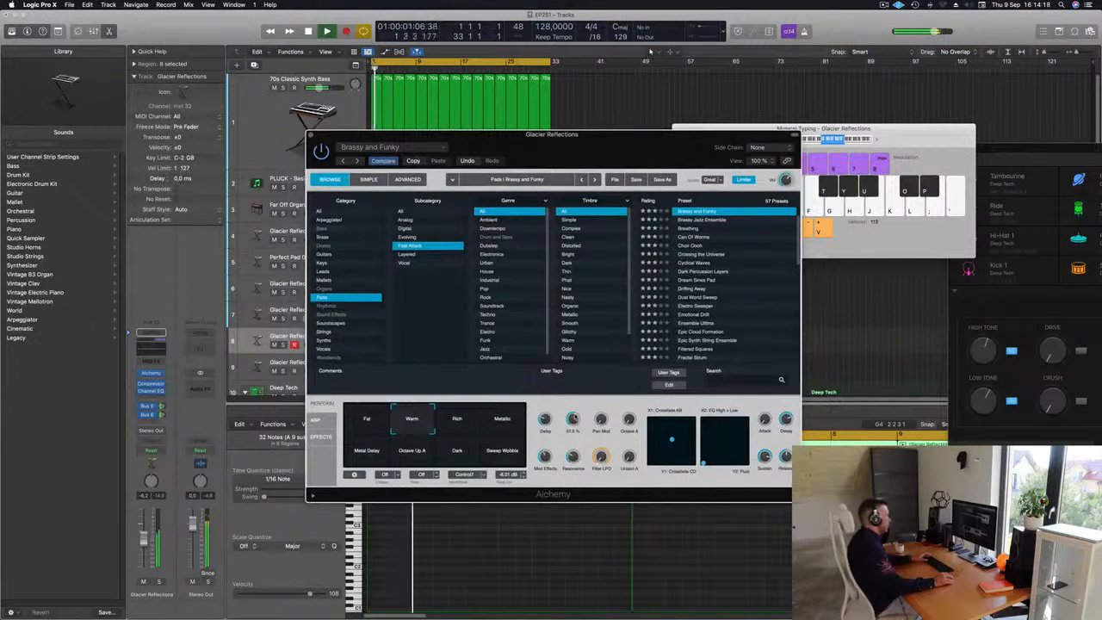
left_click_drag(551, 134, 651, 129)
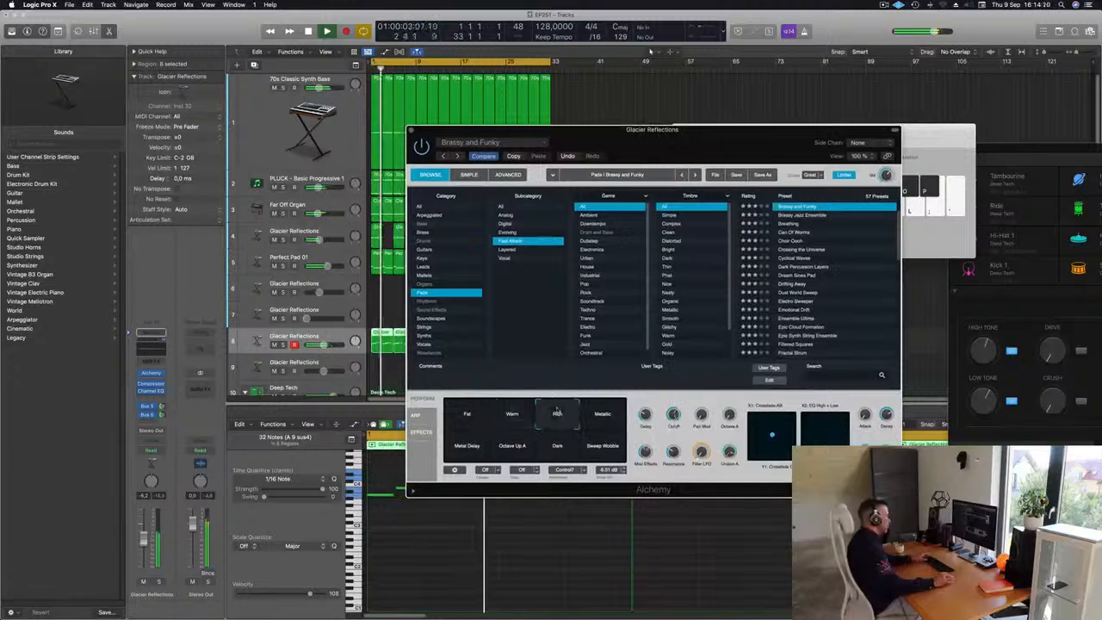
Step: Audition Alchemy's Metallic, Sweep Wobble, Dark and Rich performance snapshots during playback and settle on Warm
left_click(600, 418)
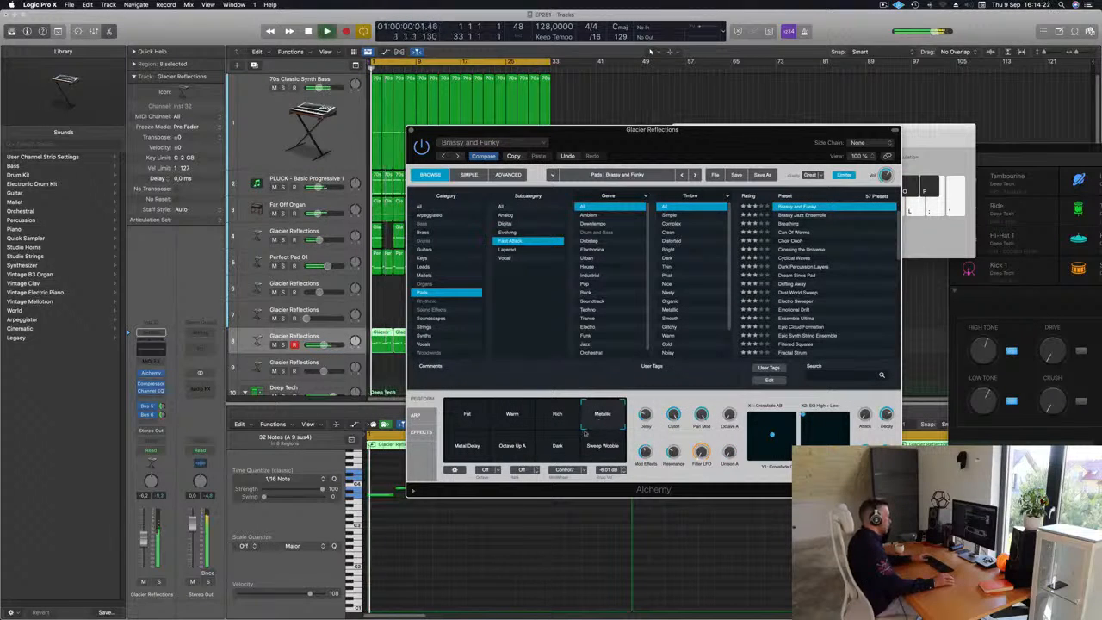
left_click(589, 450)
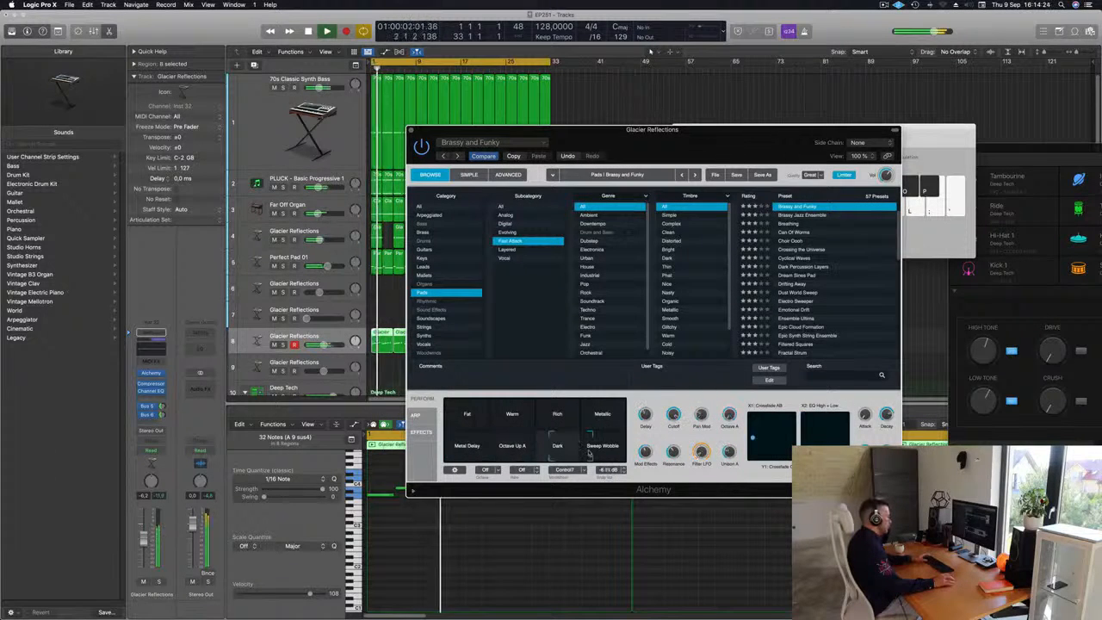
left_click(582, 420)
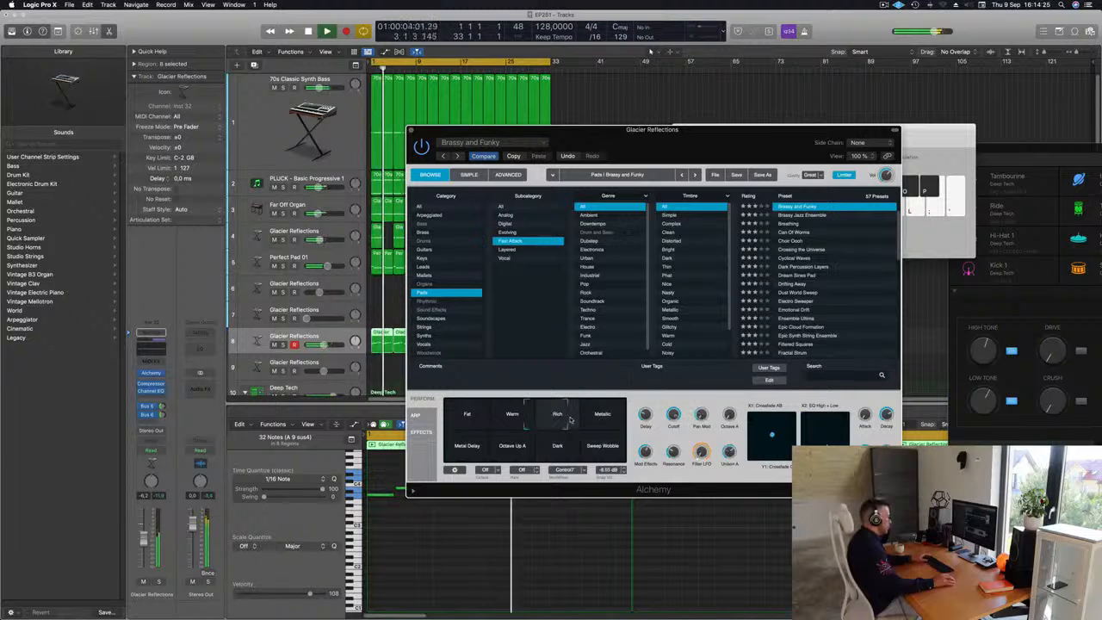
left_click(524, 418)
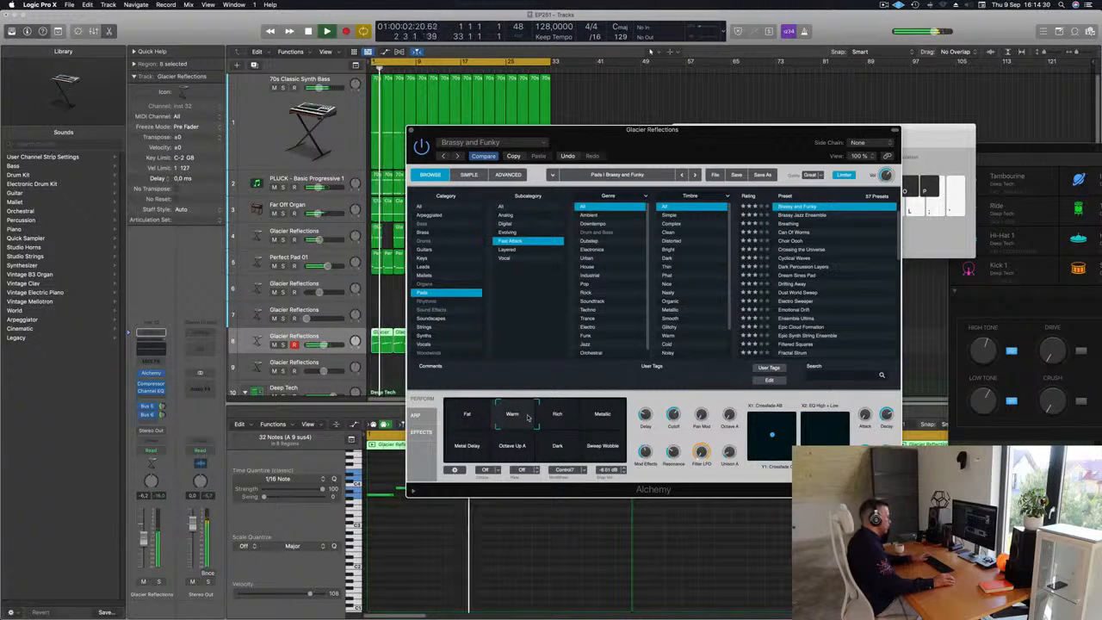
mouse_move(528, 418)
left_mouse_down()
mouse_move(539, 418)
mouse_move(499, 418)
mouse_move(514, 418)
left_mouse_up()
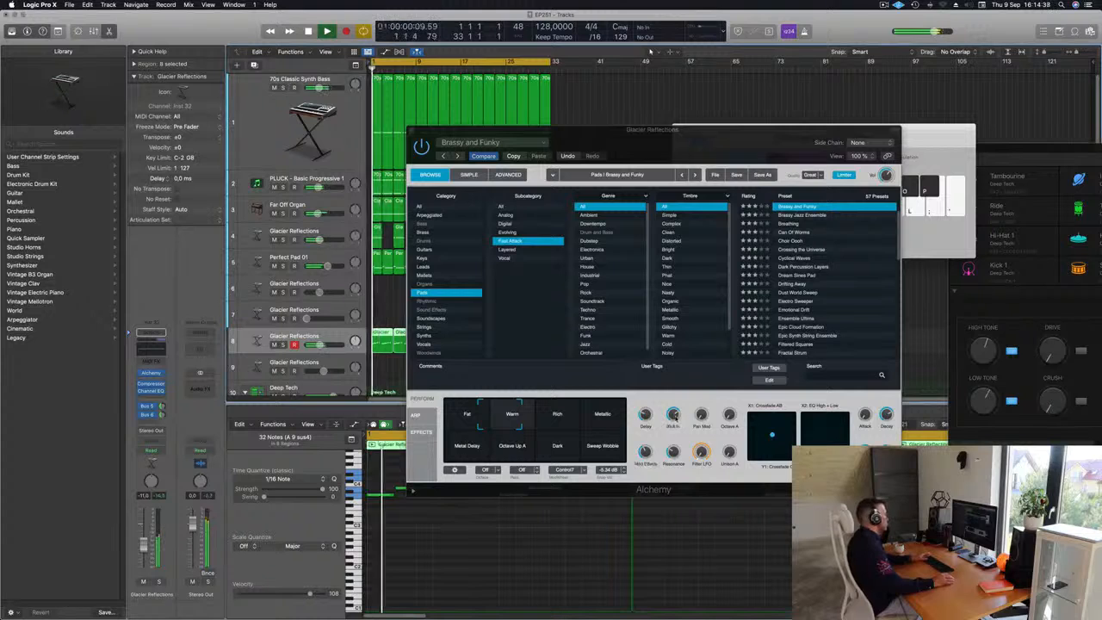
Step: Add a low cut at 436 Hz, 12 dB/Oct in the track's Channel EQ, close it, and move Alchemy aside
left_click(150, 390)
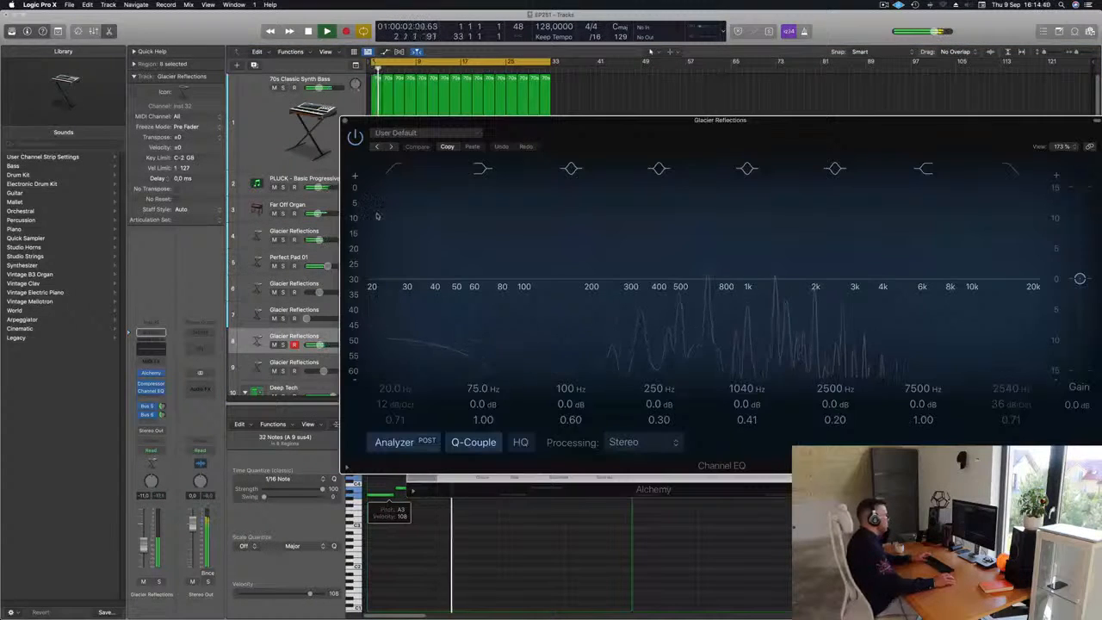
left_click_drag(381, 233, 680, 182)
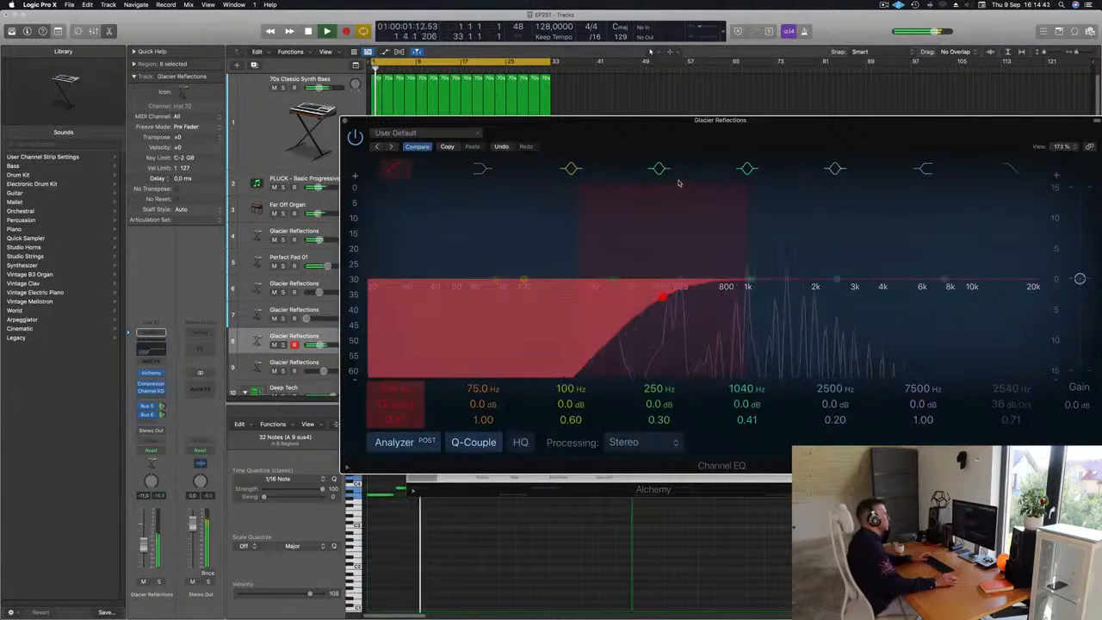
left_click_drag(570, 135, 337, 192)
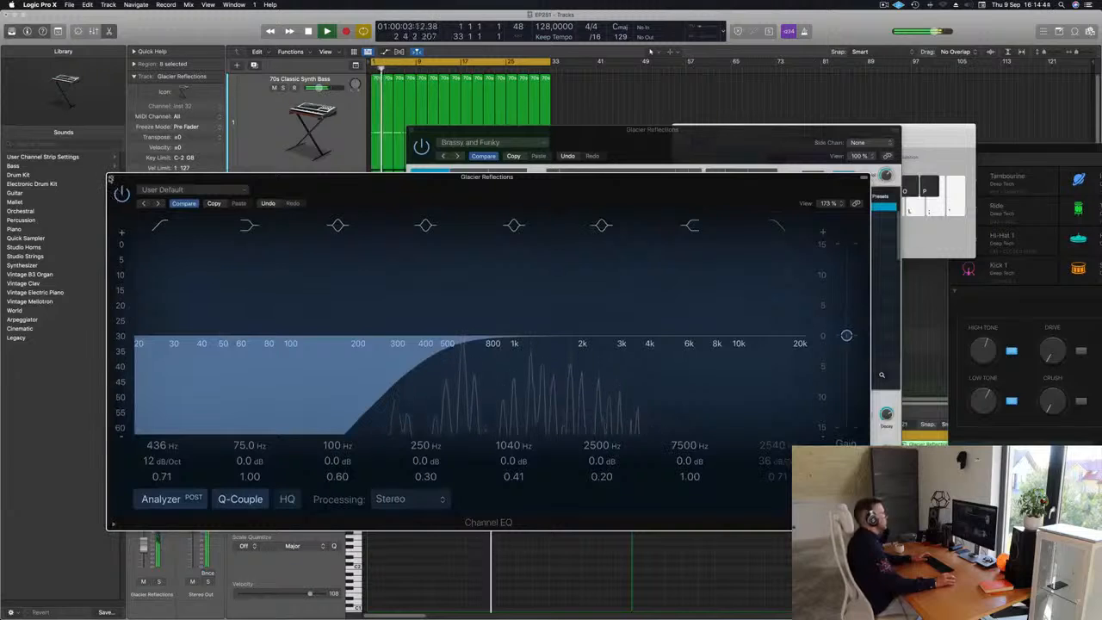
left_click(113, 177)
left_click_drag(799, 133, 1097, 131)
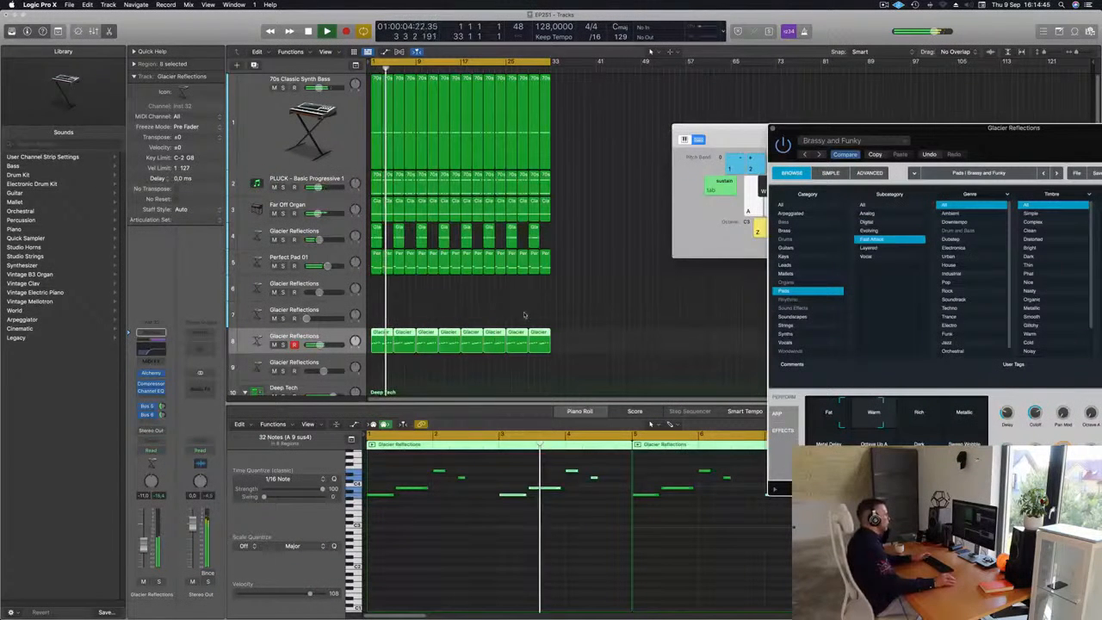
Step: Try lowering the note at the start of bar 4 in the first Glacier Reflections region to A3, auditioning different pitches
left_click(385, 316)
left_click(379, 341)
key("space")
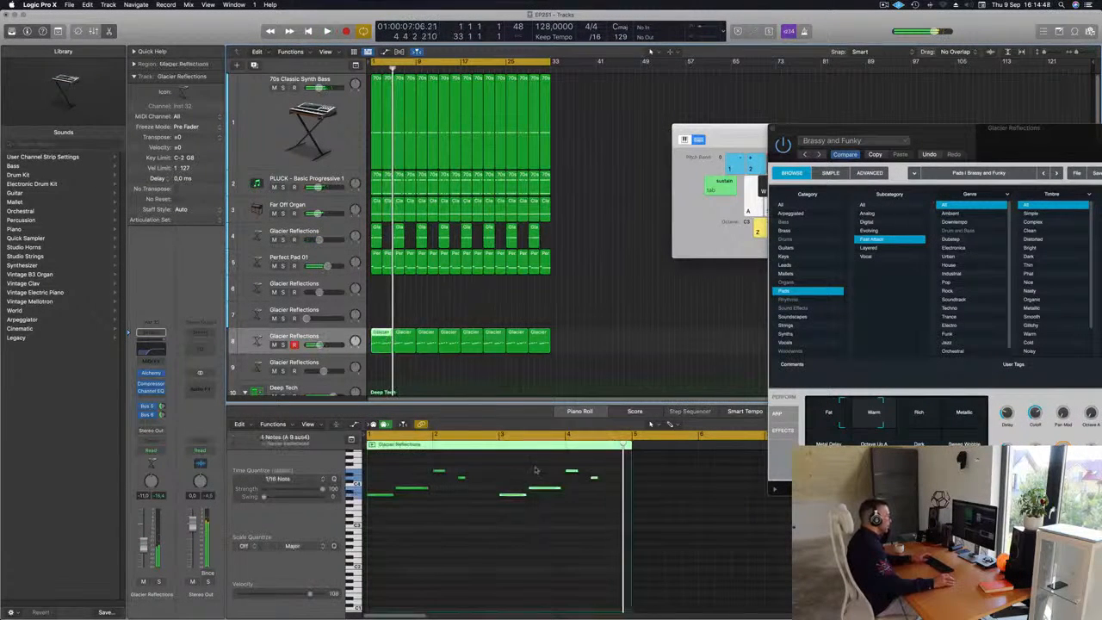
left_click(593, 477)
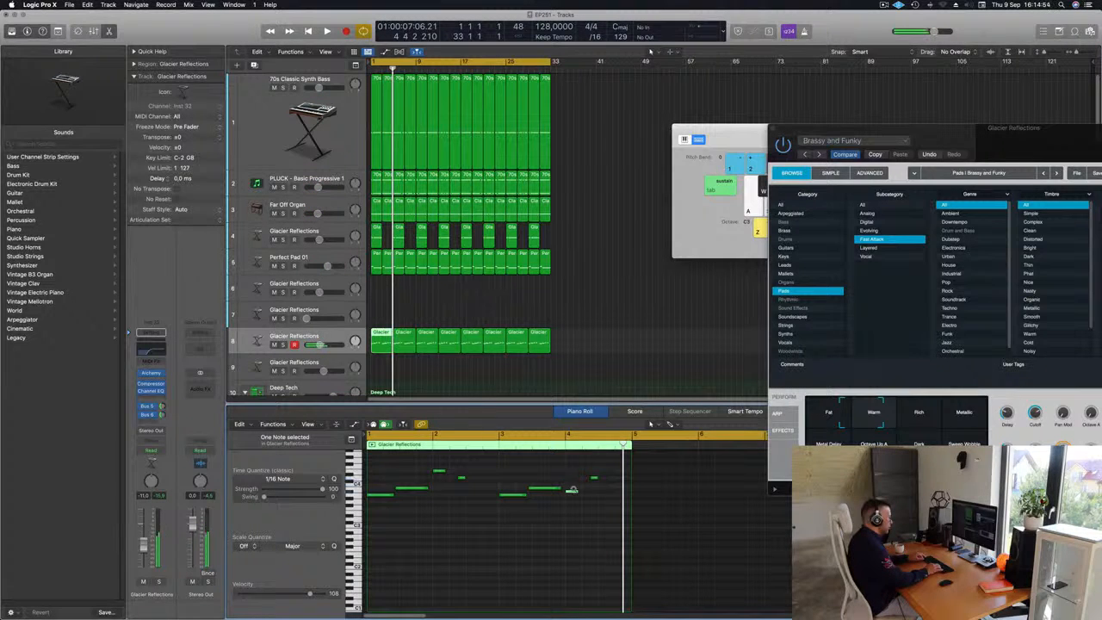
key("space")
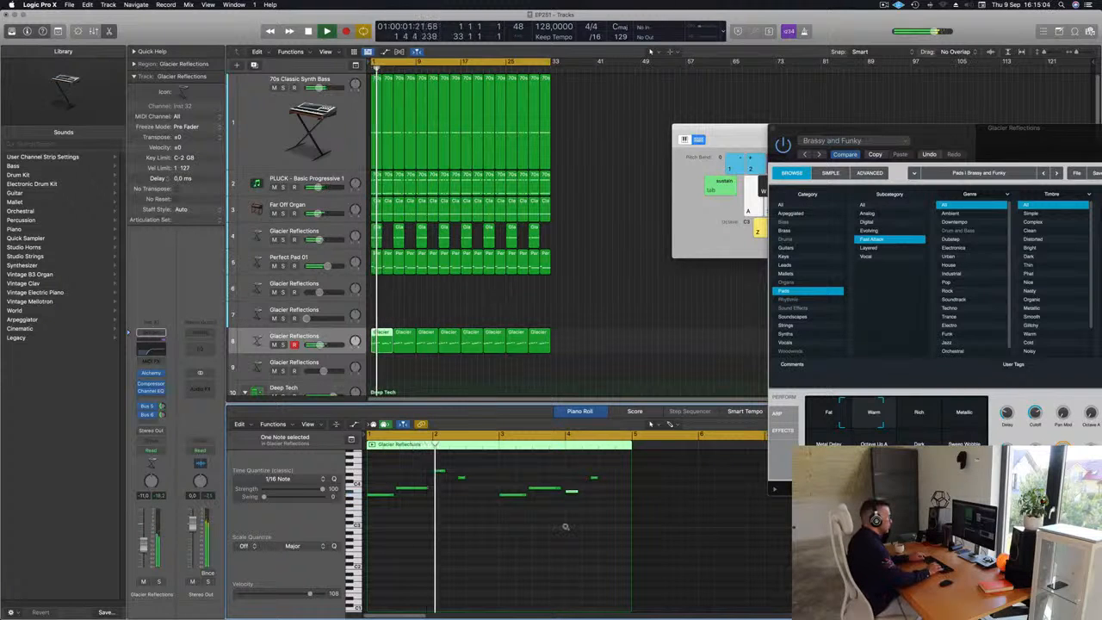
key("alt+Up")
key("alt+Up")
key("alt+Up")
key("alt+Up")
key("alt+Down")
key("alt+Down")
key("alt+Down")
key("alt+Down")
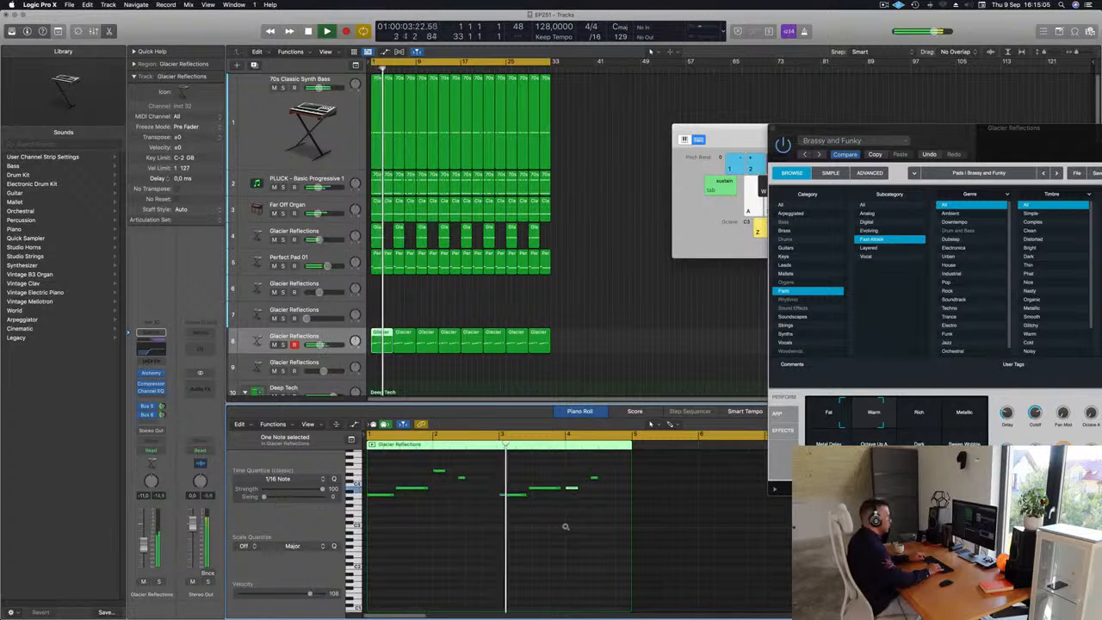
key("Return")
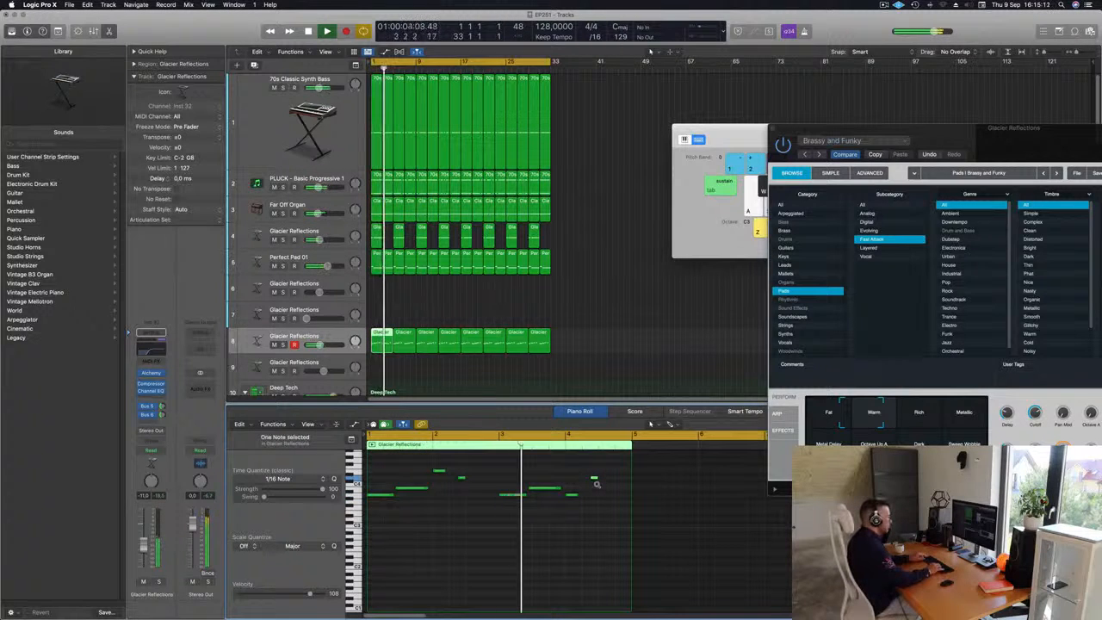
Step: Try raising the region's last note by two semitones, and restore the first region with its original notes
key("alt+Up")
key("alt+Up")
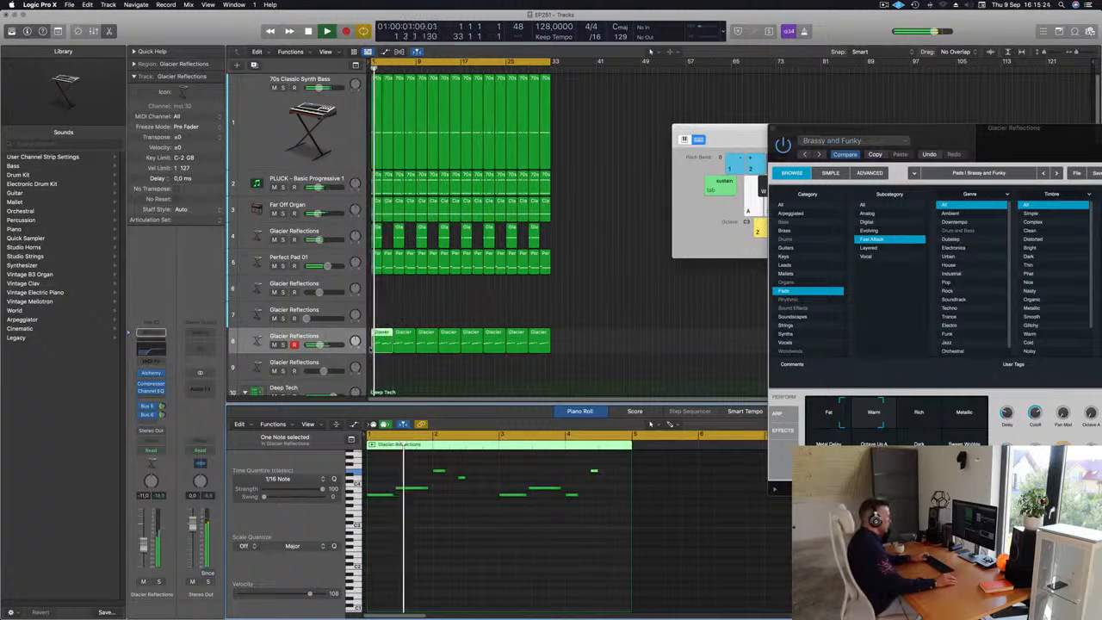
key("Delete")
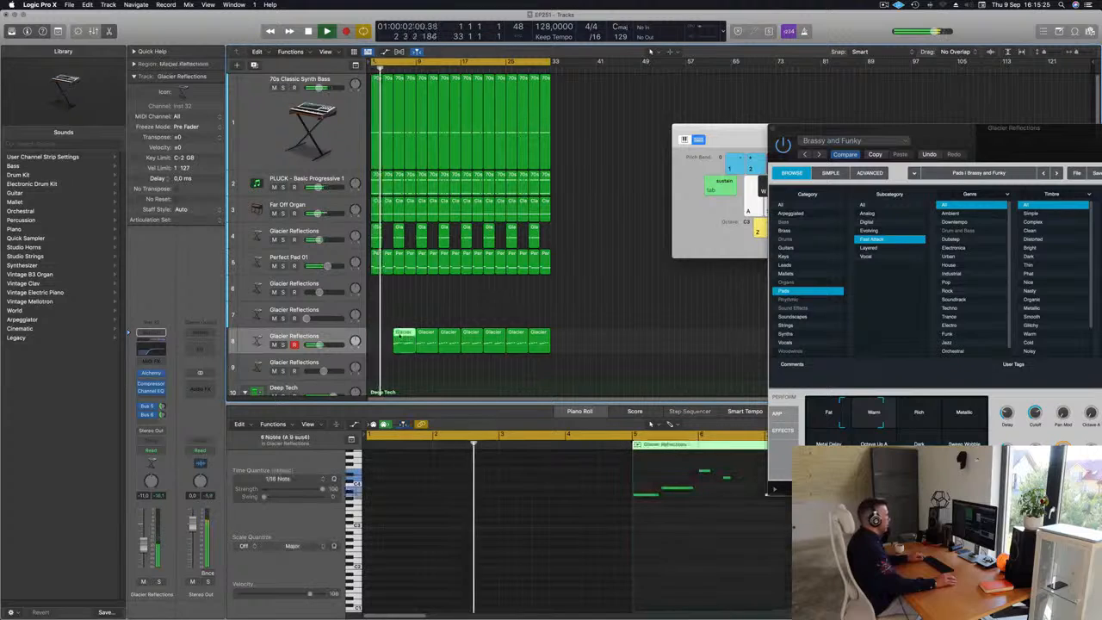
key("super+z")
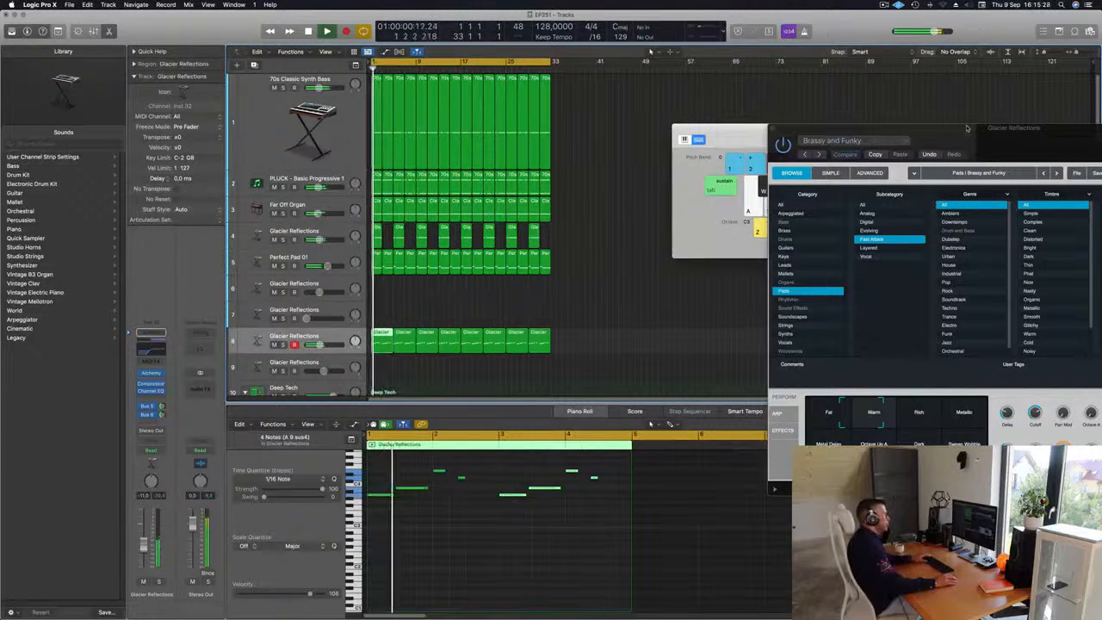
Step: Adjust the Cutoff of the Brassy and Funky sound in Alchemy and close the instrument
left_click_drag(860, 128, 574, 74)
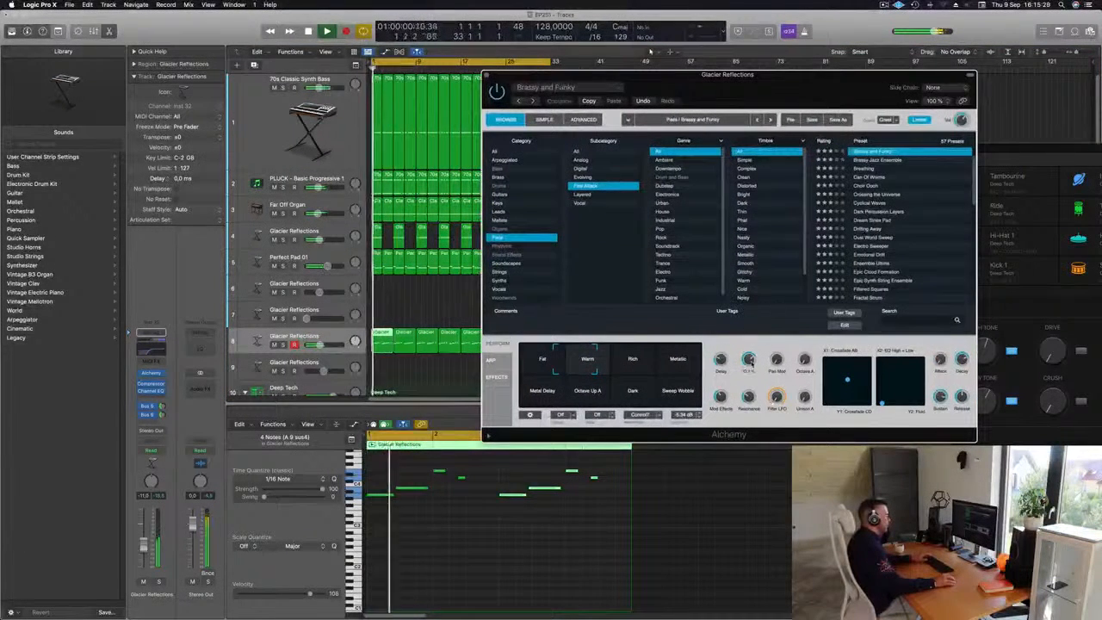
left_click_drag(749, 361, 751, 369)
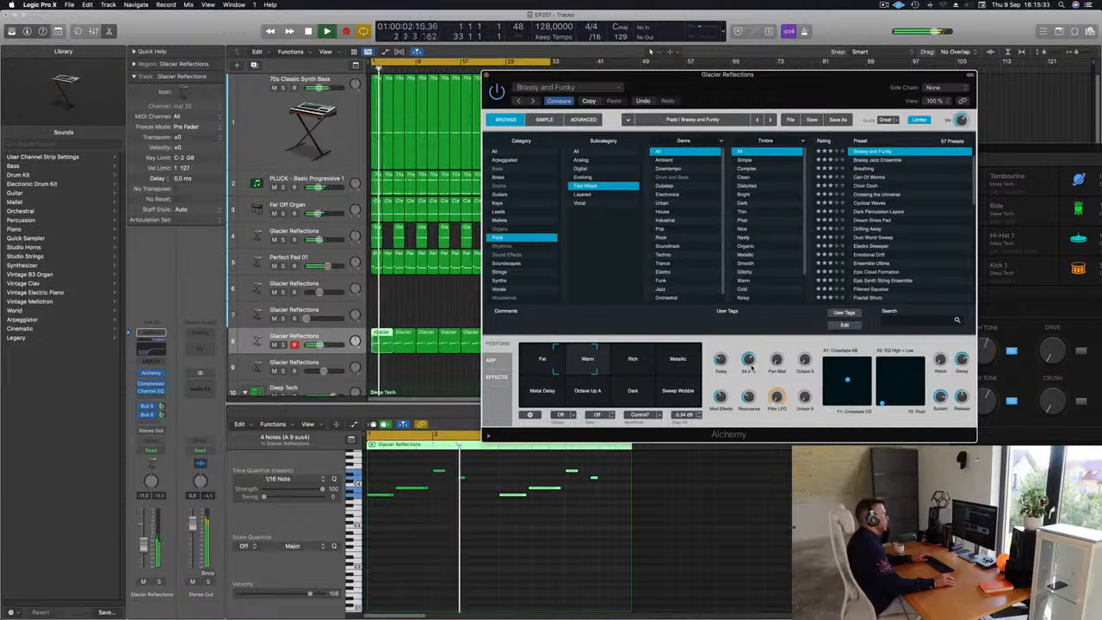
left_click(485, 76)
Step: Copy the first Tom Low region of the Deep Tech drums to bar 1 of the Block - Deep Tech track
scroll(465, 273, "down", 8)
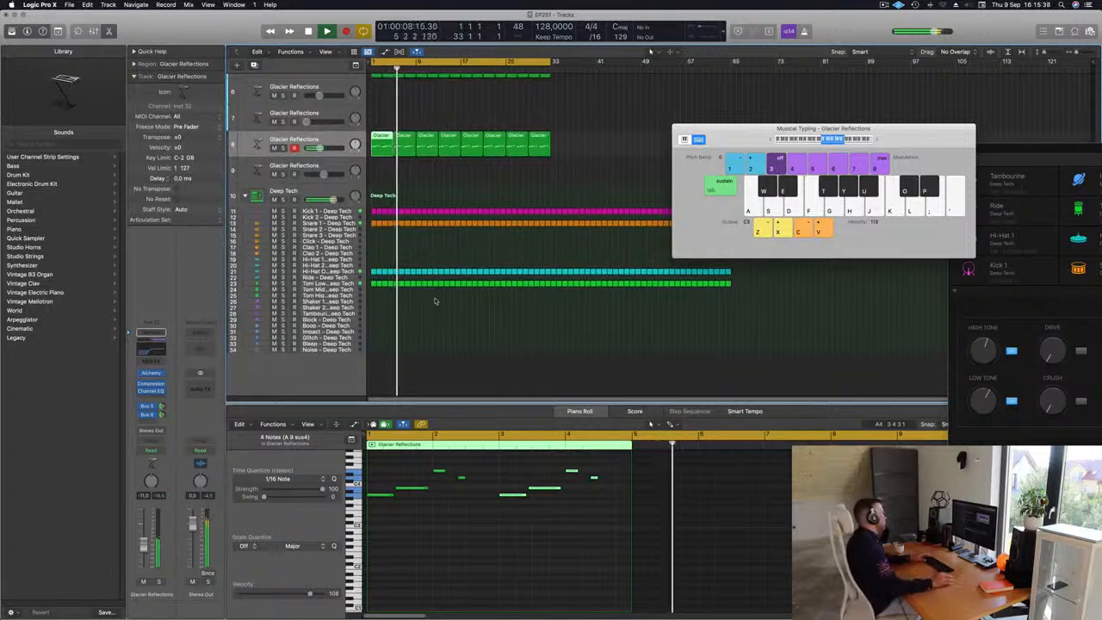
left_click(373, 285)
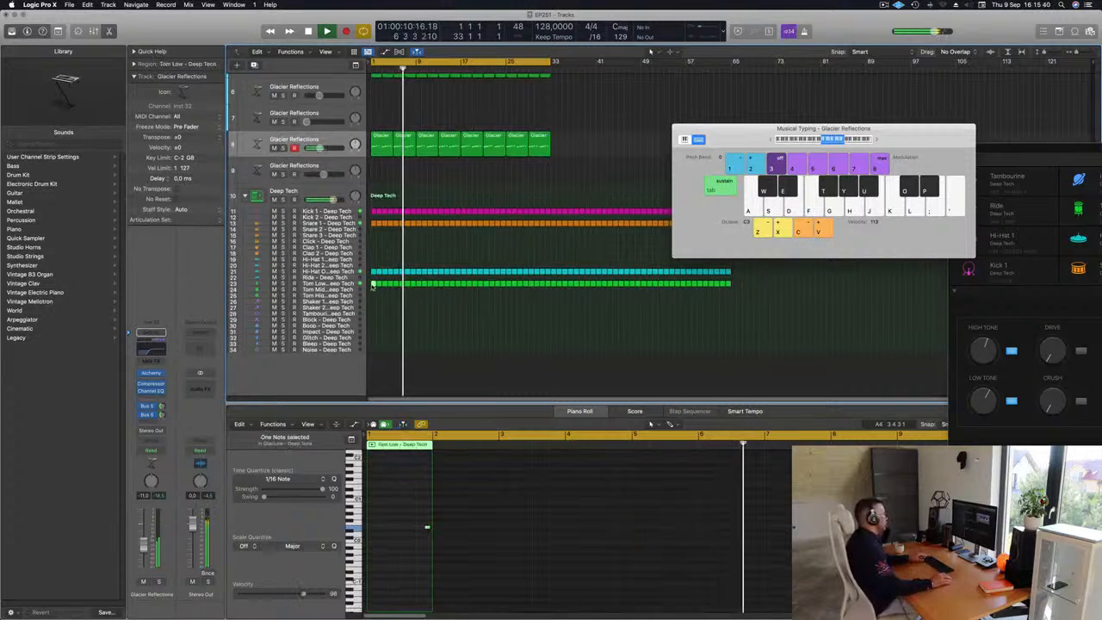
left_click_drag(373, 285, 372, 321)
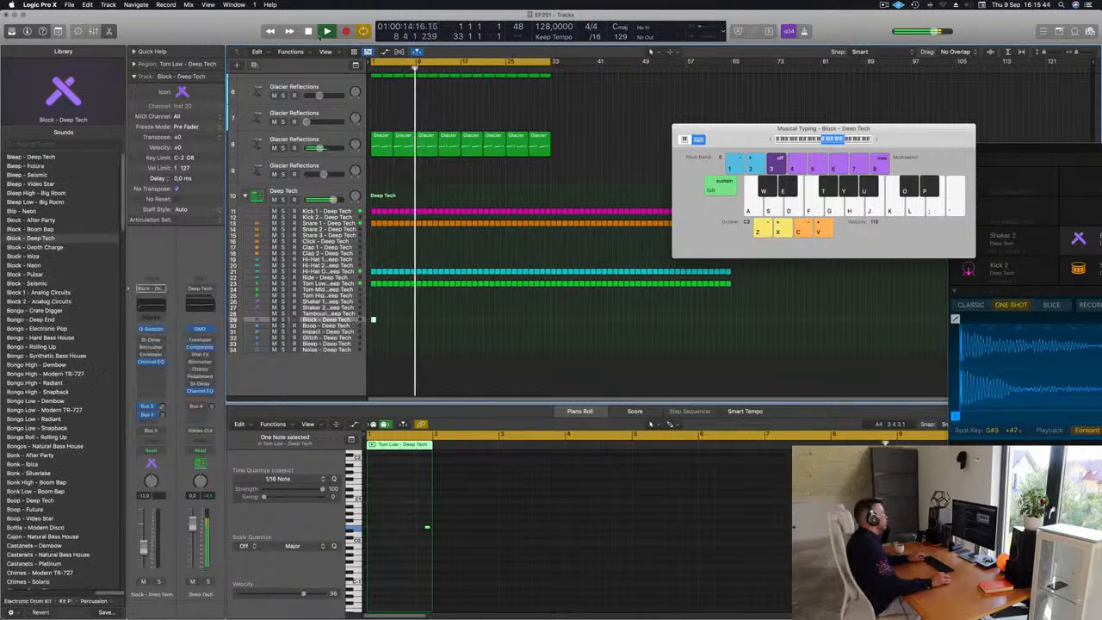
Step: Turn on Track Zoom to enlarge the Block - Deep Tech track, and play from the beginning
left_click(58, 31)
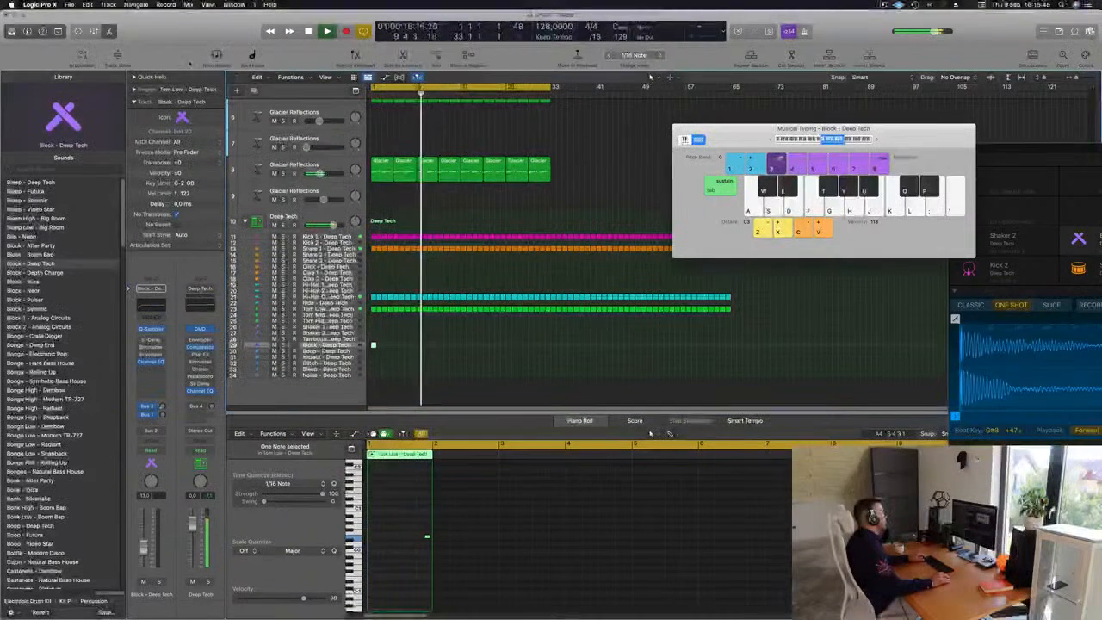
left_click(116, 58)
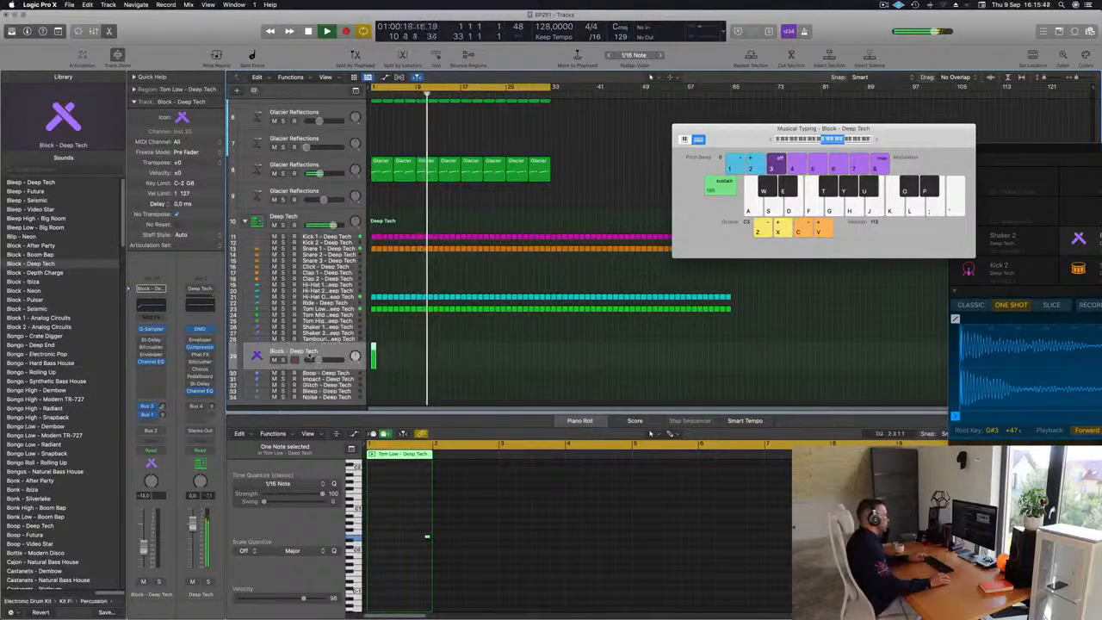
scroll(380, 365, "up", 8)
key("Return")
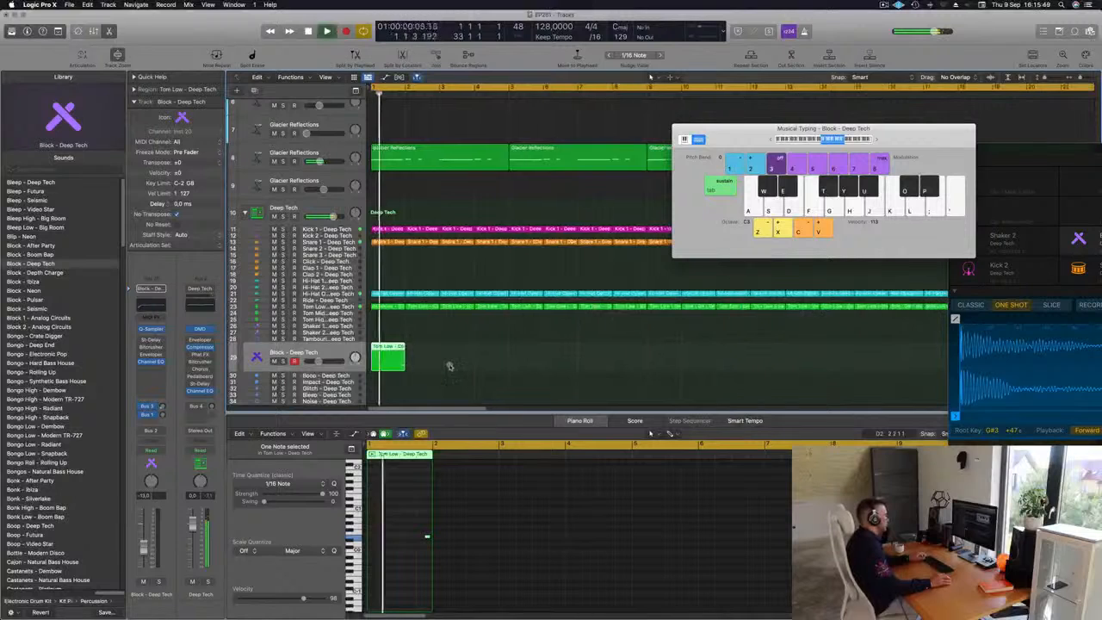
scroll(420, 362, "down", 2)
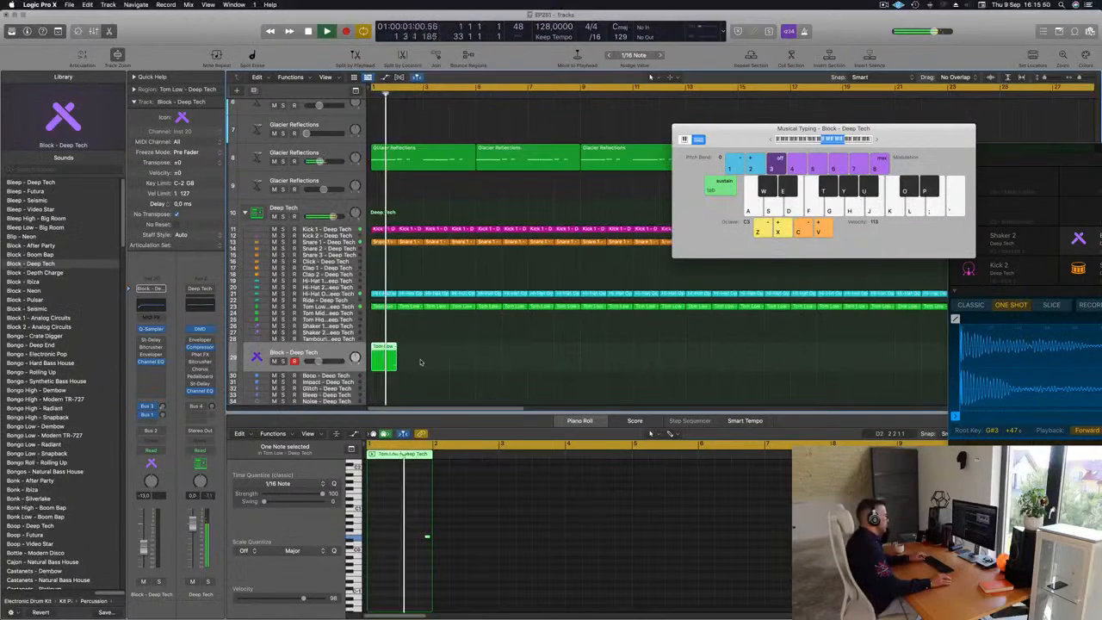
Step: Add two copies of the Block region's note earlier in bar 1, around beats 2 and 3, while playing the pattern
left_click(410, 527)
key("space")
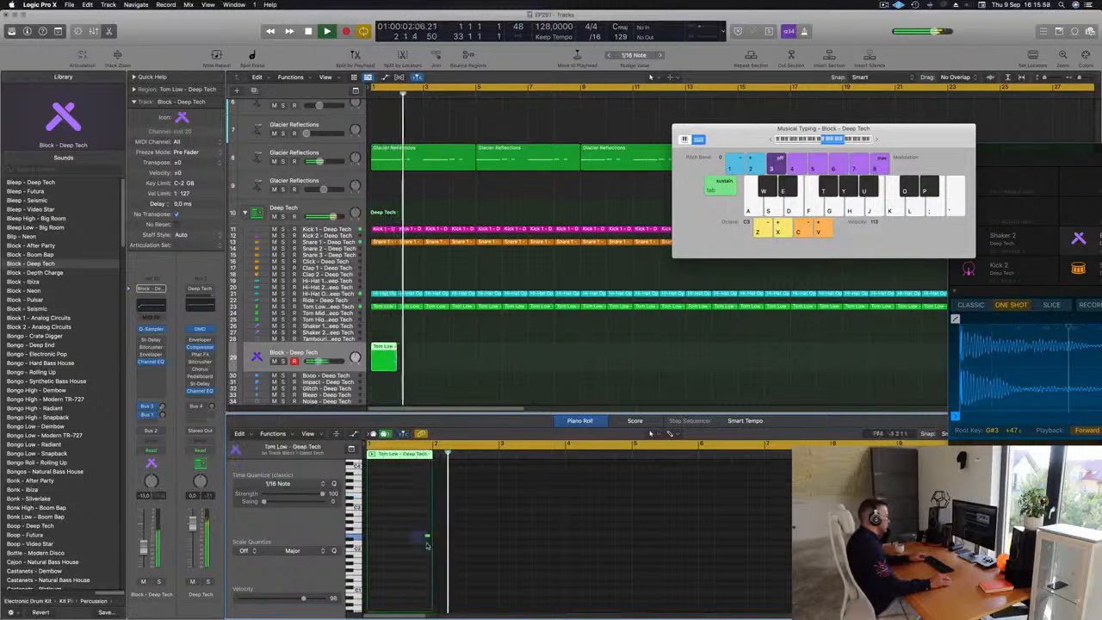
left_click_drag(427, 536, 385, 537)
key("space")
key("space")
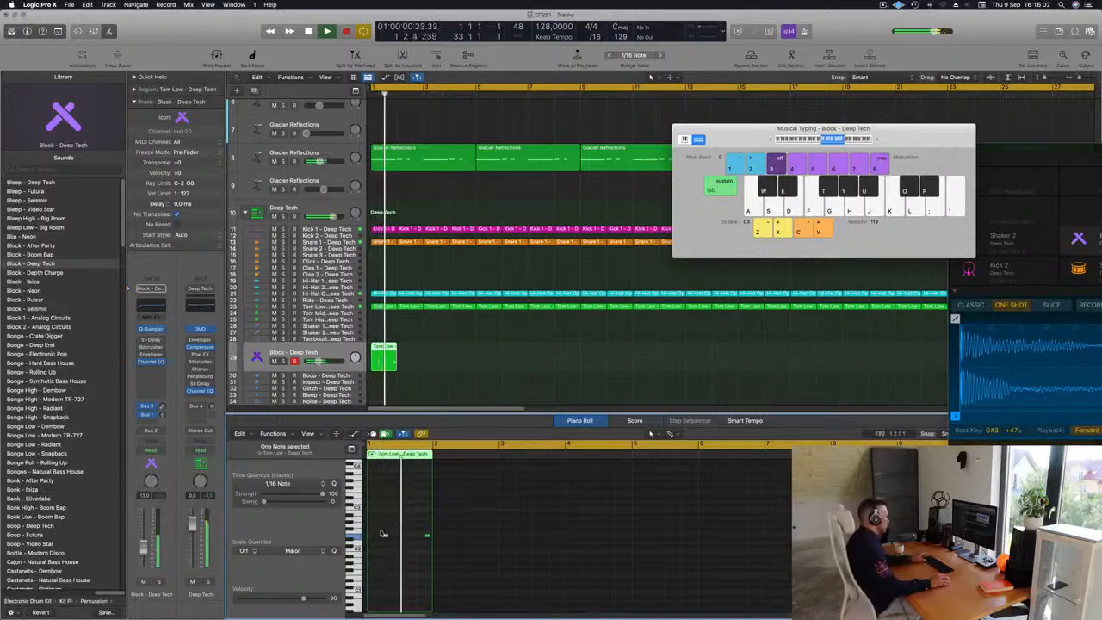
left_click_drag(387, 535, 411, 535)
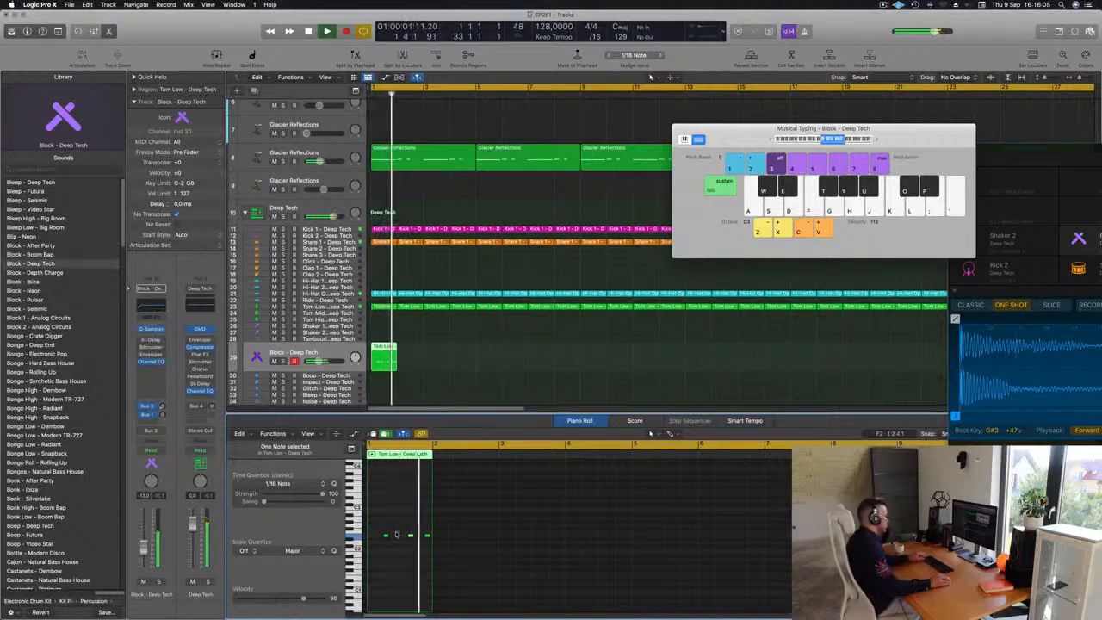
Step: Repeat the Tom Low region on the Block - Deep Tech track five times so it fills bars 1 to 6
left_click_drag(423, 338, 360, 358)
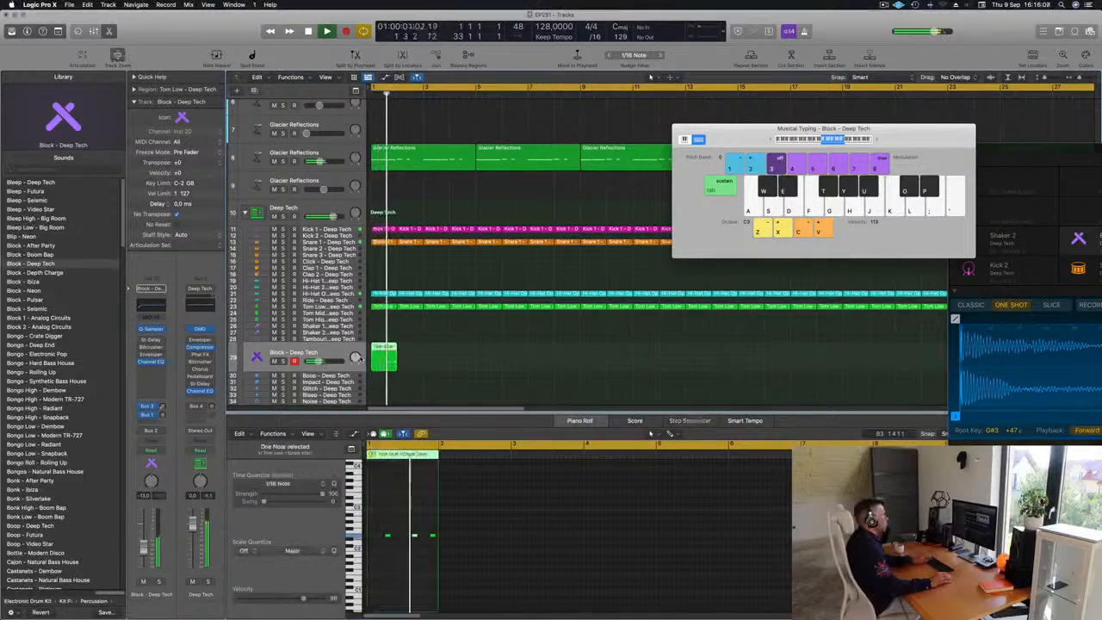
key("super+r")
key("super+r")
key("super+r")
key("super+r")
key("super+r")
key("super+Left")
key("super+Left")
key("super+Left")
key("super+Left")
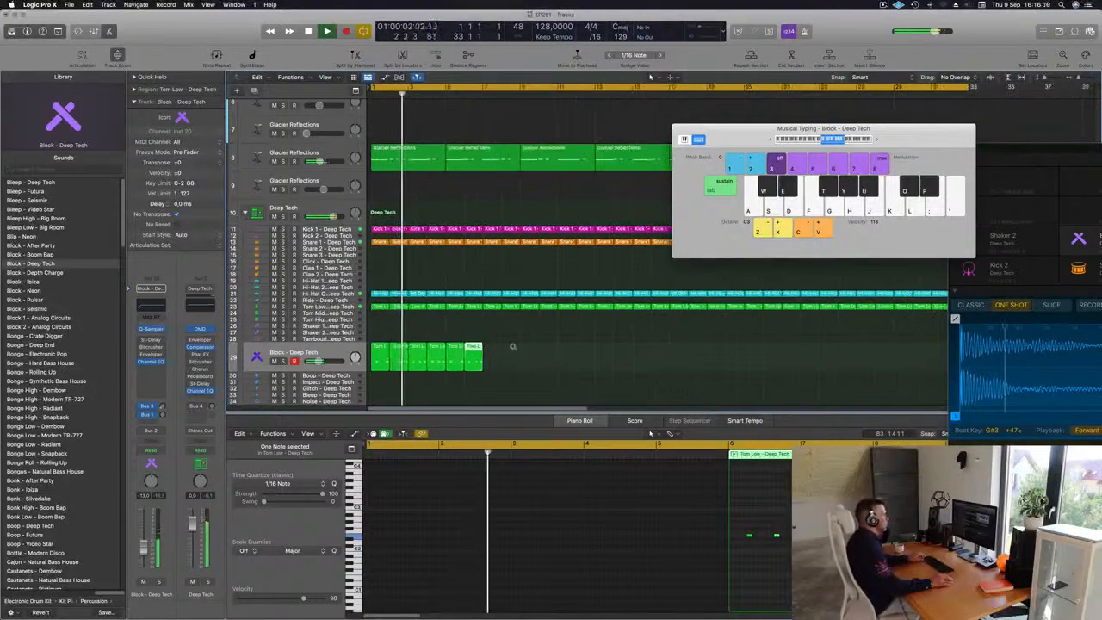
key("super+Left")
Step: Select the six Block - Deep Tech regions and repeat the group five times, extending the pattern through bar 36
left_click_drag(491, 354, 370, 362)
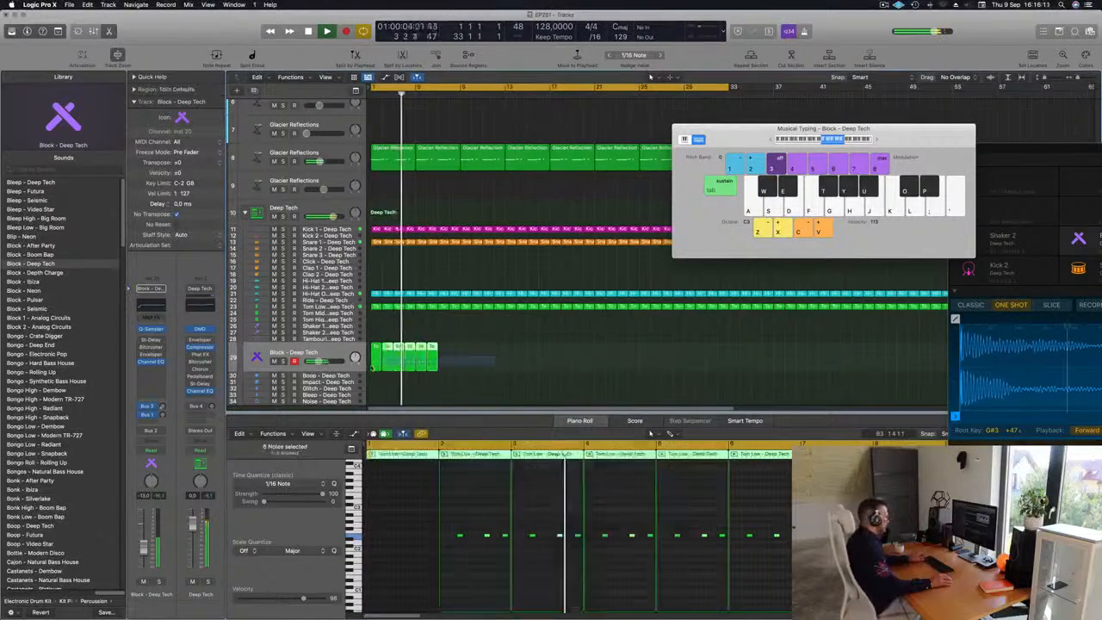
key("super+r")
key("super+r")
key("super+r")
key("super+r")
key("super+r")
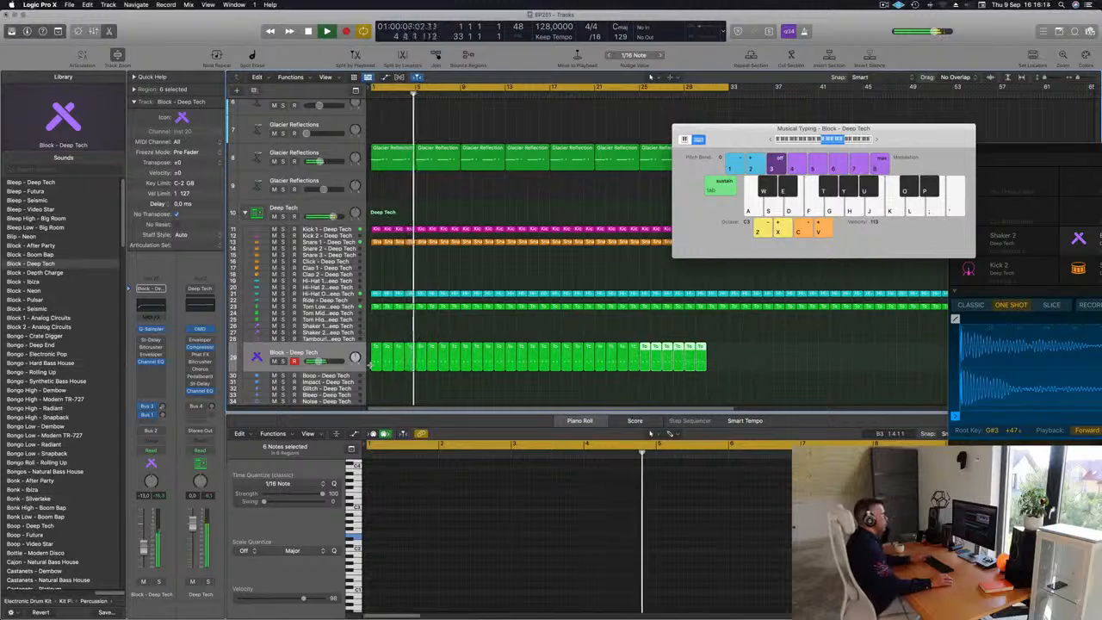
Step: Move the Musical Typing window aside and transpose the notes of the first 32 Block regions up one octave
left_click_drag(745, 146, 1051, 153)
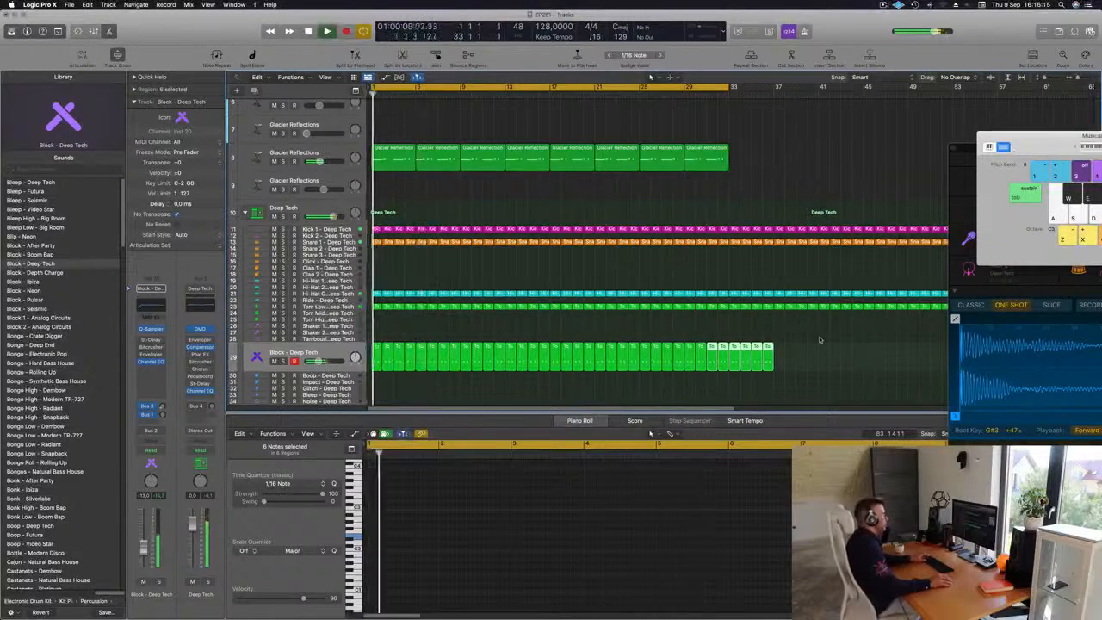
left_click(334, 350)
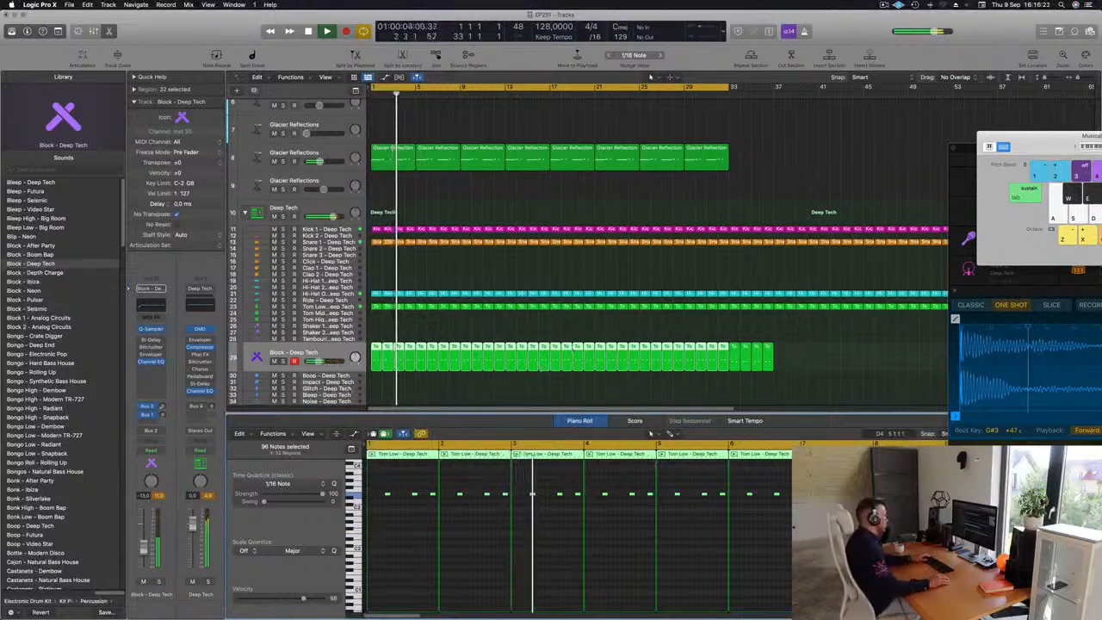
key("Return")
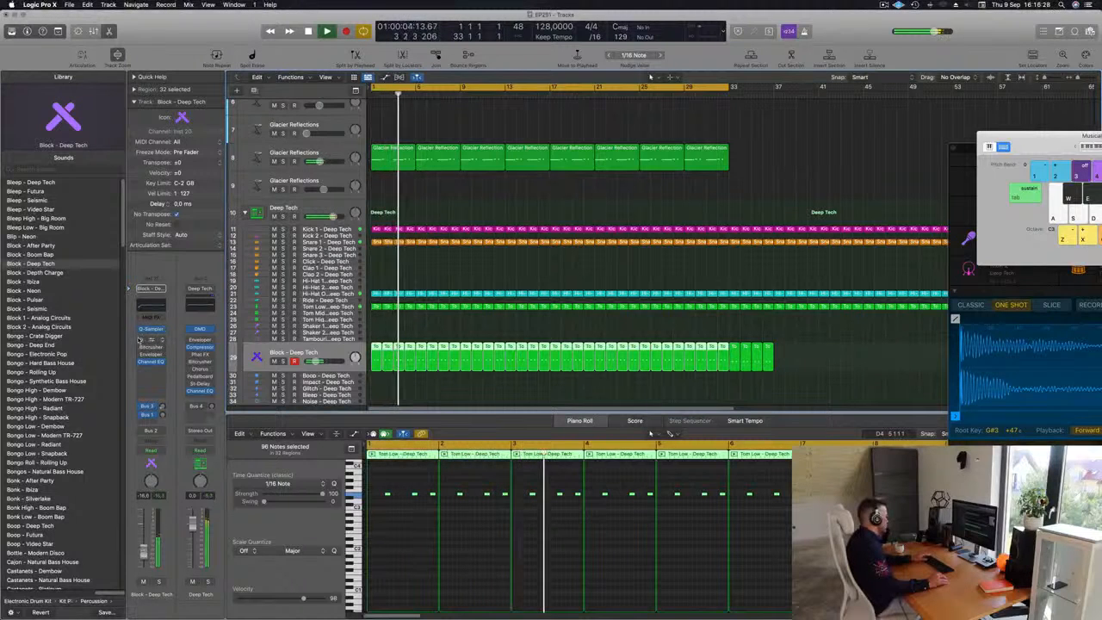
Step: Open the Block track's Stereo Delay and load the 1/2 Note Swing preset
left_click(150, 340)
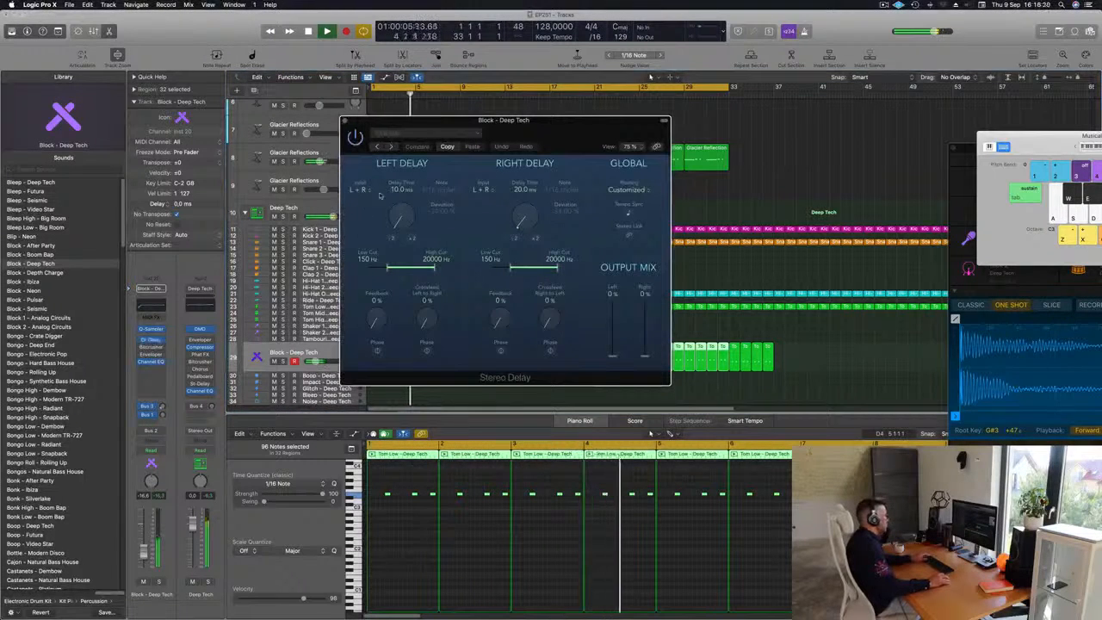
left_click(390, 147)
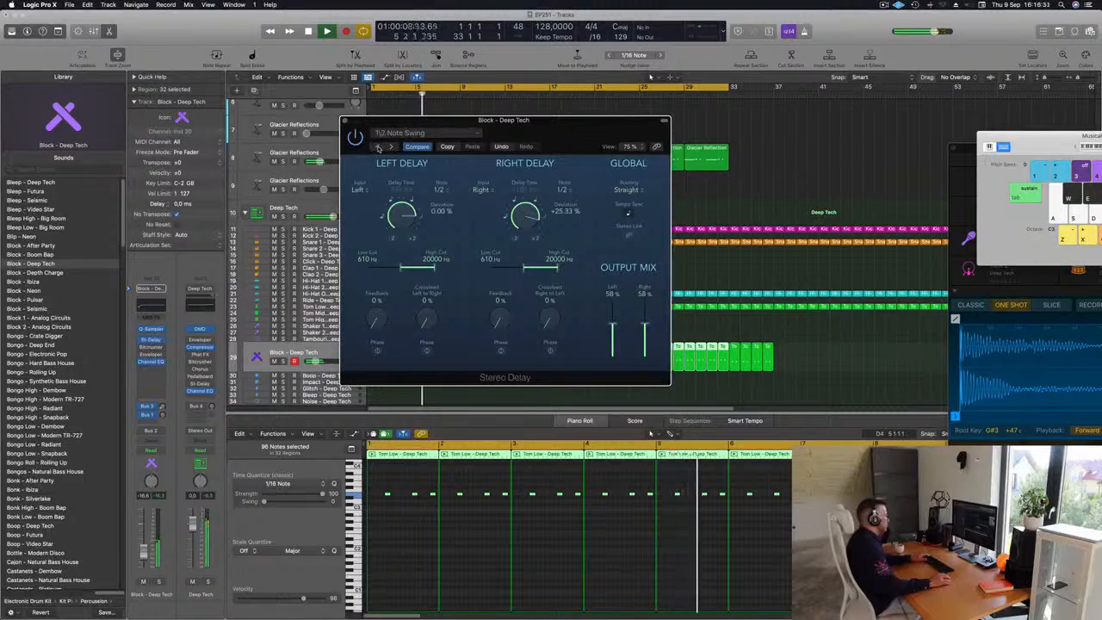
left_click_drag(538, 129, 545, 144)
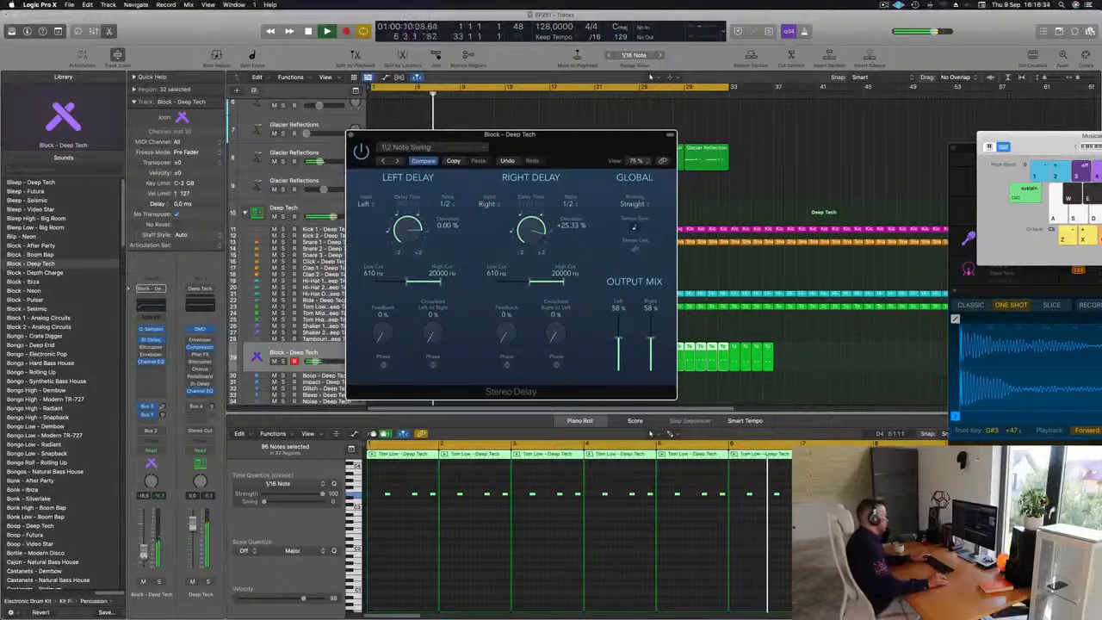
Step: Raise the Block track's volume to about -9 dB, check it briefly in solo and close the Stereo Delay
left_click_drag(145, 554, 144, 549)
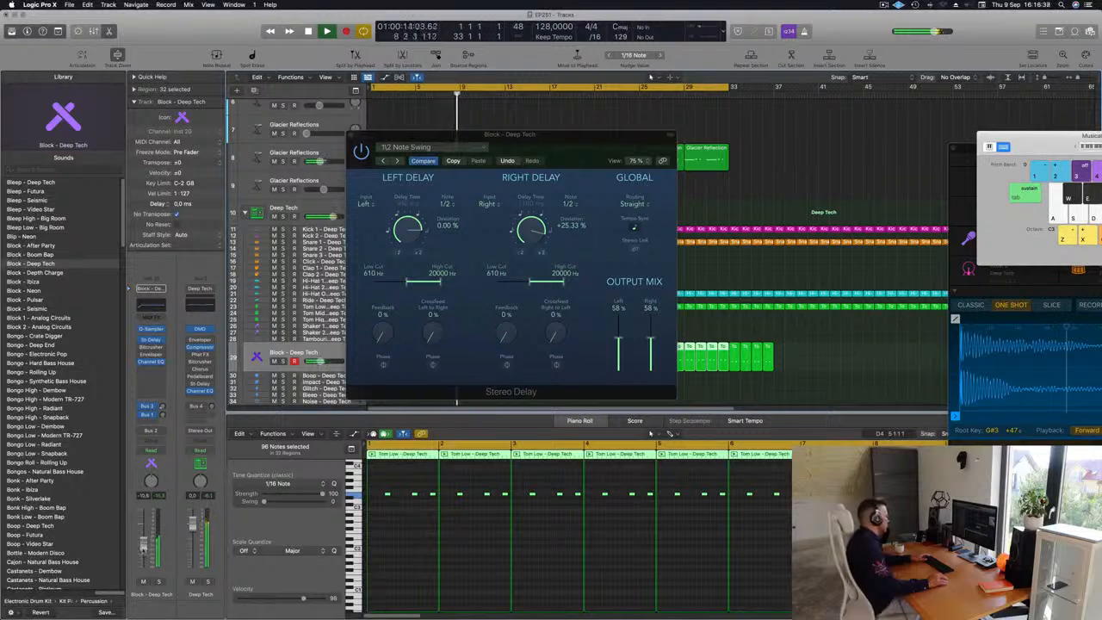
left_click(158, 582)
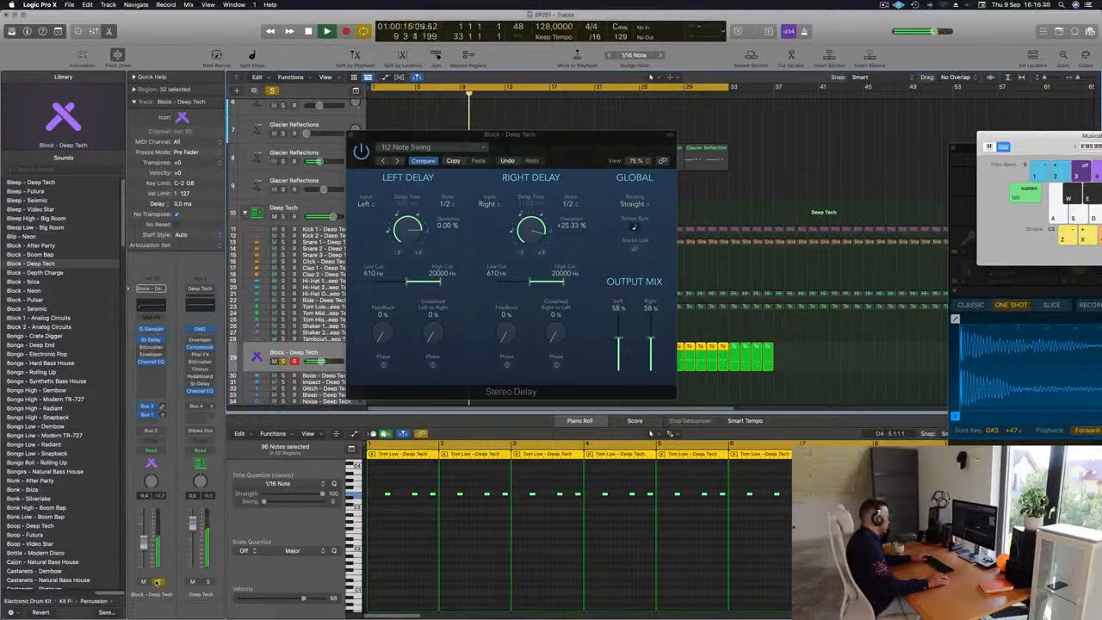
left_click(157, 582)
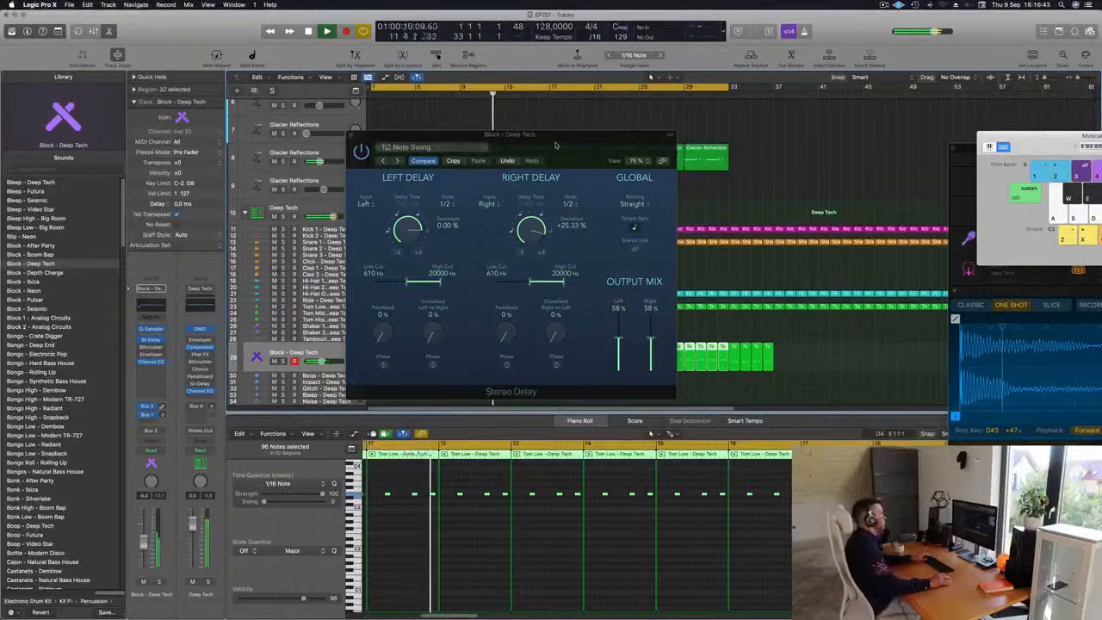
left_click_drag(351, 135, 313, 164)
key("super+w")
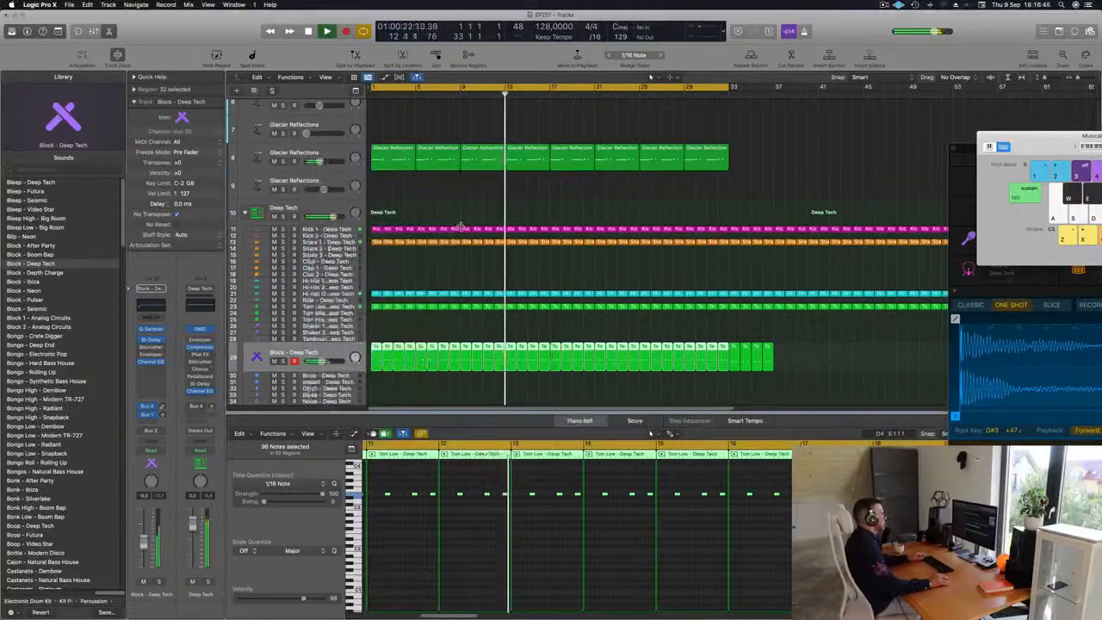
Step: Copy the first Hi-Hat Open region to bar 1 of the Shaker 2 - Deep Tech track
key("super+Left")
key("super+Left")
left_click(602, 268)
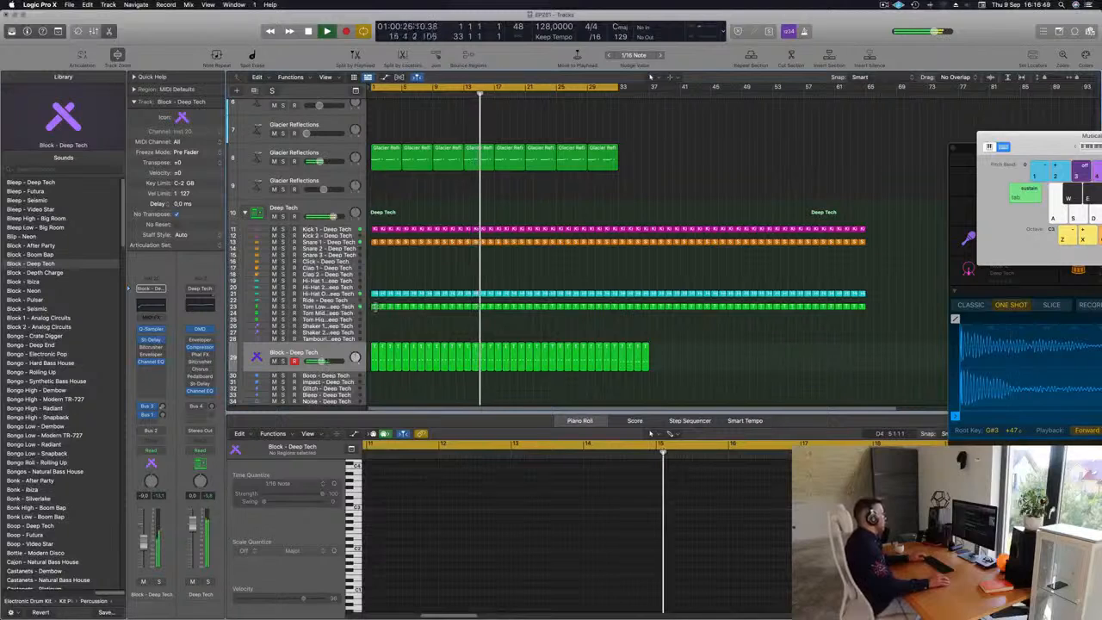
left_click(376, 307)
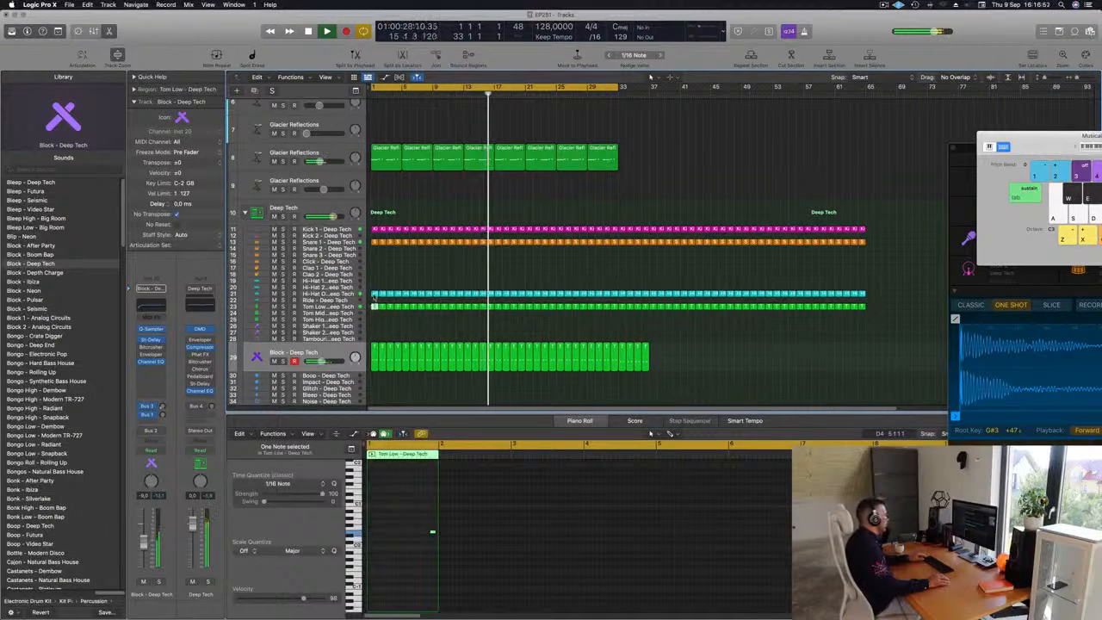
left_click(375, 294)
left_click_drag(375, 295, 374, 332)
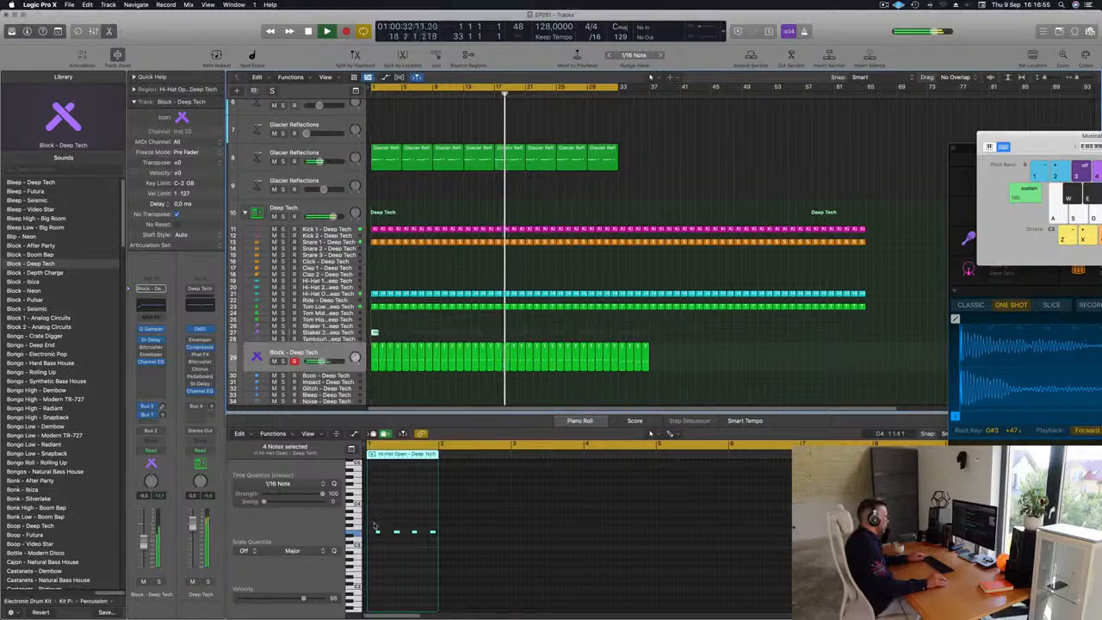
Step: Duplicate the notes in the copied Shaker 2 region into a twelve-note 1/16 pattern and shorten them all
mouse_move(374, 525)
left_mouse_down()
mouse_move(449, 549)
mouse_move(376, 533)
mouse_move(421, 538)
left_mouse_up()
scroll(409, 541, "up", 6)
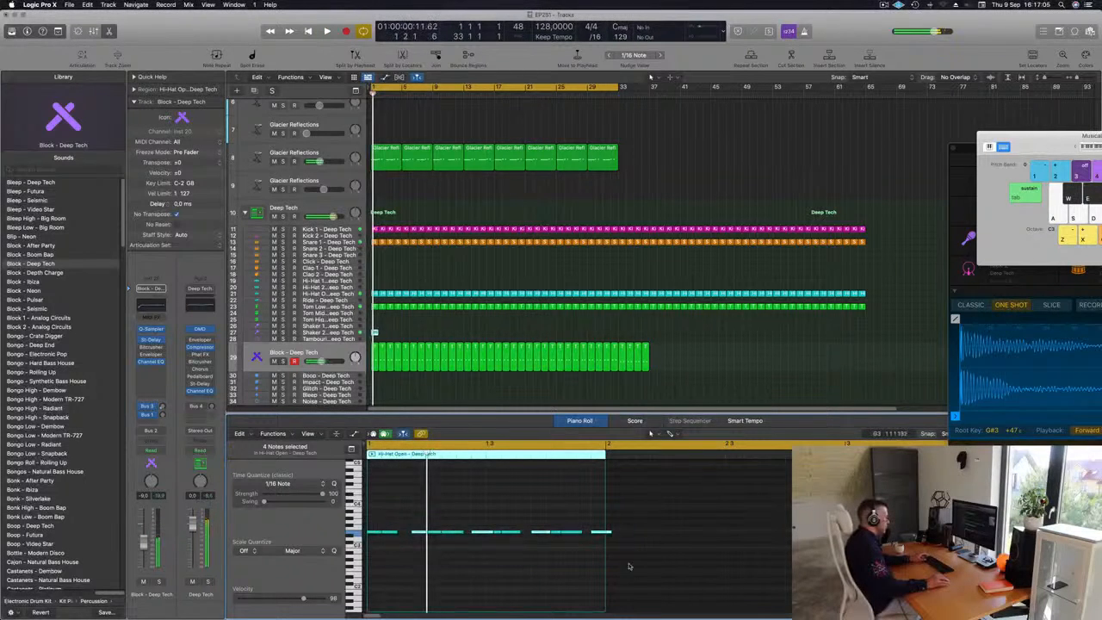
left_click_drag(629, 566, 369, 522)
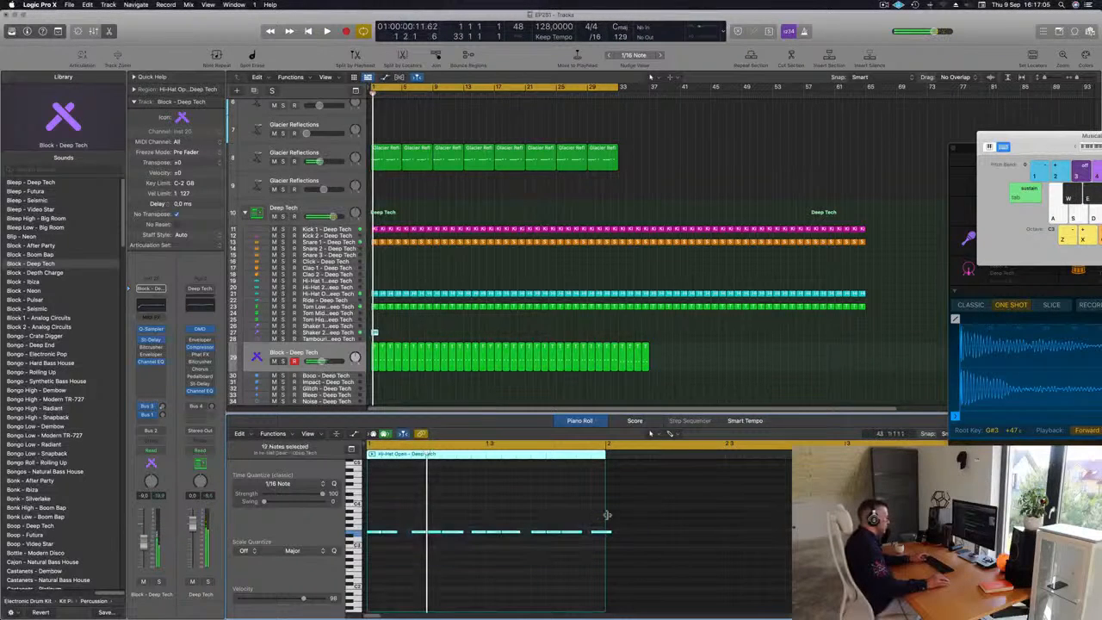
left_click_drag(609, 531, 601, 533)
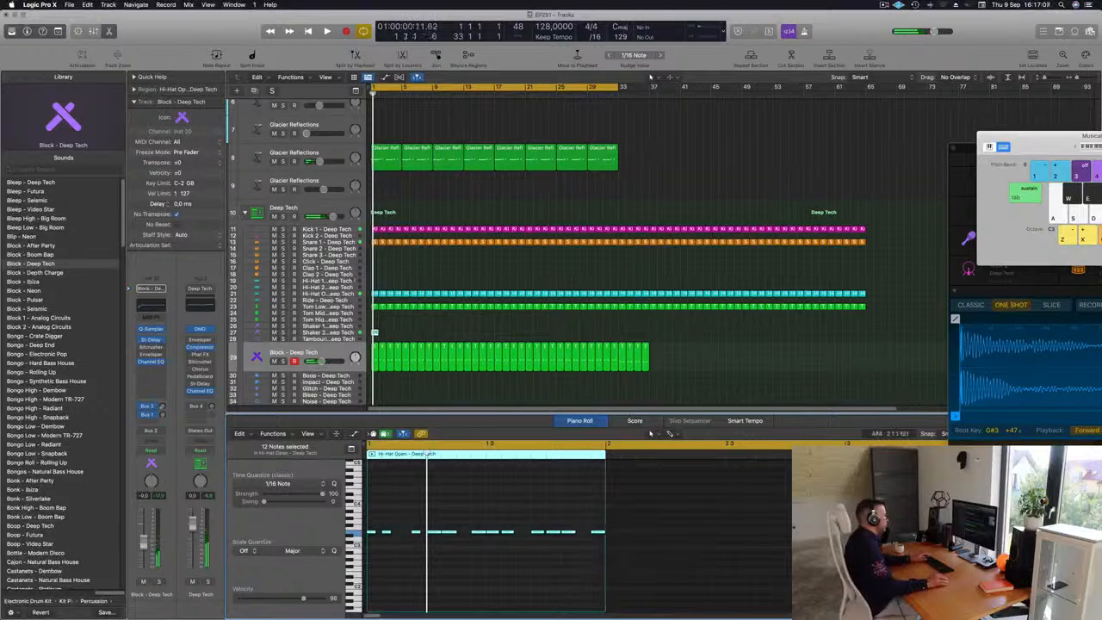
Step: Select the Shaker 2 - Deep Tech track, start playback and lower its volume to -16.4 dB
left_click(353, 332)
key("space")
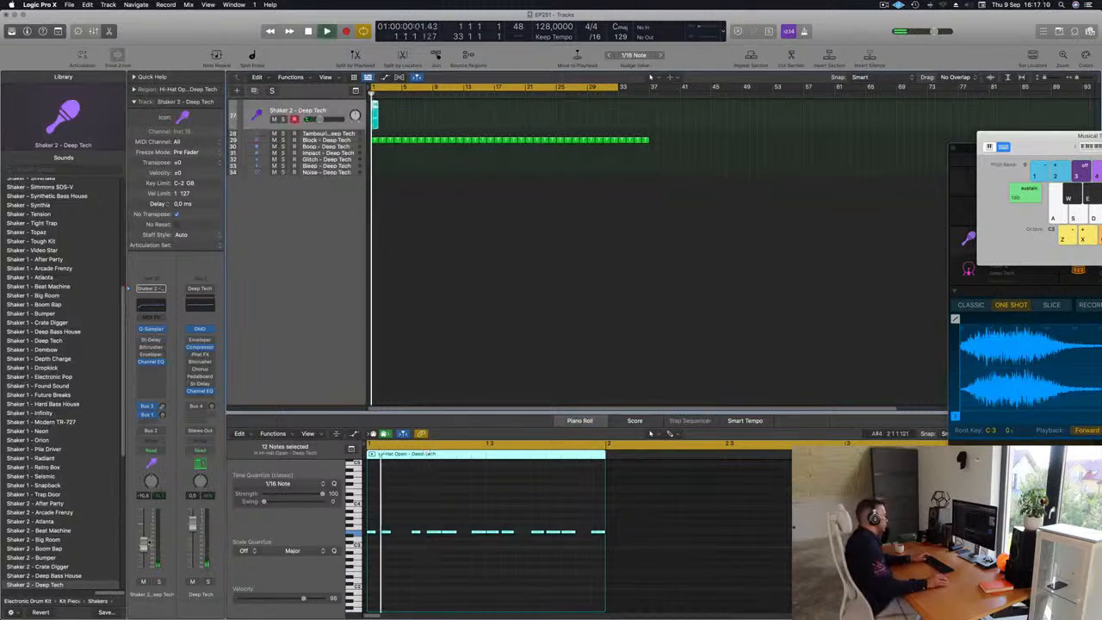
left_click_drag(144, 548, 144, 555)
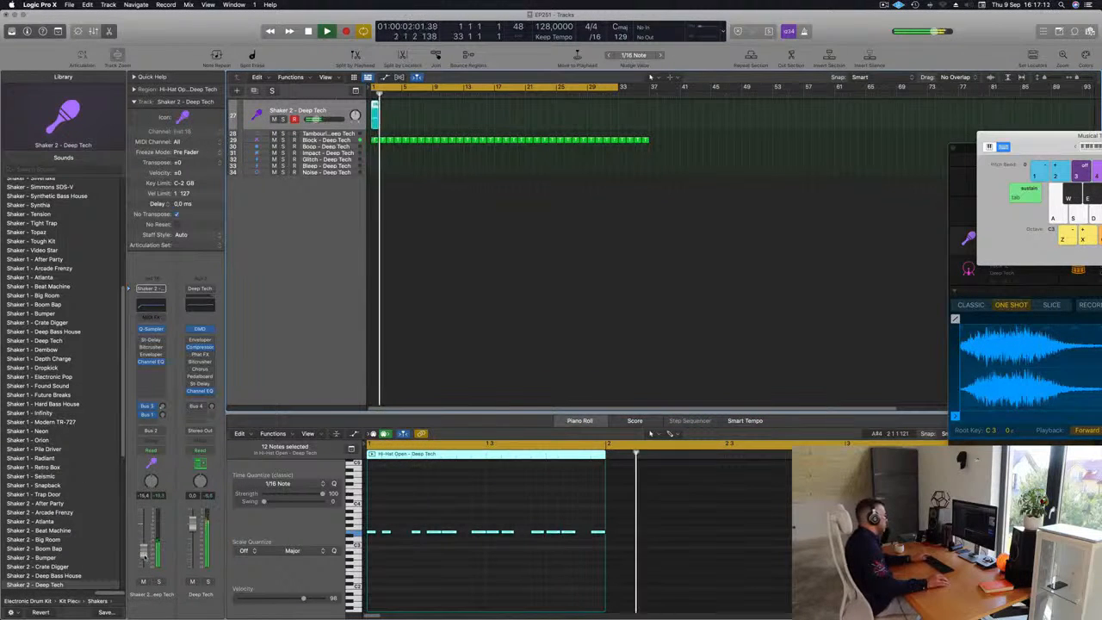
Step: Repeat the Shaker 2 region across the 32 bars and delete the surplus Shaker 2 and Block regions from bar 33 on
key("space")
key("space")
scroll(457, 221, "up", 10)
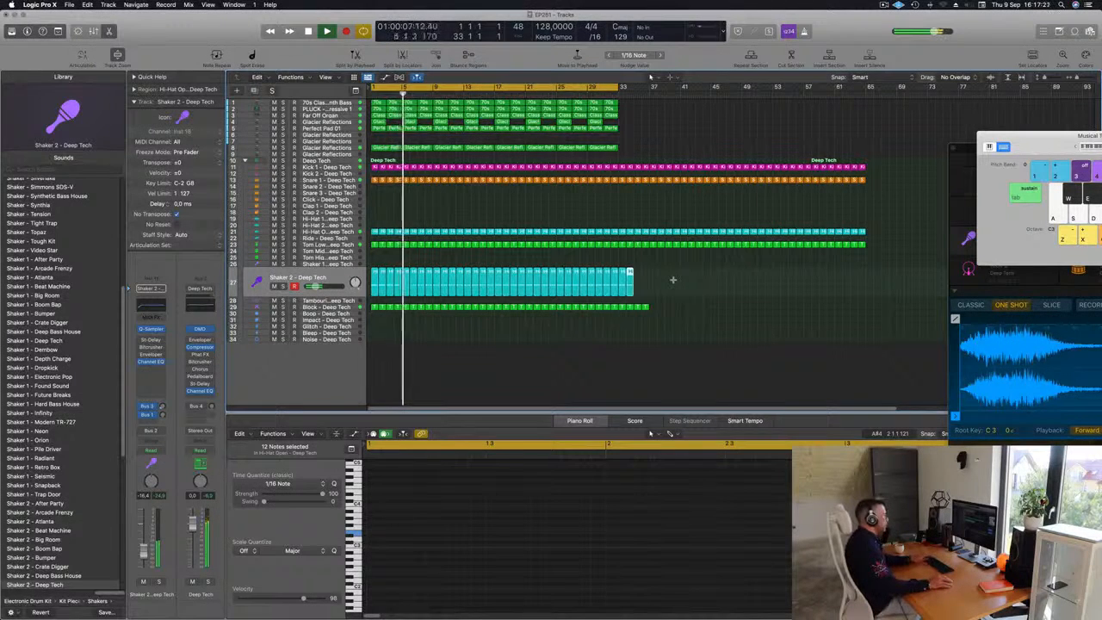
left_click_drag(659, 266, 615, 337)
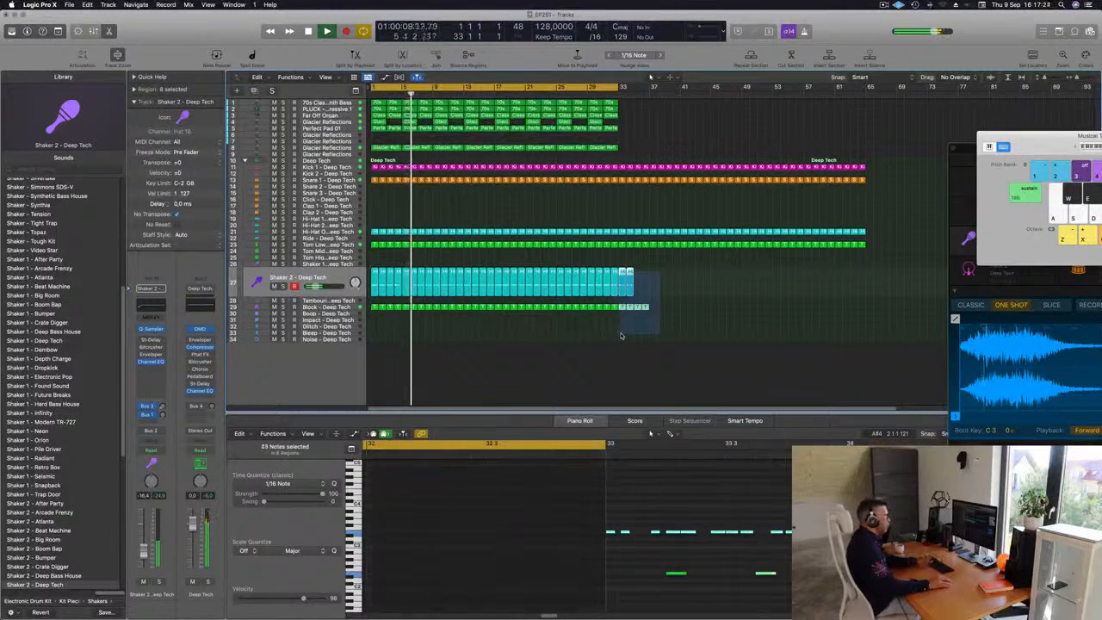
key("Delete")
Step: Lower the Shaker 2 track's volume to about -31 dB while the full arrangement plays
key("space")
key("super+a")
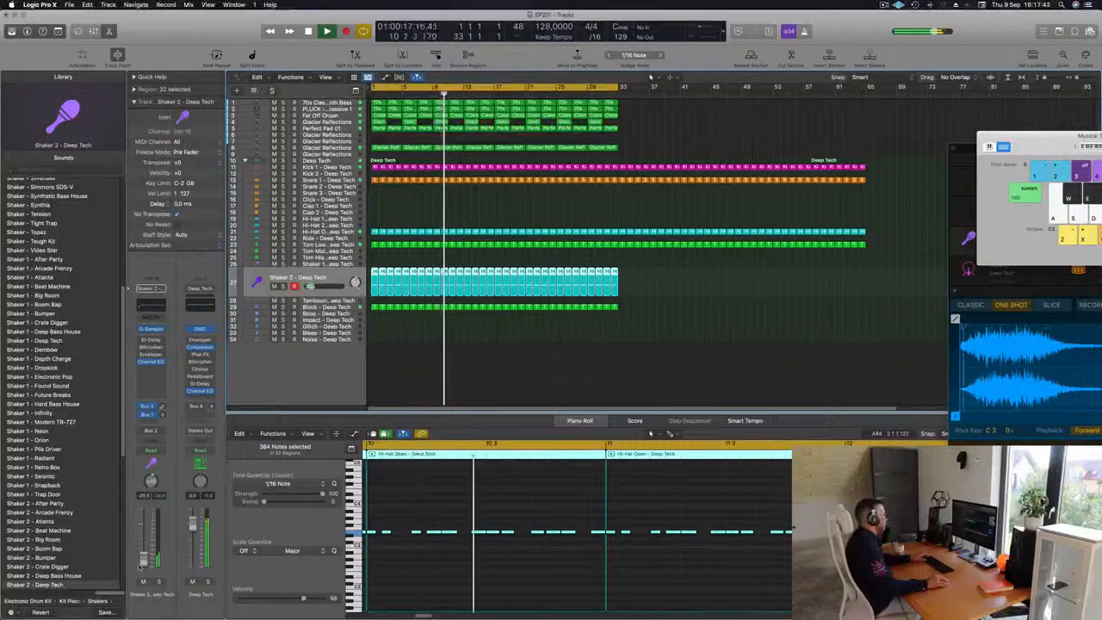
left_click(516, 394)
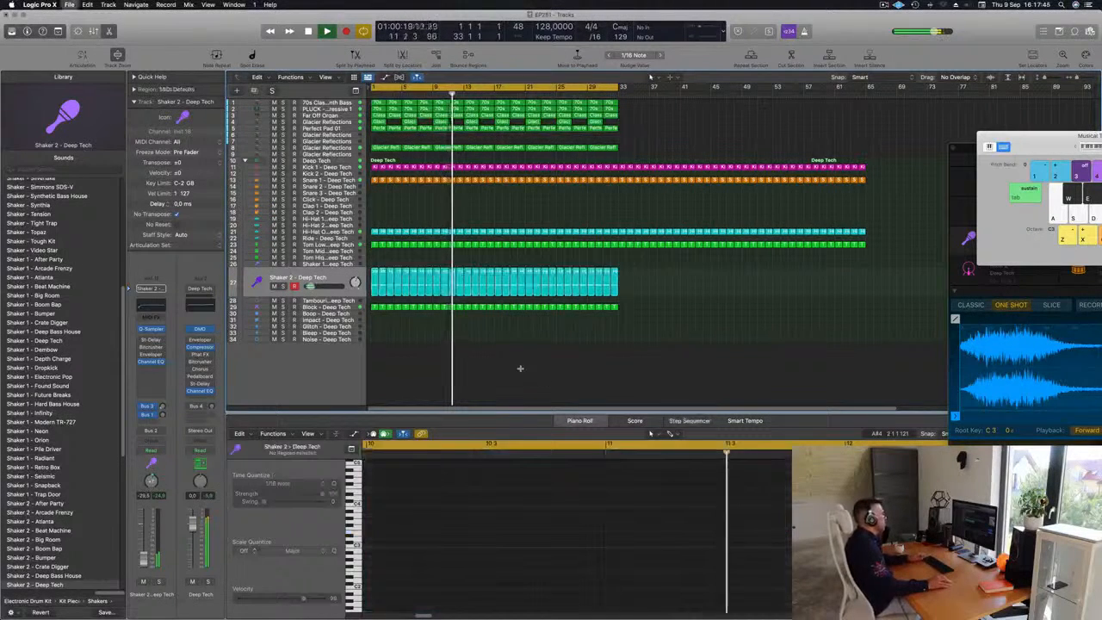
key("super+Left")
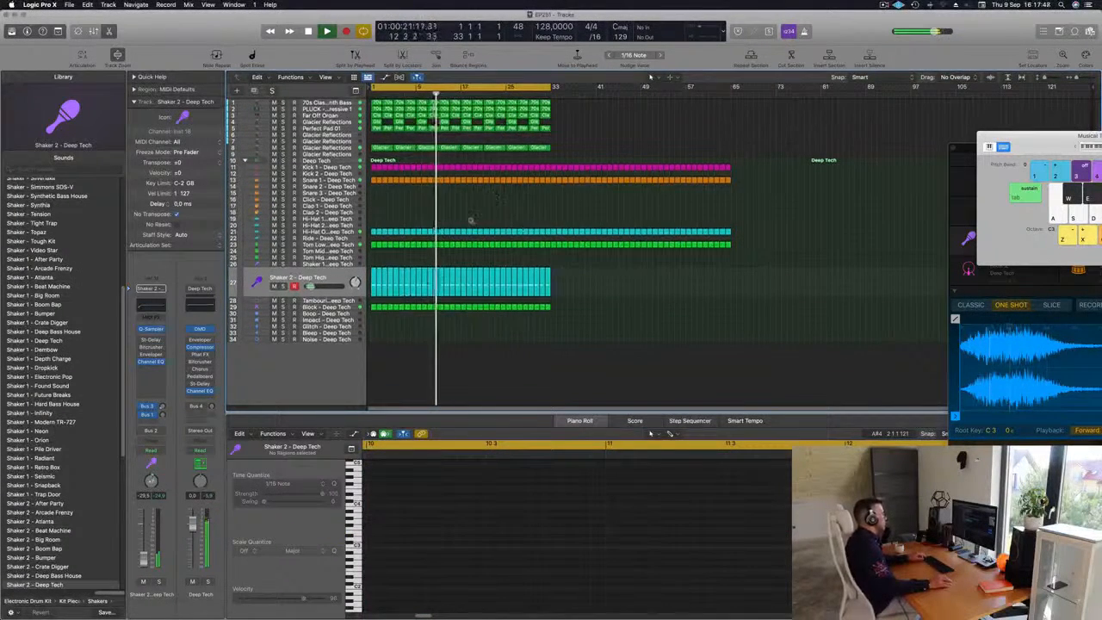
key("super+Right")
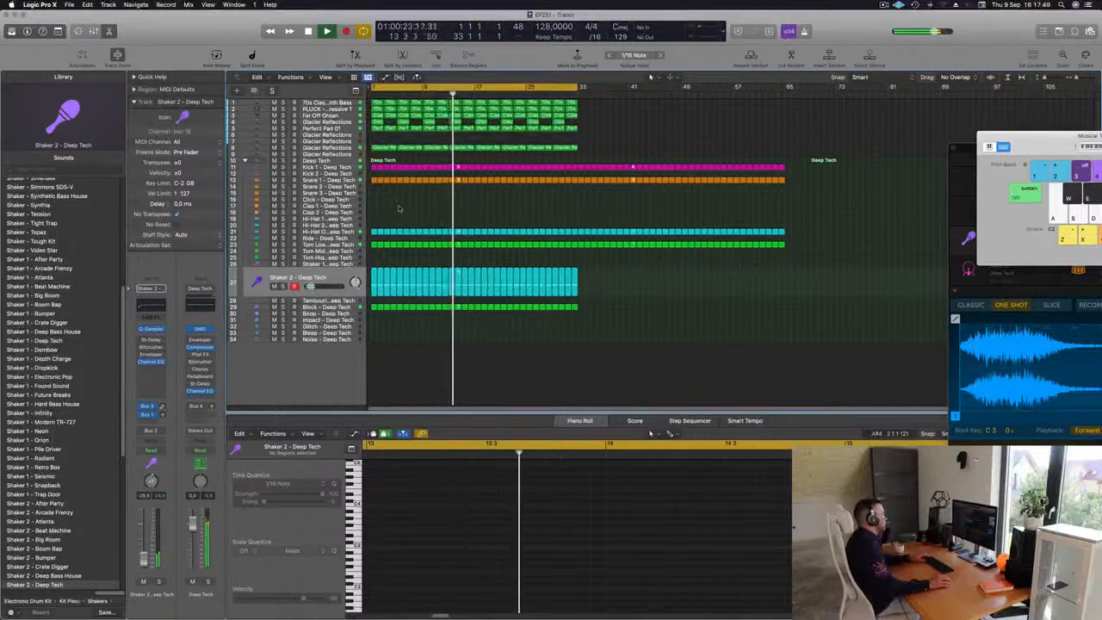
key("super+a")
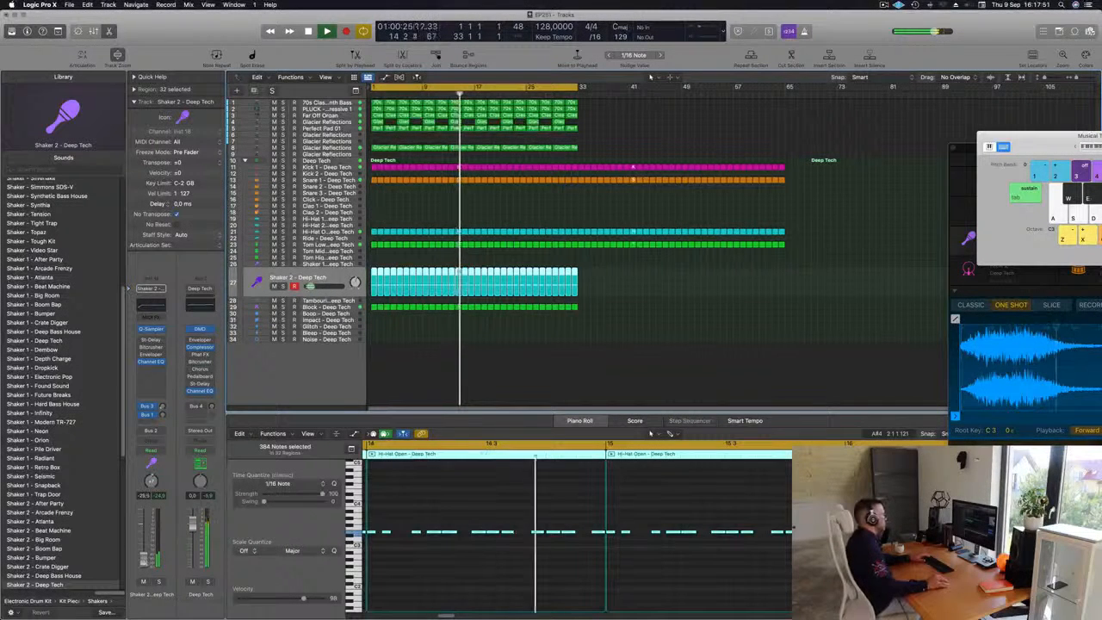
left_click(626, 144)
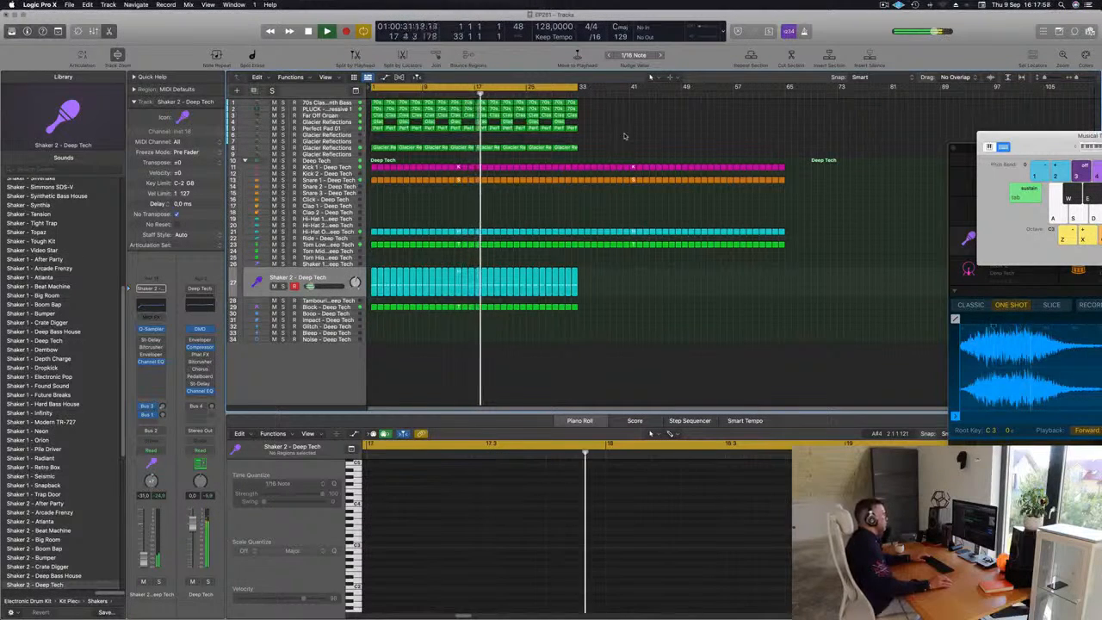
Step: Delete the kick, snare, open hi-hat and low tom regions from bar 33 on
key("super+a")
key("l")
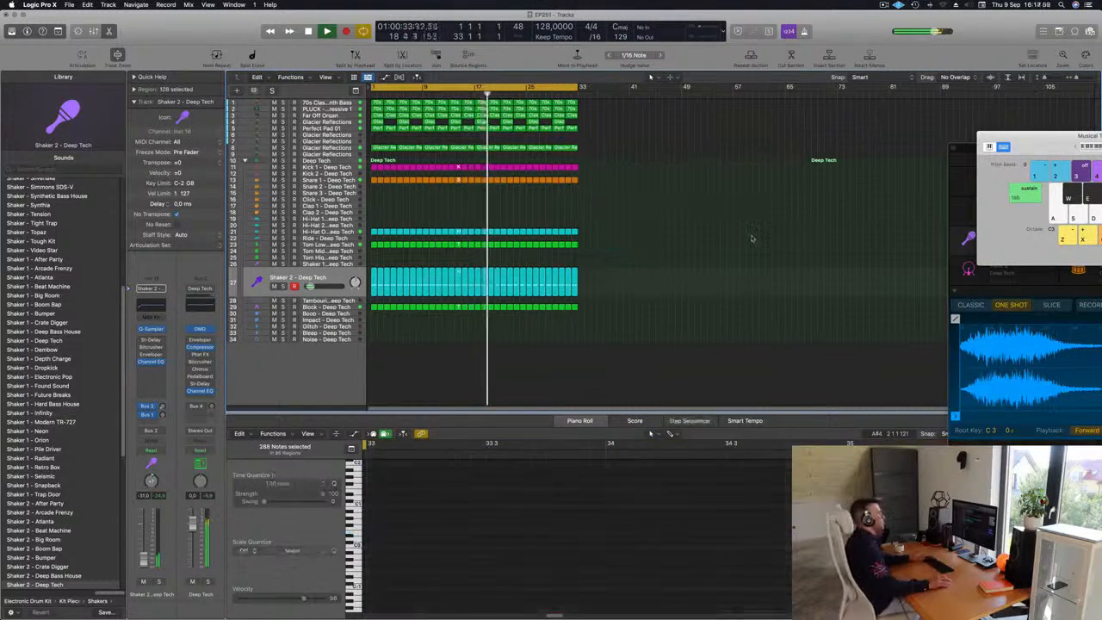
Step: Copy the first Tom Low region onto the Tom High track at bar 1
left_click(751, 238)
scroll(537, 234, "up", 2)
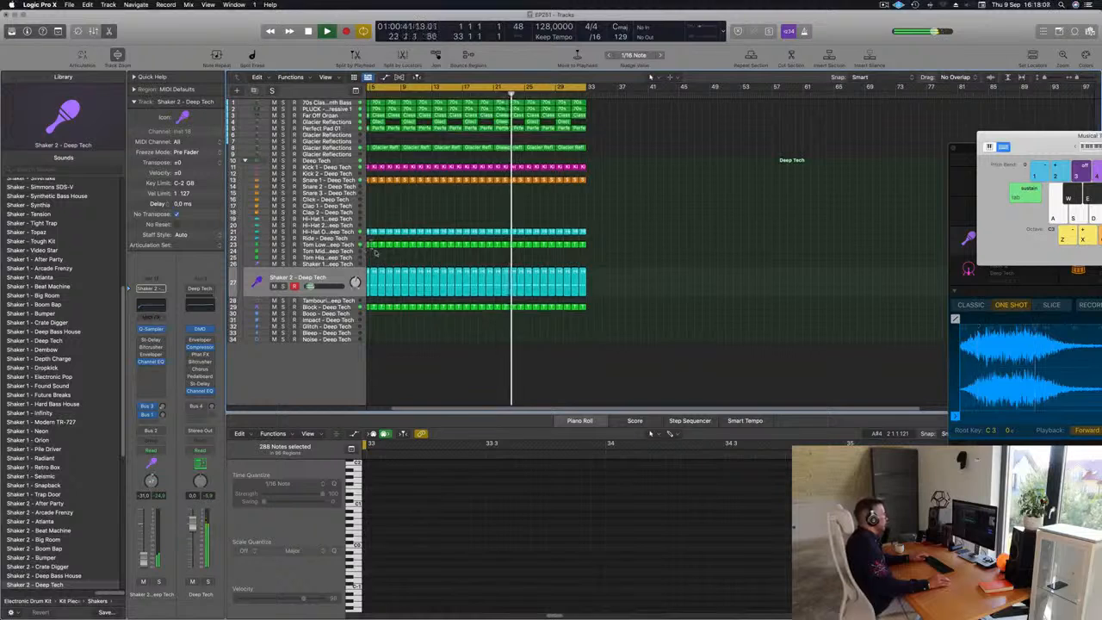
scroll(385, 255, "up", 2)
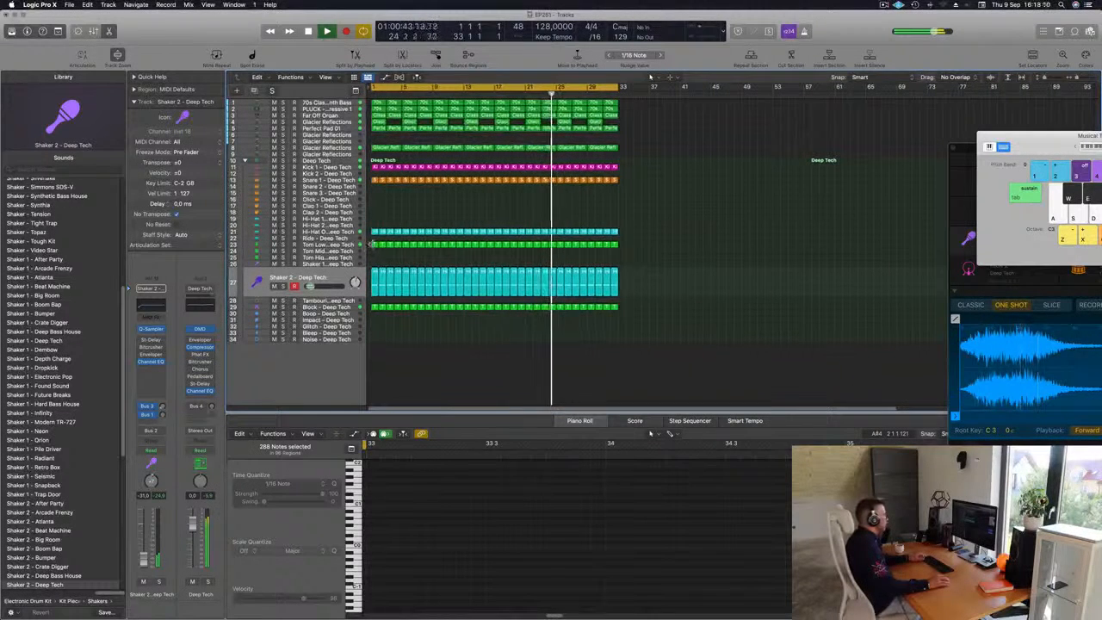
left_click_drag(372, 244, 375, 258)
Step: Transpose the copied tom note up by octaves, and move it to a lower pitch on the second sixteenth of bar 1
left_click_drag(388, 484, 438, 614)
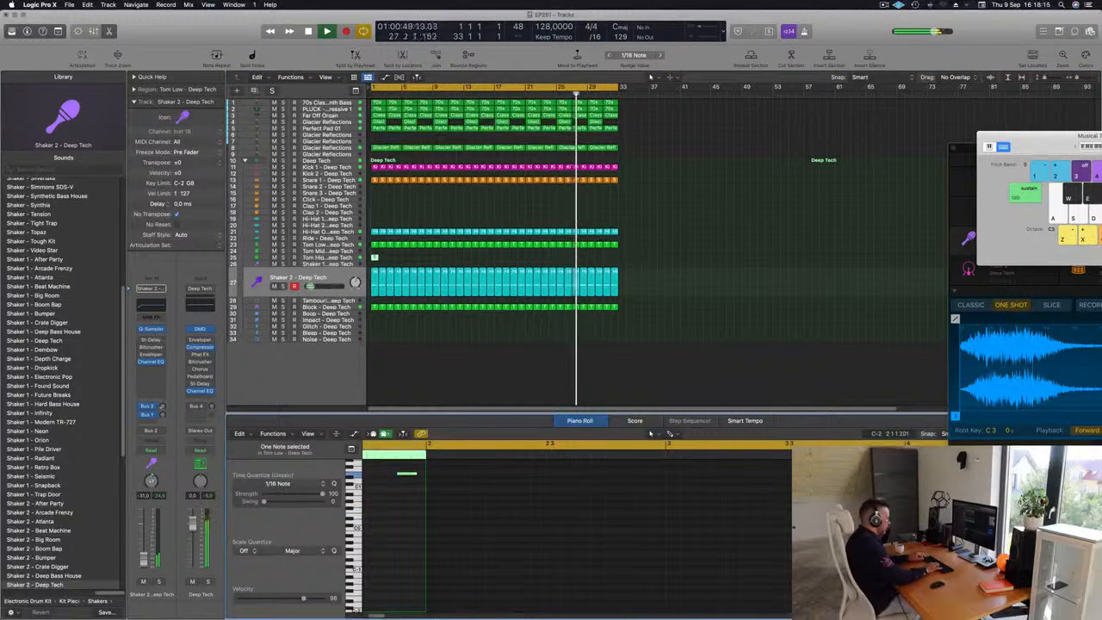
key("alt+shift+Up")
key("alt+shift+Up")
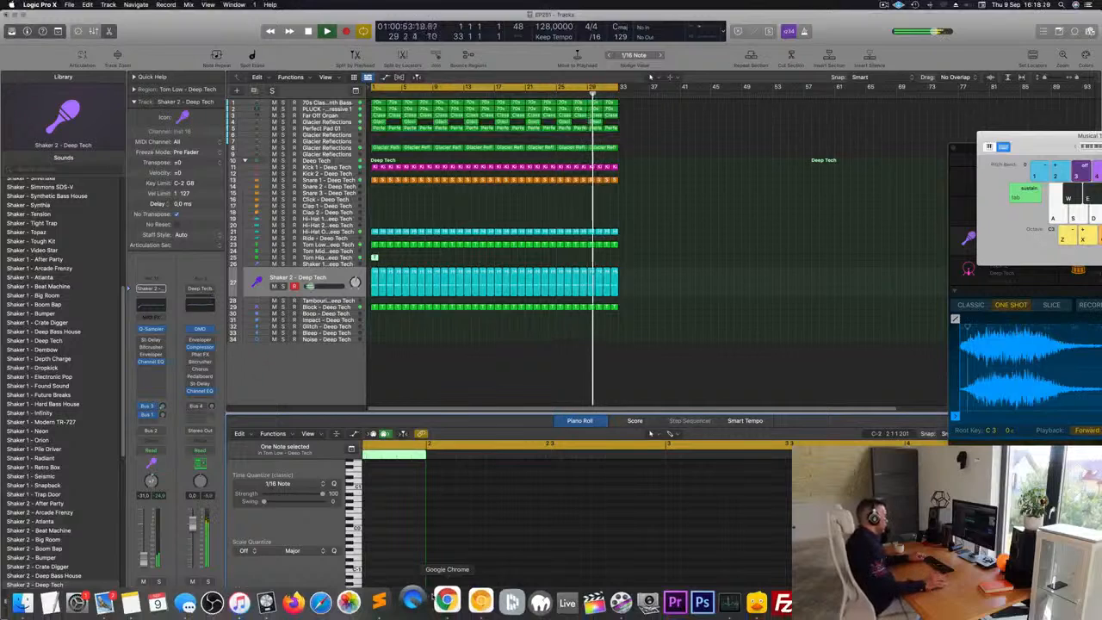
left_click(403, 514)
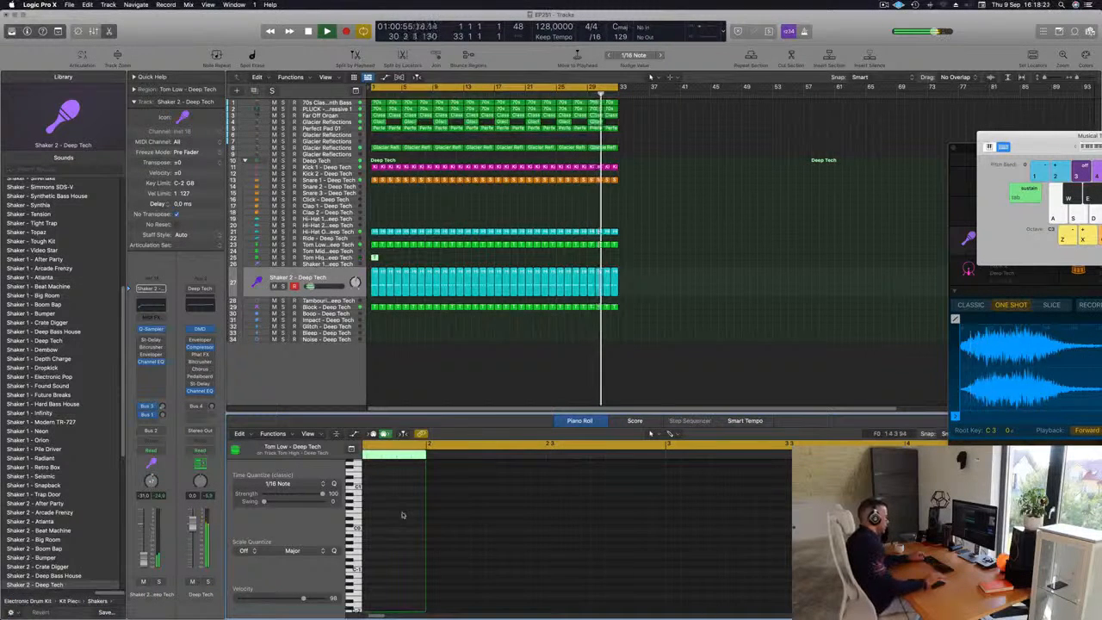
scroll(397, 515, "up", 5)
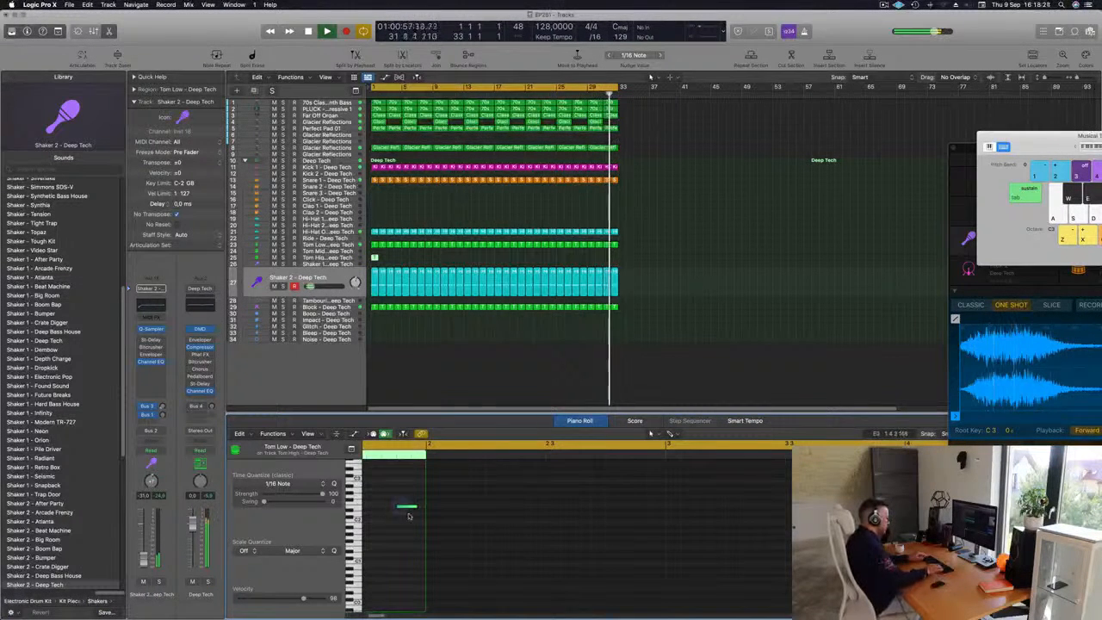
left_click(408, 510)
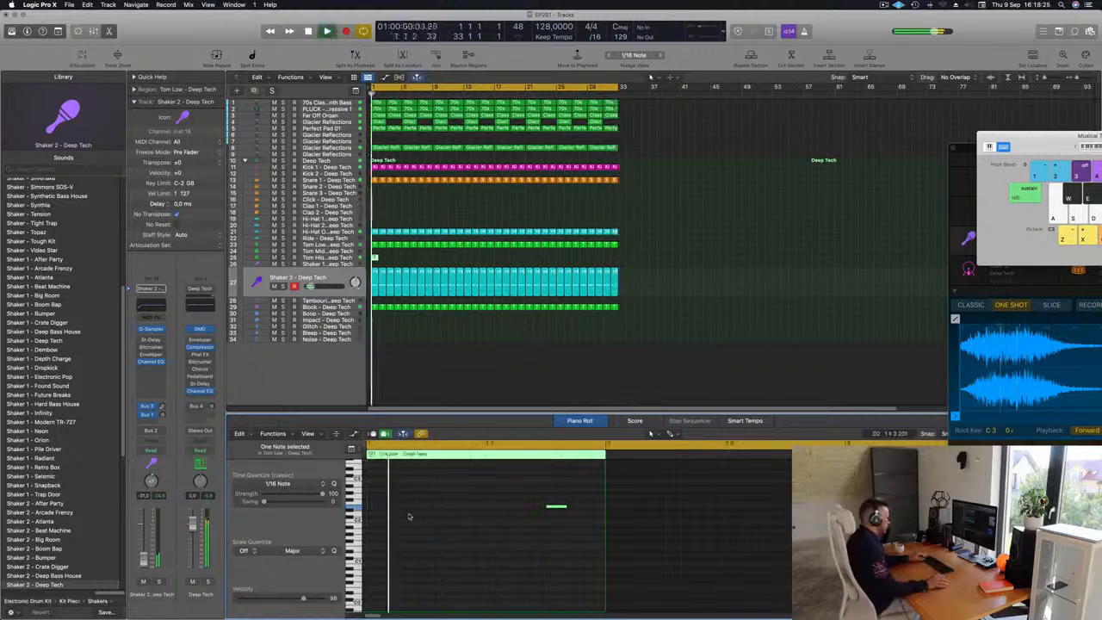
left_click_drag(521, 503, 393, 591)
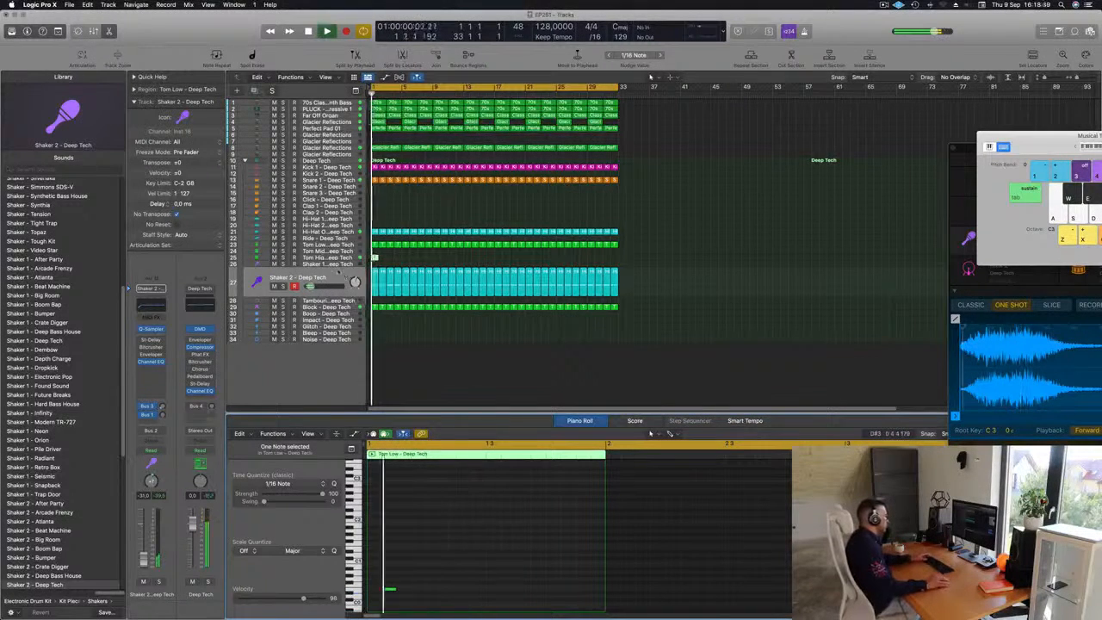
Step: Select the Tom High track and duplicate its note at the same pitch to just before the third beat
left_click(346, 257)
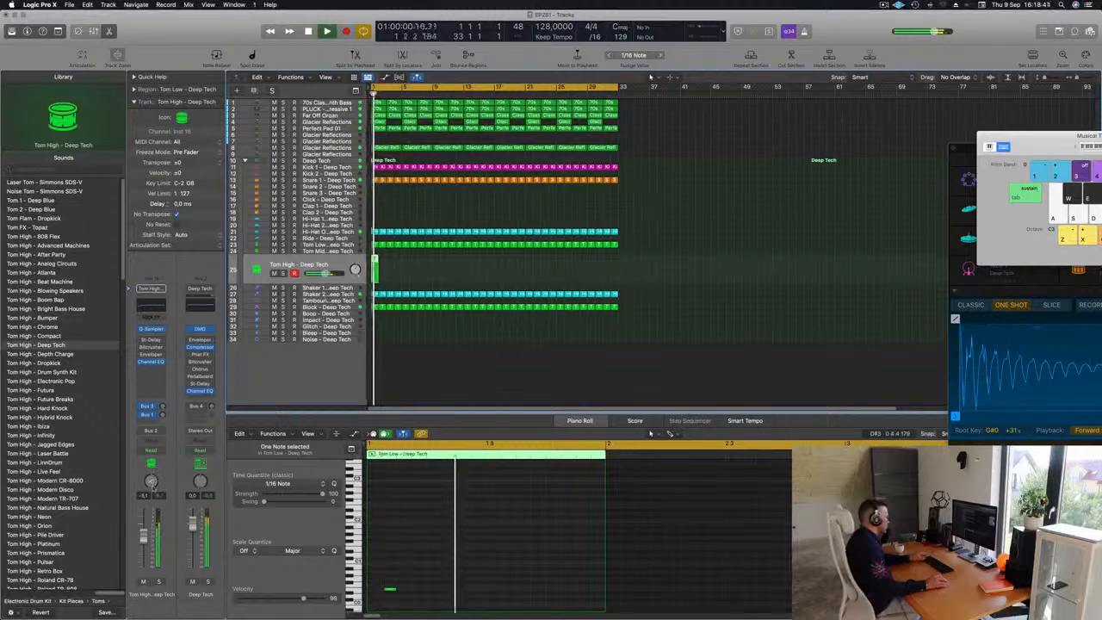
scroll(404, 576, "down", 1)
left_click(388, 590)
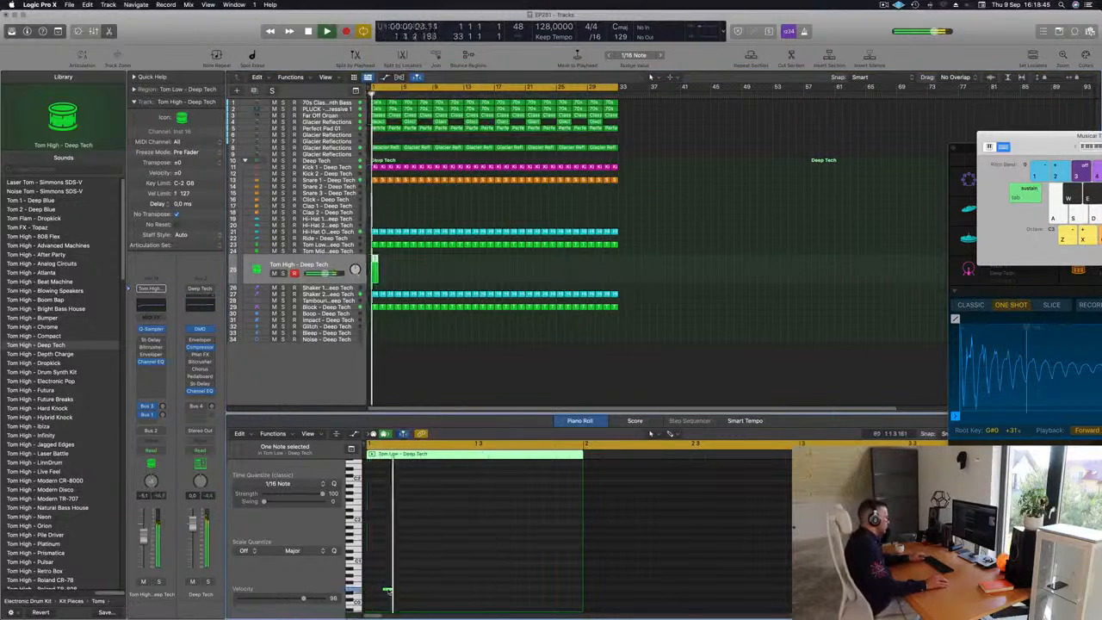
left_click_drag(388, 591, 467, 590)
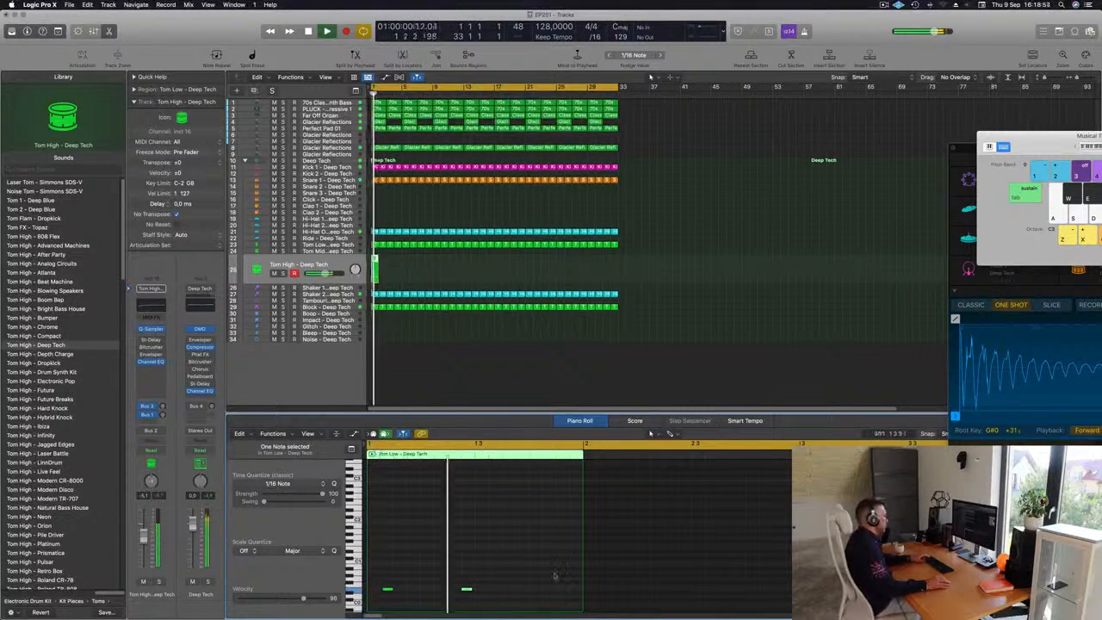
Step: Repeat the one-bar Tom High region to fill the loop up to bar 33 and restart playback
left_click(379, 272)
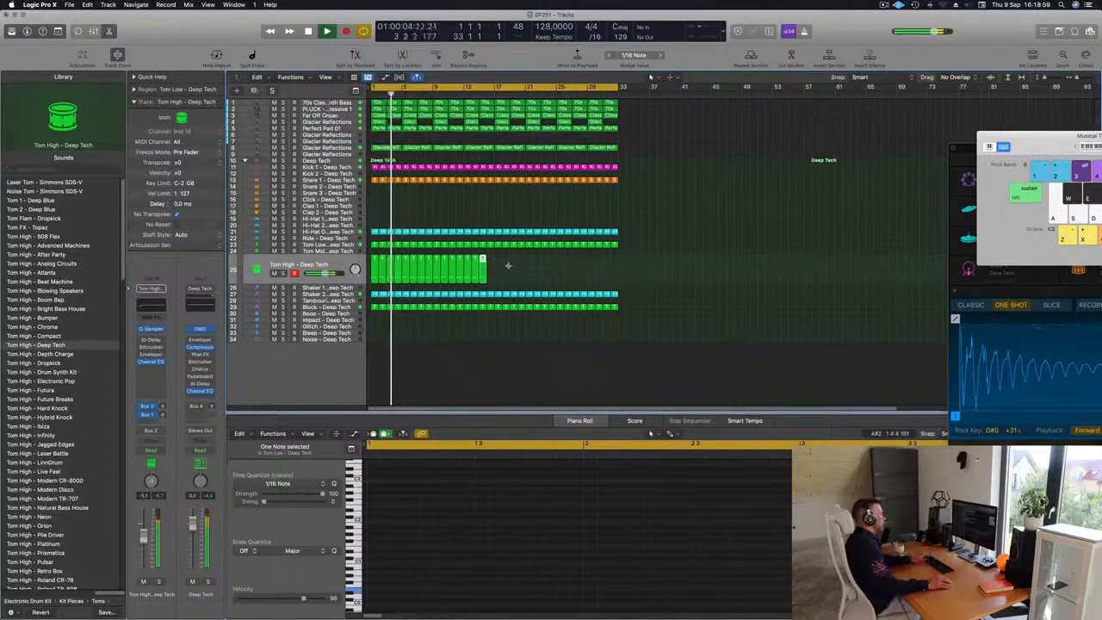
mouse_move(508, 266)
left_mouse_down()
mouse_move(401, 276)
mouse_move(491, 265)
left_mouse_up()
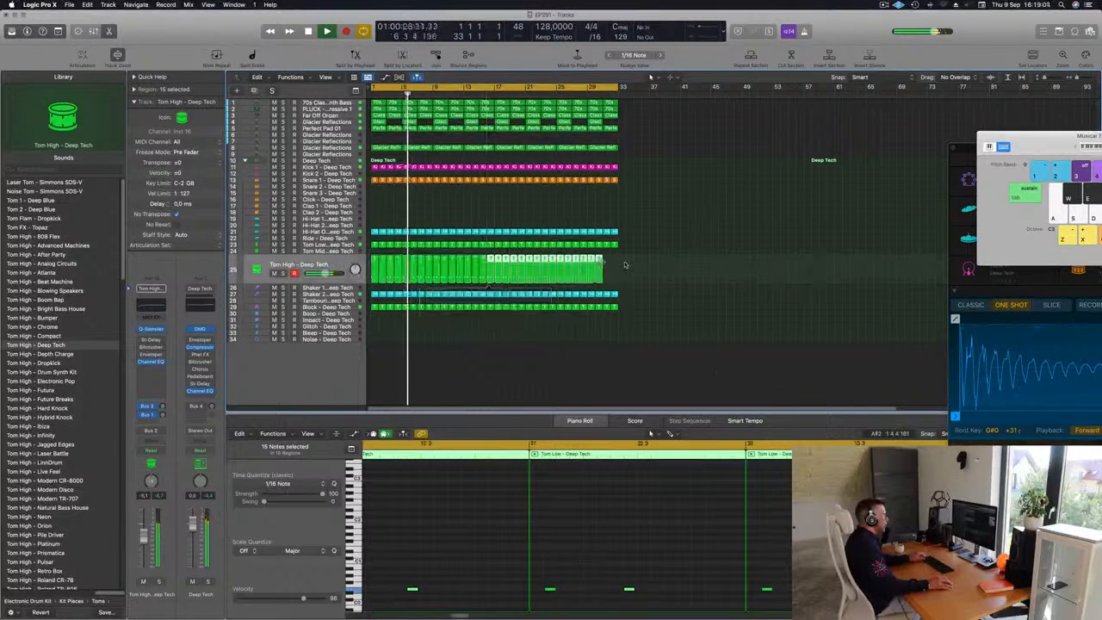
left_click(596, 260)
left_click_drag(590, 260, 607, 260)
key("space")
key("space")
Step: Load the Dual 1/8 Note preset in the Tom High track's Stereo Delay and lower the track's volume to about -15 dB
left_click(318, 268)
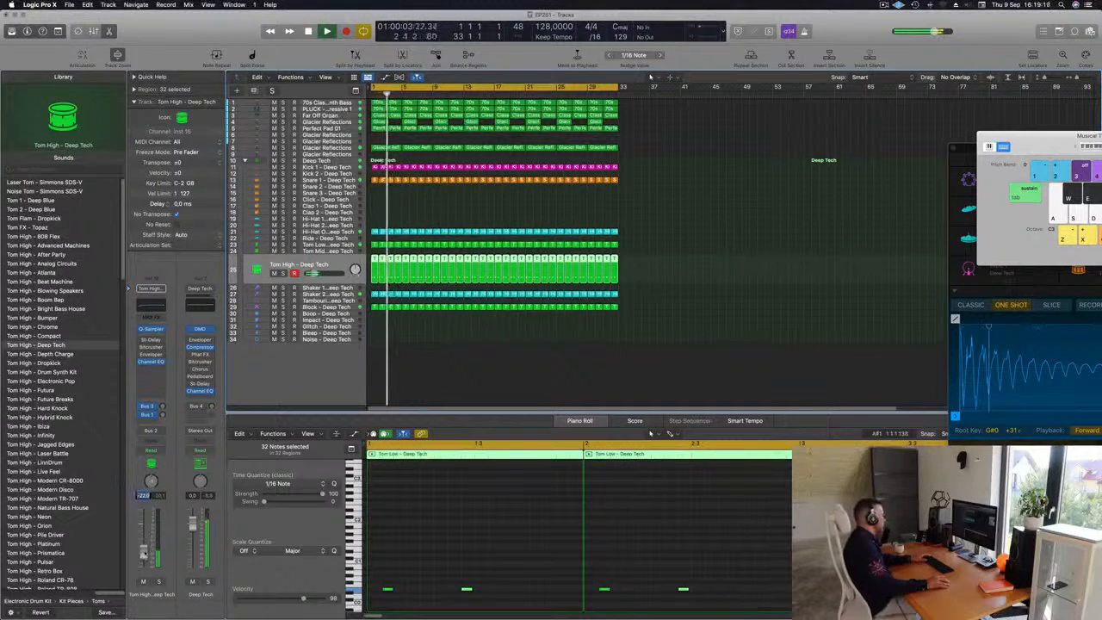
left_click(152, 339)
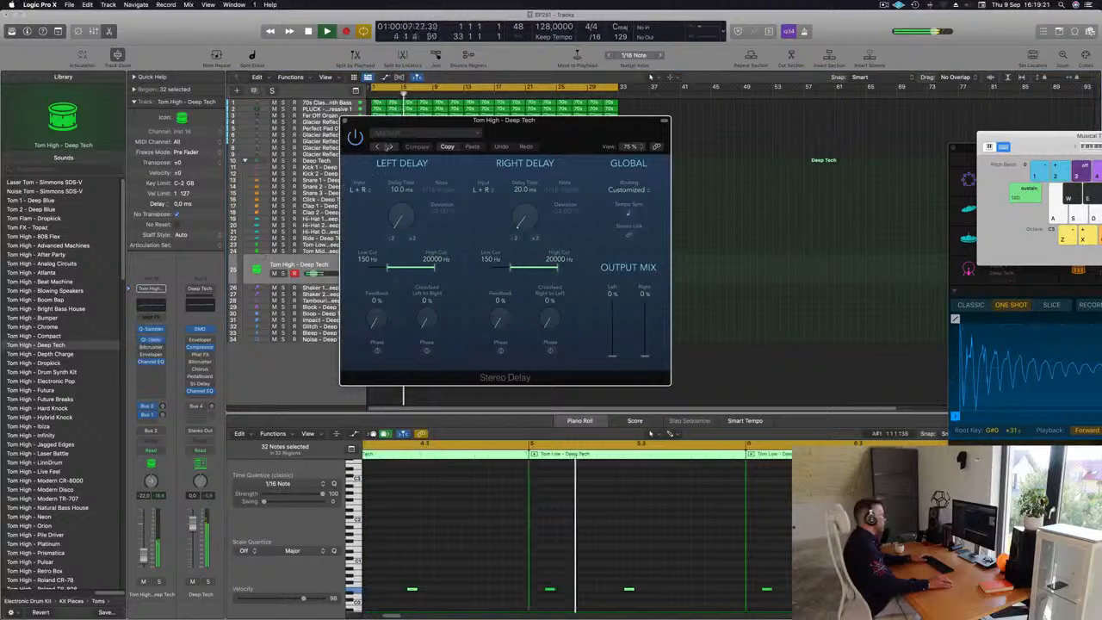
left_click(378, 147)
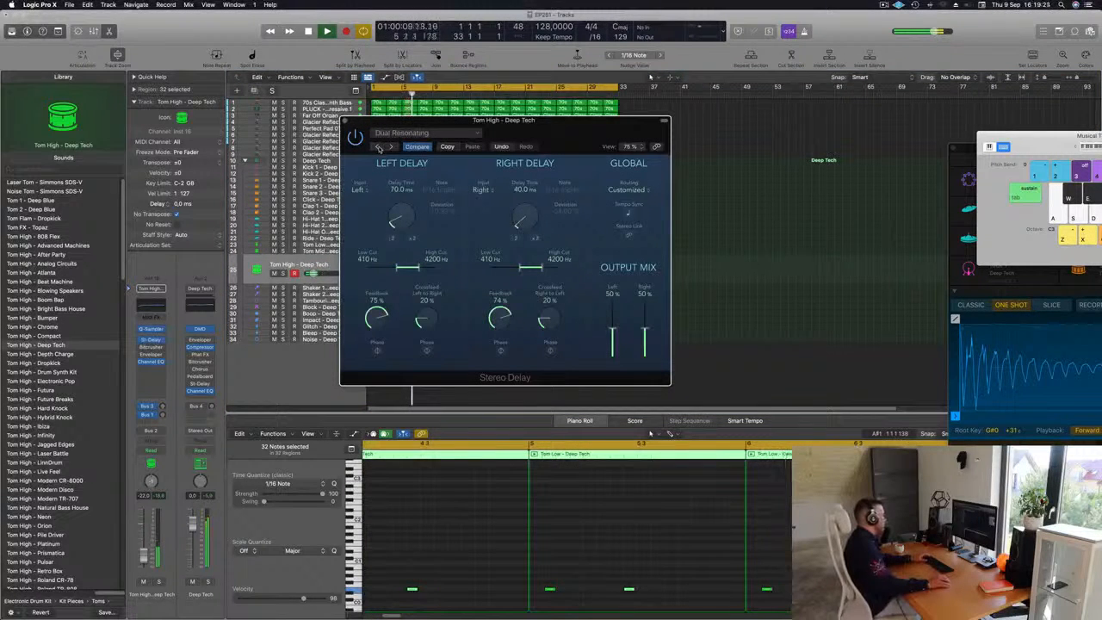
left_click_drag(144, 556, 144, 549)
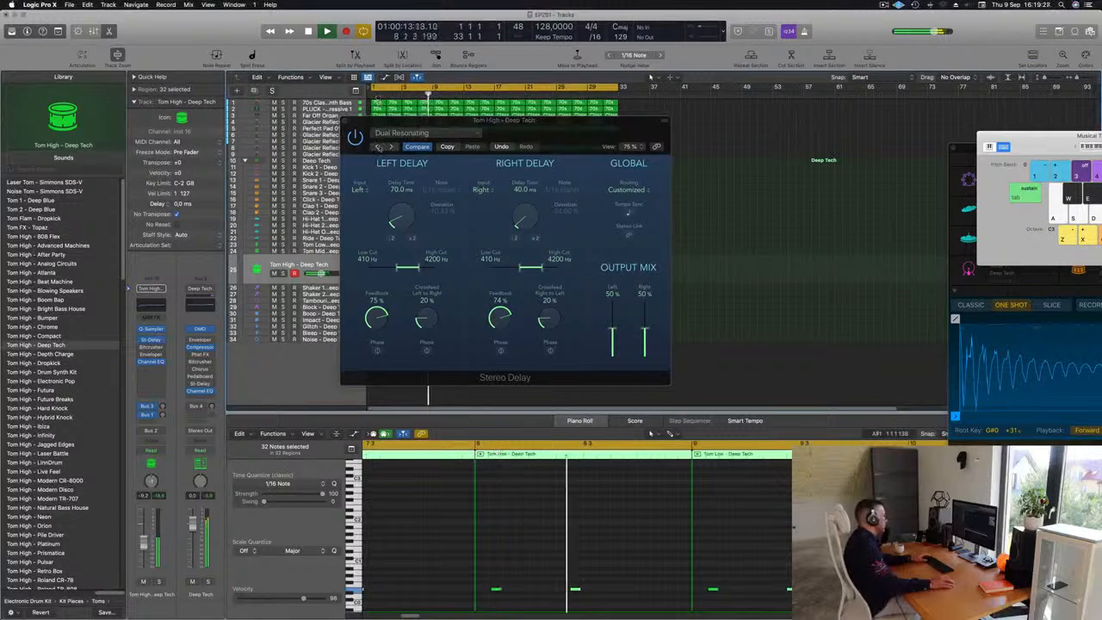
left_click(377, 147)
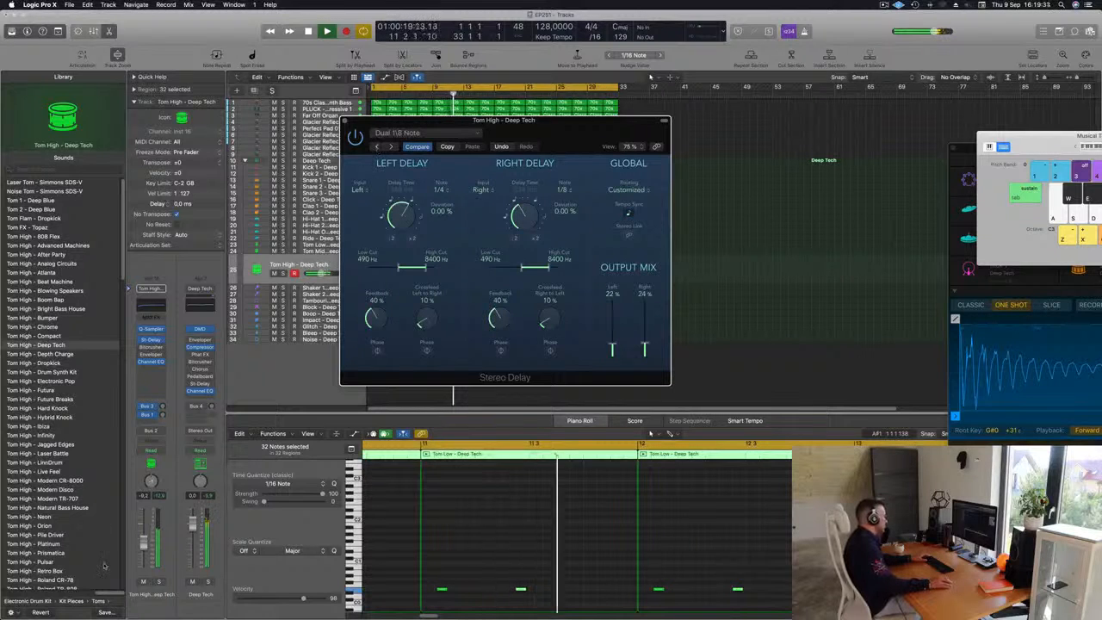
left_click_drag(143, 545, 144, 540)
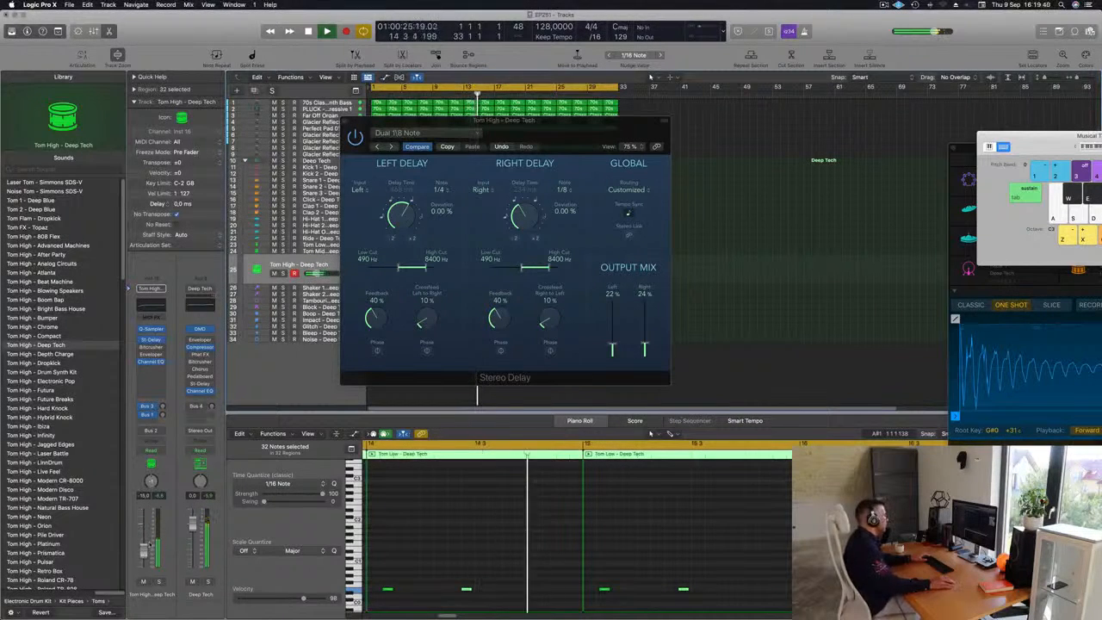
left_click(349, 122)
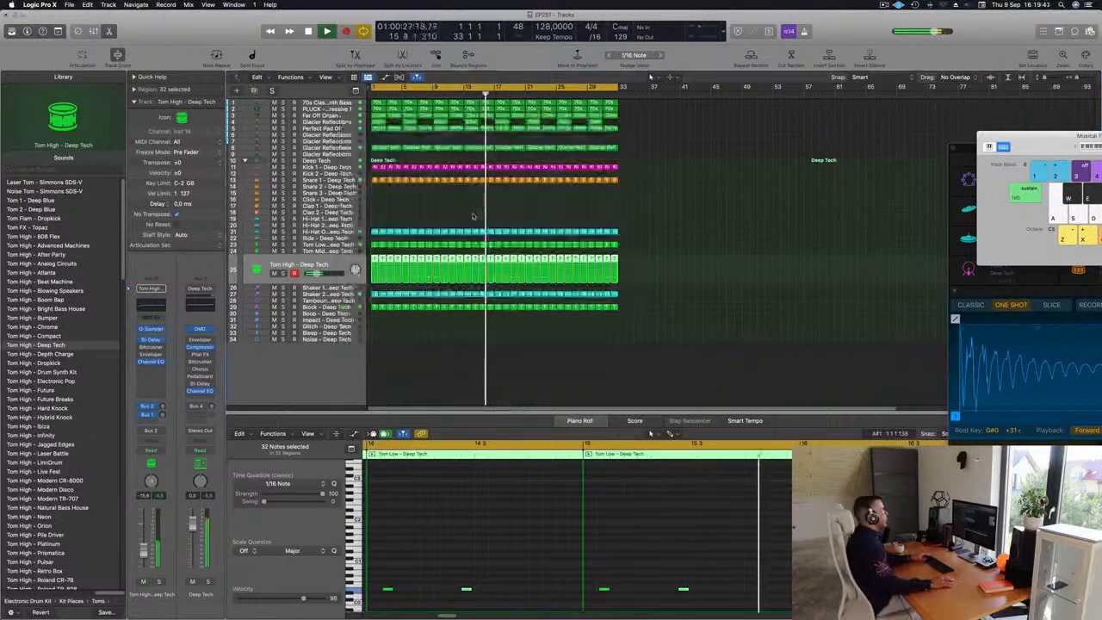
Step: Adjust the Alchemy cutoff on the Perfect Pad 01 track while it plays soloed, and unsolo the track
left_click(320, 129)
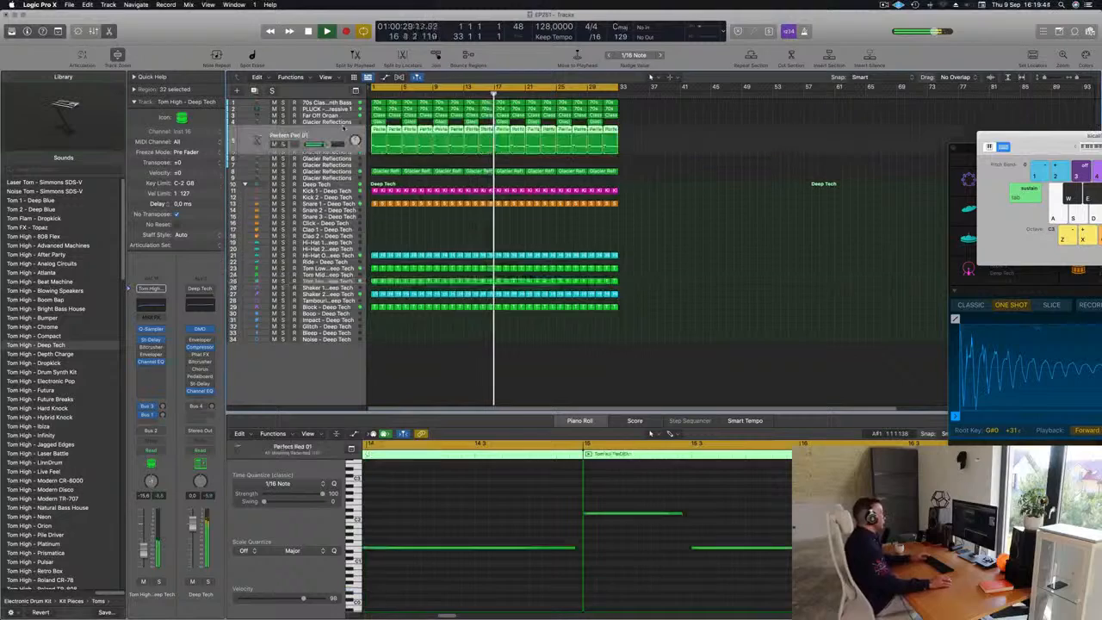
left_click(151, 381)
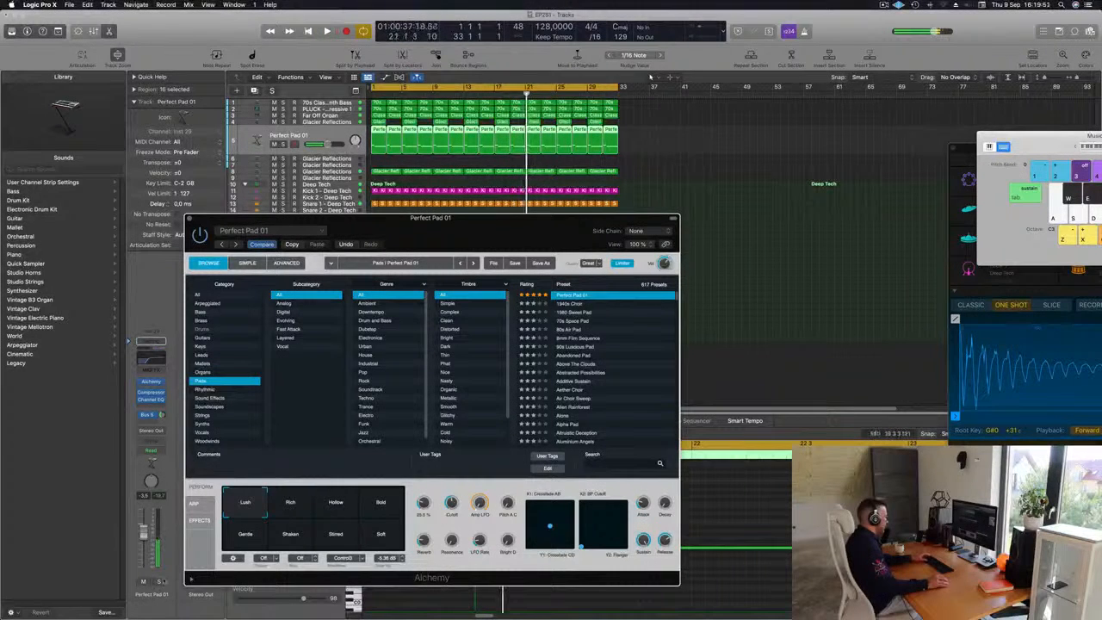
left_click(158, 581)
key("Return")
left_click(451, 507)
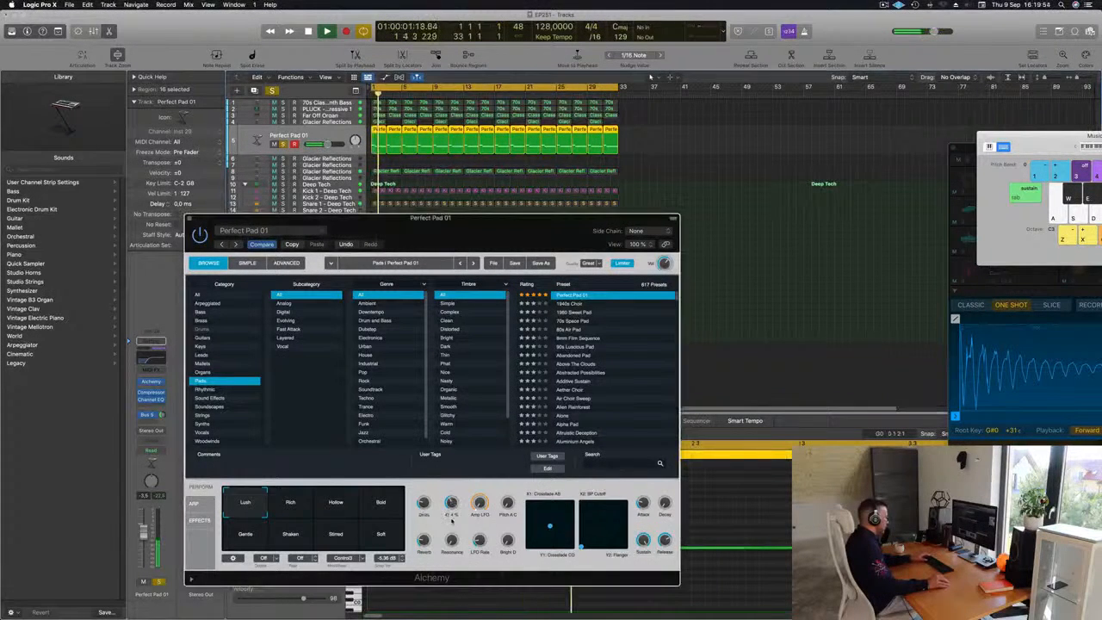
left_click_drag(458, 493, 456, 523)
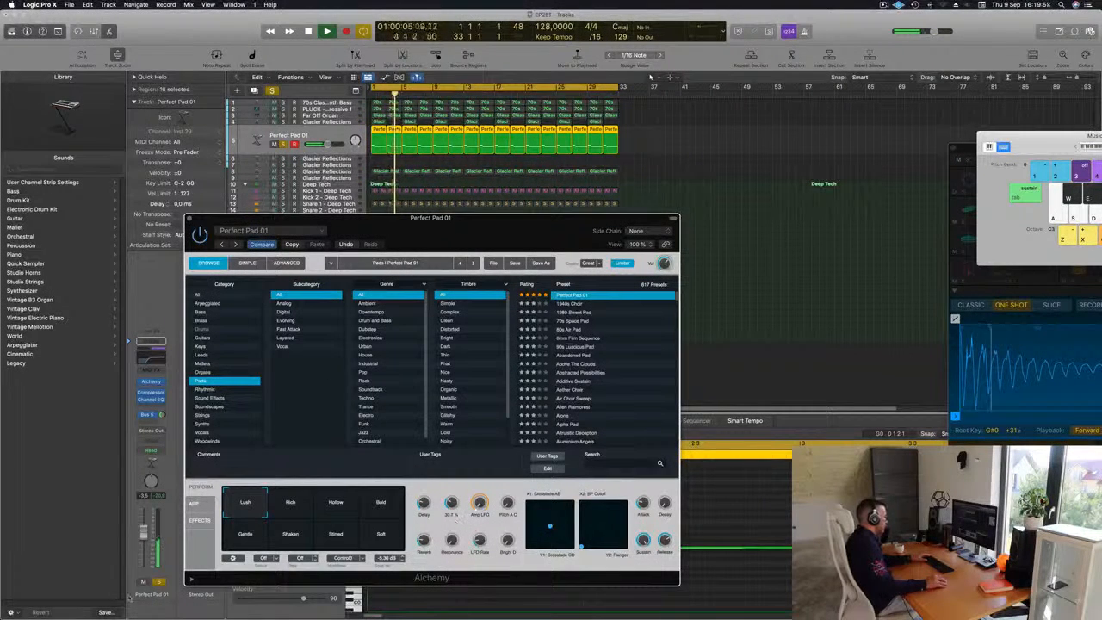
left_click(158, 581)
key("Return")
Step: Create a new track with the same settings as Perfect Pad 01 and move its Alchemy window clear of the track list
left_click_drag(198, 220, 177, 275)
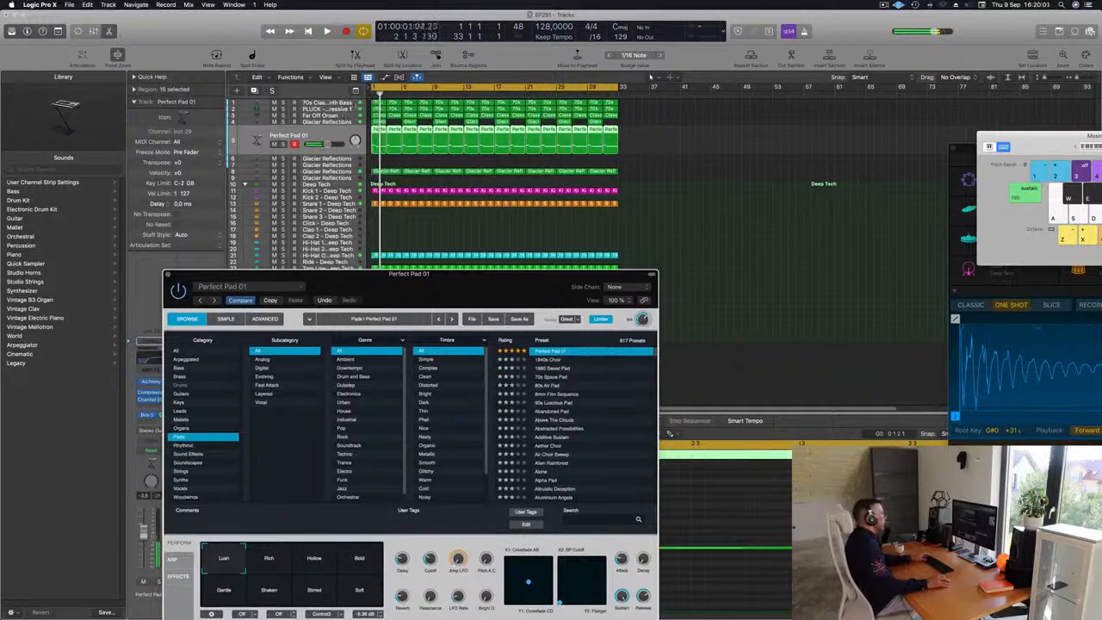
key("space")
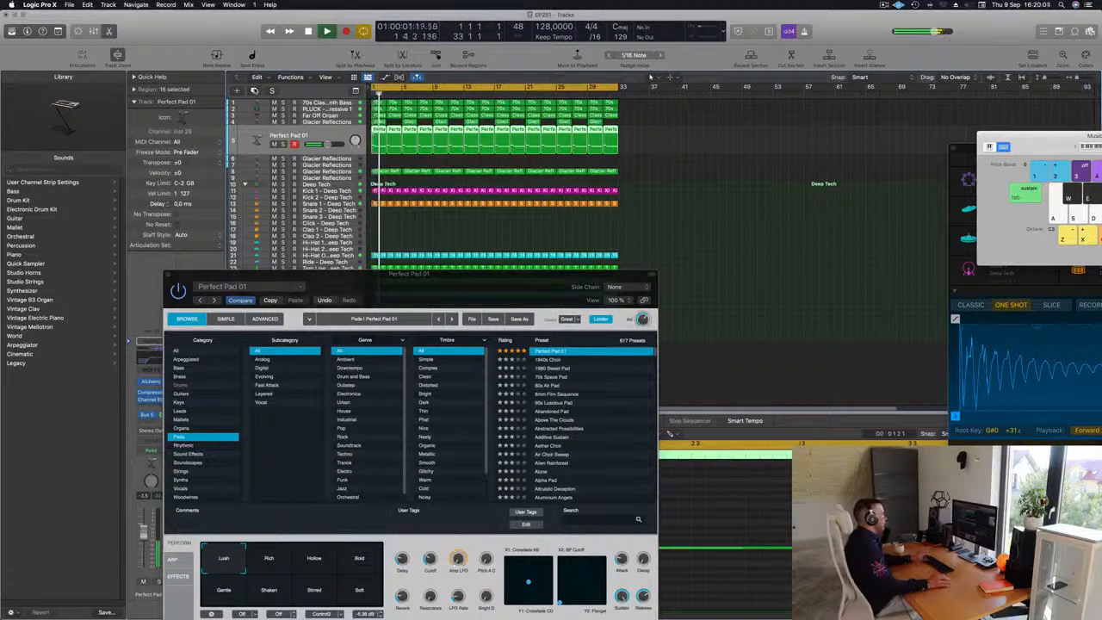
key("super+d")
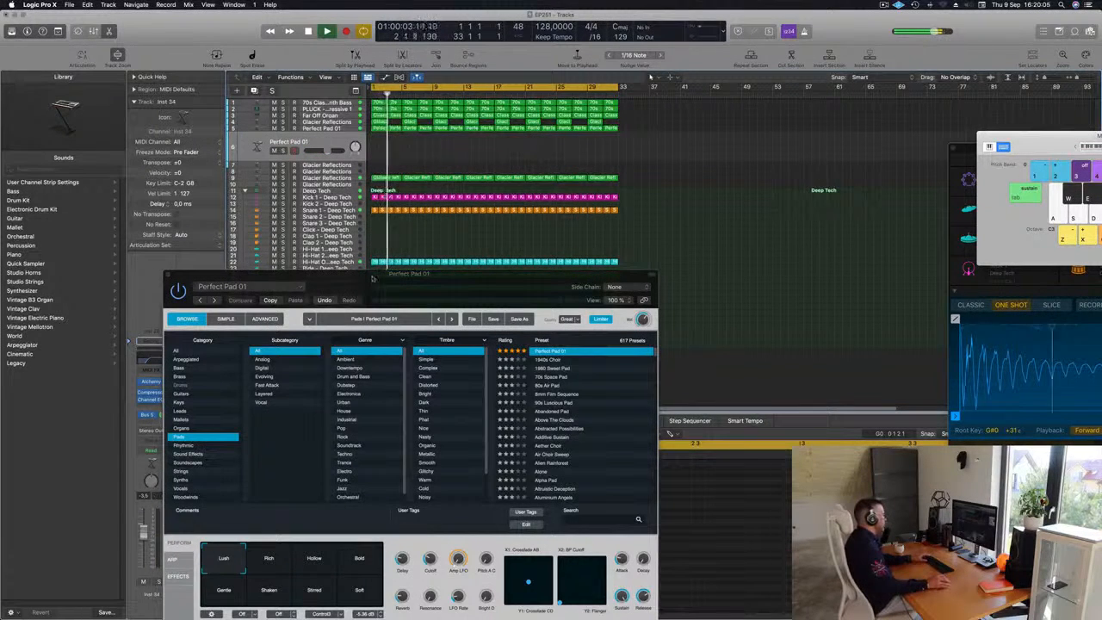
left_click_drag(372, 278, 568, 216)
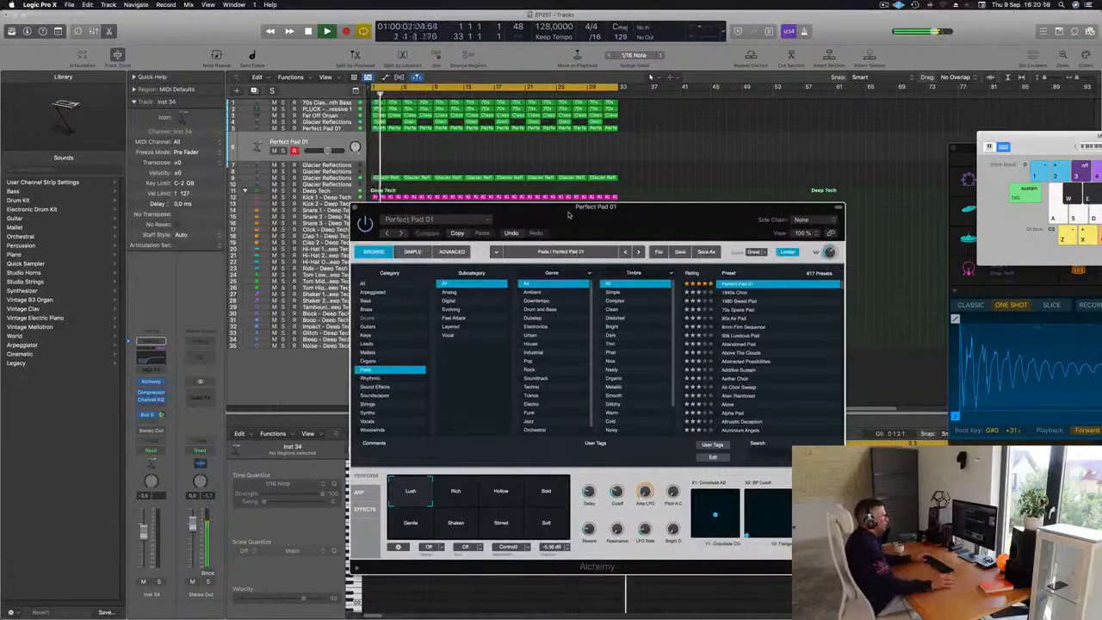
left_click_drag(568, 216, 554, 197)
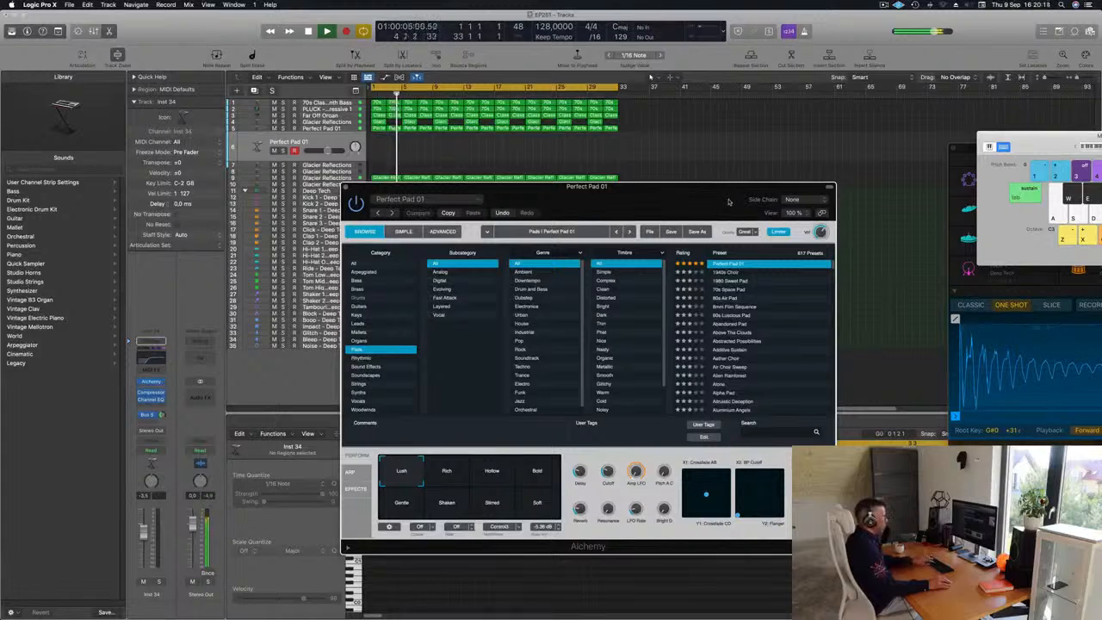
Step: Bring the Musical Typing keyboard fully into view and arrange the Alchemy window beside it
key("super+k")
key("super+k")
left_click_drag(1010, 136, 841, 130)
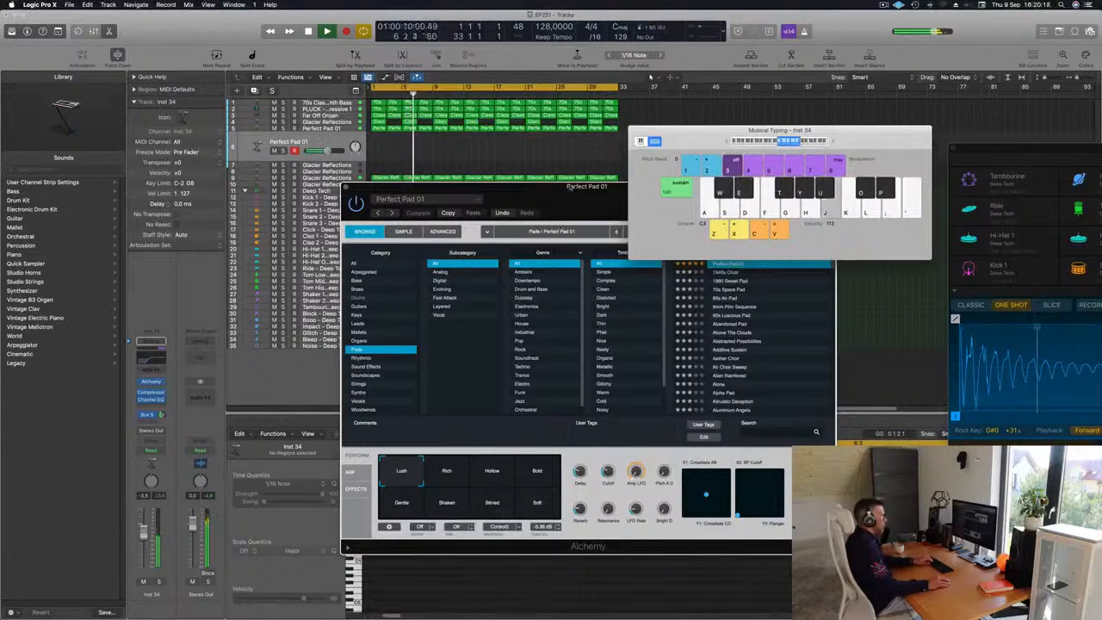
left_click_drag(572, 184, 394, 228)
Step: Raise the duplicated pad's Alchemy cutoff and switch its performance snapshot to Bold while playing test notes
key("g")
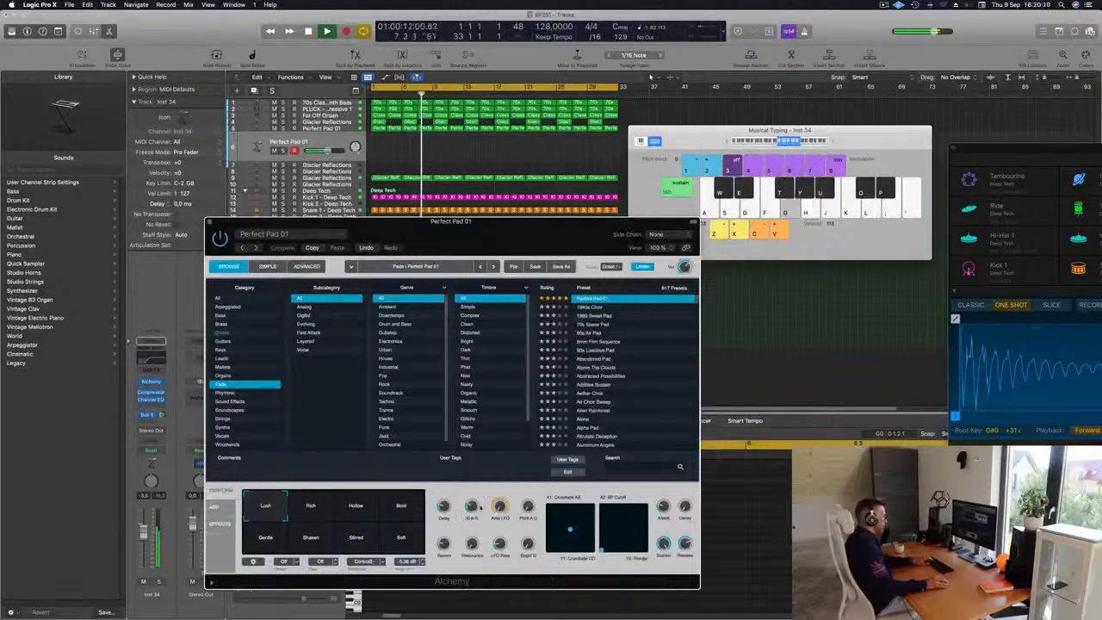
left_click_drag(471, 515, 471, 514)
key("g")
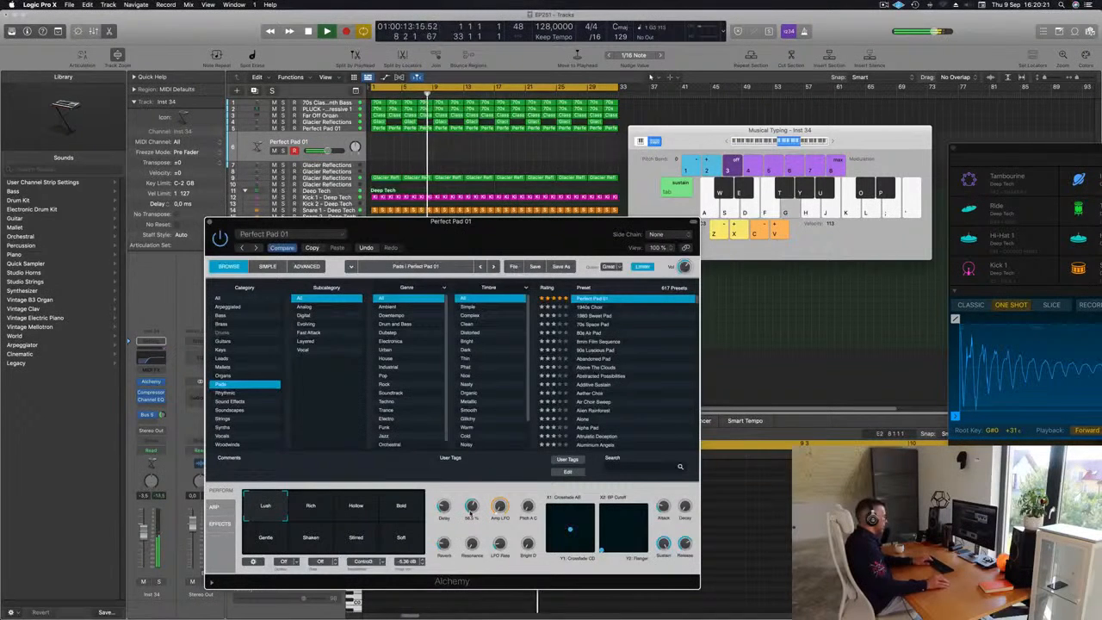
left_click(400, 509)
left_click(358, 508)
left_click(397, 509)
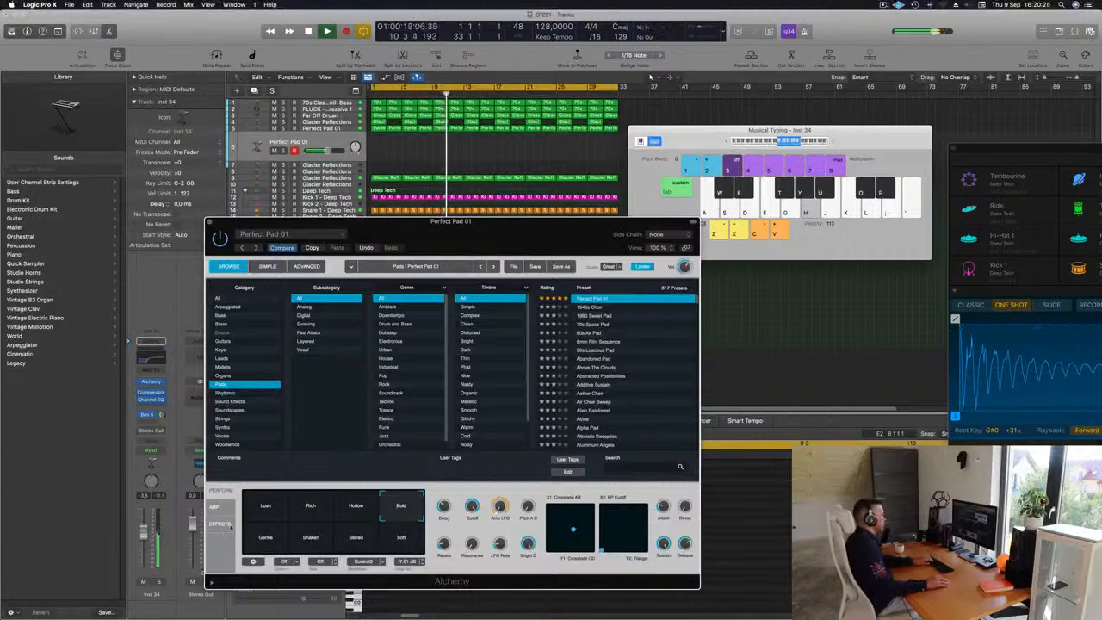
key("h")
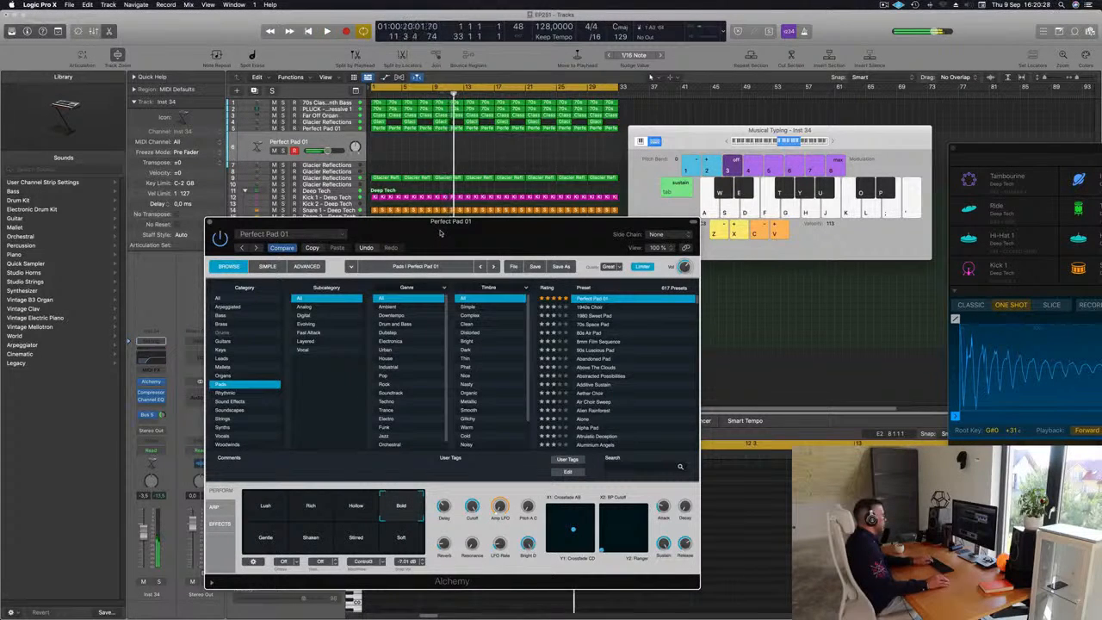
Step: Play the song from the start and audition pad notes in the C3 octave, with the Alchemy window moved off the pad track
key("space")
left_click_drag(575, 225, 471, 256)
key("k")
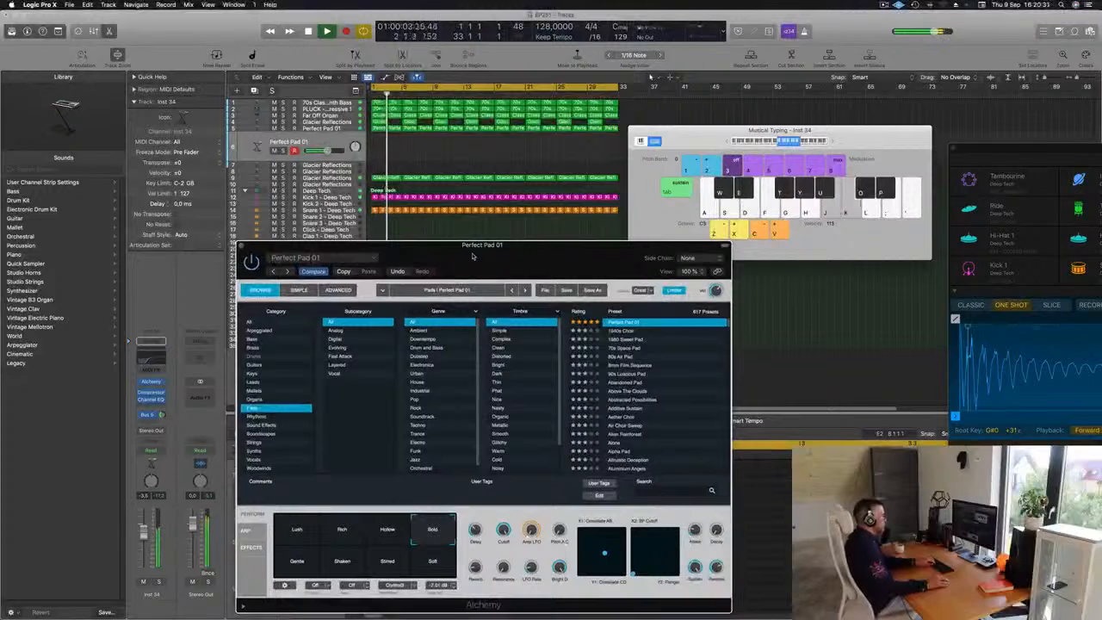
key("l")
key("semicolon")
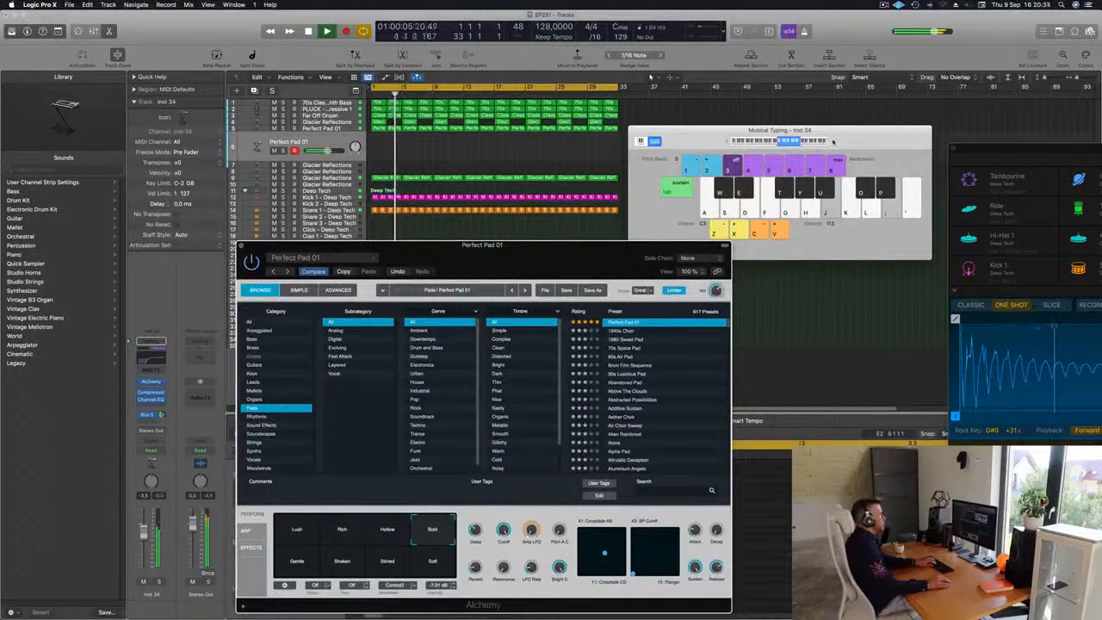
key("semicolon")
key("semicolon")
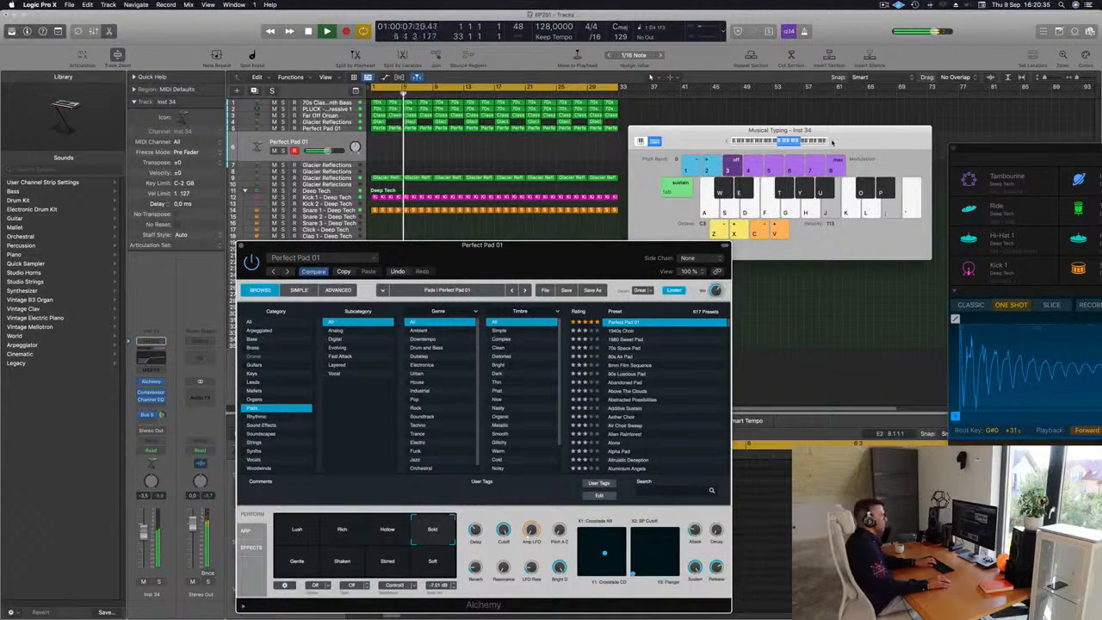
key("apostrophe")
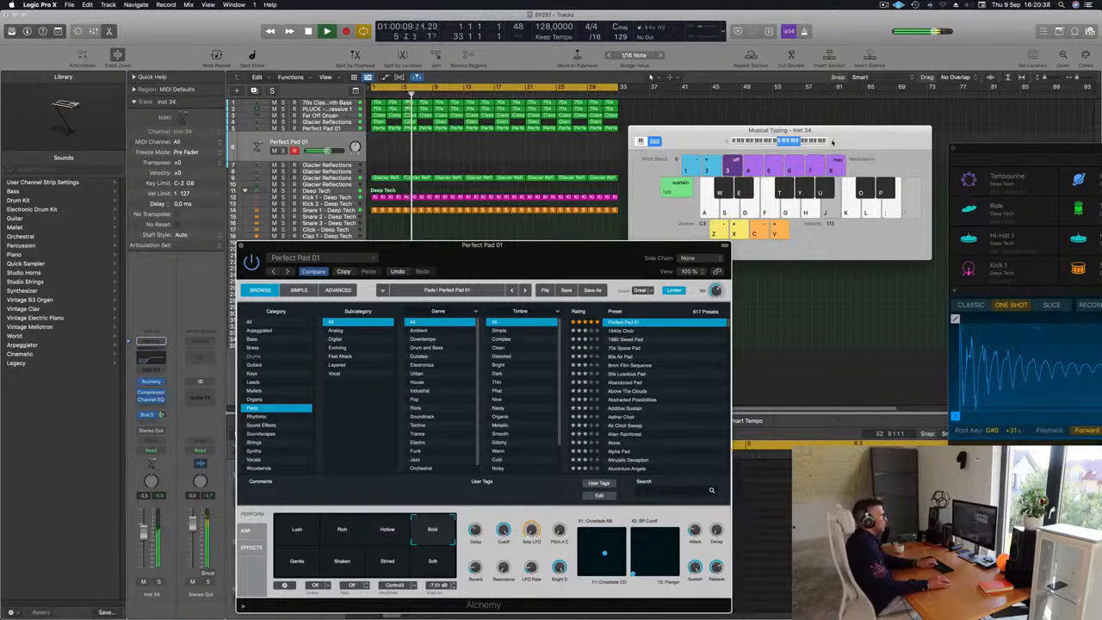
key("semicolon")
key("apostrophe")
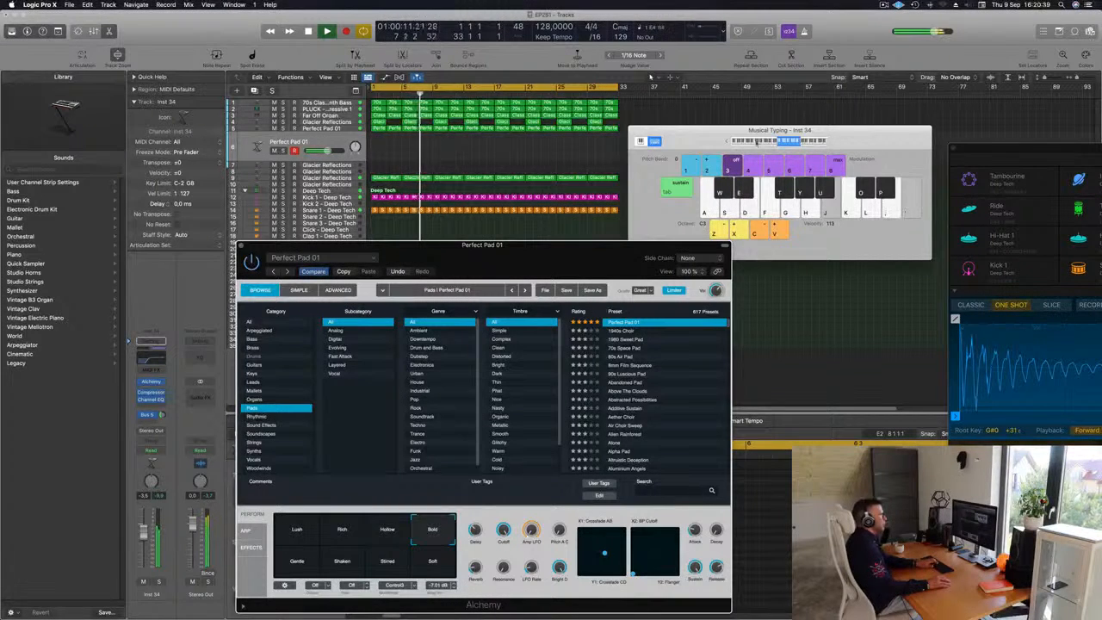
key("semicolon")
Step: Raise the Musical Typing octave to C4 and try out pad notes over the playing arrangement
left_click(833, 141)
key("semicolon")
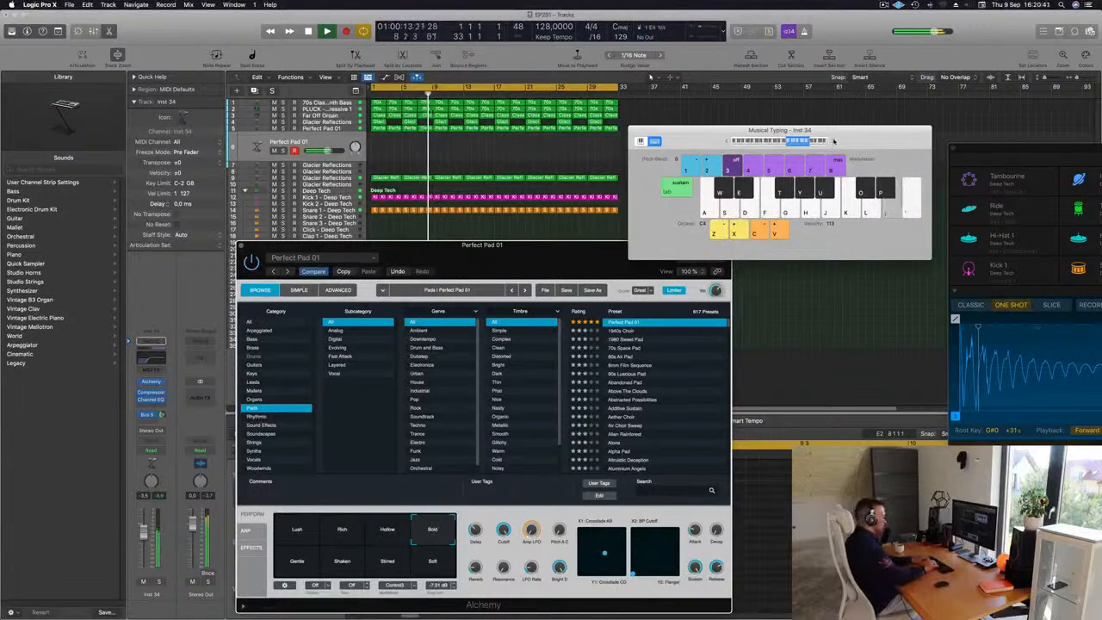
key("d")
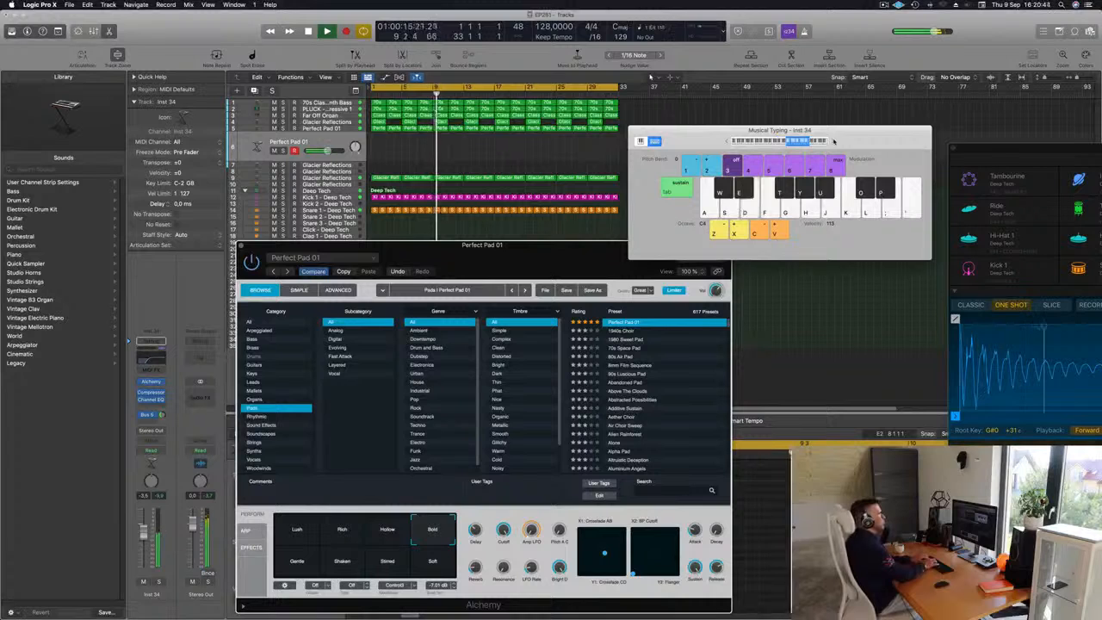
key("d")
key("k")
key("l")
key("l")
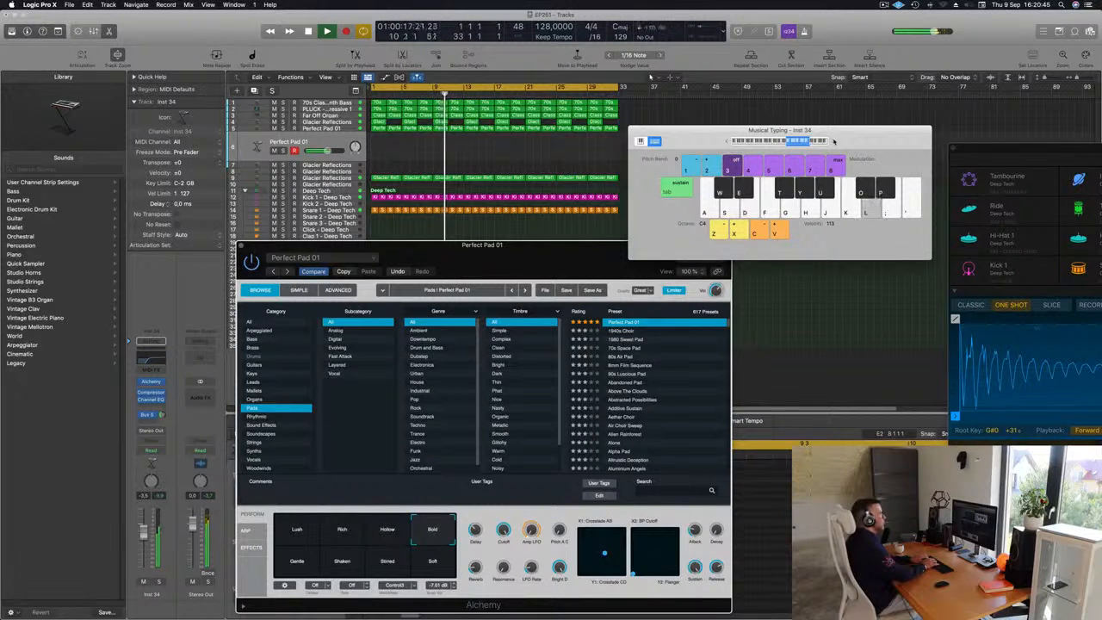
key("semicolon")
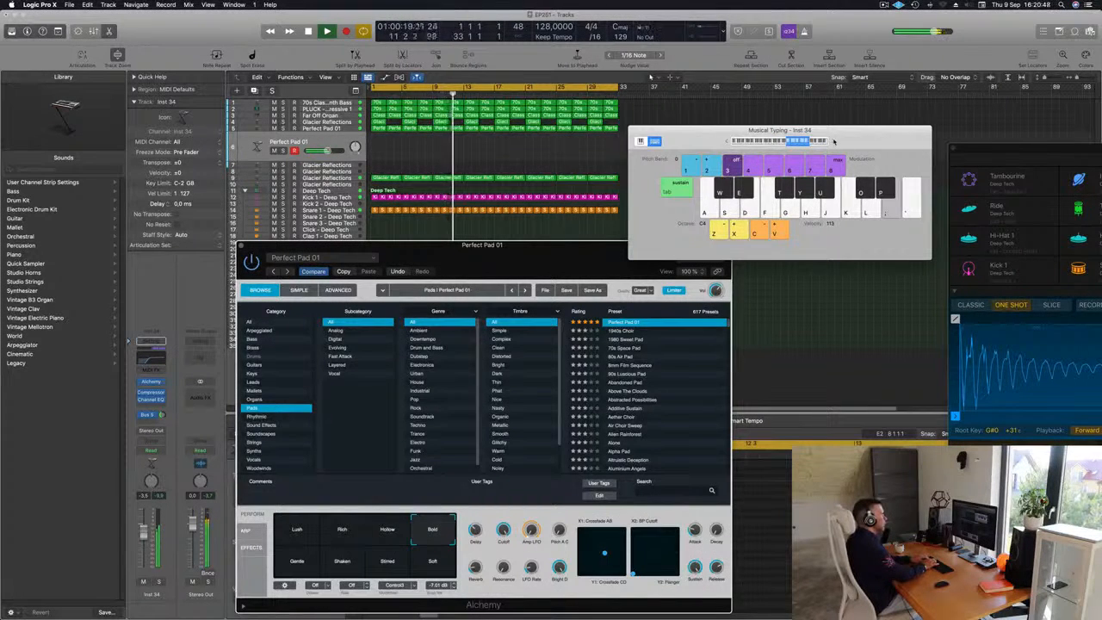
key("d")
key("d")
key("d")
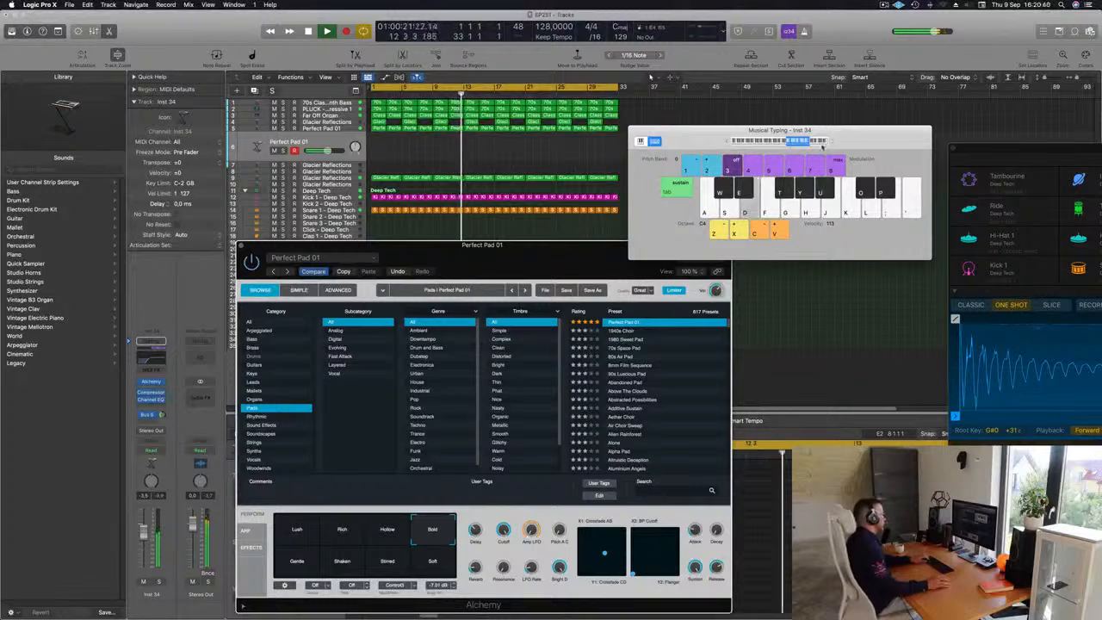
key("d")
key("d")
key("d")
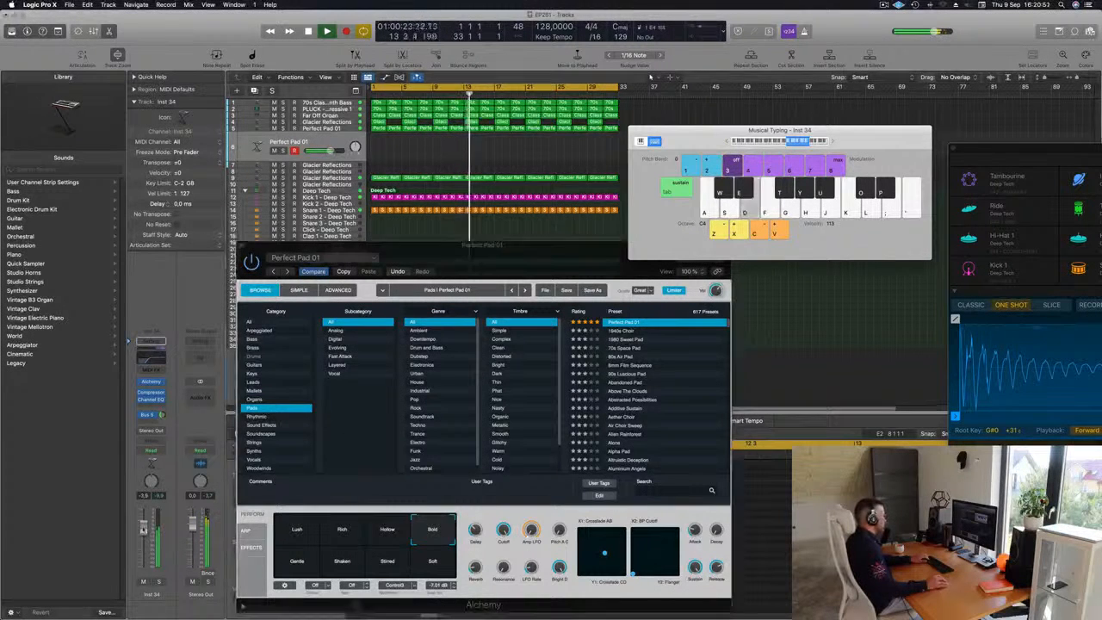
key("d")
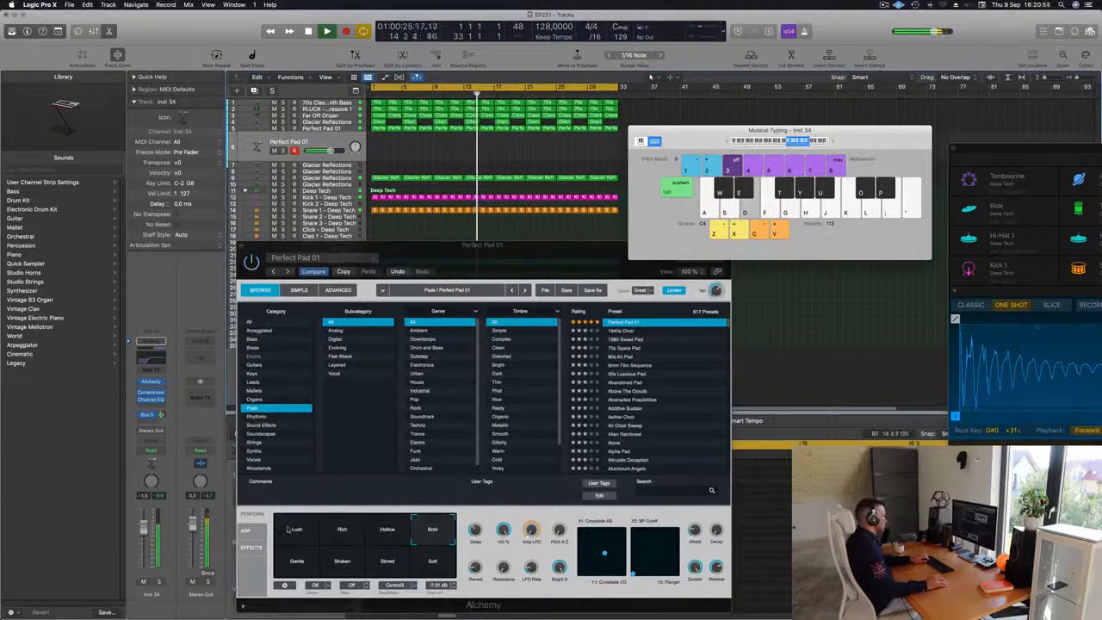
Step: Solo the new pad track, bring up its own Alchemy instance for comparison, and close both Alchemy windows
left_click_drag(290, 529, 434, 529)
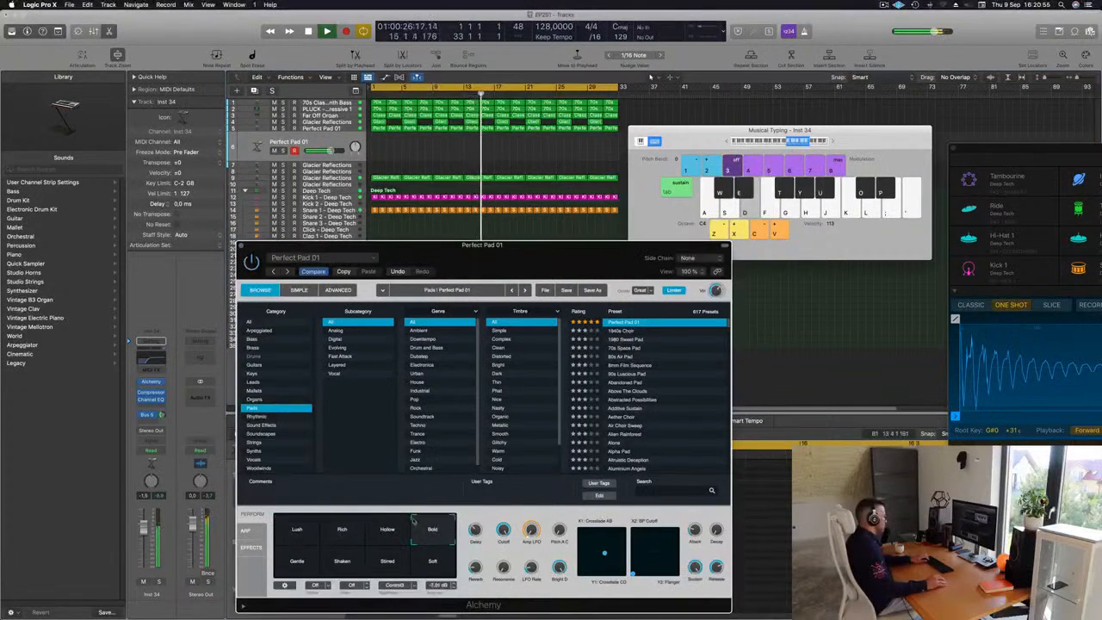
left_click(160, 583)
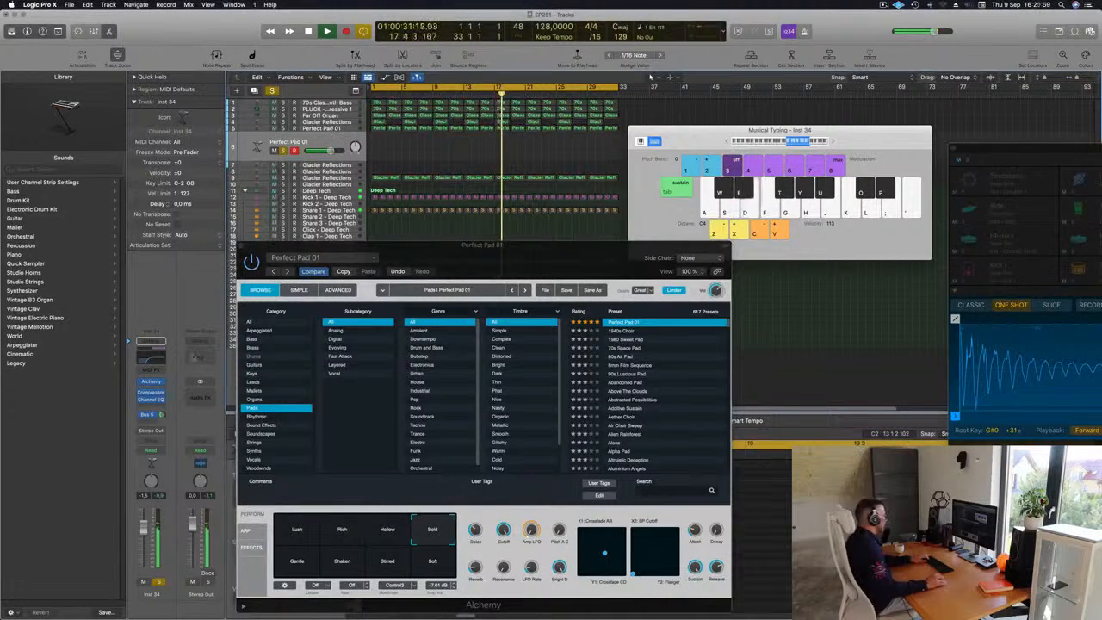
left_click(151, 382)
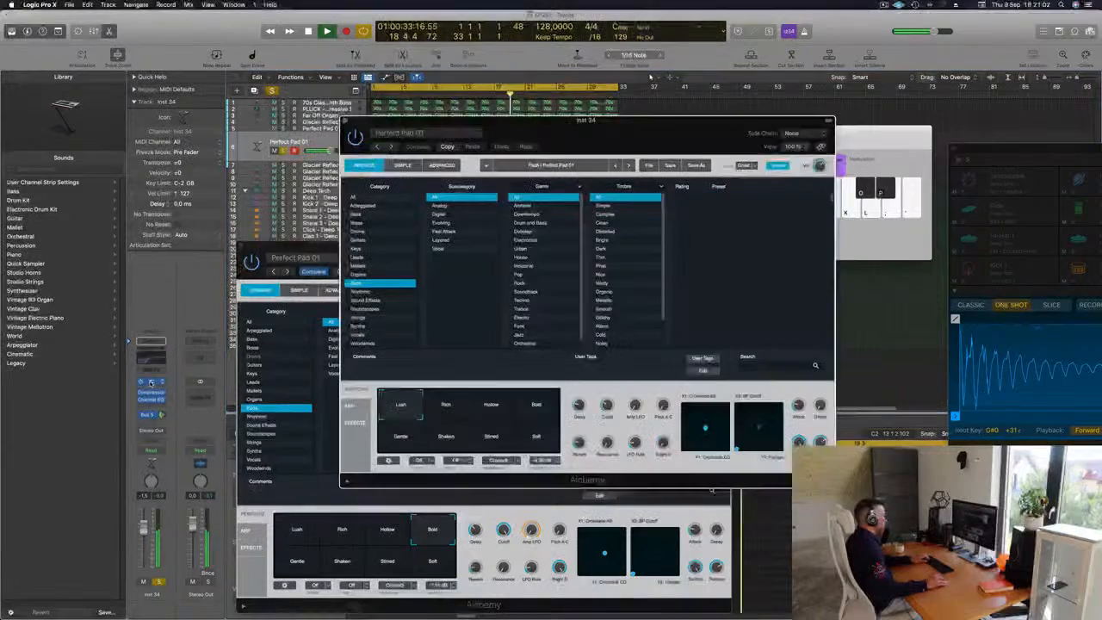
left_click_drag(575, 133, 715, 130)
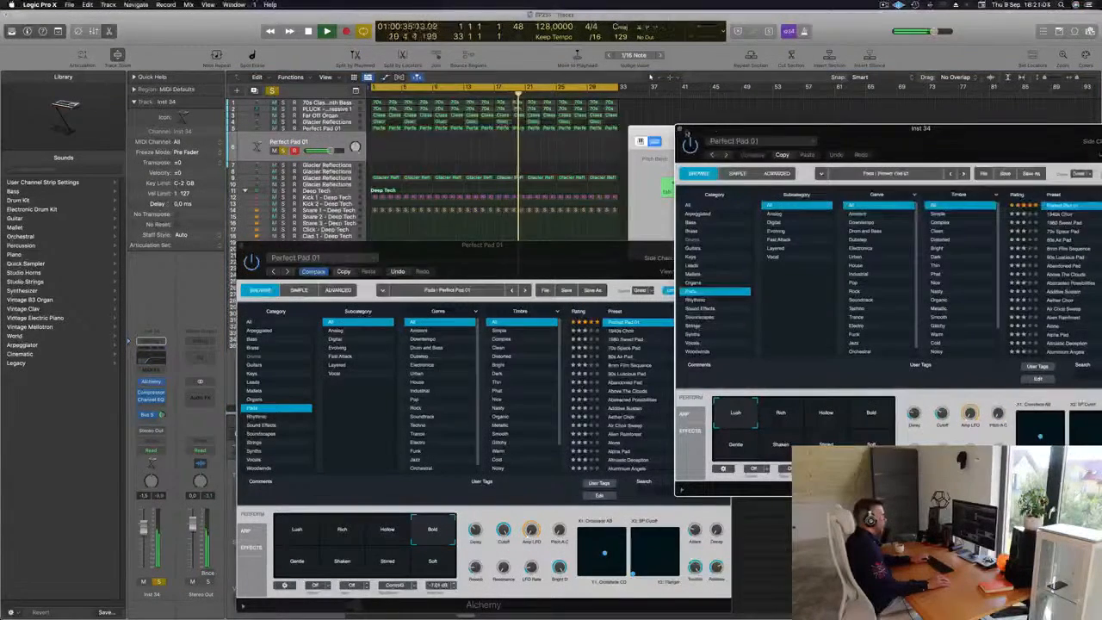
left_click(681, 132)
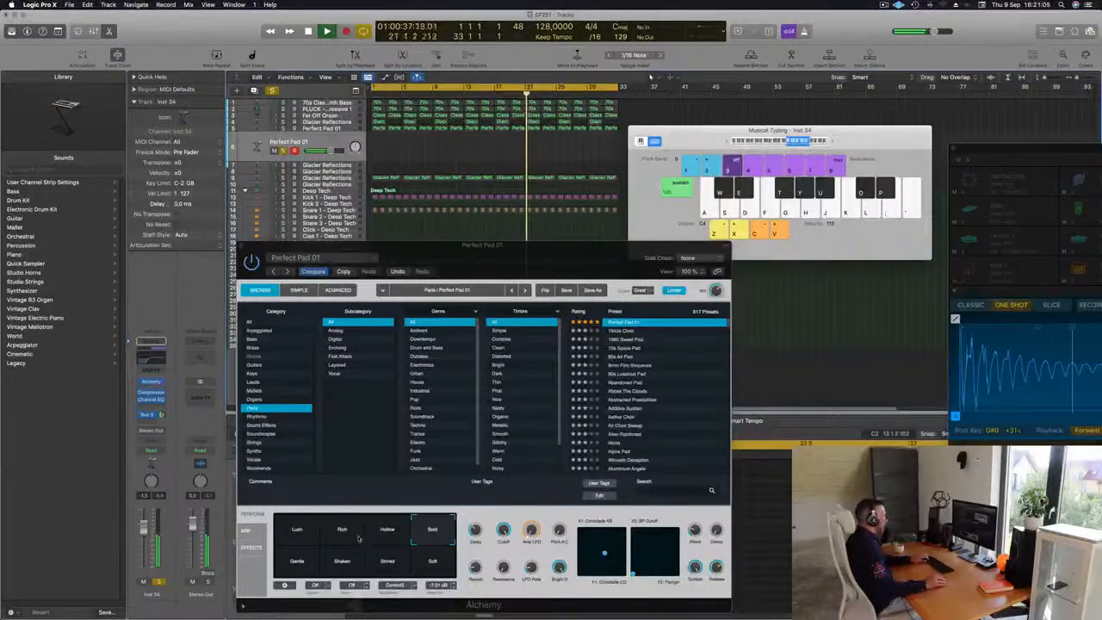
left_click_drag(241, 248, 183, 242)
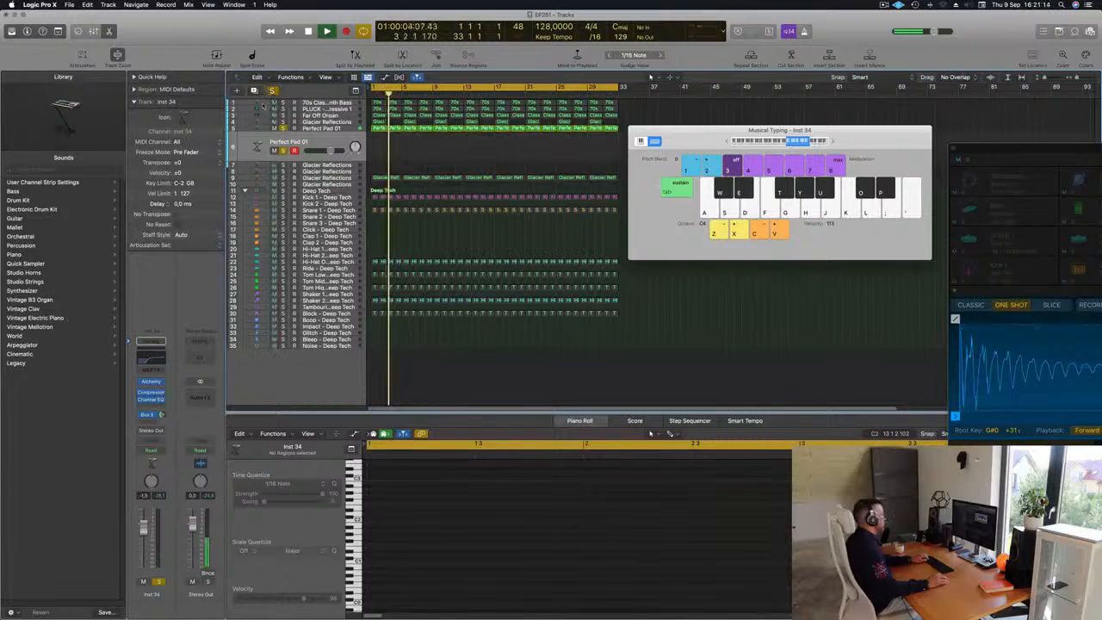
Step: Reopen the new pad track's Alchemy, place it fully in view, and select its Bold performance snapshot
left_click(153, 381)
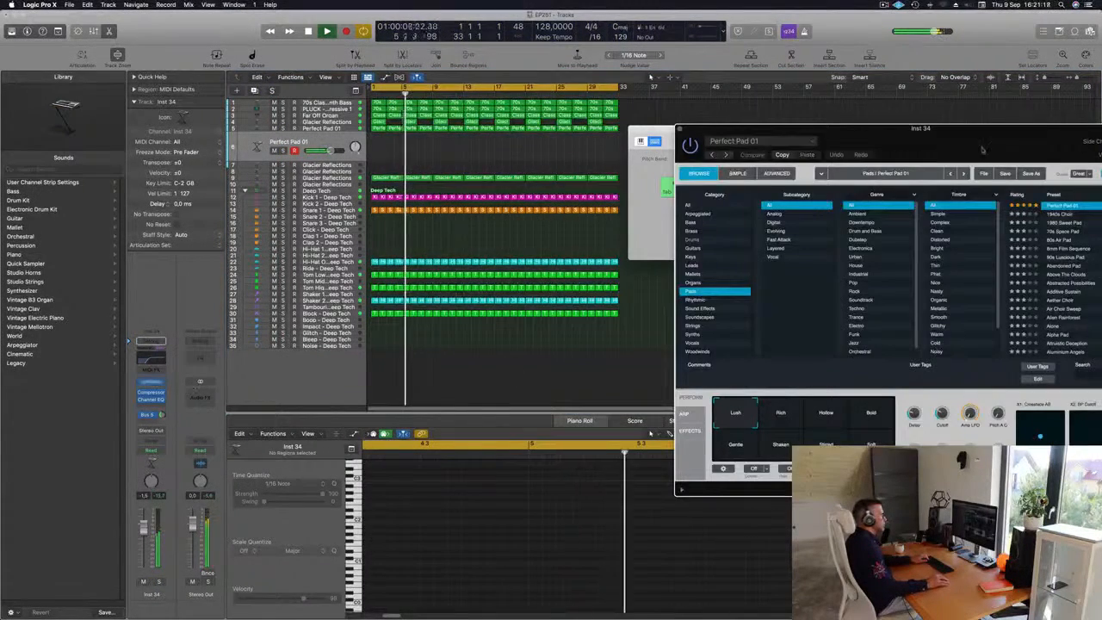
left_click_drag(982, 147, 700, 147)
left_click(545, 415)
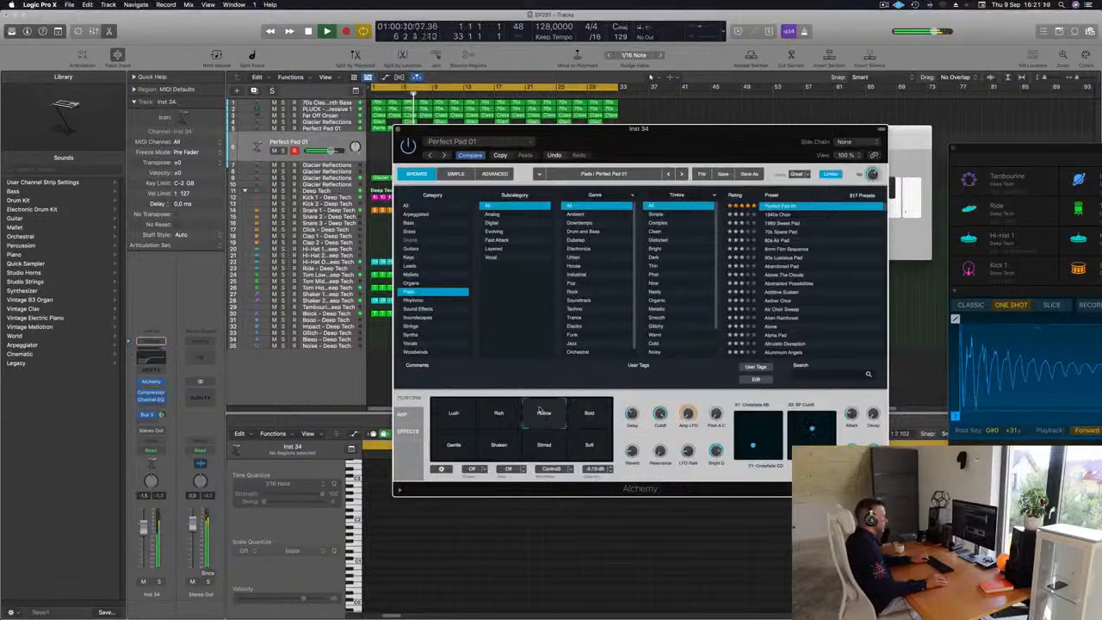
left_click(589, 412)
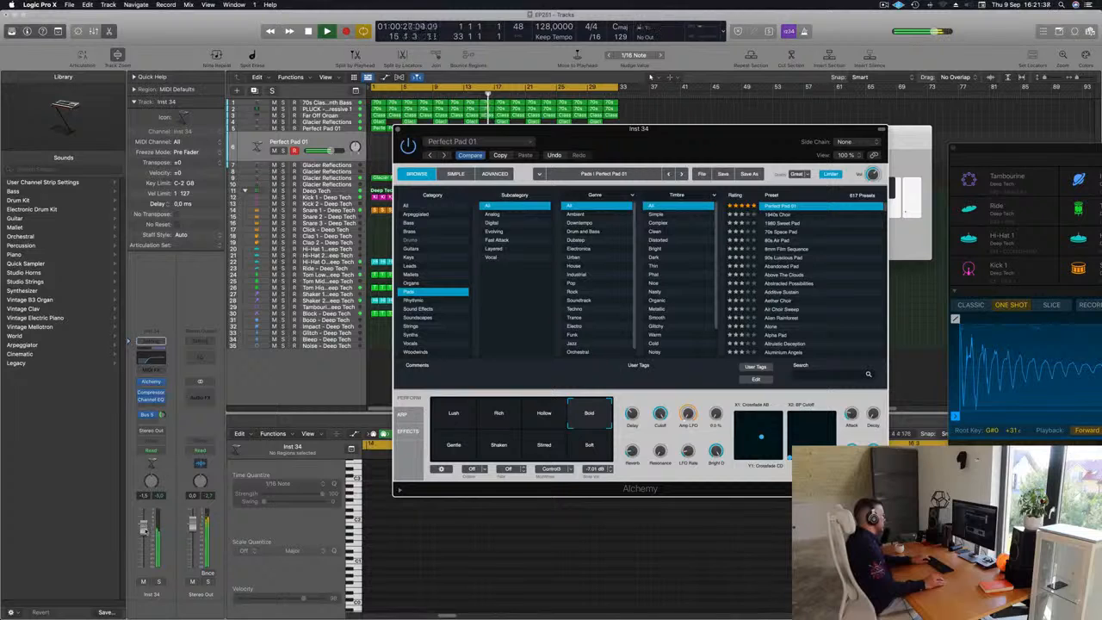
Step: Lower the new pad channel's volume to about -8.2 dB and add a send to Bus 6
left_click_drag(144, 540, 144, 538)
left_click(161, 415)
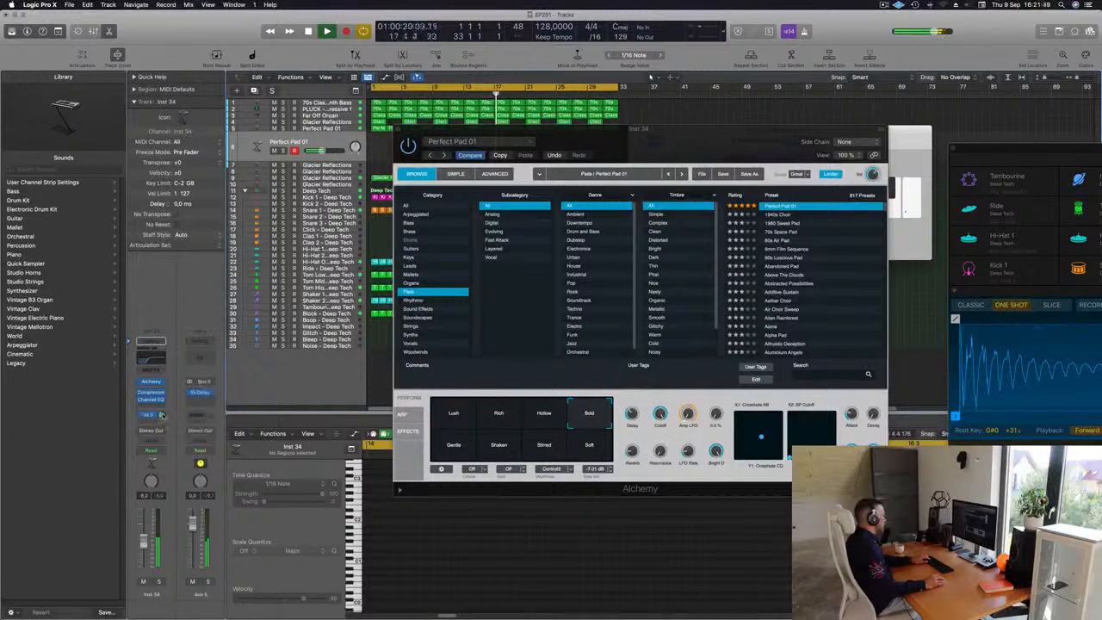
left_click(151, 416)
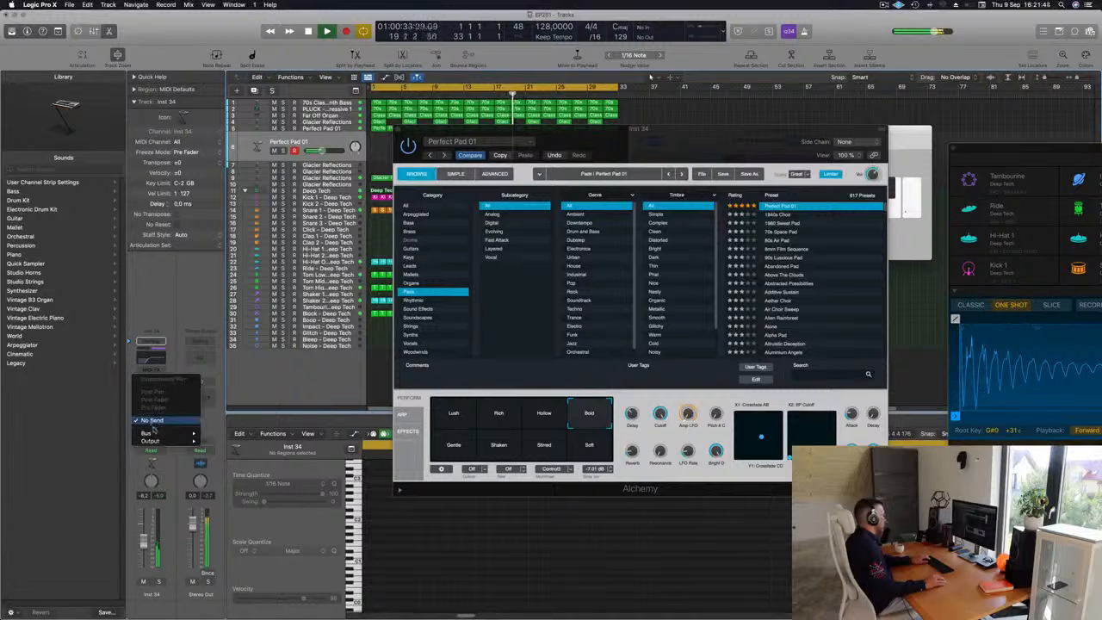
mouse_move(156, 432)
left_click(246, 353)
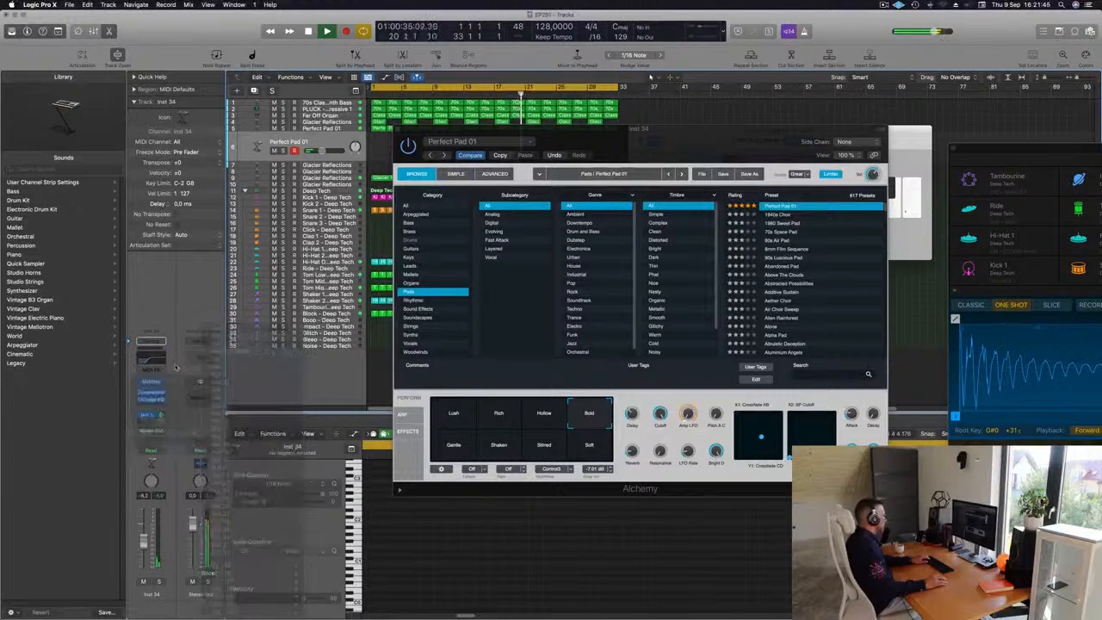
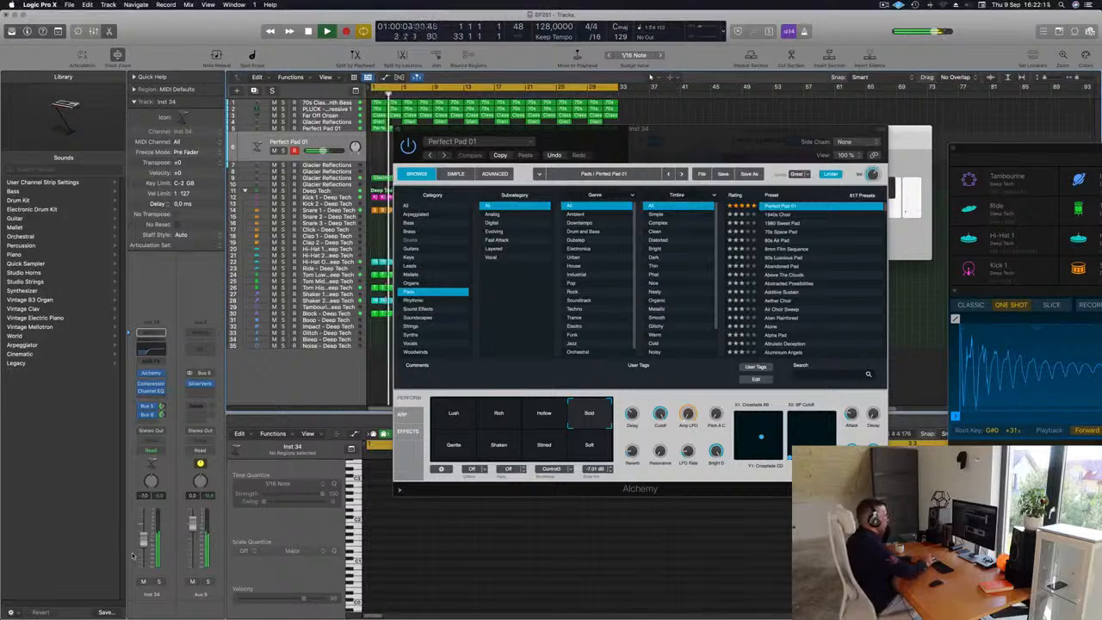
Step: Record a pad part on the new track from bar 5 to just past bar 9, and move Alchemy clear of the arrangement
key("r")
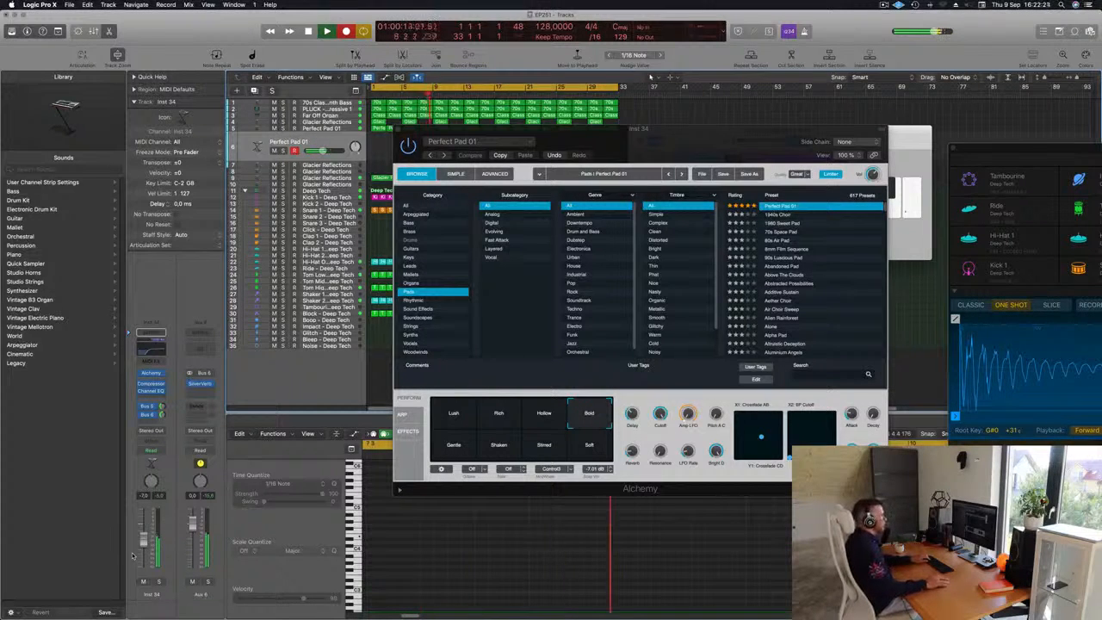
key("space")
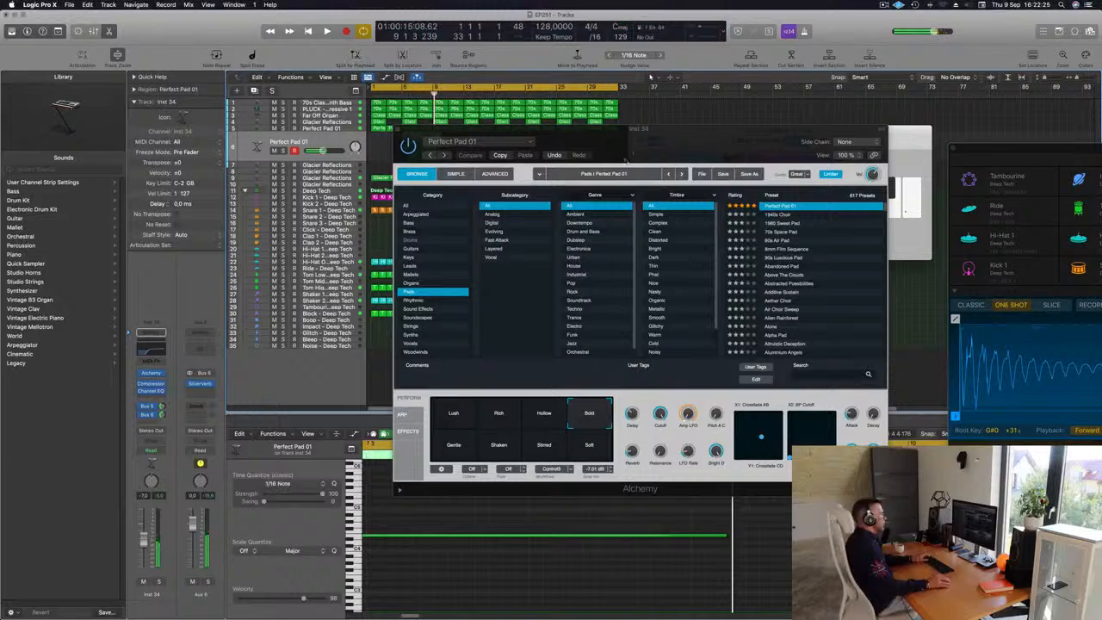
left_click_drag(605, 138, 907, 156)
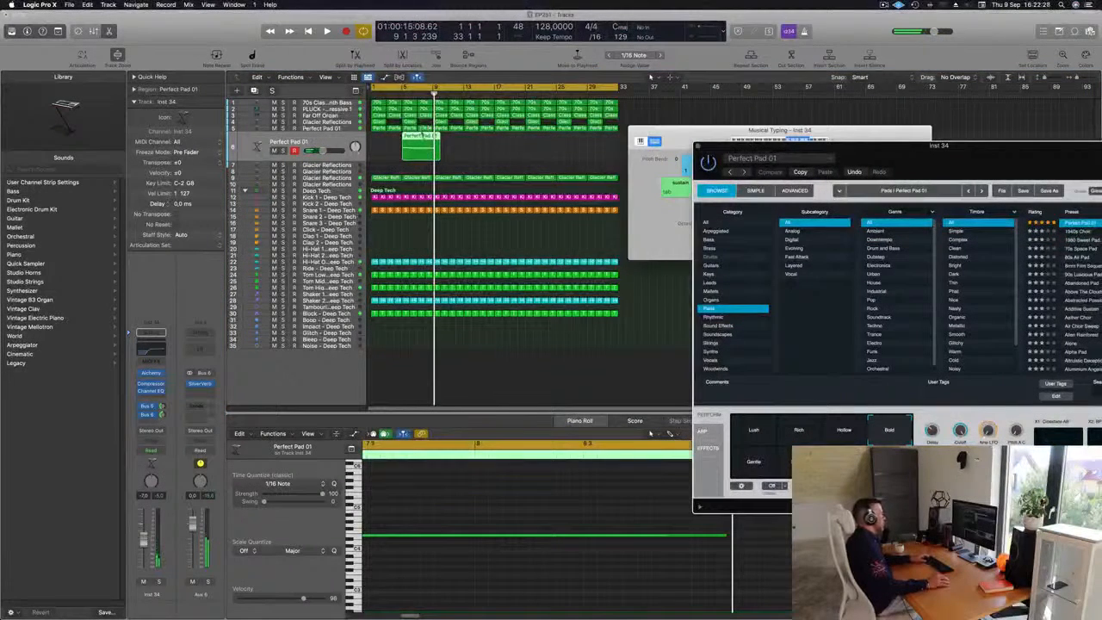
Step: Move the recorded pad region to bar 1, trim its end to bar 5, and play it from the start
mouse_move(425, 138)
left_mouse_down()
mouse_move(403, 139)
mouse_move(420, 148)
left_mouse_up()
key("Delete")
left_click(618, 215)
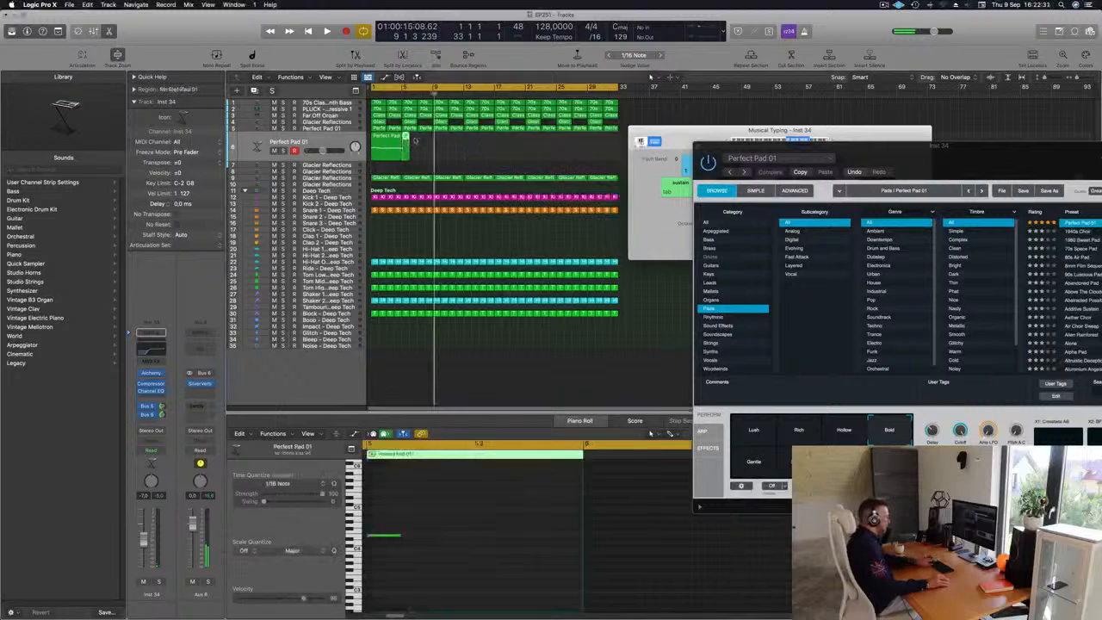
key("Return")
key("space")
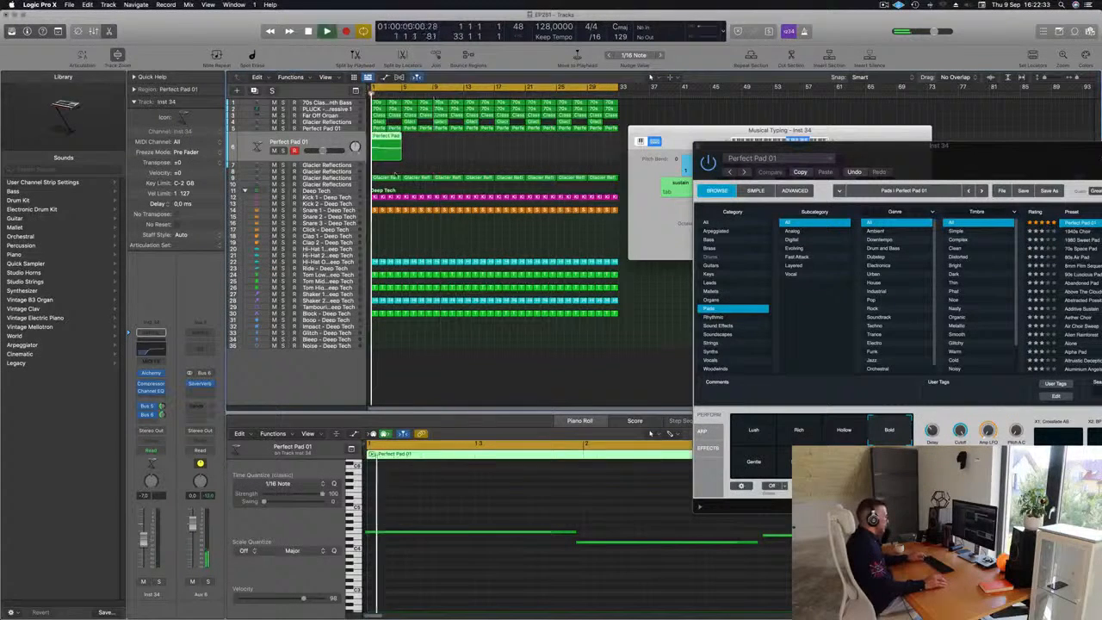
Step: Select all notes of the recorded pad region and replay it from the start to check their timing
left_click(468, 583)
key("super+a")
key("space")
key("space")
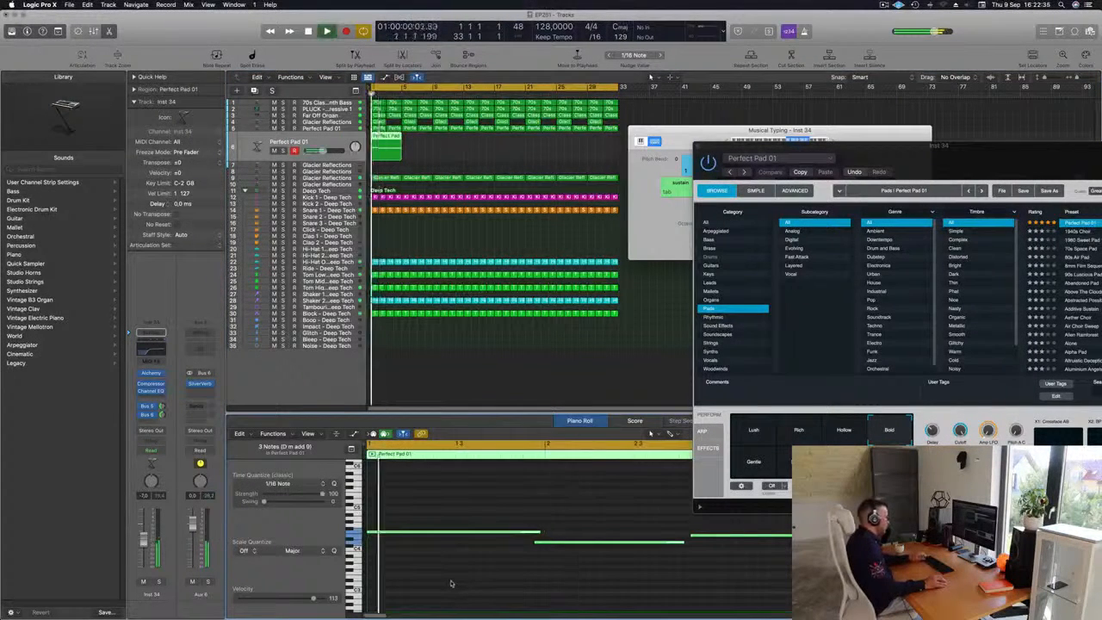
scroll(448, 579, "down", 5)
scroll(476, 537, "up", 4)
Step: Align the second pad note's start with bar 2 and trim its end to meet the third note
left_click(476, 539)
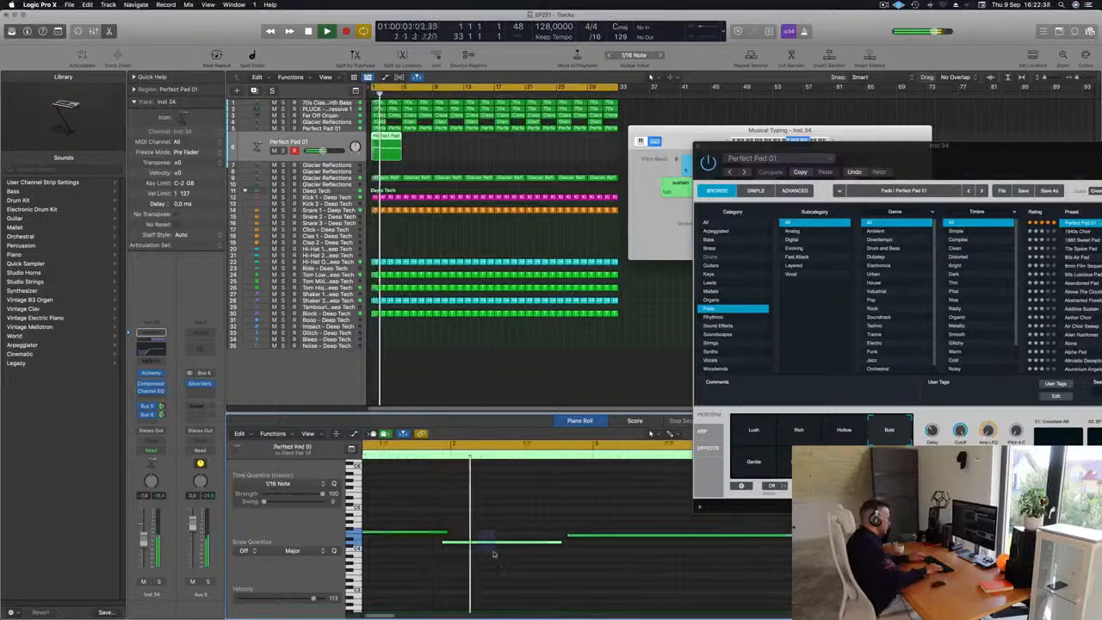
key("space")
key("space")
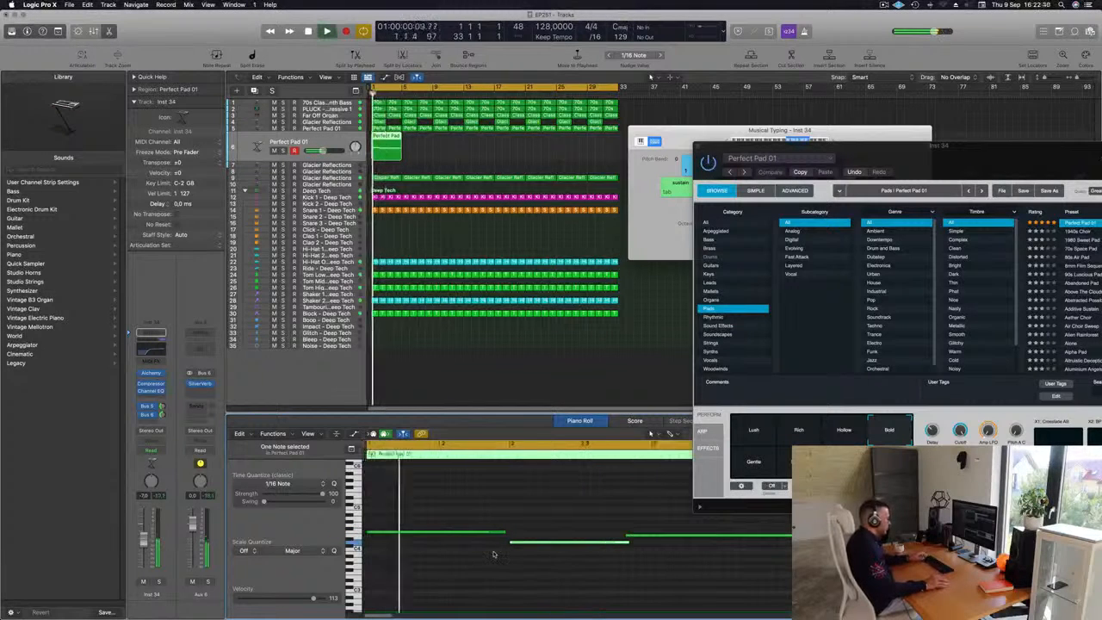
scroll(560, 542, "down", 1)
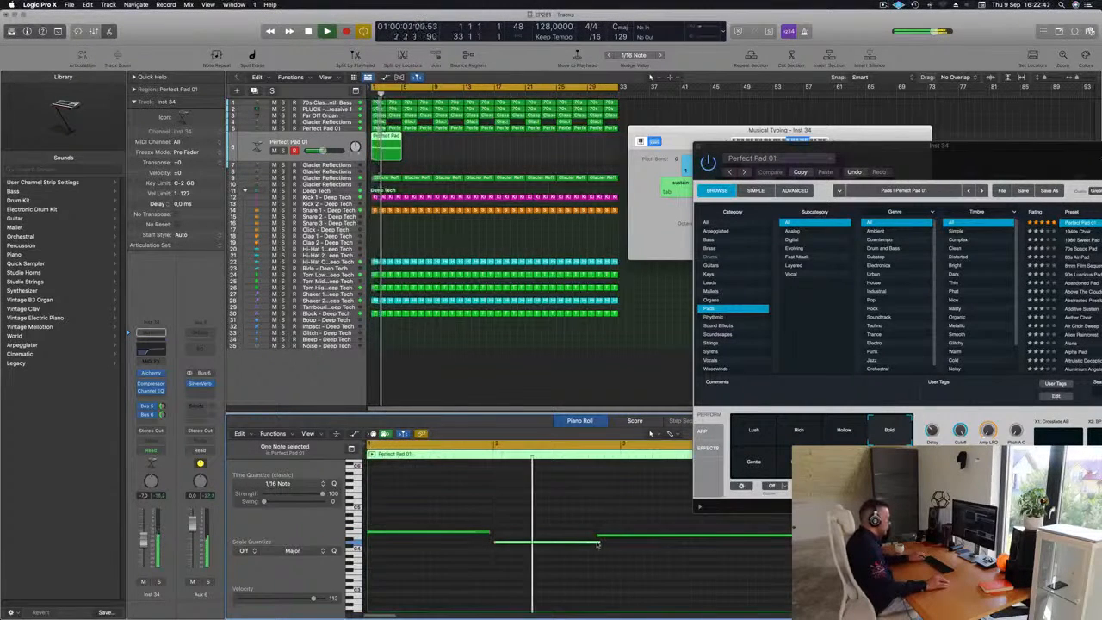
mouse_move(600, 543)
left_mouse_down()
mouse_move(586, 544)
mouse_move(599, 540)
left_mouse_up()
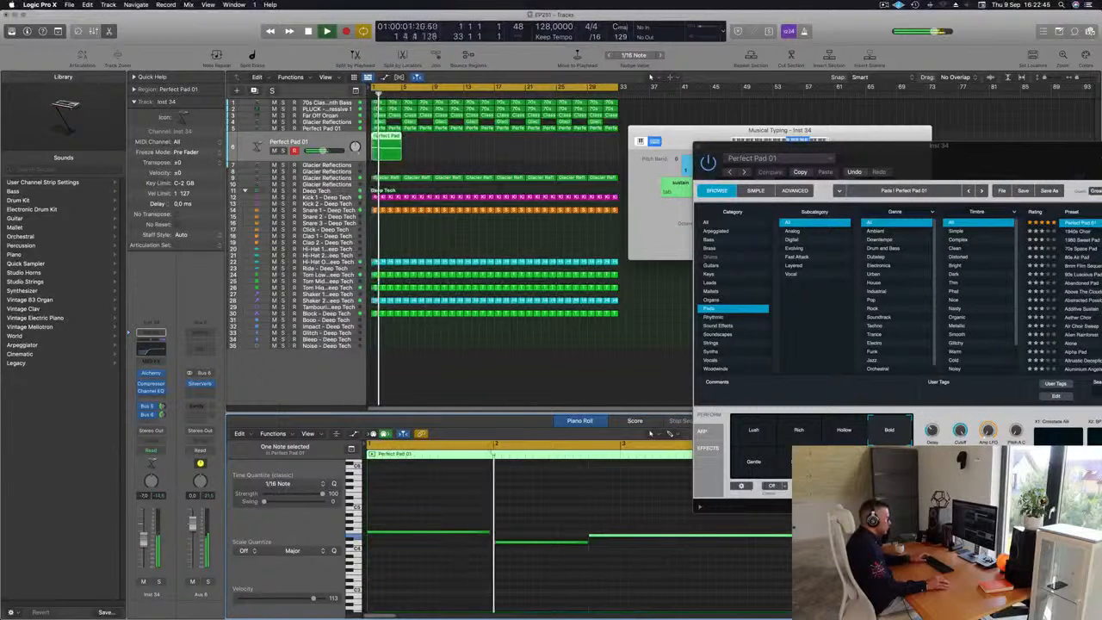
Step: Lengthen the first pad note to one full bar so it ends at bar 2, and replay the part from the start
key("Return")
key("super+Left")
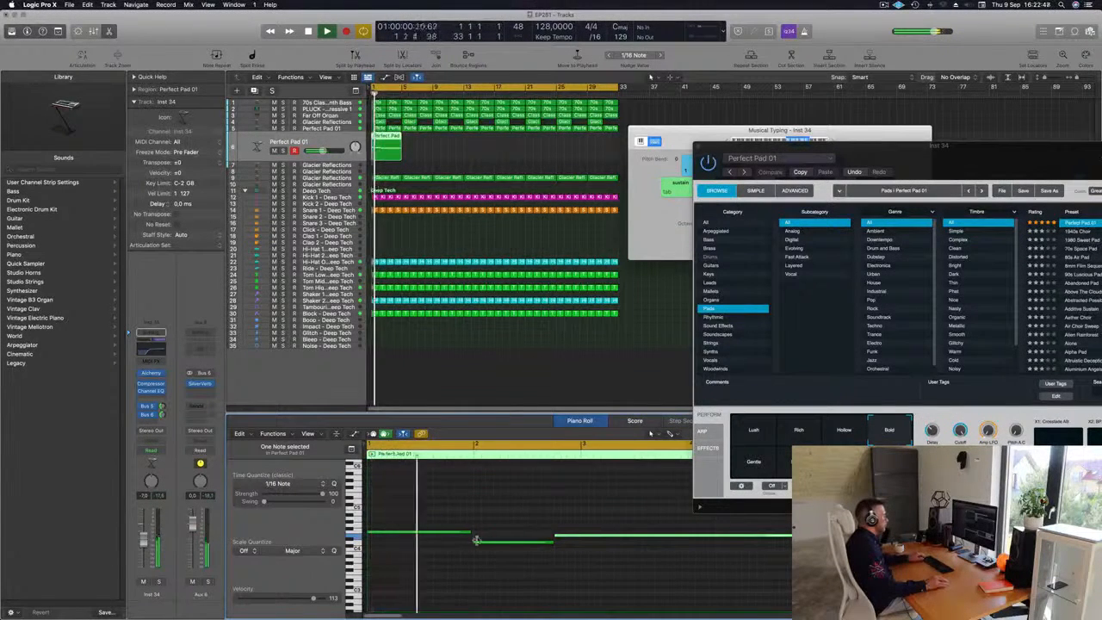
left_click_drag(469, 531, 473, 532)
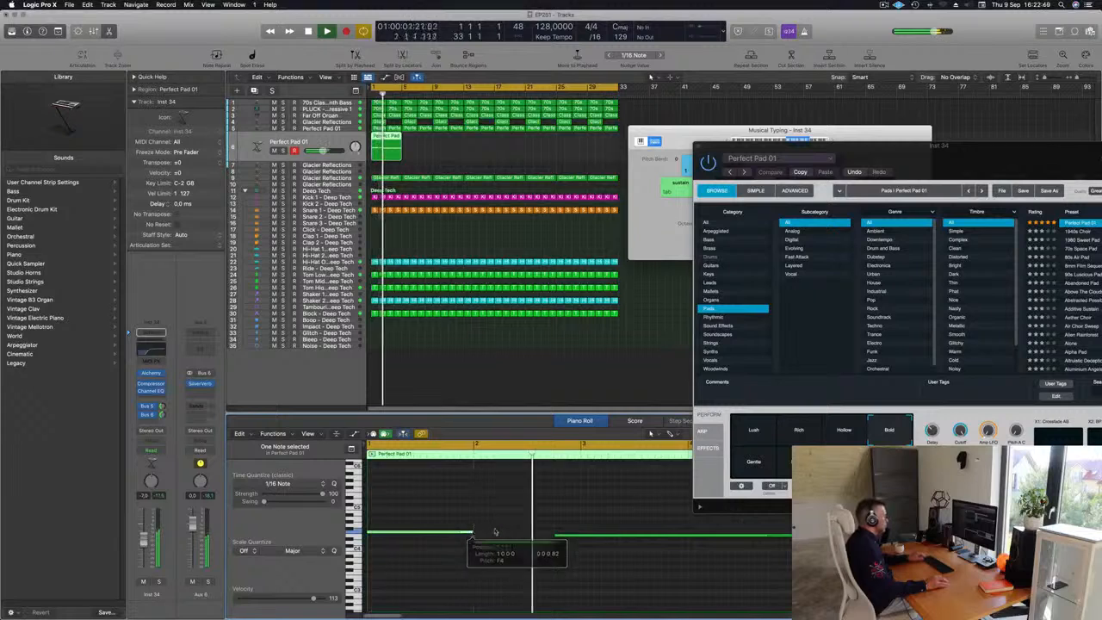
left_click(494, 530)
key("Return")
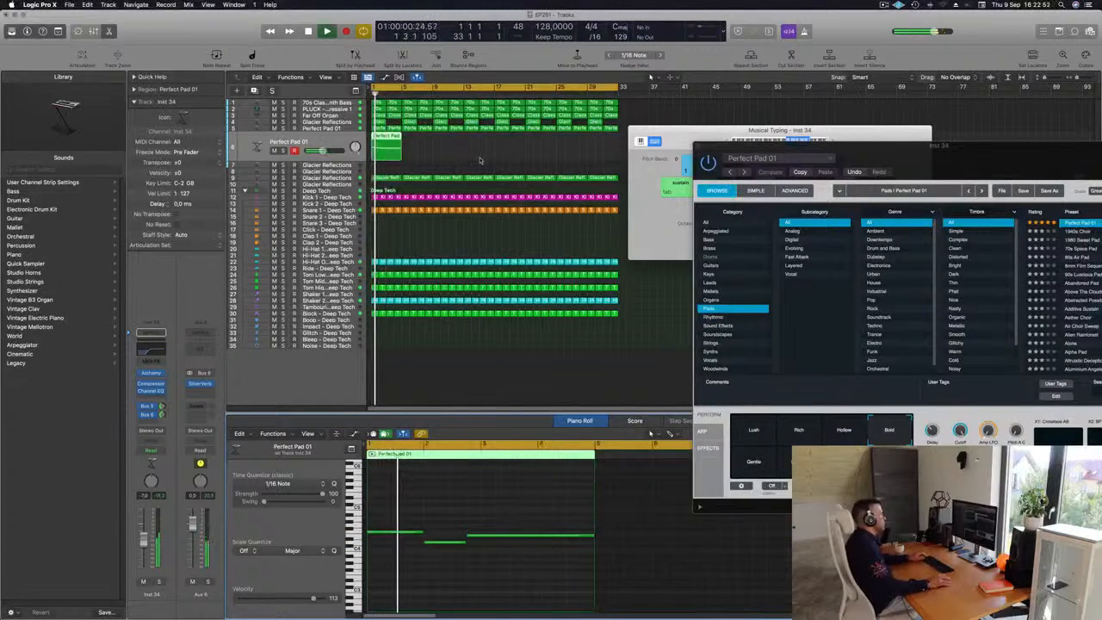
Step: Raise the low-cut frequency in the pad track's Channel EQ to 1020 Hz while the part plays from the start
left_click(431, 145)
left_click(390, 148)
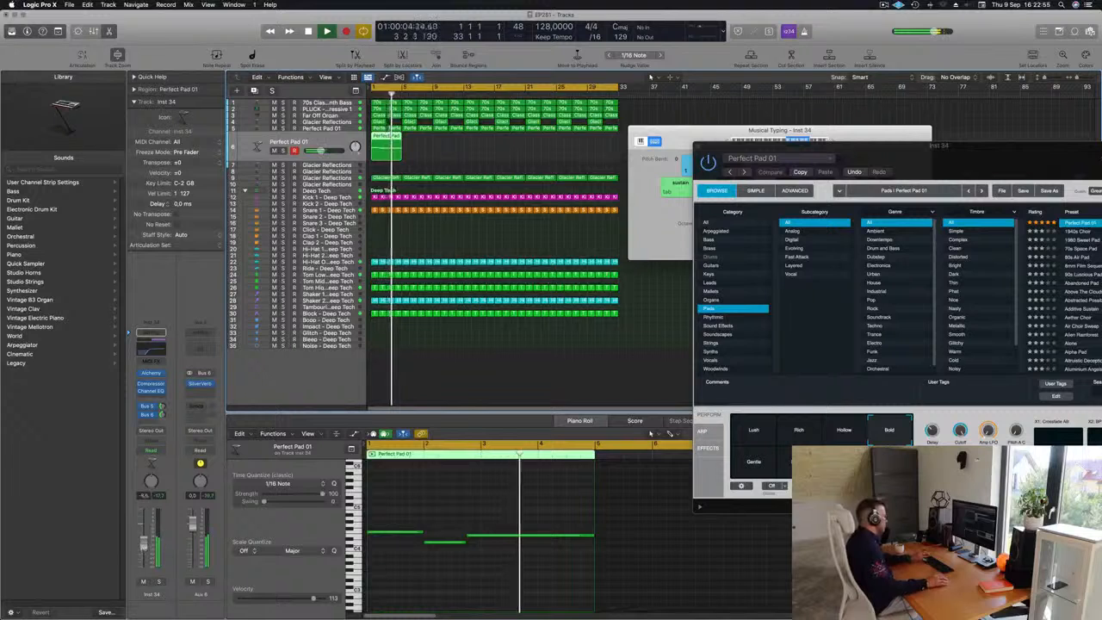
key("Return")
left_click(148, 348)
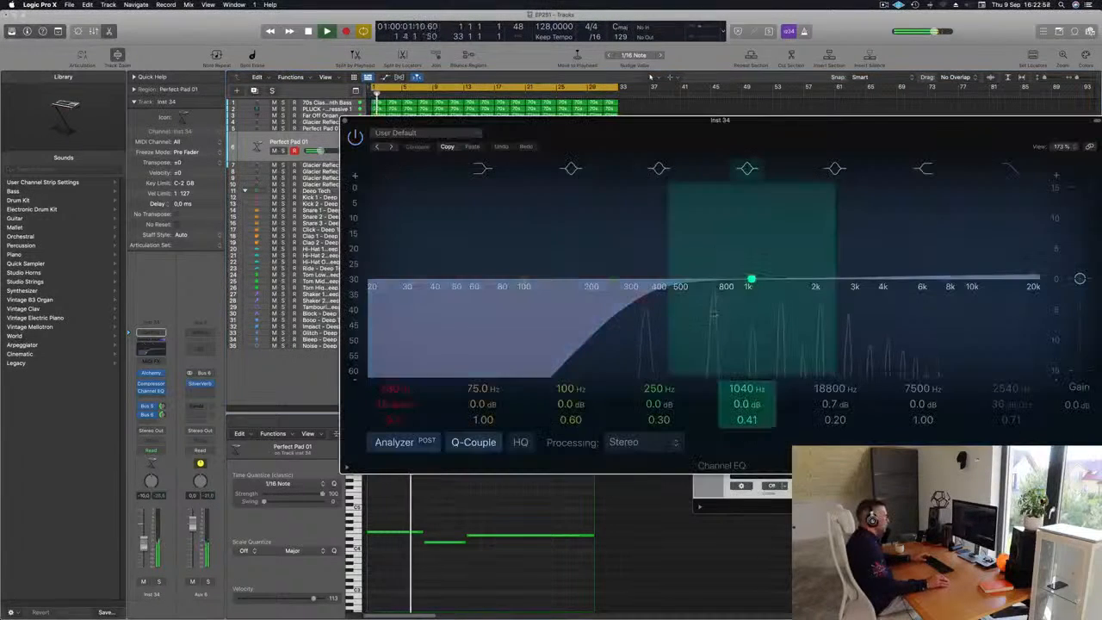
left_click_drag(698, 295, 752, 291)
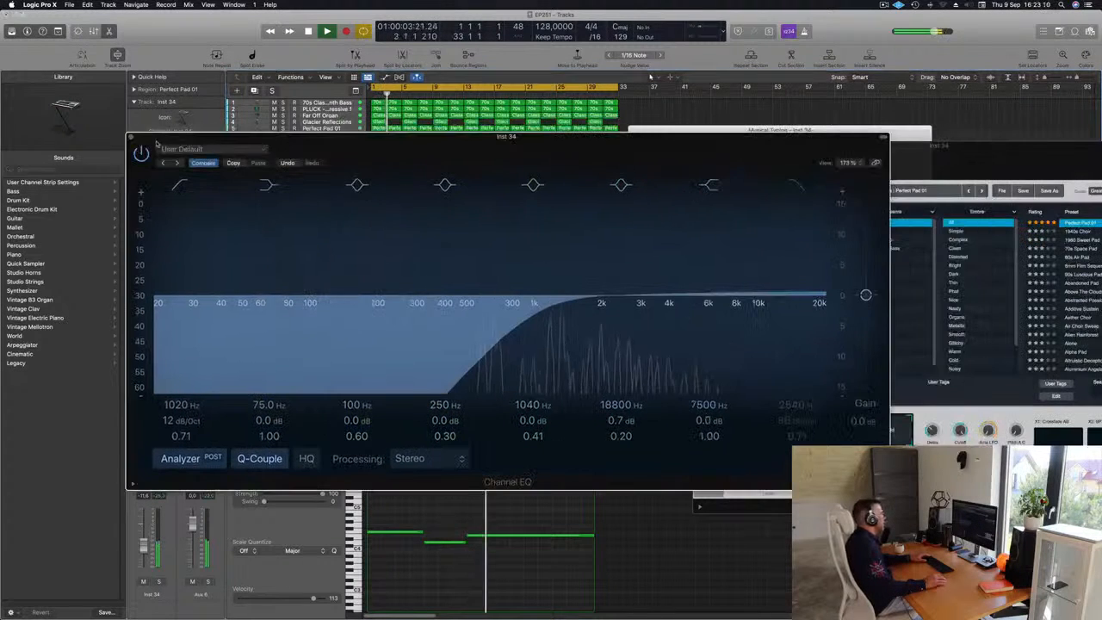
key("super+Left")
key("super+Left")
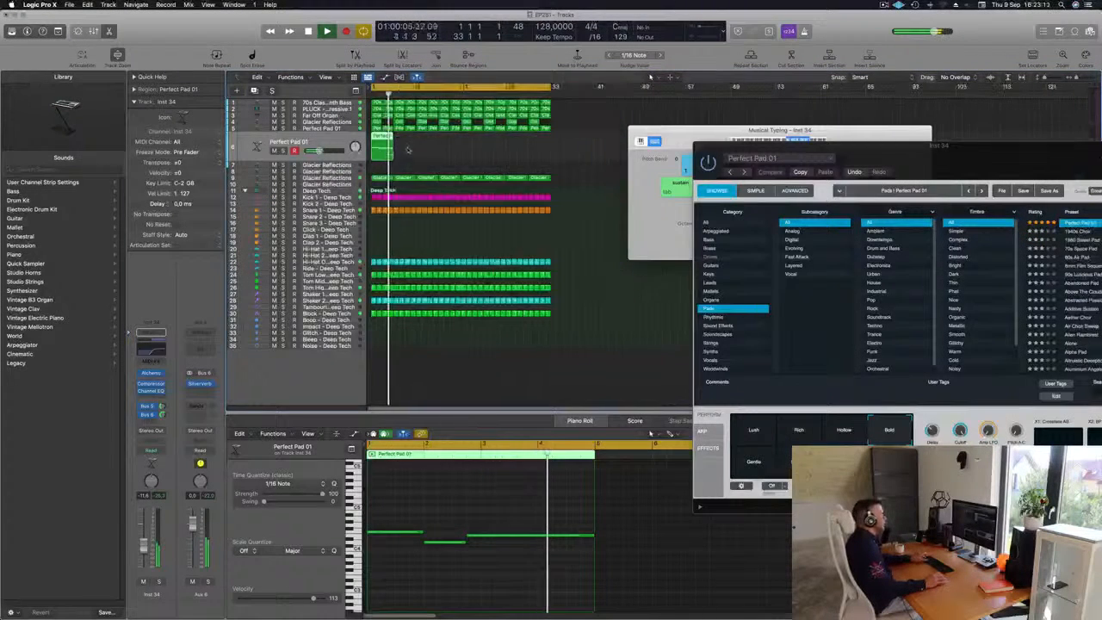
Step: Repeat the four-bar pad region on track 6 back to back until it fills the arrangement up to bar 33
left_click_drag(406, 149, 384, 152)
key("space")
key("space")
key("super+r")
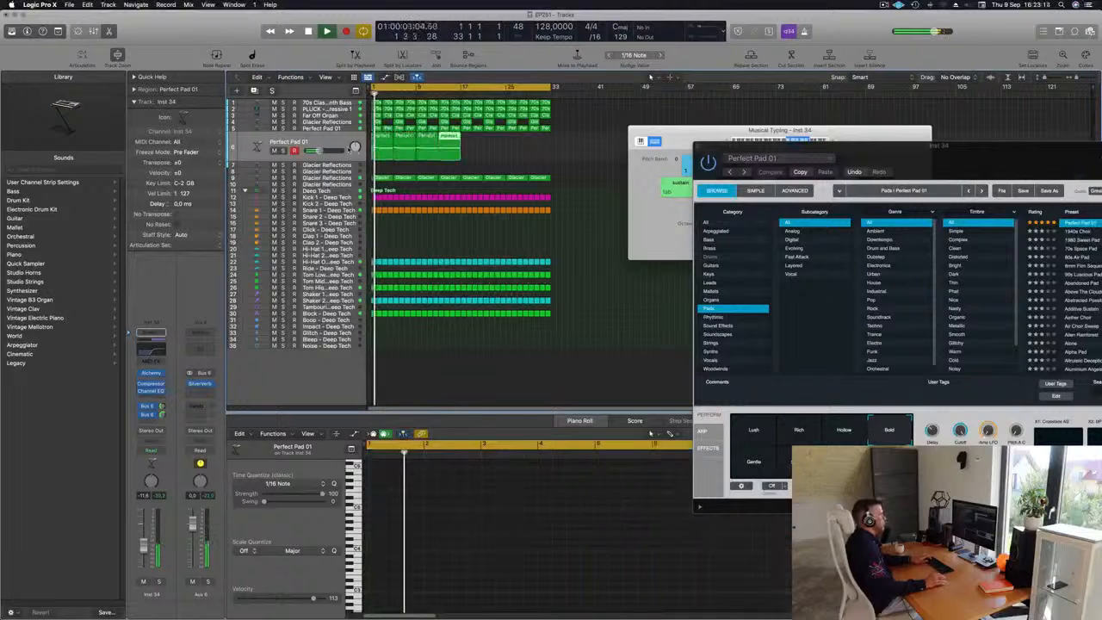
key("super+r")
key("super+r")
key("super+r")
key("super+r")
key("super+r")
key("super+r")
Step: Close the Musical Typing keyboard and the pad's Alchemy window to uncover the arrangement
left_click_drag(763, 134, 664, 129)
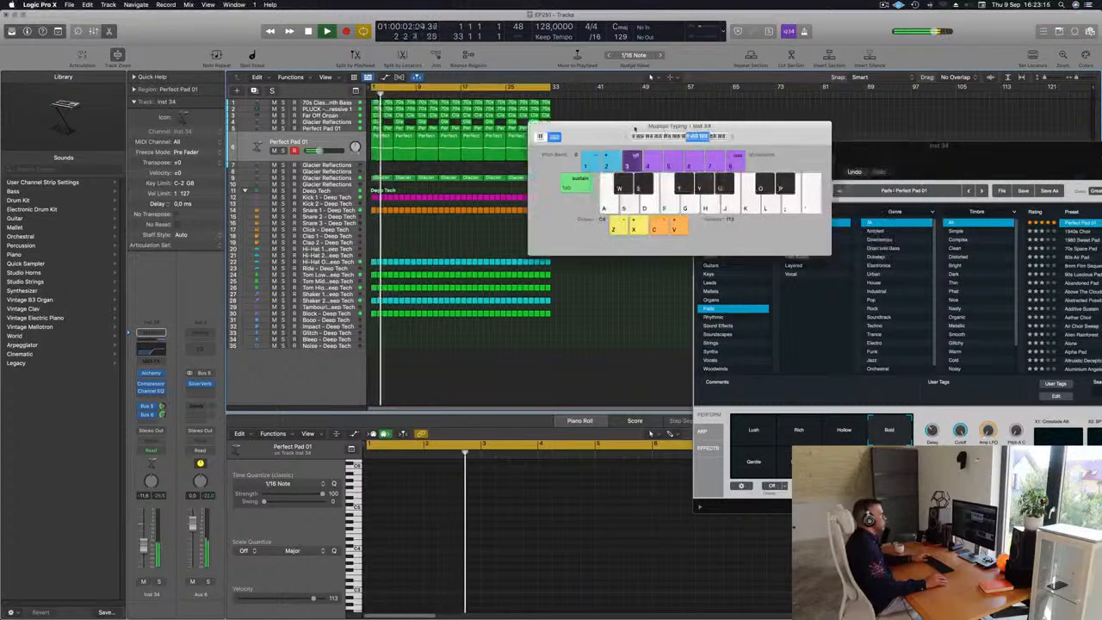
left_click_drag(591, 133, 576, 154)
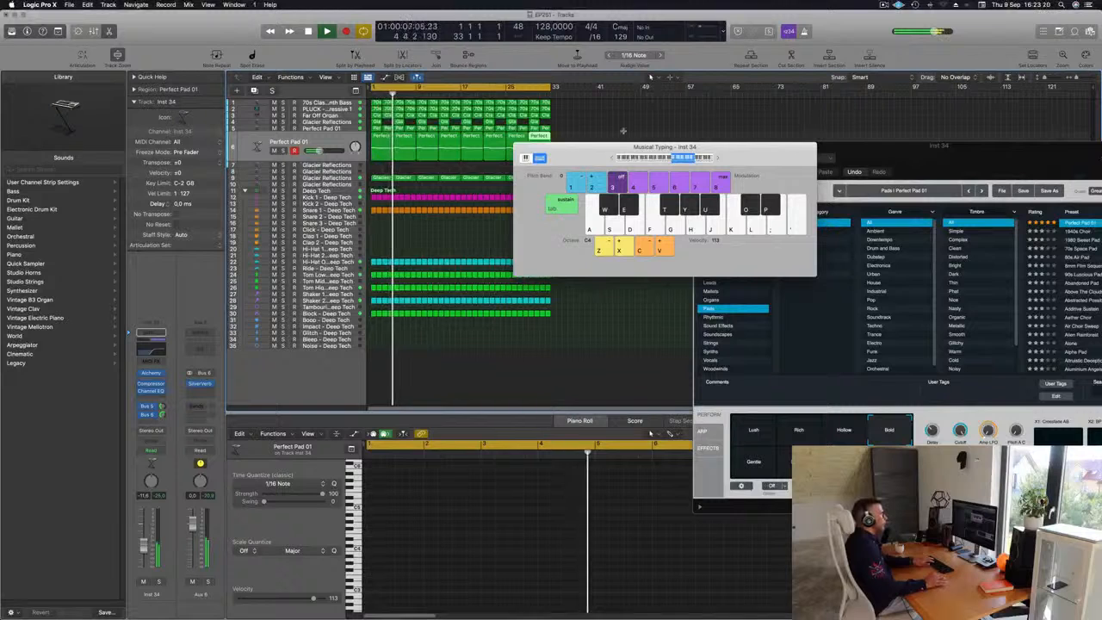
key("super+k")
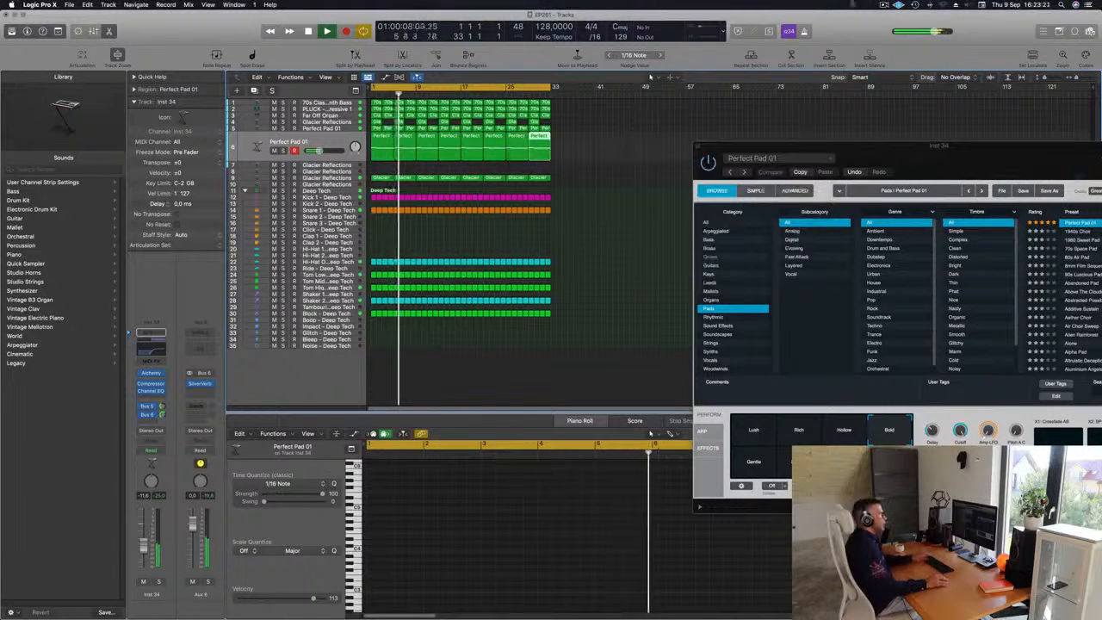
left_click(884, 5)
left_click(641, 161)
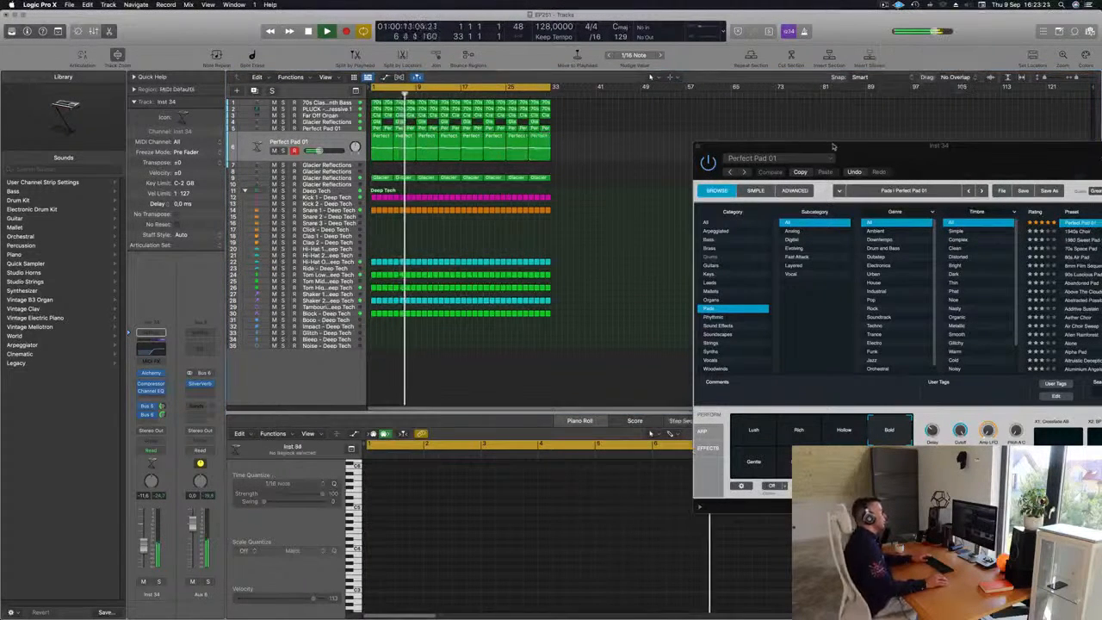
left_click_drag(833, 146, 688, 158)
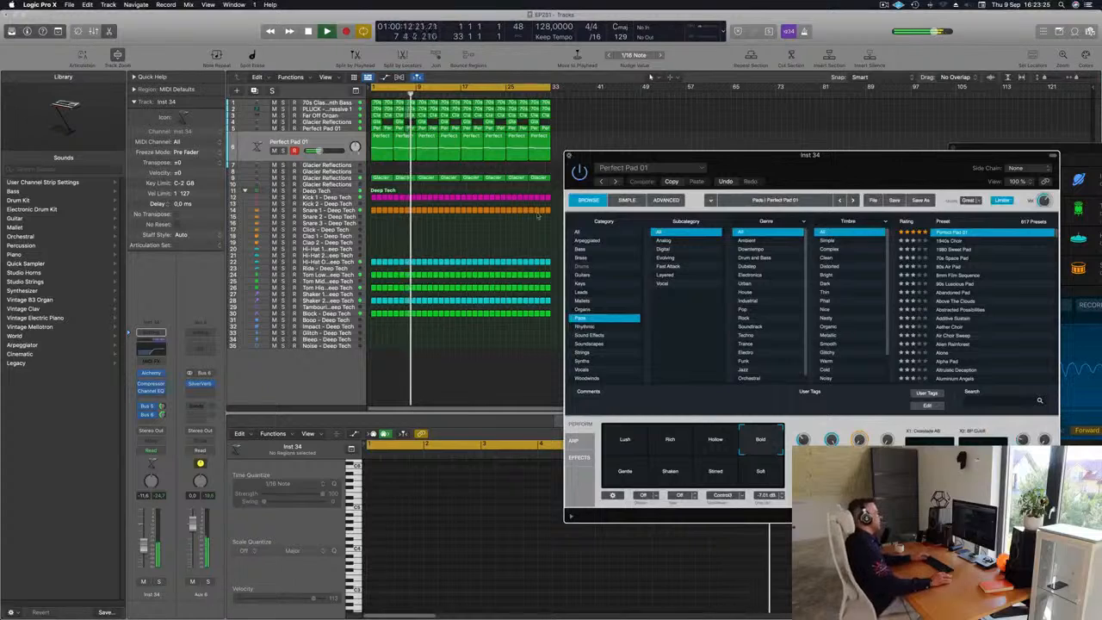
key("super+w")
scroll(474, 249, "up", 5)
scroll(488, 250, "down", 4)
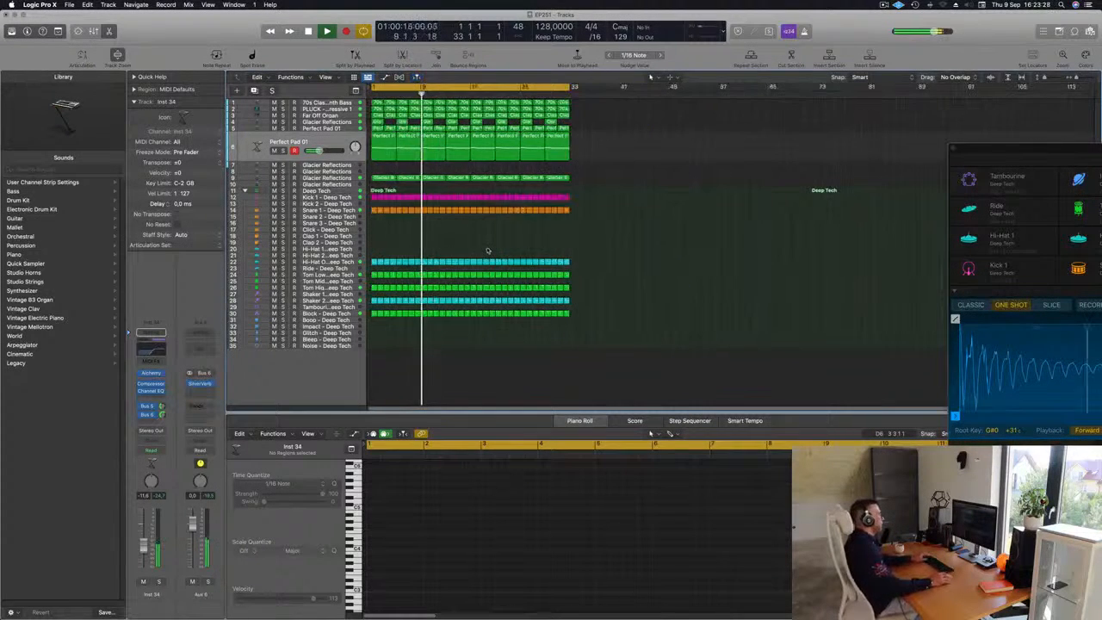
Step: Repeat all regions of the arrangement once from bar 33 to bar 65 and extend the cycle range to bar 65
key("space")
key("space")
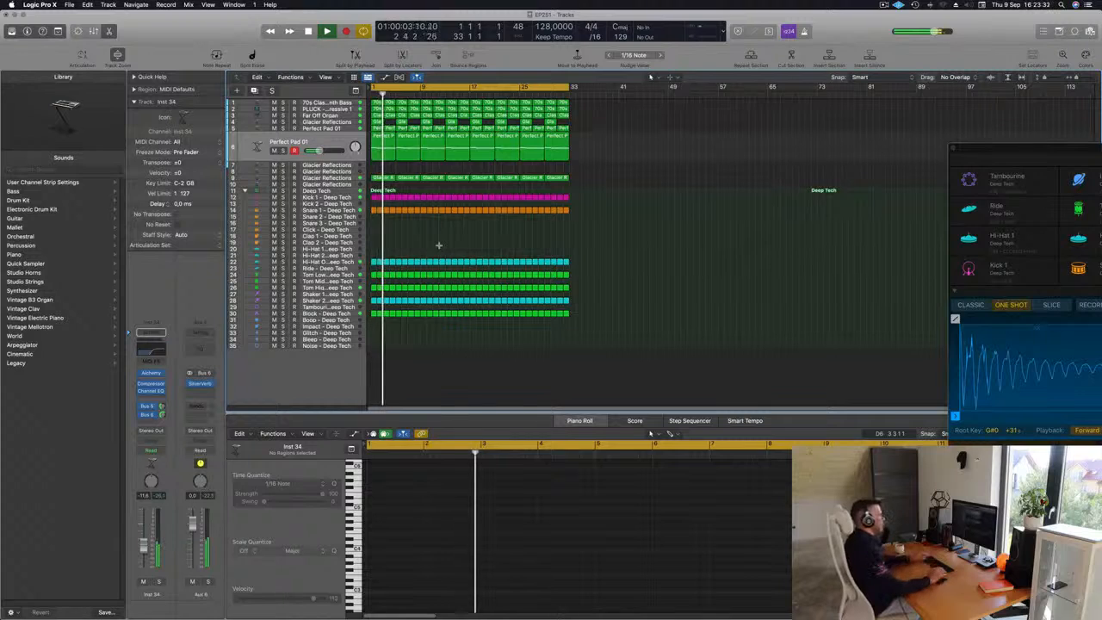
key("super+a")
key("super+r")
key("super+Left")
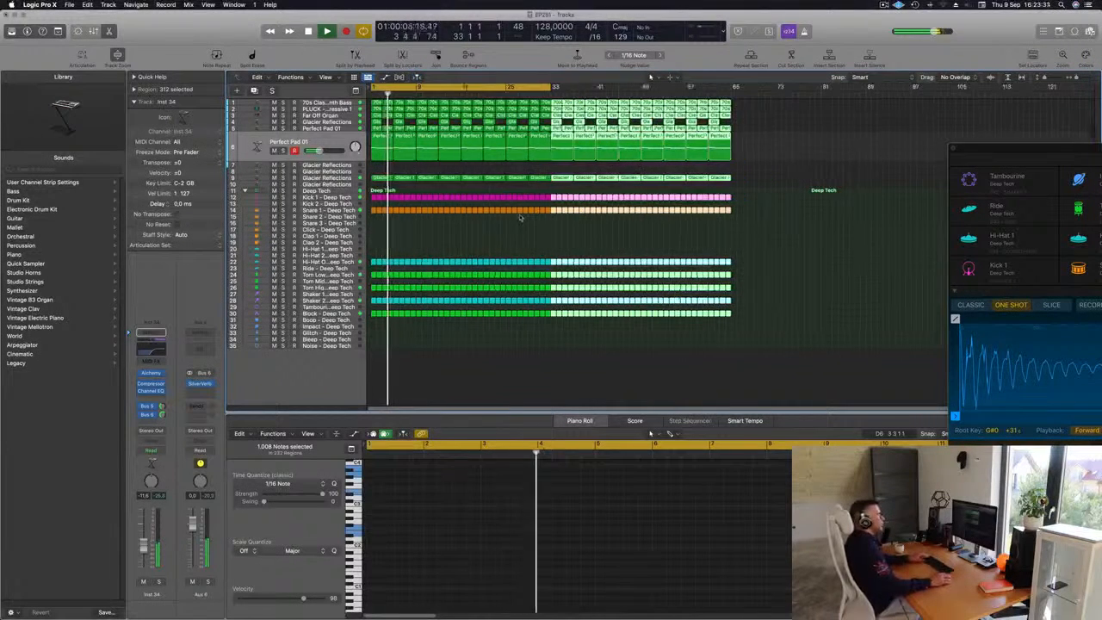
left_click(786, 204)
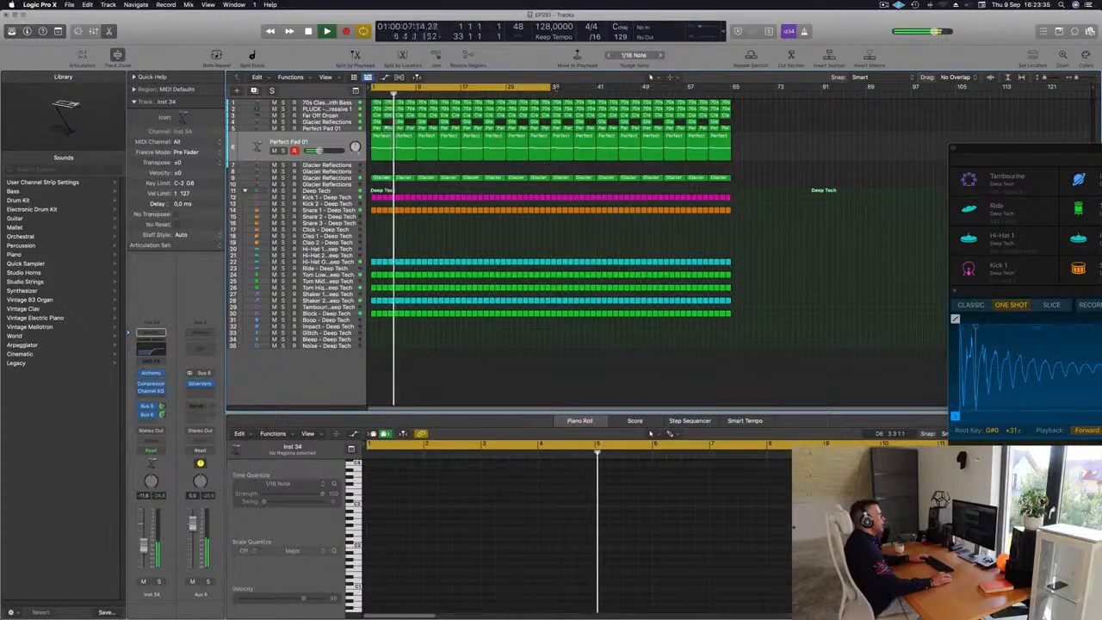
left_click_drag(553, 87, 730, 95)
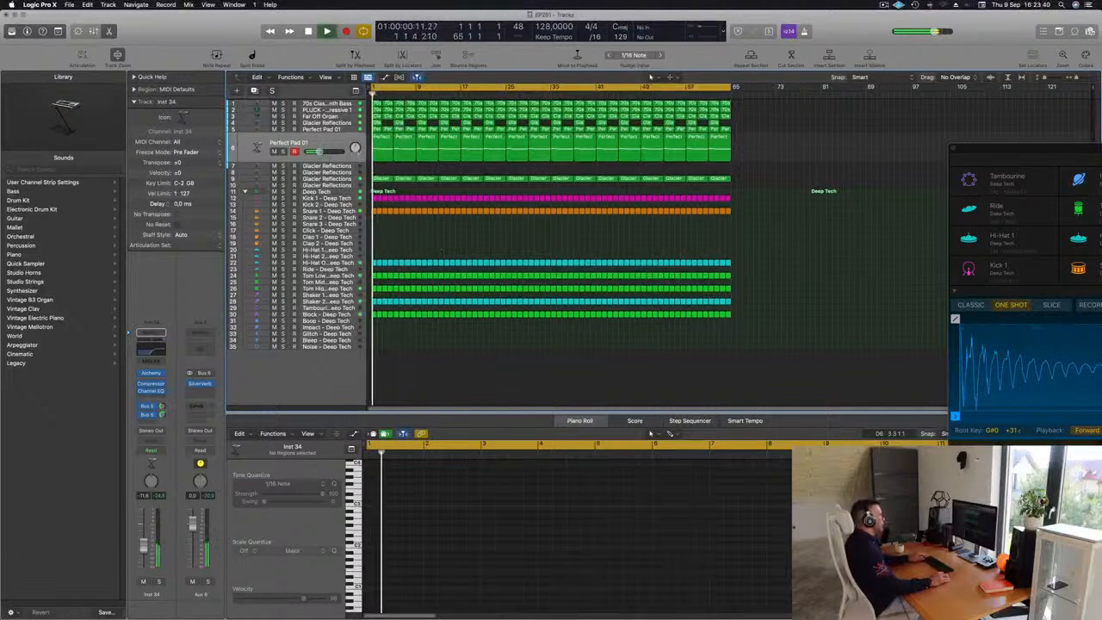
Step: Delete the pad regions before bar 17 on track 6 and play from the start
left_click(376, 147)
key("Delete")
left_click_drag(382, 149, 446, 155)
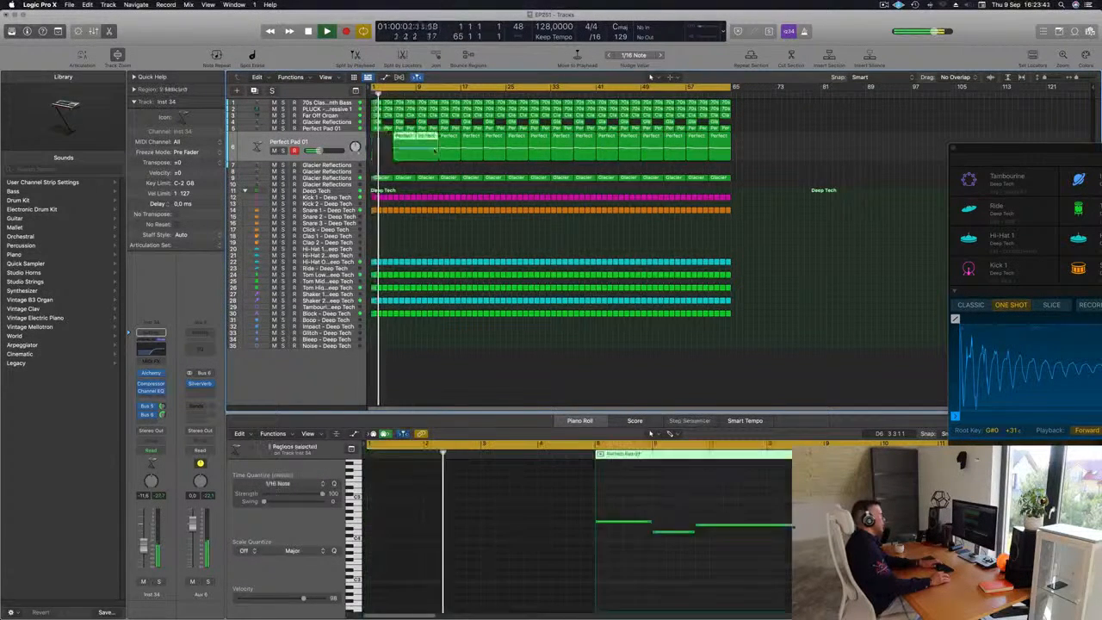
key("Delete")
key("Return")
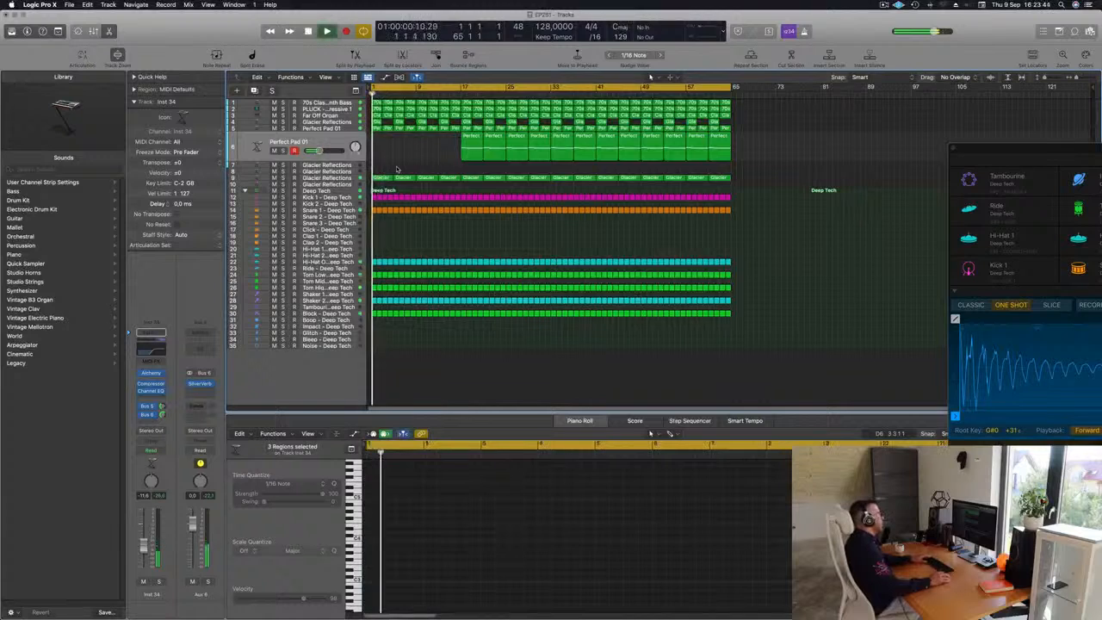
Step: Solo the Glacier Reflections part on track 9 briefly to identify it, and delete its regions before bar 17
left_click(345, 179)
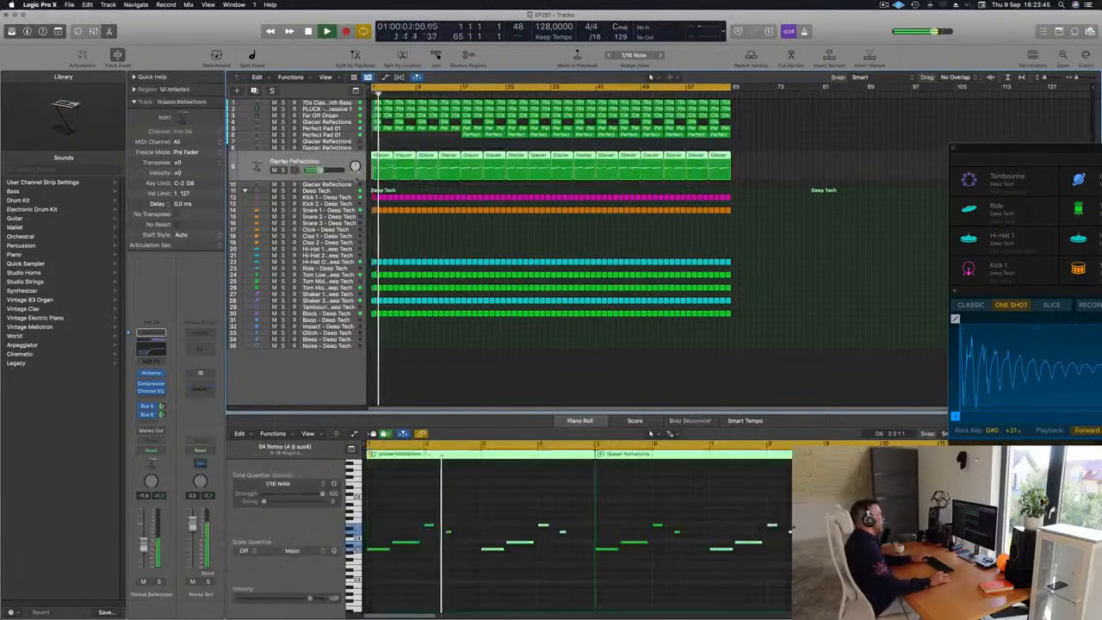
key("Return")
left_click(283, 171)
left_click(283, 170)
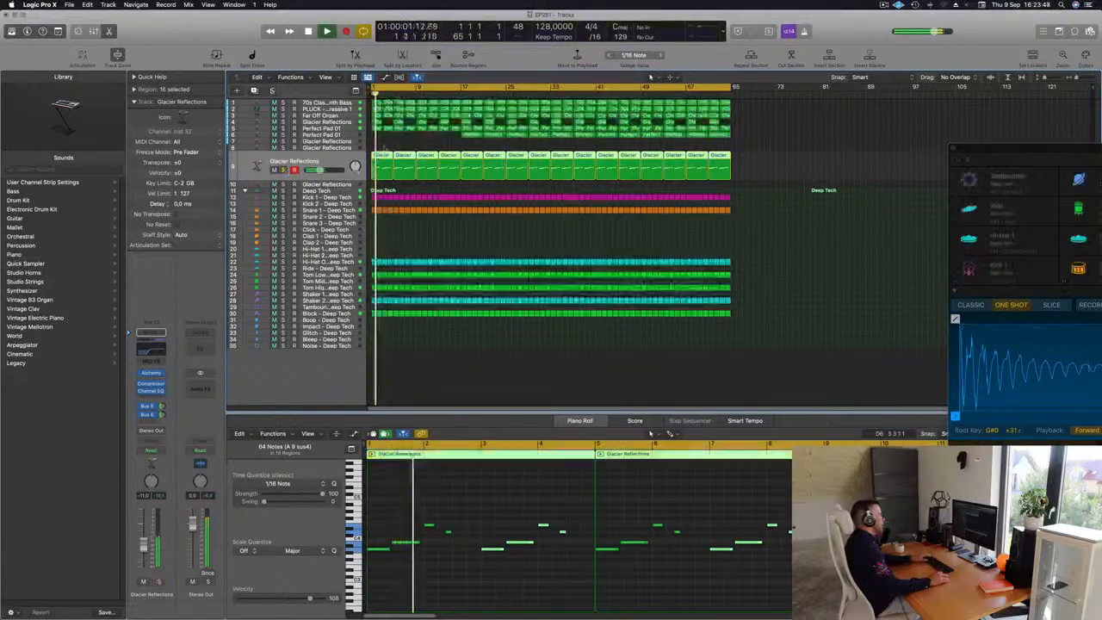
key("Return")
left_click_drag(386, 148, 446, 163)
key("Delete")
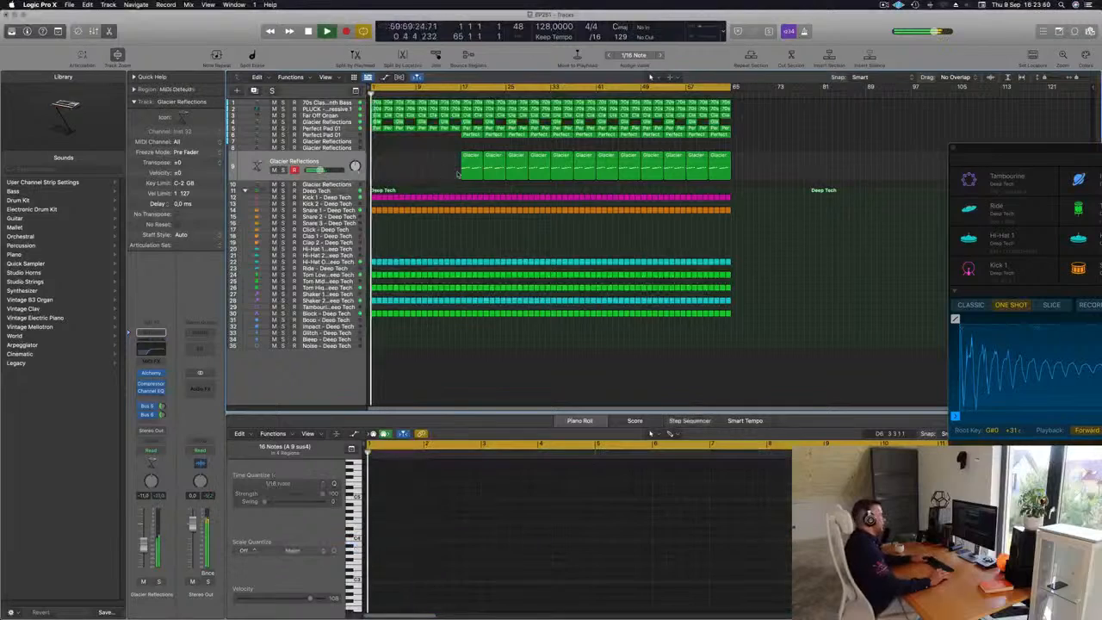
Step: Delete the Perfect Pad 01 regions before bar 17 on track 5
left_click(426, 128)
left_click_drag(378, 165, 454, 140)
key("Delete")
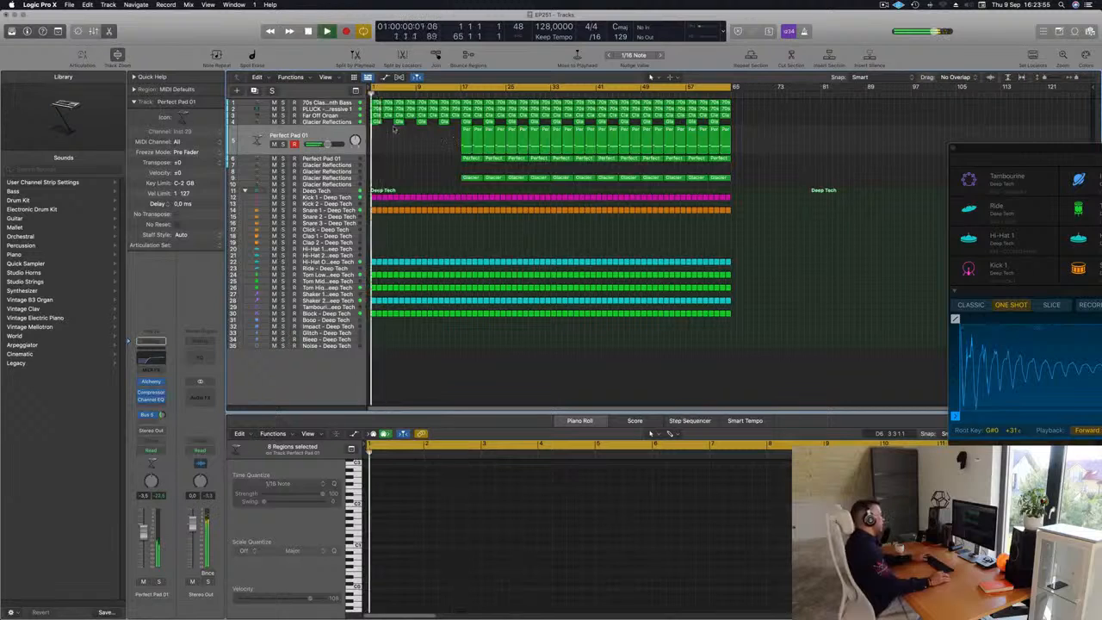
Step: Delete the PLUCK - Basic Progressive regions before bar 9 on track 2
left_click(322, 123)
left_click(391, 184)
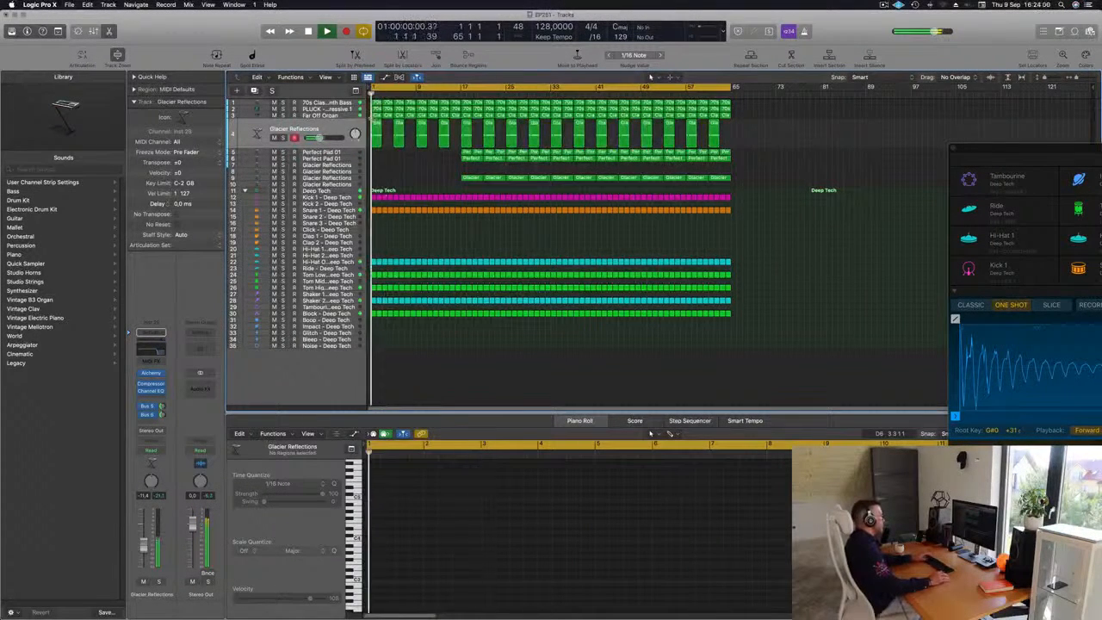
left_click(346, 111)
left_click(393, 169)
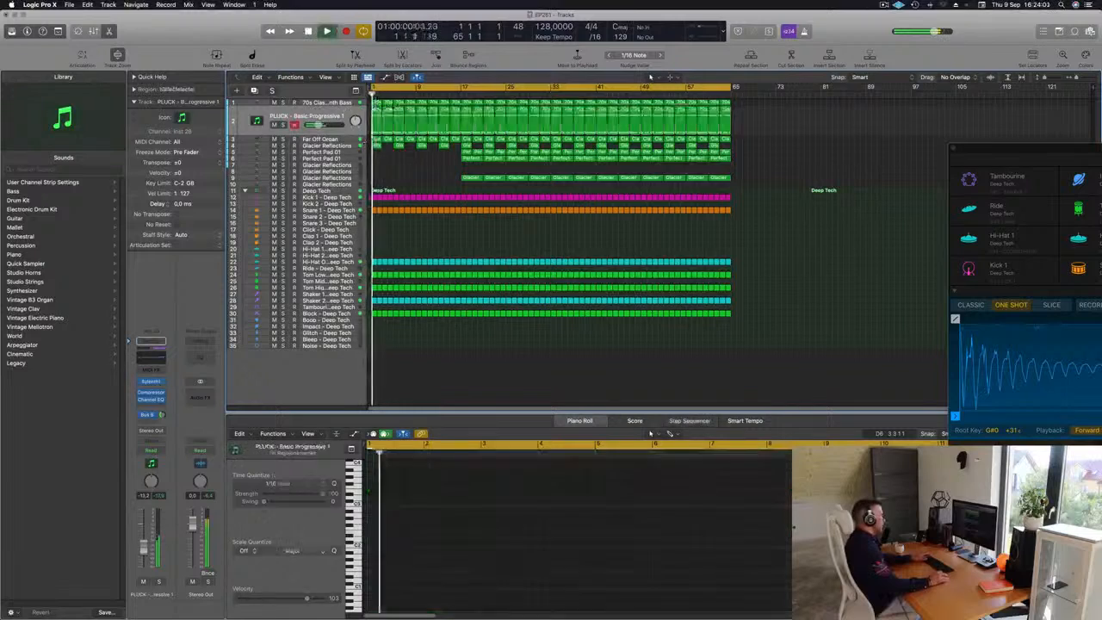
left_click(376, 107)
key("Delete")
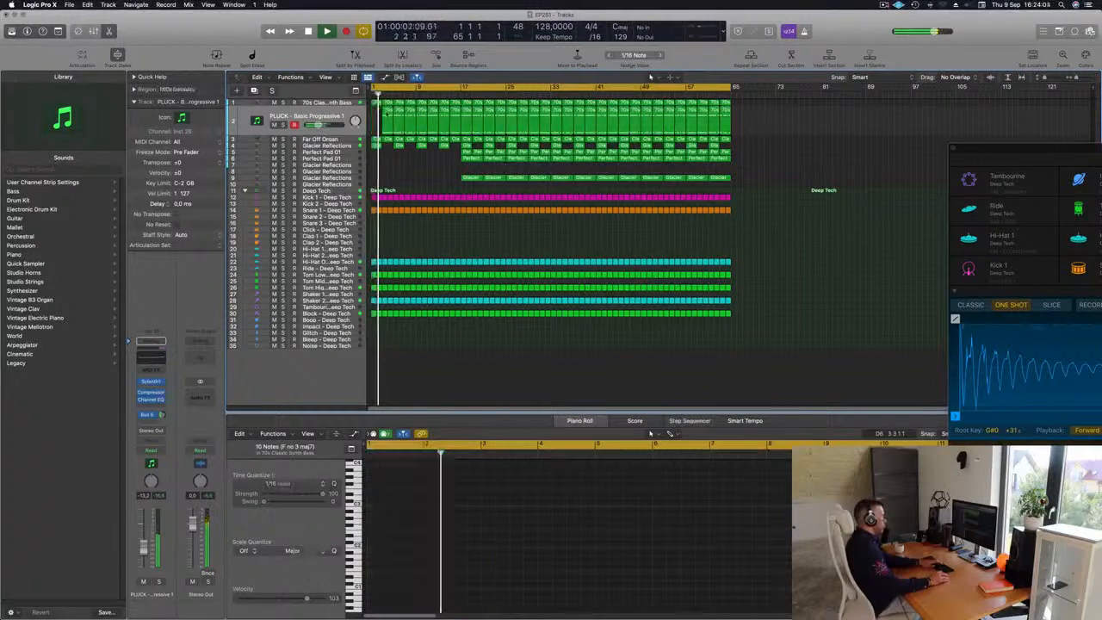
left_click_drag(376, 118, 408, 118)
key("Delete")
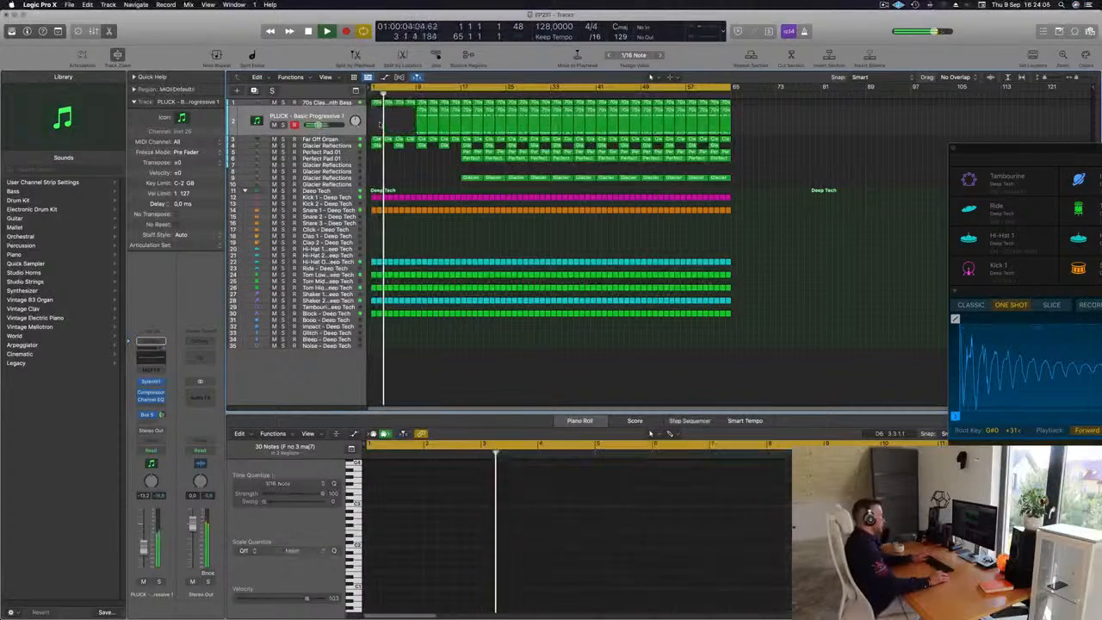
Step: Select the 70s Classic Synth Bass track, and remove the Glacier Reflections region at bar 5 on track 4
left_click(301, 103)
key("space")
key("space")
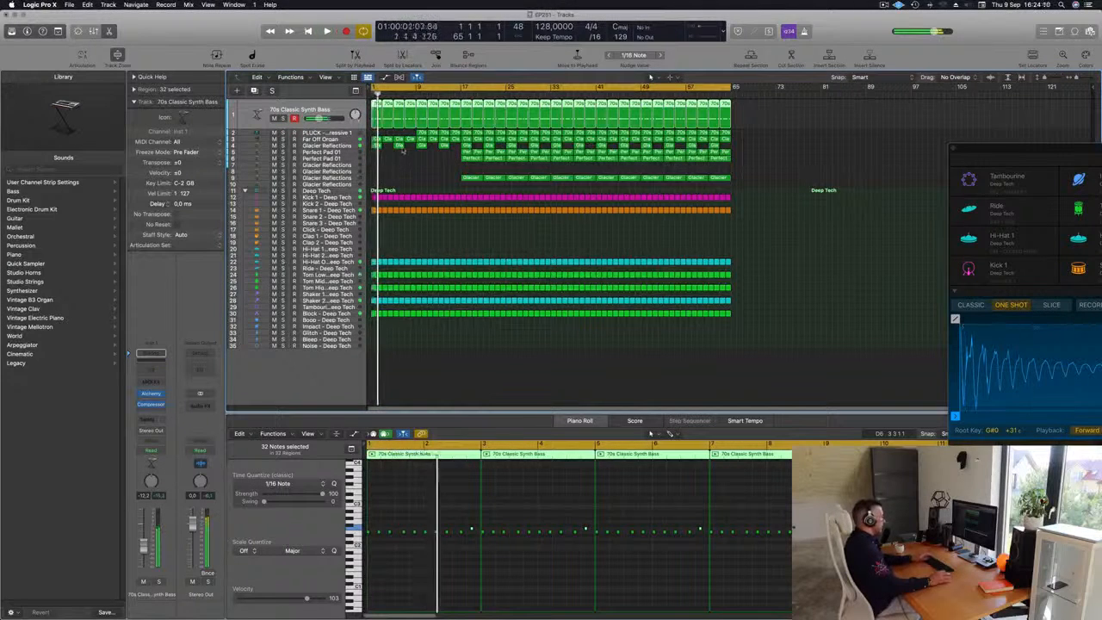
left_click(381, 169)
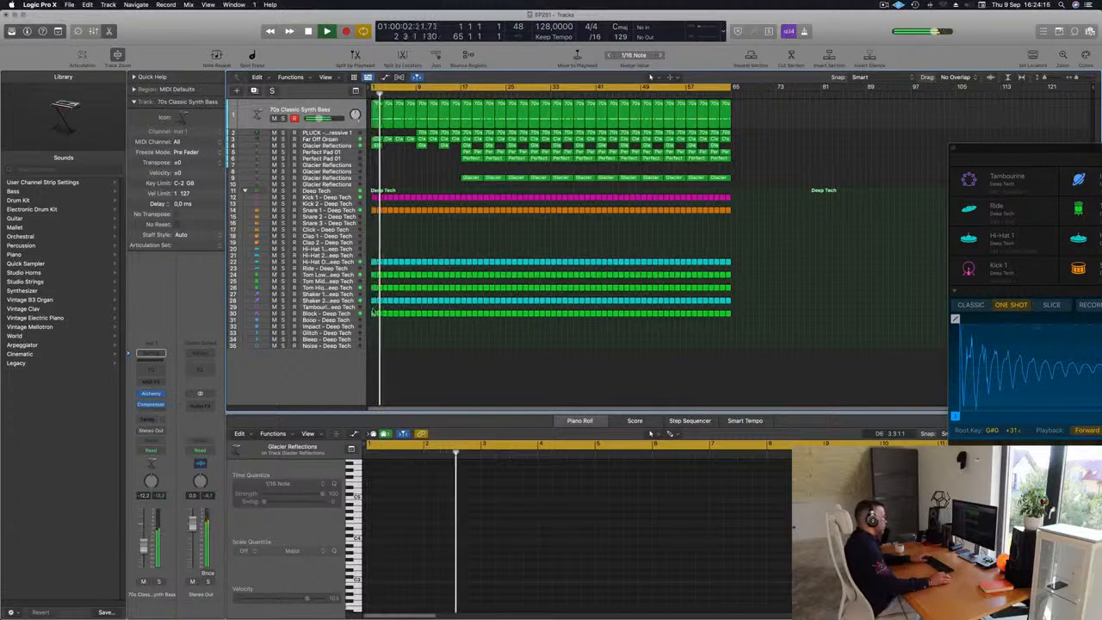
Step: Delete the Block - Deep Tech regions before bar 17 and play the arrangement from the start
left_click_drag(370, 308, 447, 319)
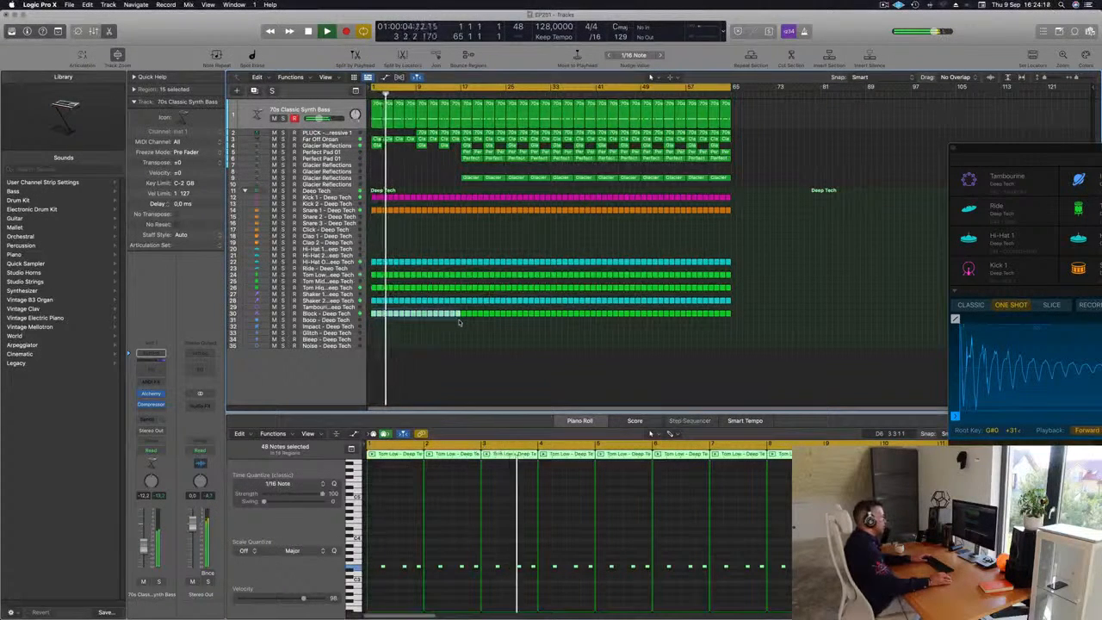
key("BackSpace")
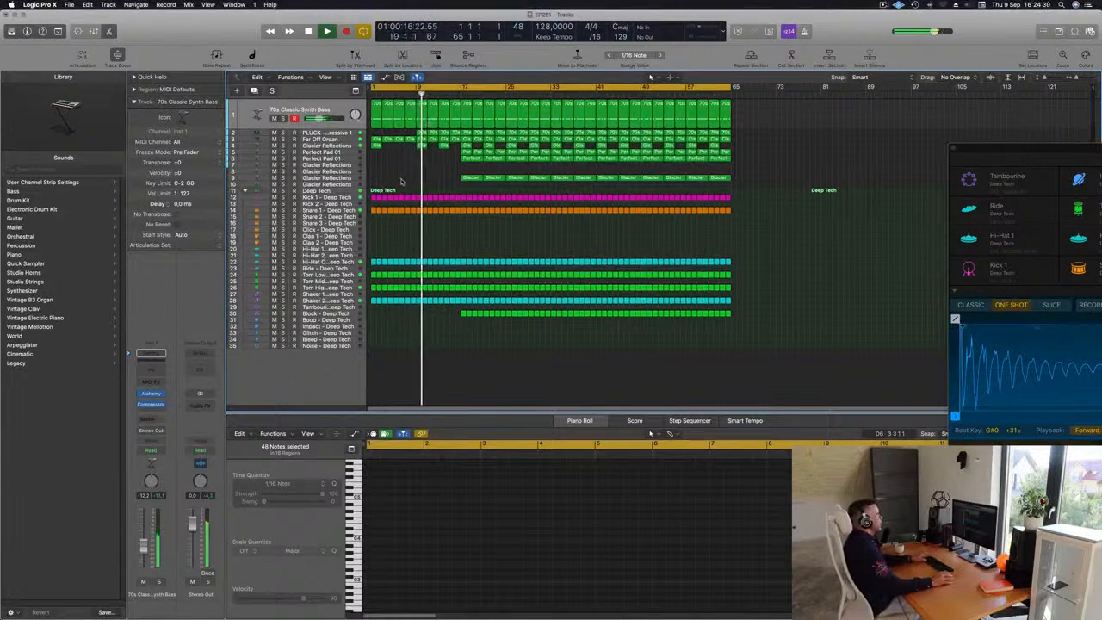
key("Return")
Step: Open Alchemy on the 70s Classic Synth Bass track and position its window below the bass regions
left_click(302, 109)
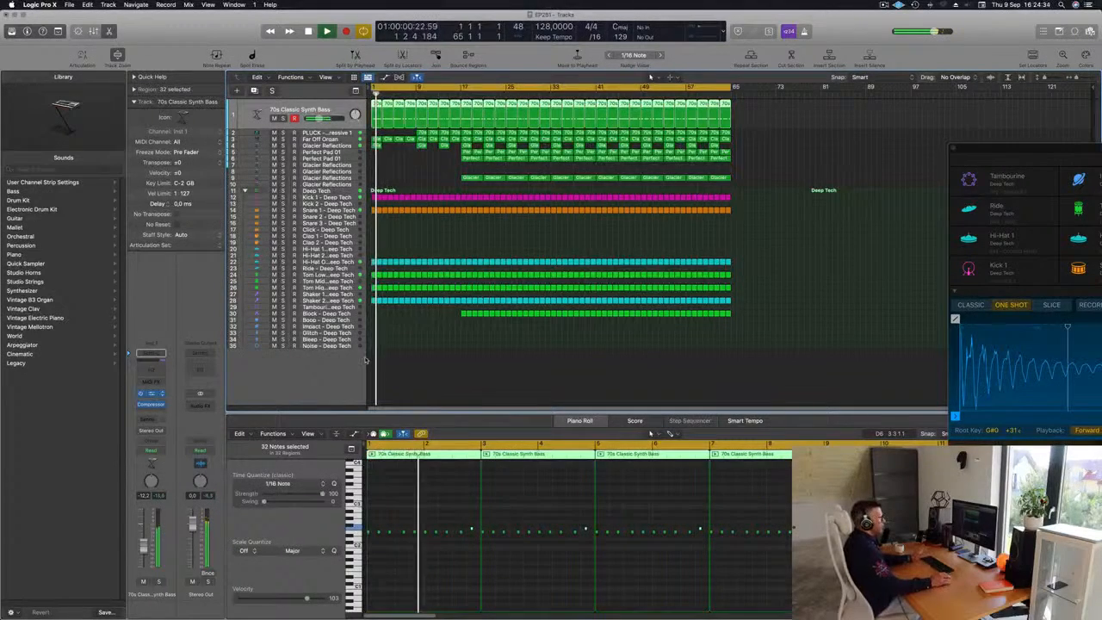
left_click(152, 394)
left_click_drag(532, 254, 718, 206)
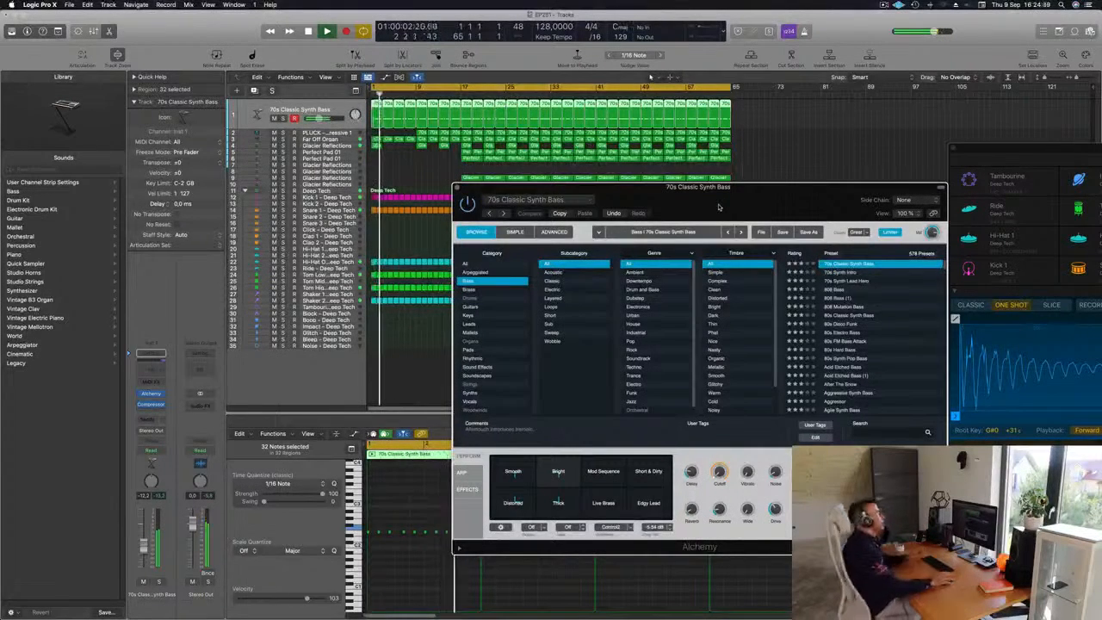
left_click_drag(778, 186, 742, 170)
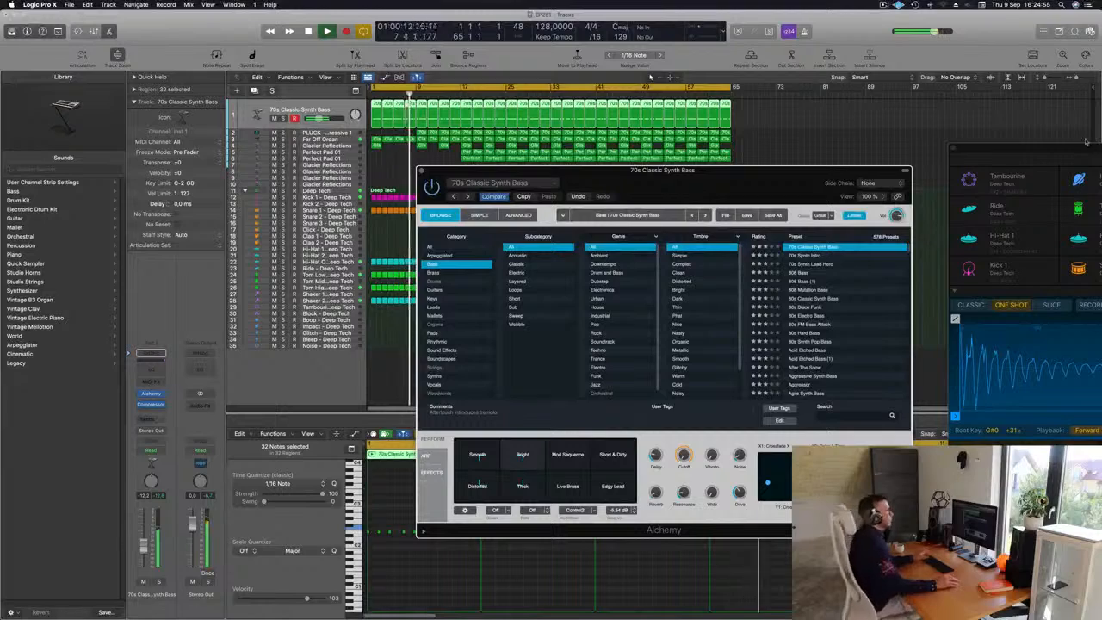
Step: Open the Compressor on the 70s Classic Synth Bass track, set its release to about 330 ms and close it
left_click_drag(672, 174, 765, 157)
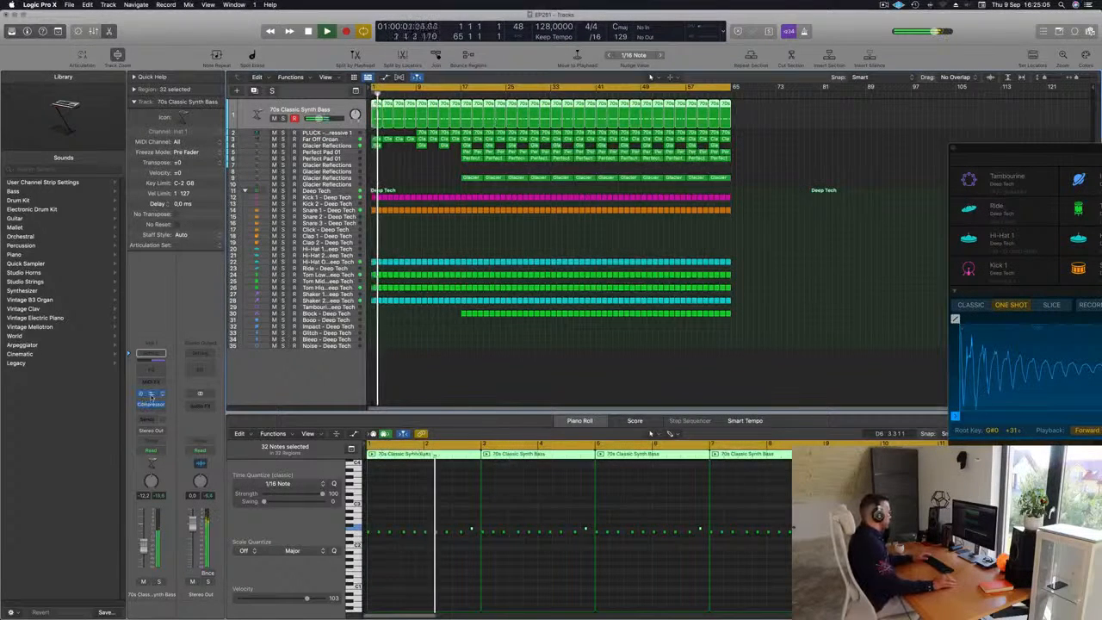
left_click(150, 395)
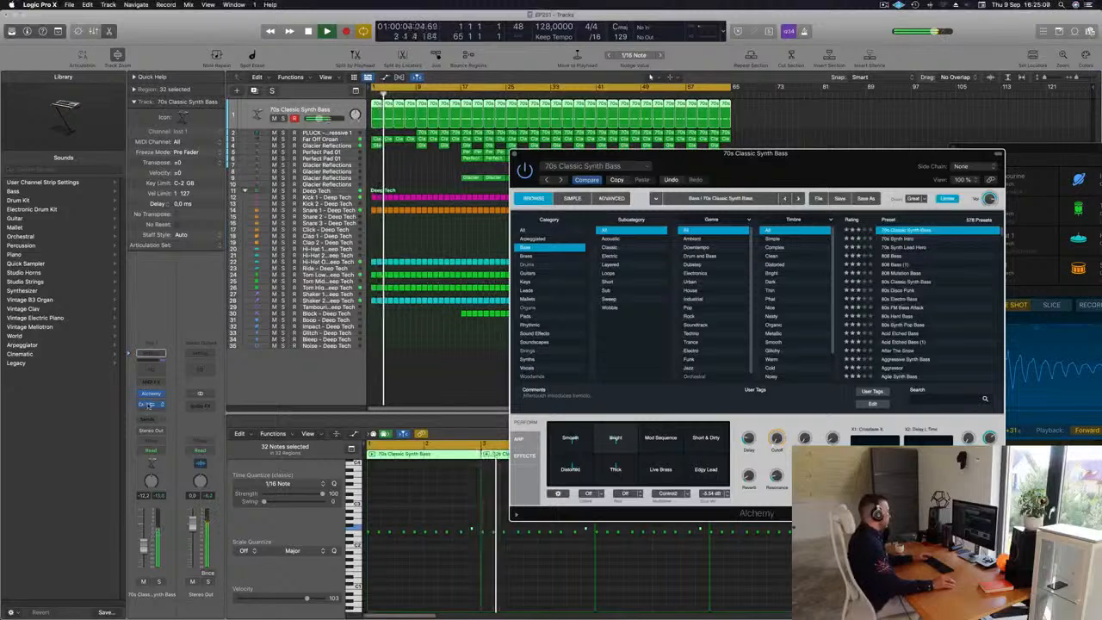
left_click(150, 404)
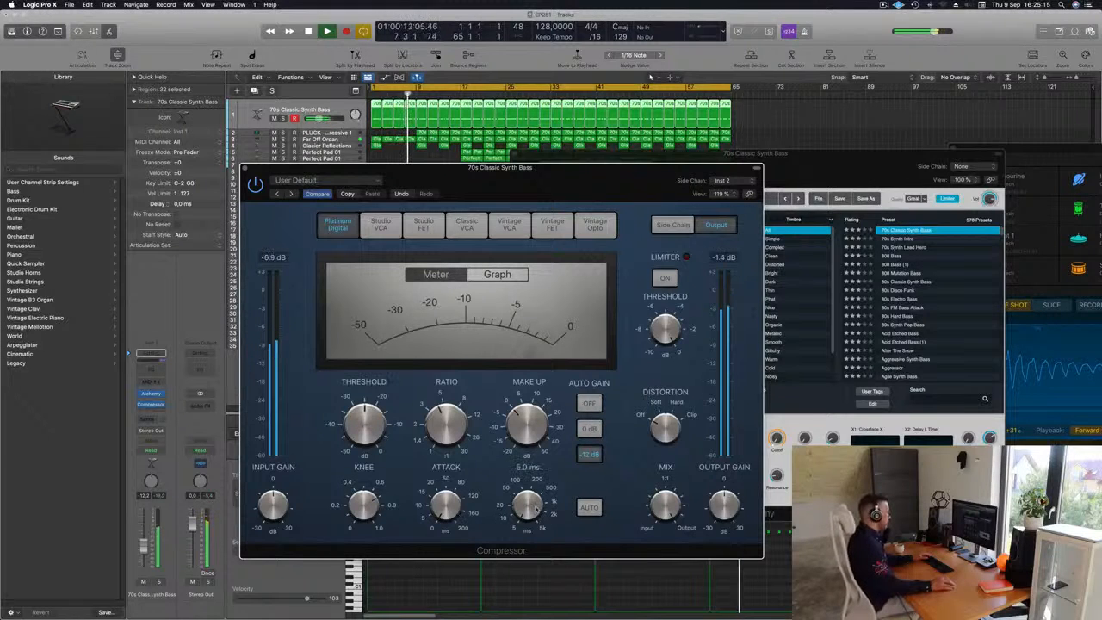
left_click_drag(536, 509, 530, 465)
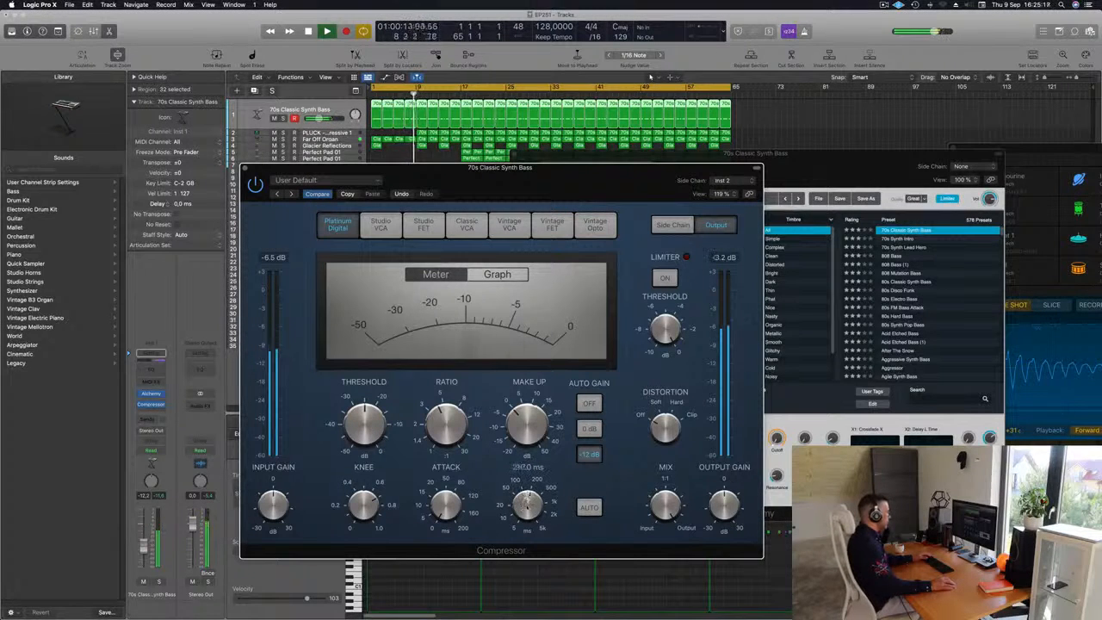
left_click_drag(527, 507, 528, 510)
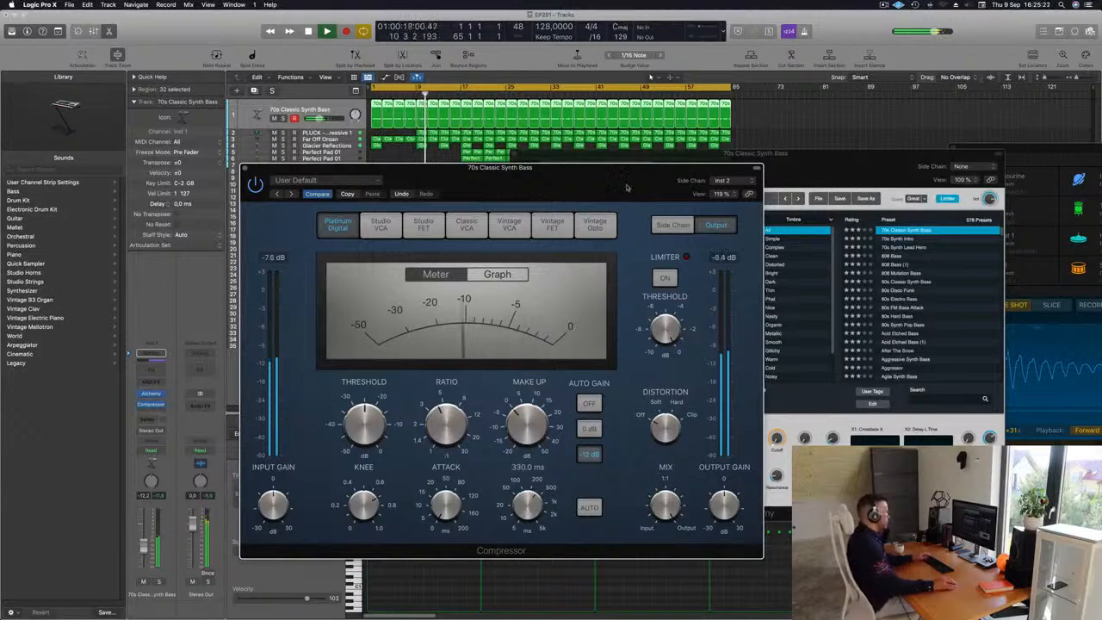
left_click_drag(247, 169, 419, 182)
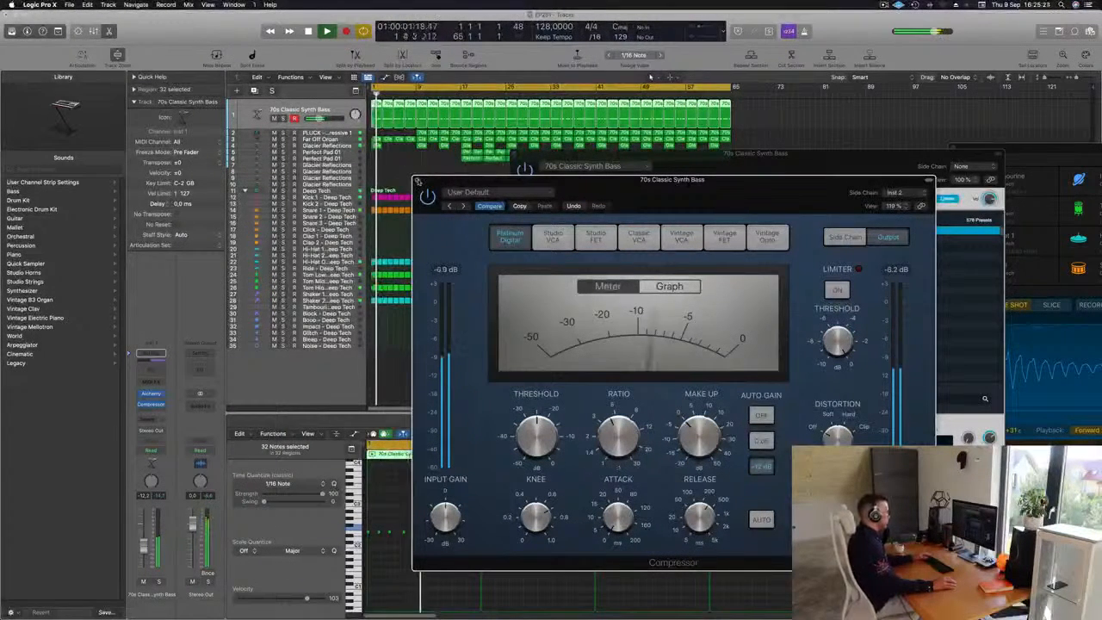
mouse_move(696, 516)
left_mouse_down()
mouse_move(699, 544)
mouse_move(727, 575)
mouse_move(701, 516)
left_mouse_up()
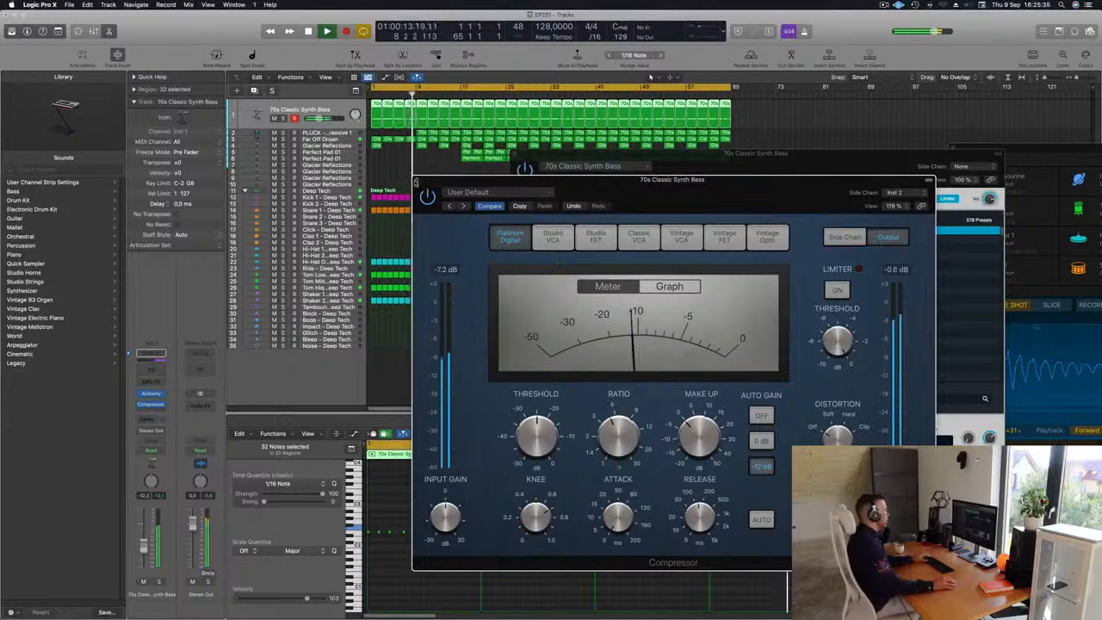
left_click(419, 181)
Step: Close the Alchemy window and delete the Tom Low and Tom High regions before bar 17
left_click(334, 140)
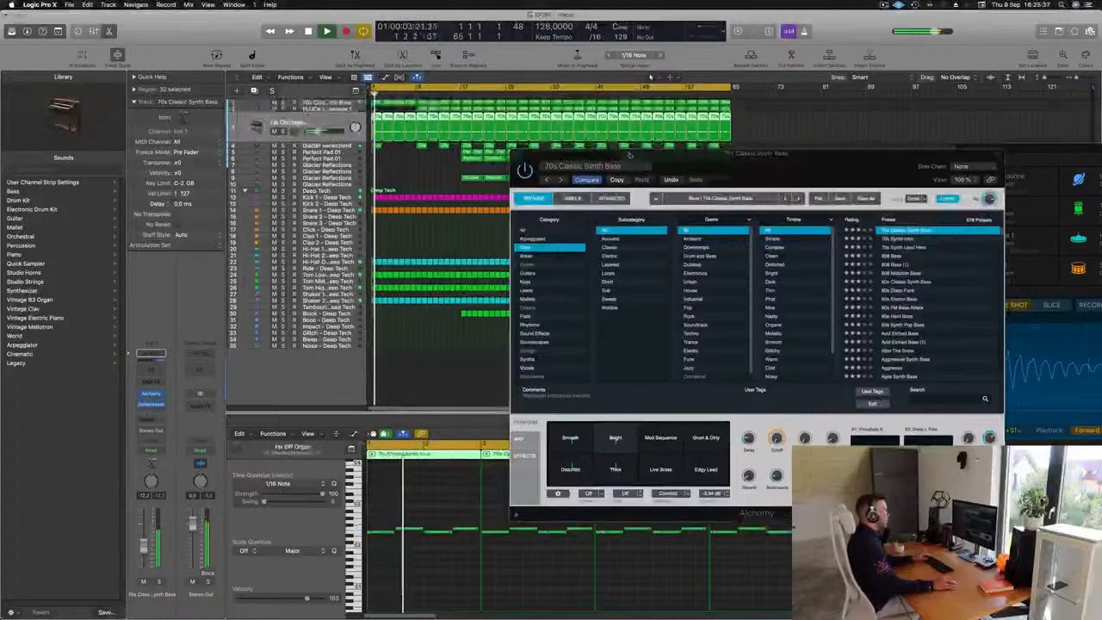
left_click_drag(655, 161, 706, 178)
left_click(565, 171)
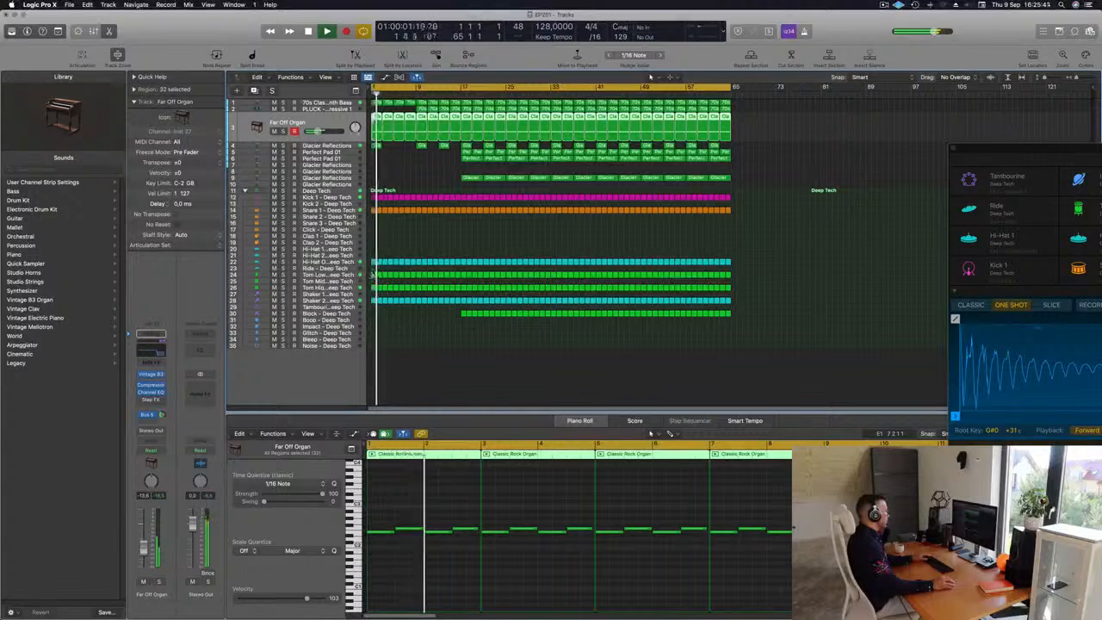
left_click_drag(372, 274, 455, 293)
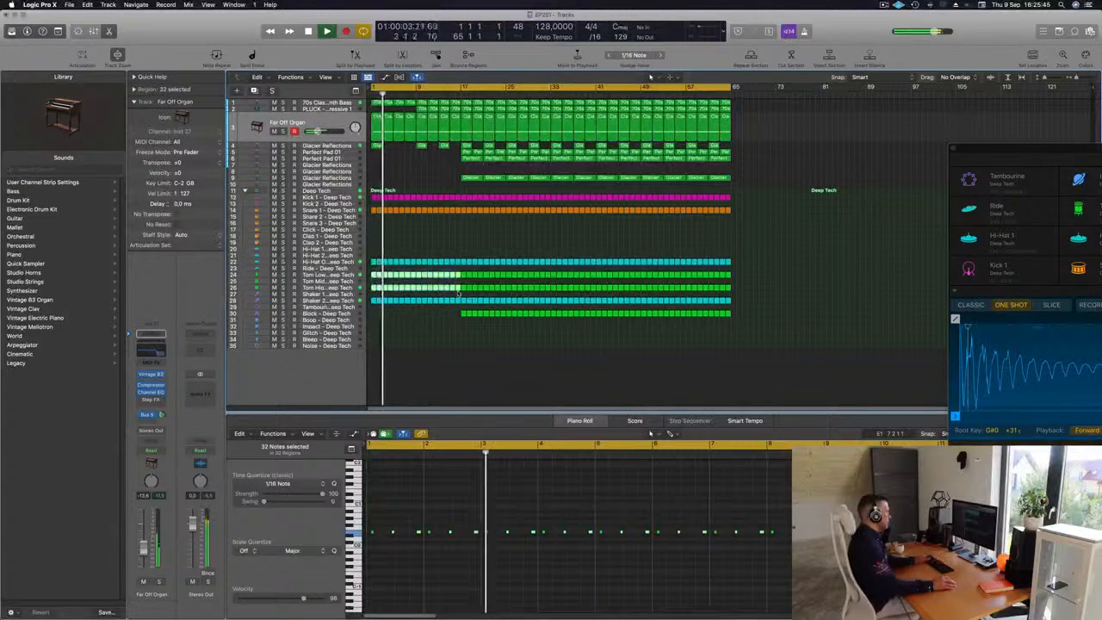
key("Delete")
Step: Delete the Shaker 2 - Deep Tech regions before bar 10
left_click(338, 300)
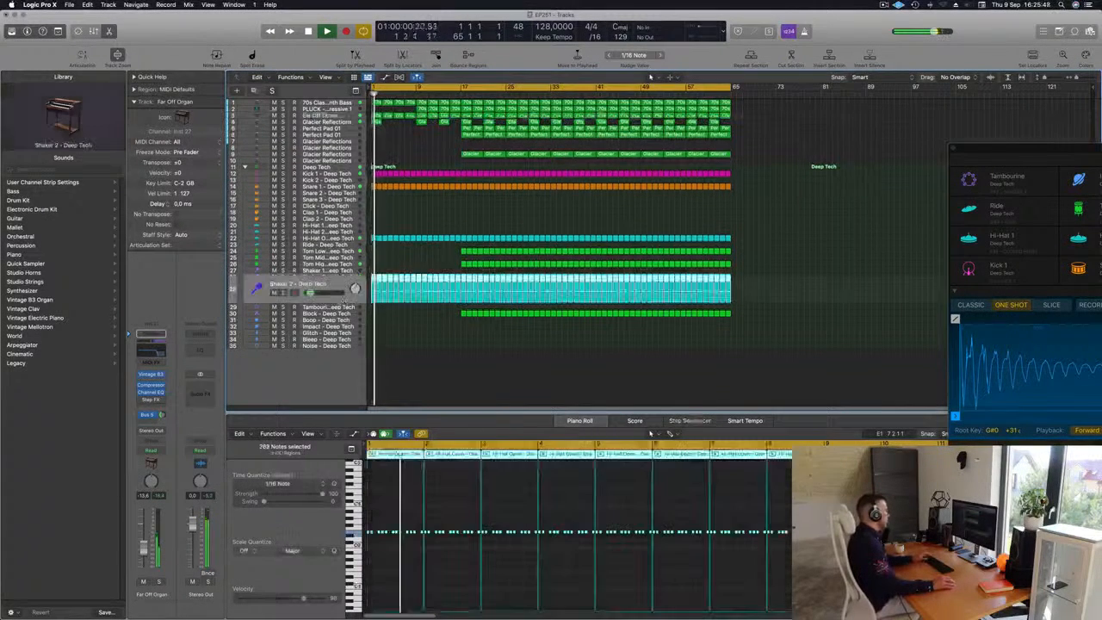
left_click(274, 293)
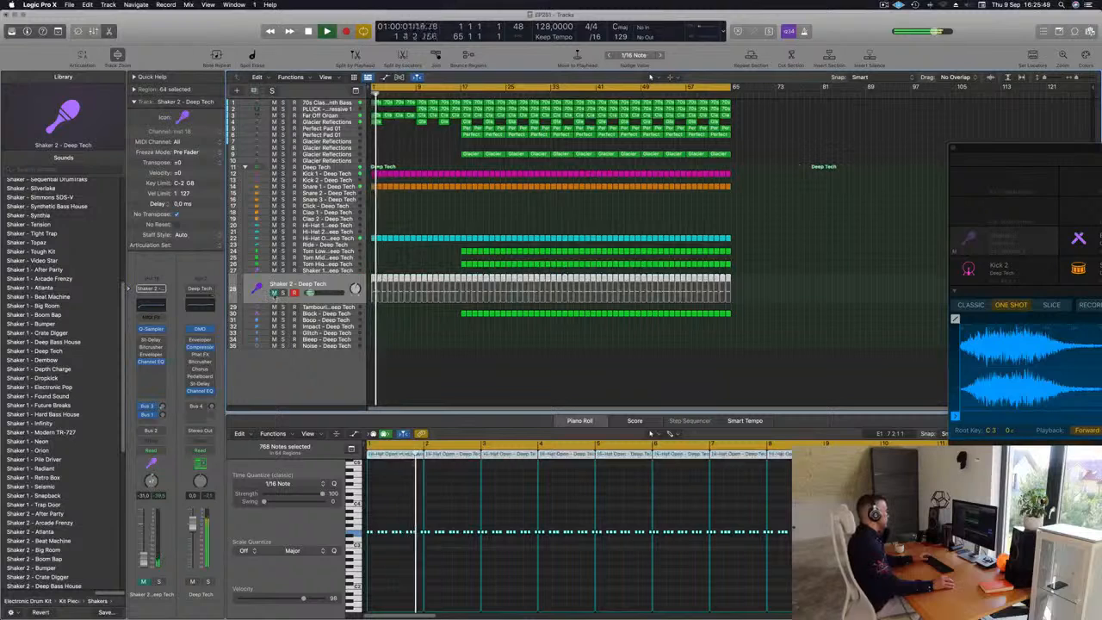
left_click(274, 294)
left_click_drag(373, 270, 417, 308)
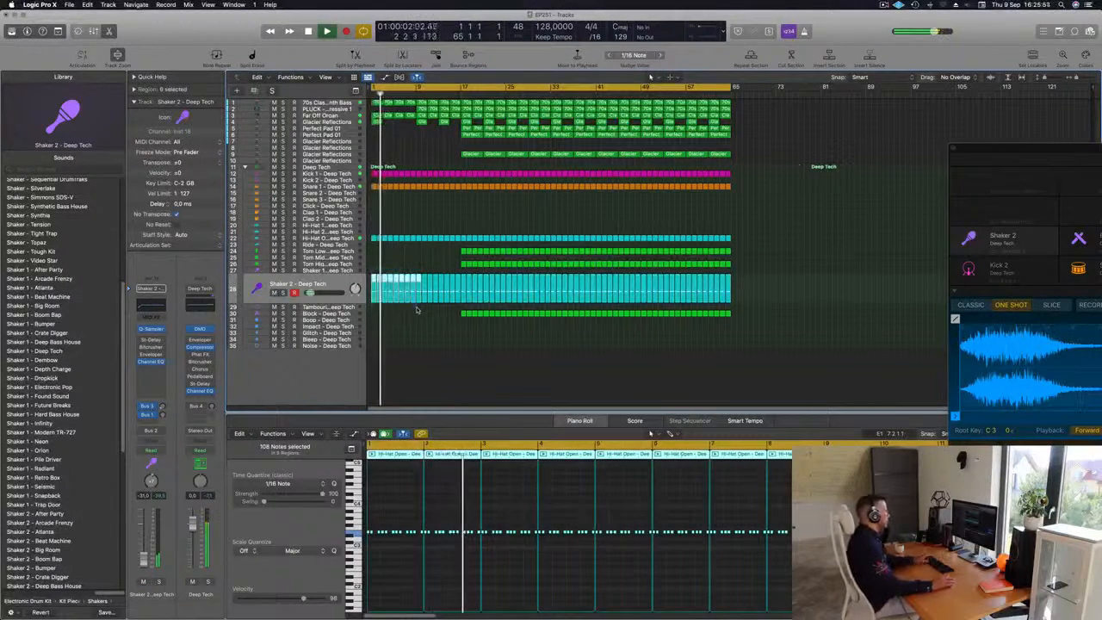
key("Delete")
Step: Shorten the 70s Classic Synth Bass region at bar 3 so it ends one beat before bar 5
scroll(428, 239, "up", 5)
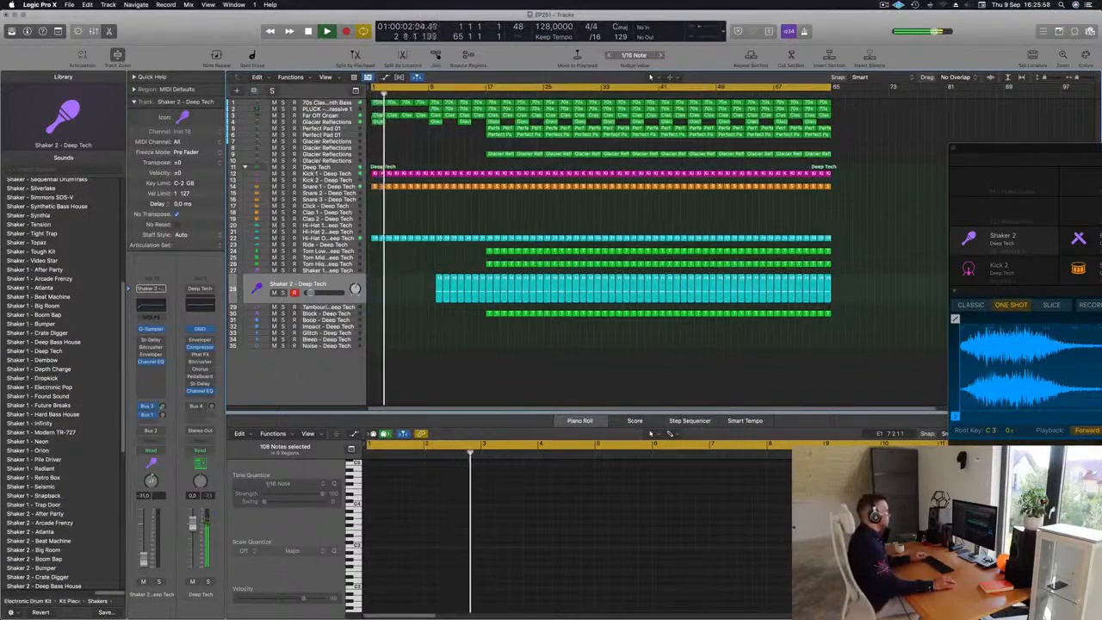
key("super+Right")
key("super+Right")
key("super+Right")
key("super+Right")
key("super+Right")
key("super+Right")
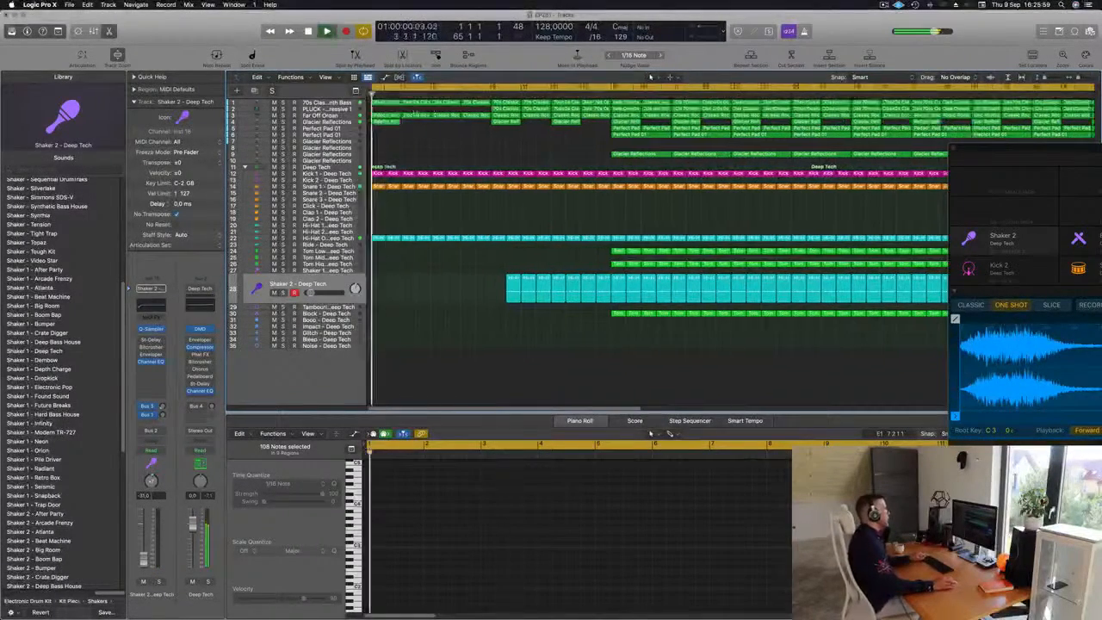
left_click(429, 102)
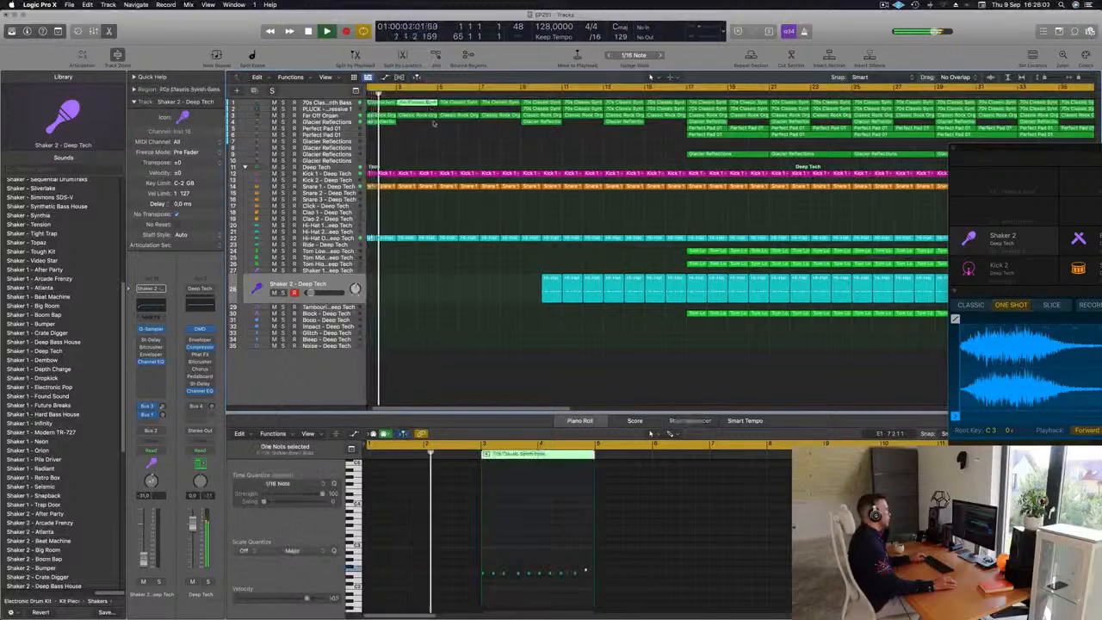
left_click(430, 103)
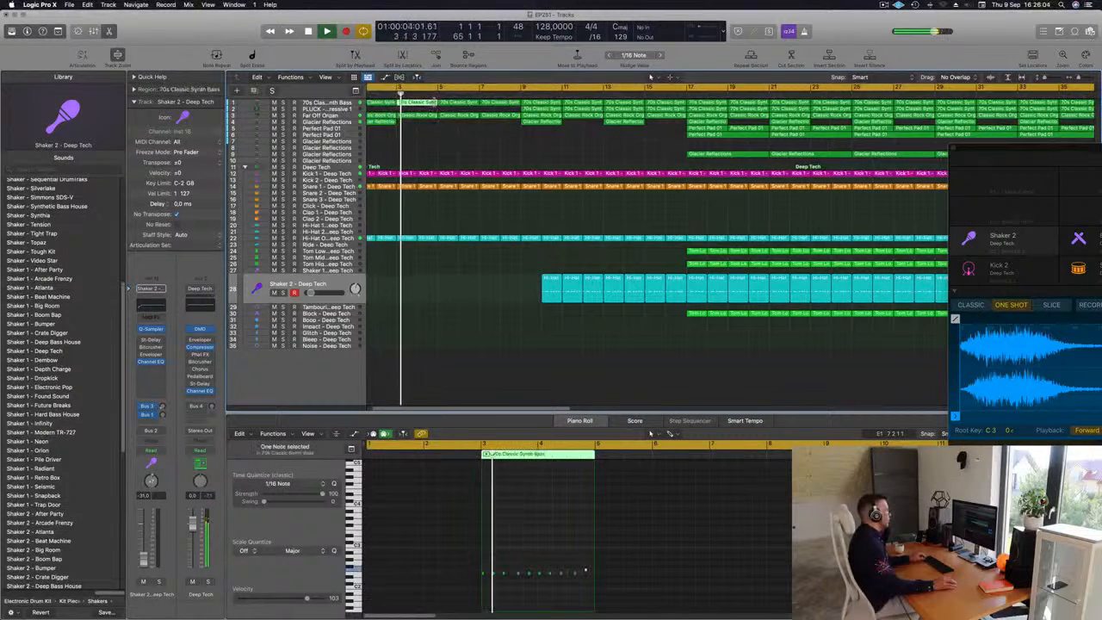
left_click_drag(429, 104, 429, 104)
key("Return")
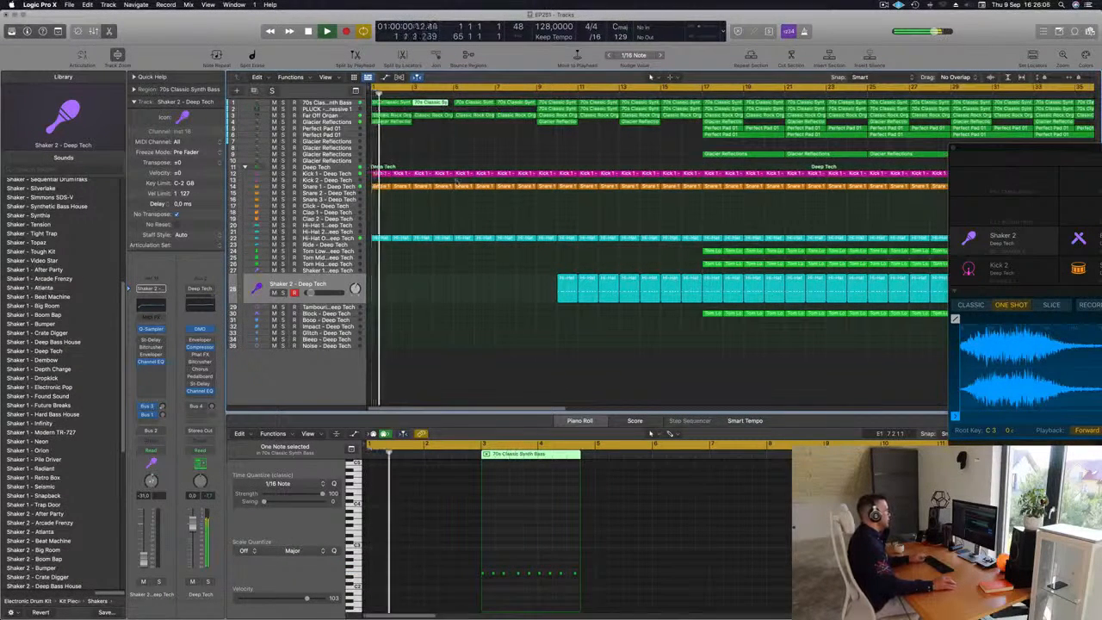
Step: Cut the last beat of bar 4 out of the Kick 1, Snare 1 and Hi-Hat Open regions, and replay from the start
left_click_drag(446, 164, 450, 265)
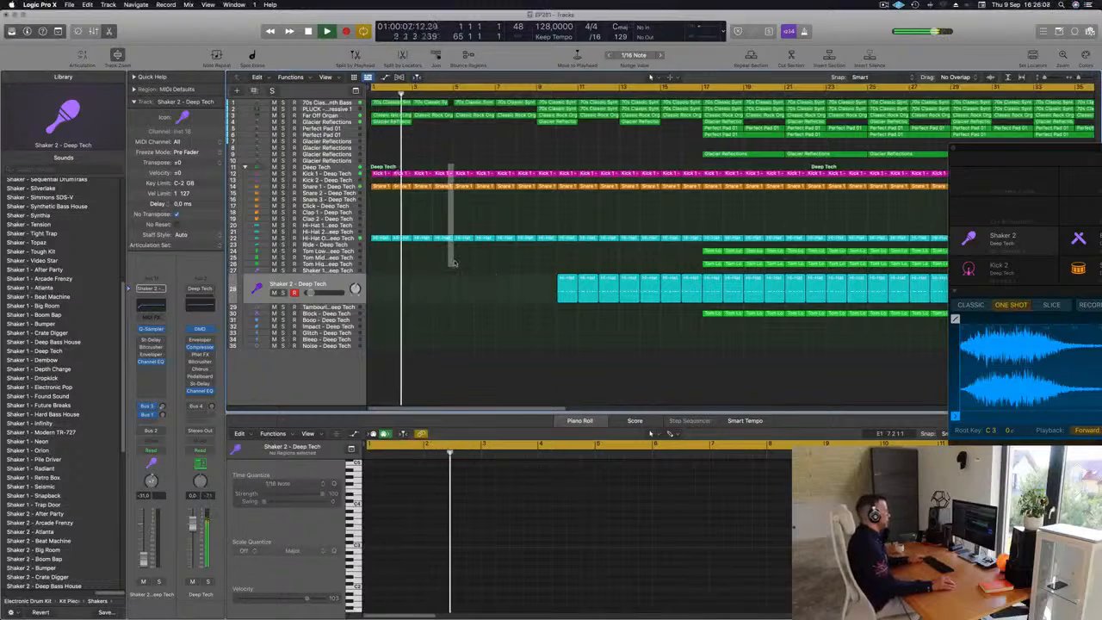
key("Delete")
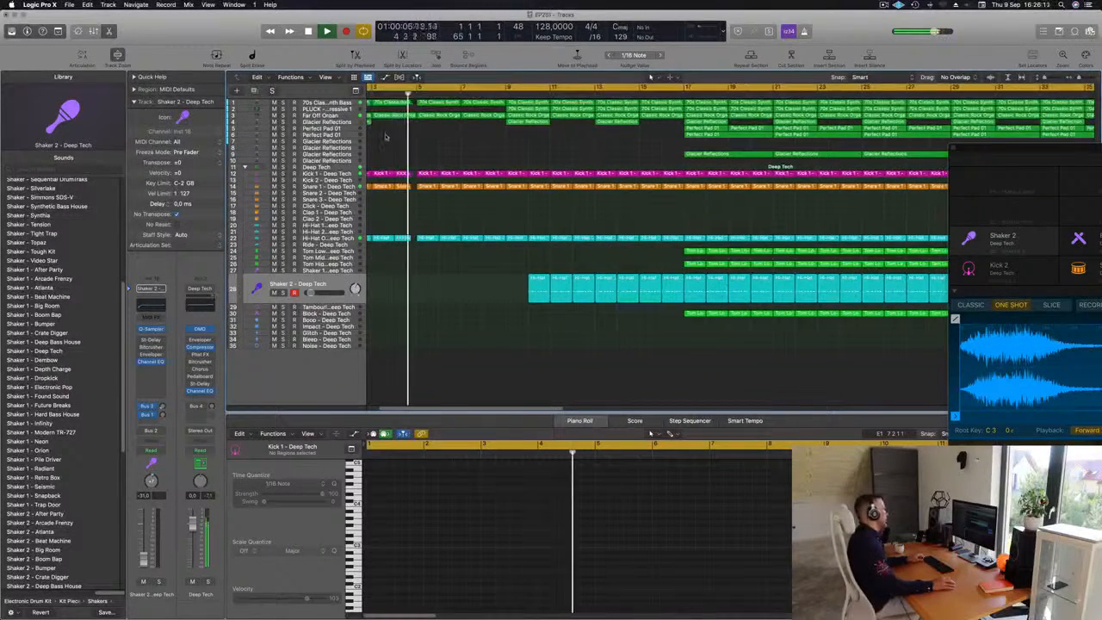
scroll(393, 138, "left", 2)
scroll(484, 146, "down", 2)
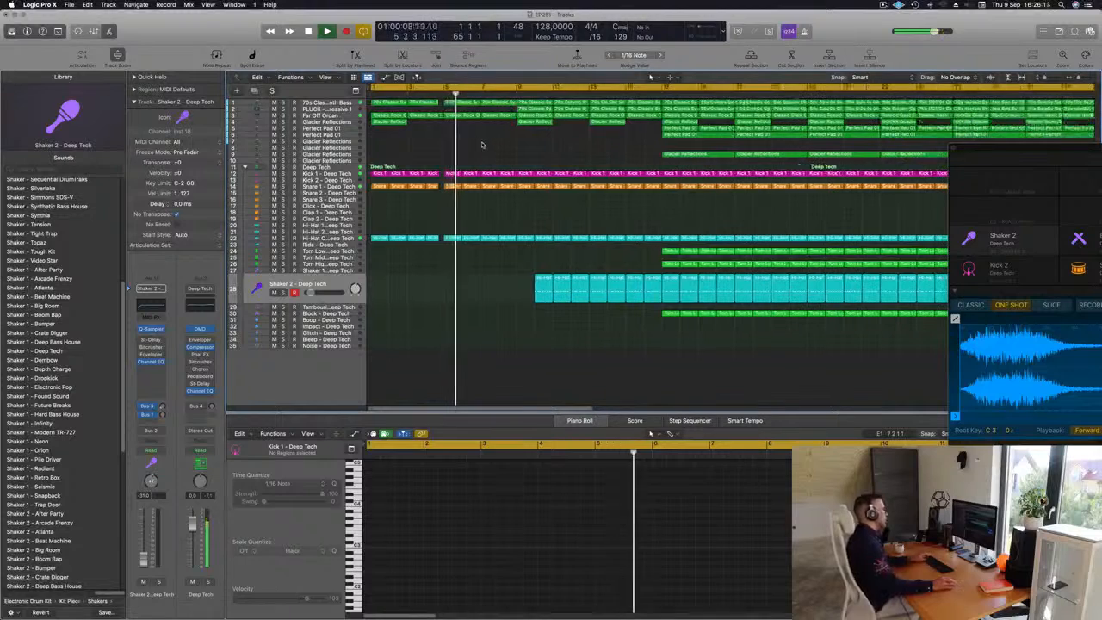
key("Return")
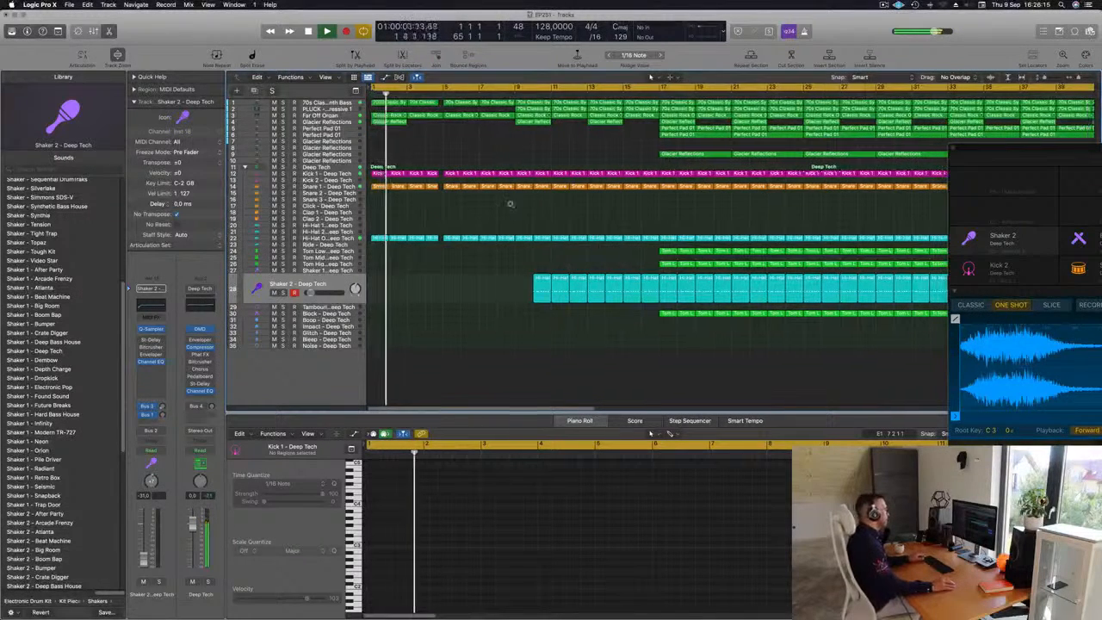
Step: Copy the region at bar 17 of the Block - Deep Tech track to bar 5 on the Ride track and open it in the Piano Roll
scroll(508, 204, "down", 1)
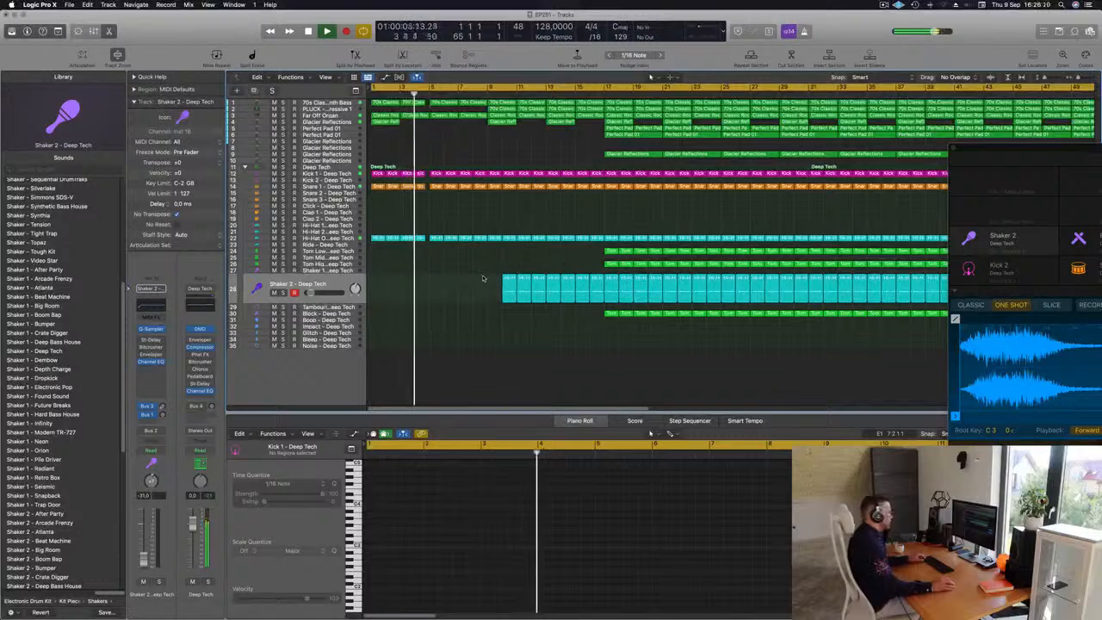
left_click(610, 314)
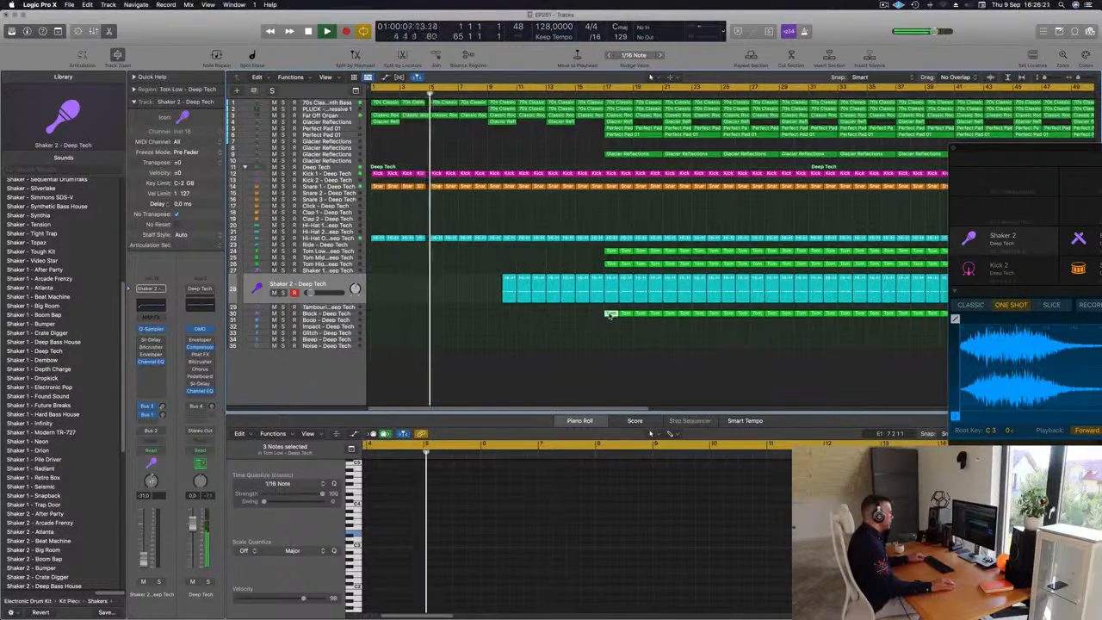
left_click_drag(609, 314, 437, 246)
double_click(436, 245)
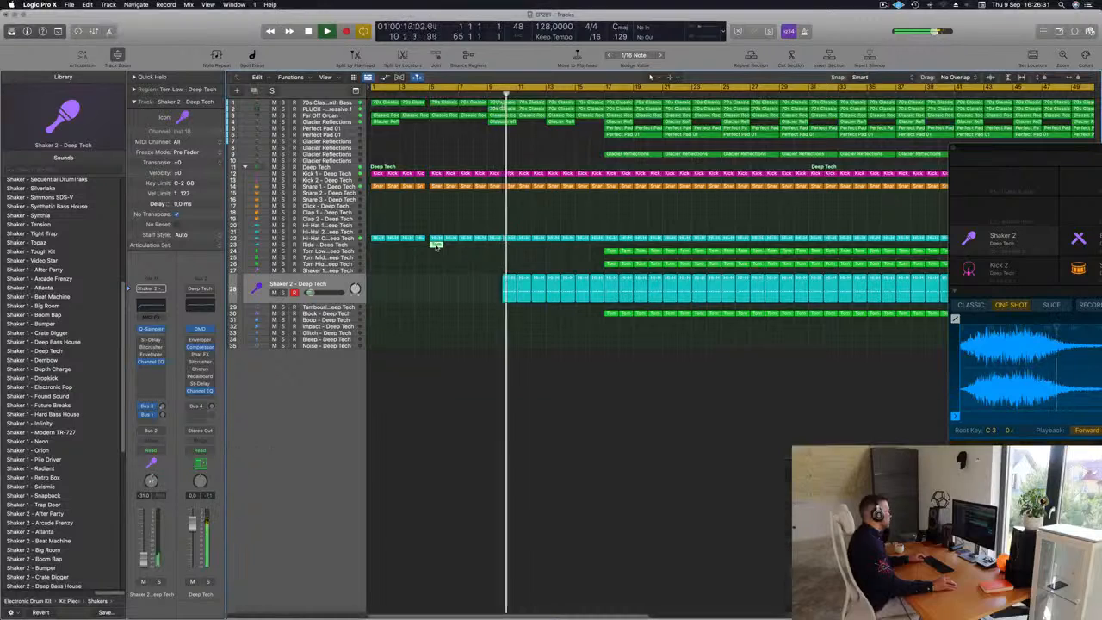
double_click(437, 246)
Step: Move the copied region's first note to the start of bar 5, delete the other notes and lengthen the remaining one
left_click_drag(433, 518, 452, 543)
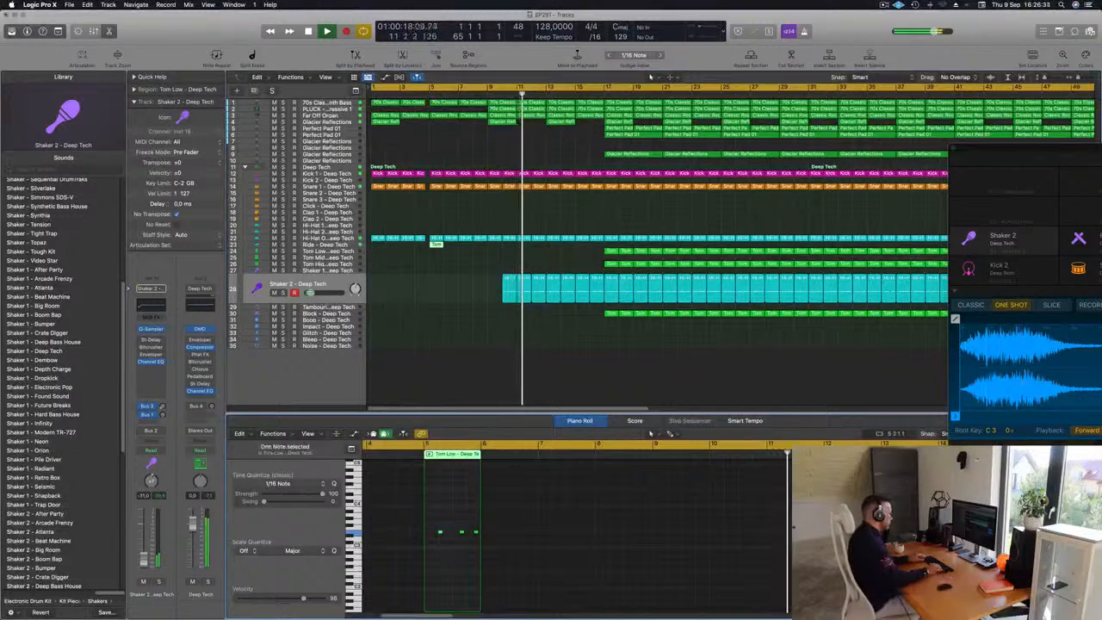
key("alt+Left")
key("alt+Left")
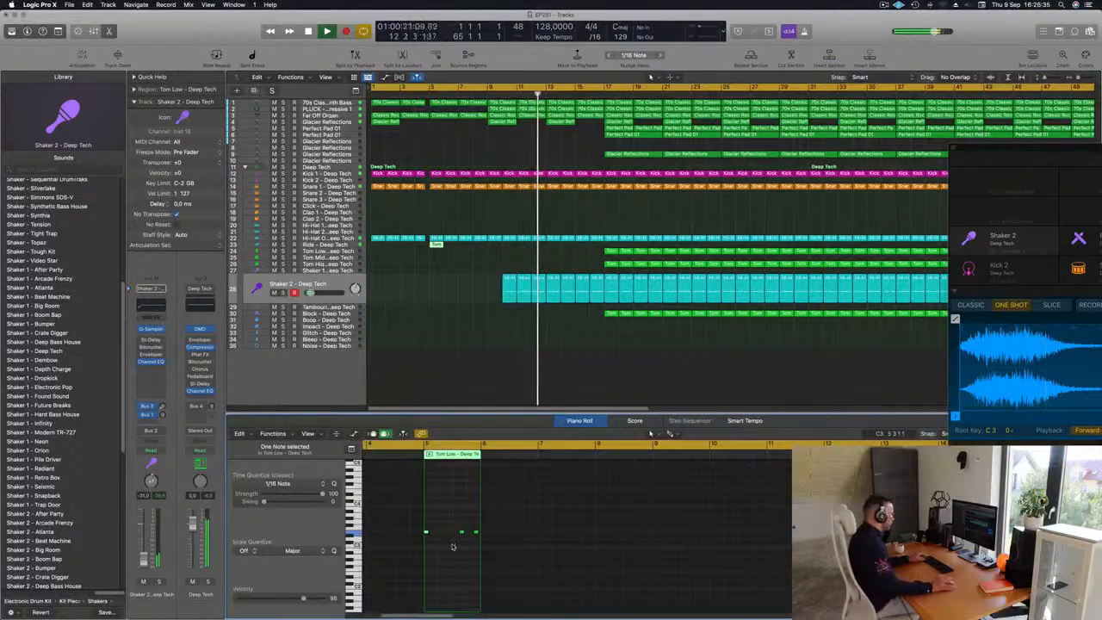
mouse_move(451, 524)
left_mouse_down()
mouse_move(479, 536)
mouse_move(449, 532)
left_mouse_up()
key("Delete")
key("Return")
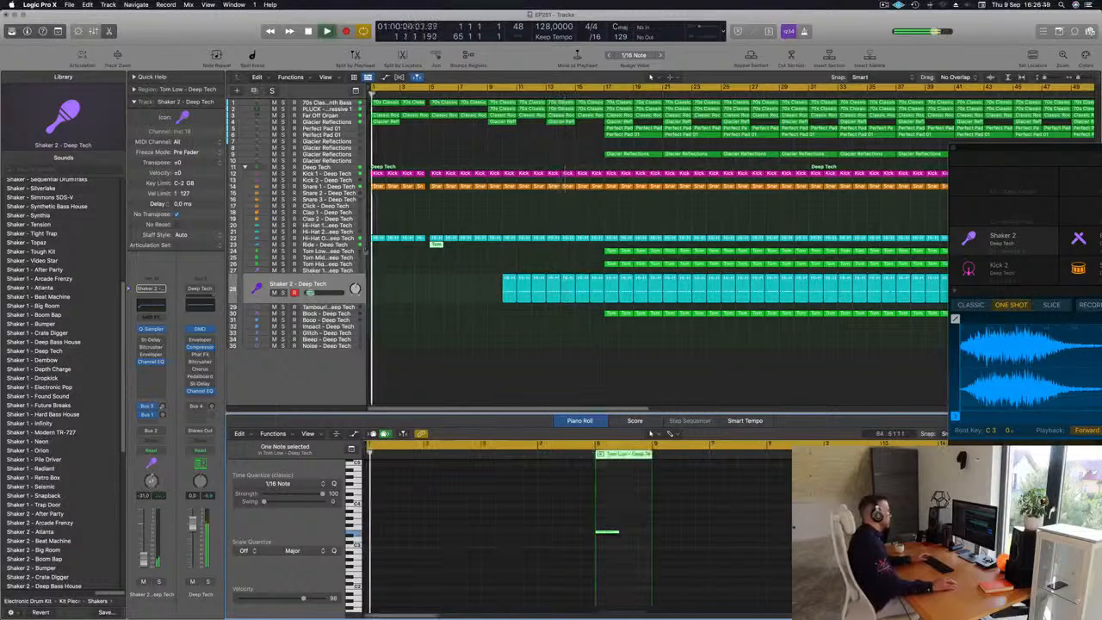
Step: Replace the Ride - Deep Tech track's sound with Crash - Roland TR-909 and replay from the start
key("Up")
key("Up")
key("Up")
key("Up")
key("Up")
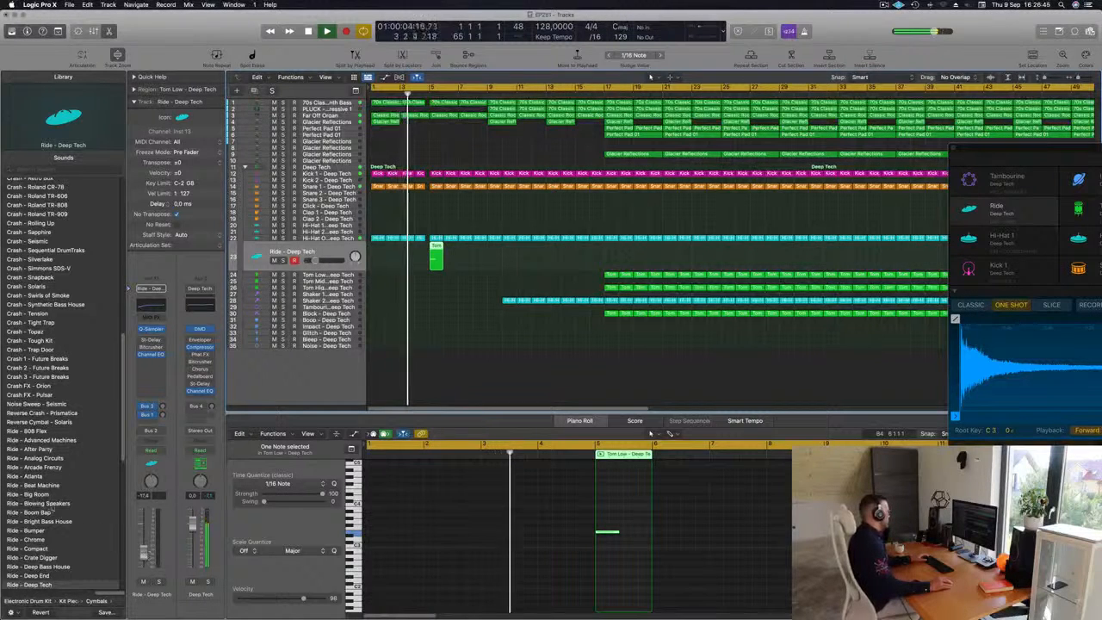
scroll(54, 511, "up", 10)
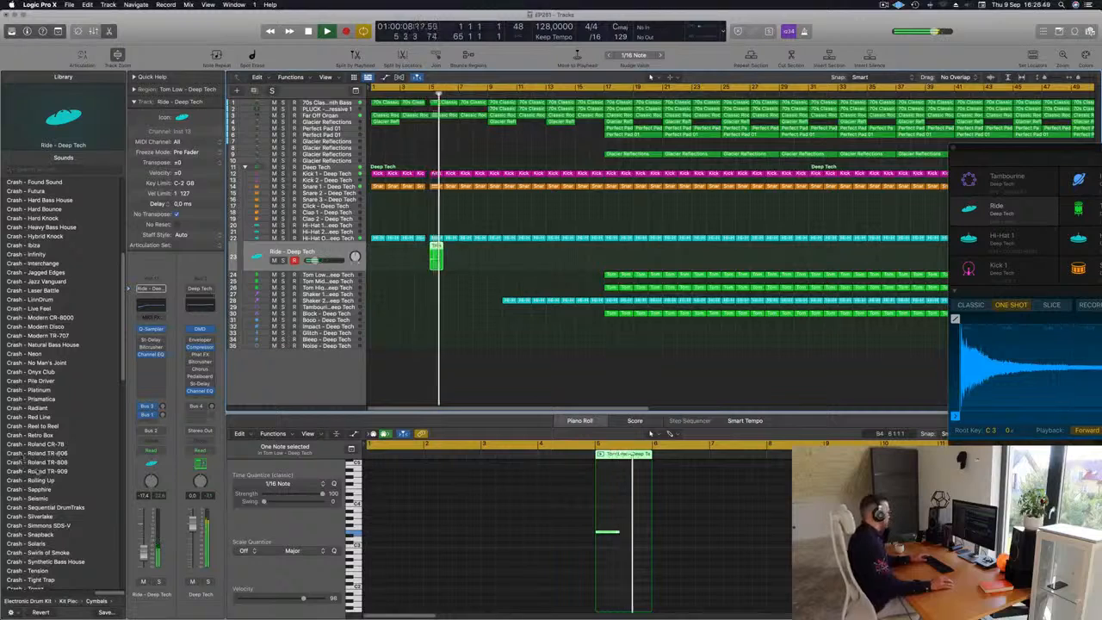
left_click(37, 471)
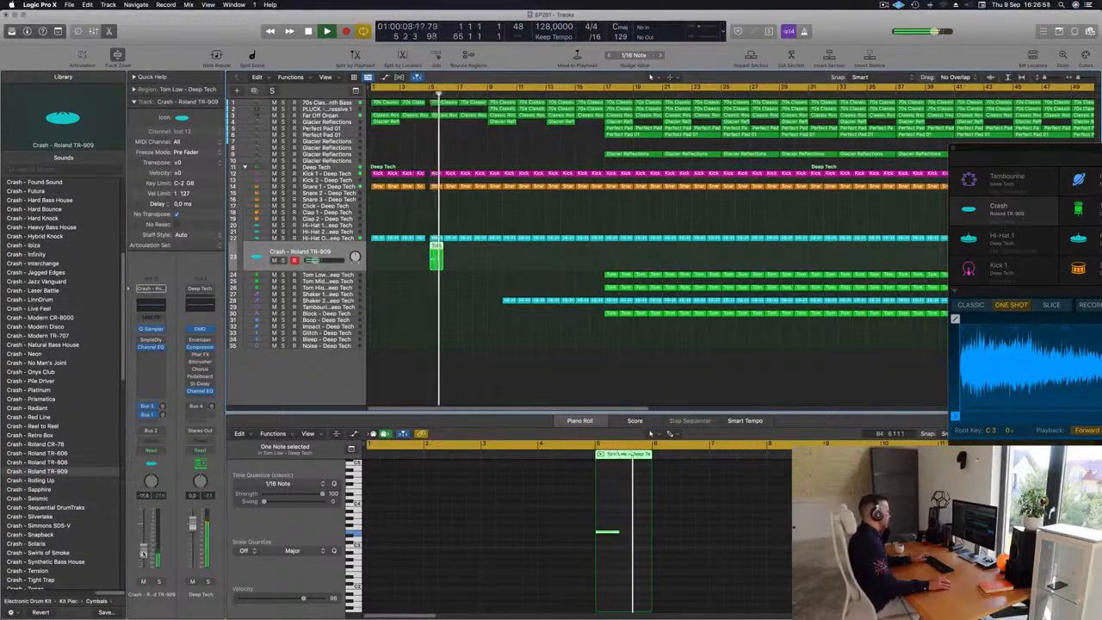
key("Return")
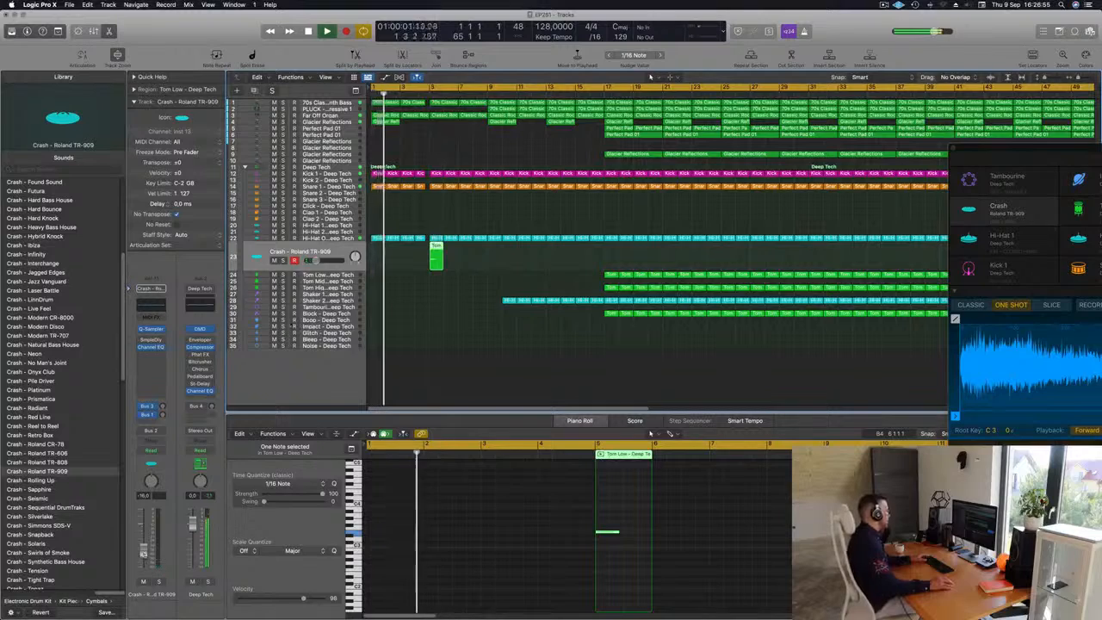
Step: Add a bus send from the crash track to the SilverVerb aux, raise its send level and replay from the start
left_click(151, 421)
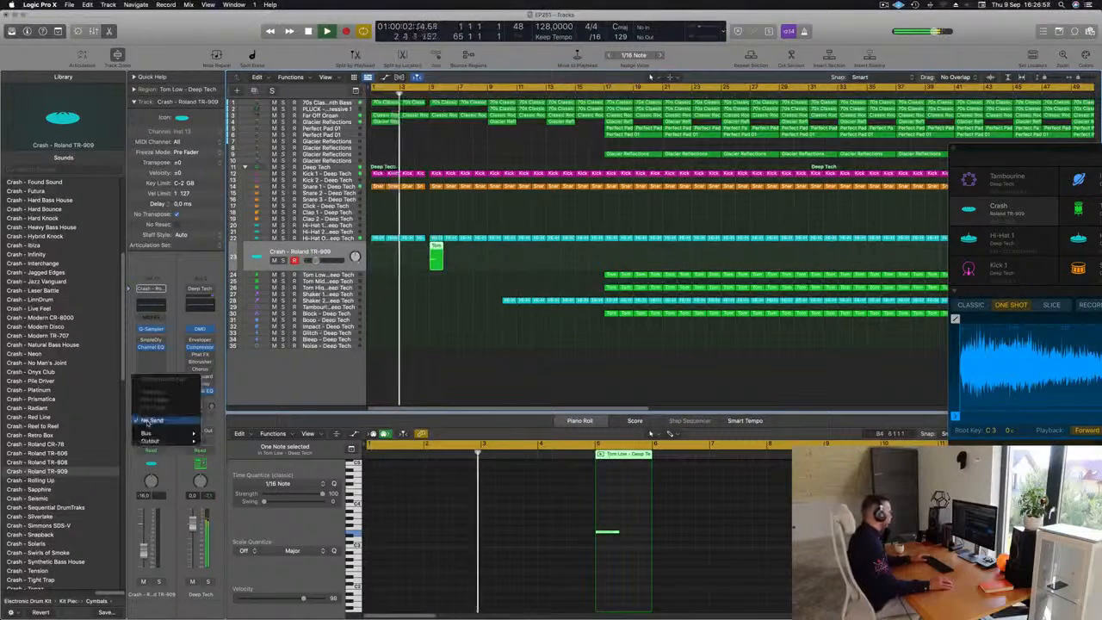
mouse_move(150, 433)
left_click(242, 366)
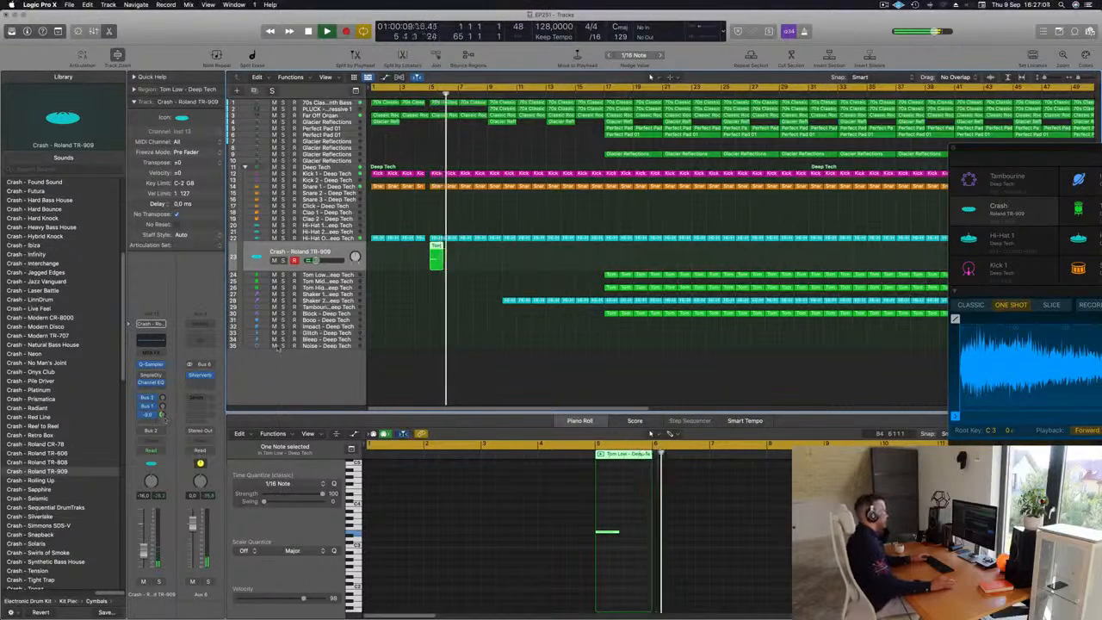
key("Return")
scroll(430, 305, "left", 2)
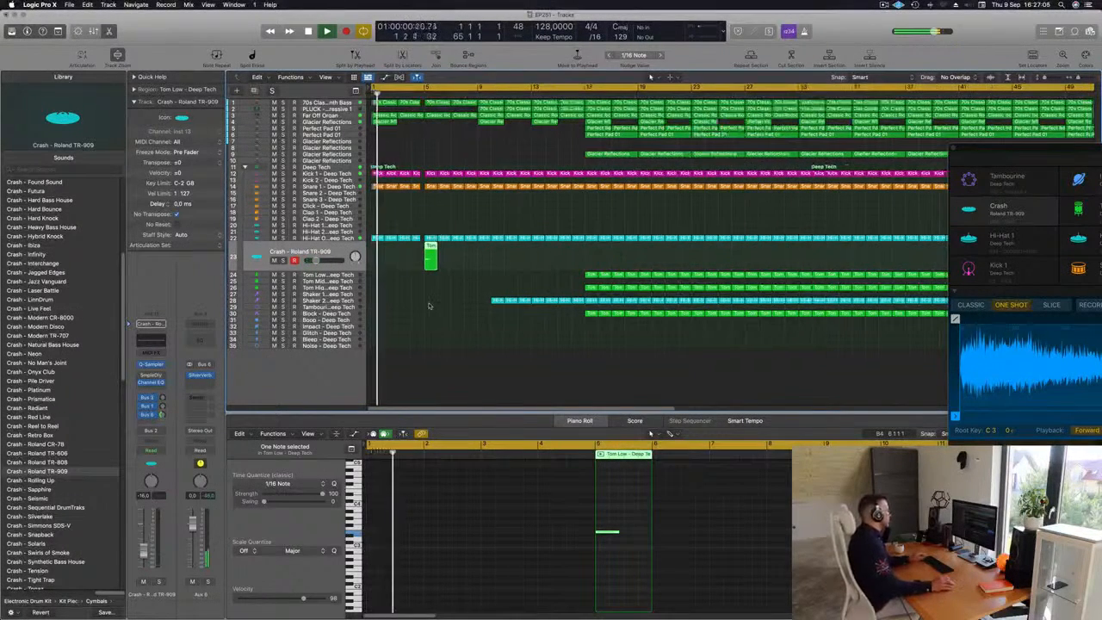
Step: Solo the Far Off Organ track during playback and unsolo it to check its part
scroll(440, 304, "right", 5)
scroll(459, 234, "left", 2)
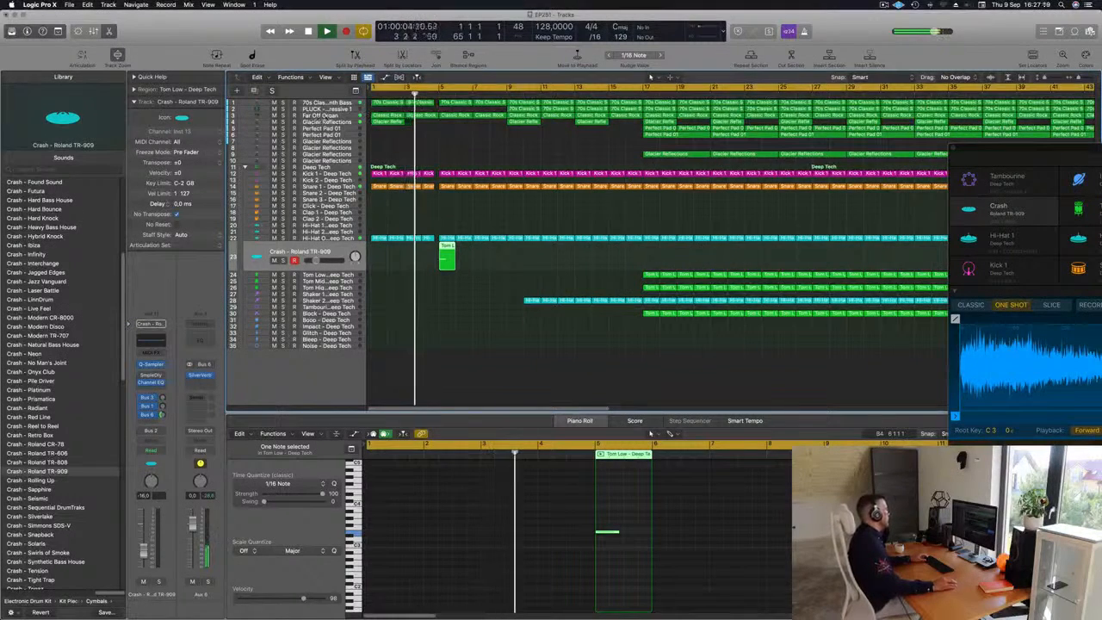
left_click(329, 115)
left_click(282, 132)
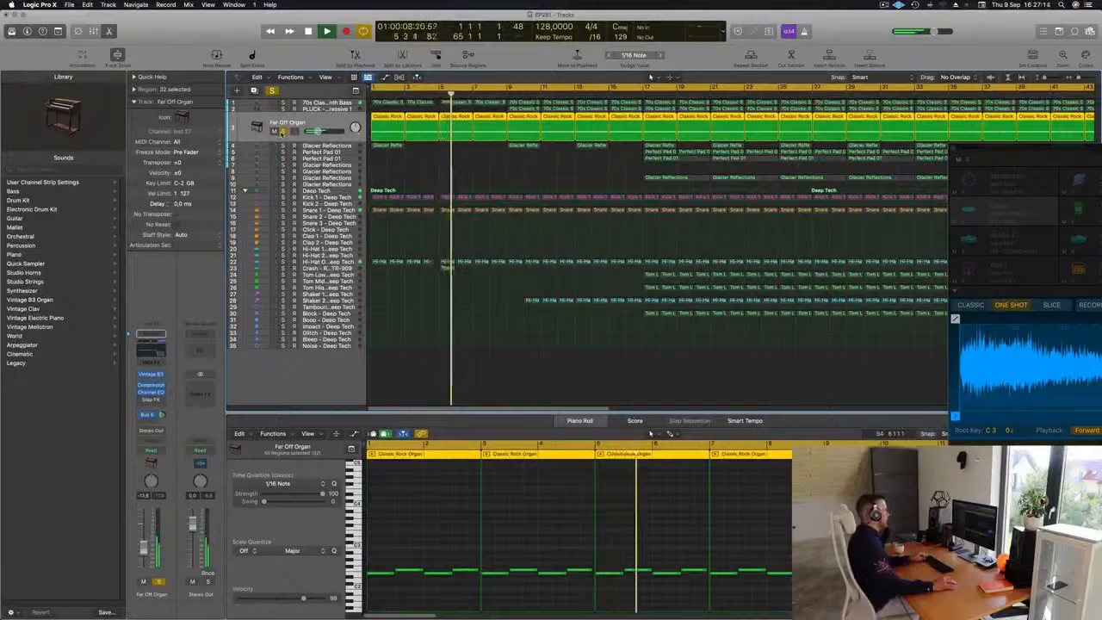
left_click(282, 132)
scroll(416, 166, "down", 2)
scroll(425, 170, "down", 1)
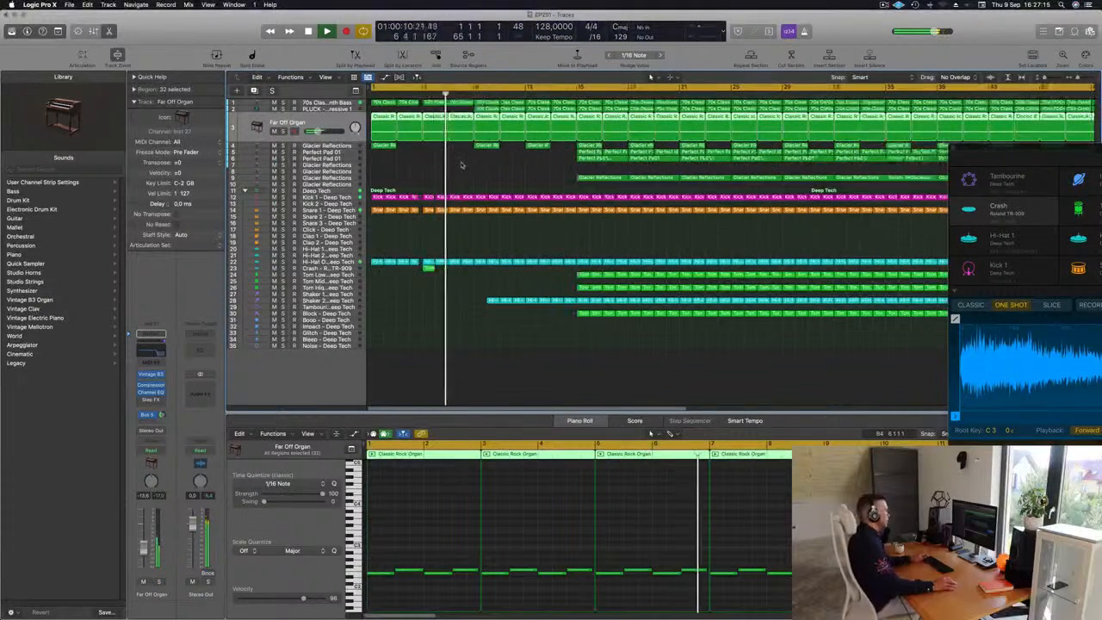
Step: Delete the regions before bar 17 on the shaker track (track 28) and replay from about bar 8
left_click(488, 299)
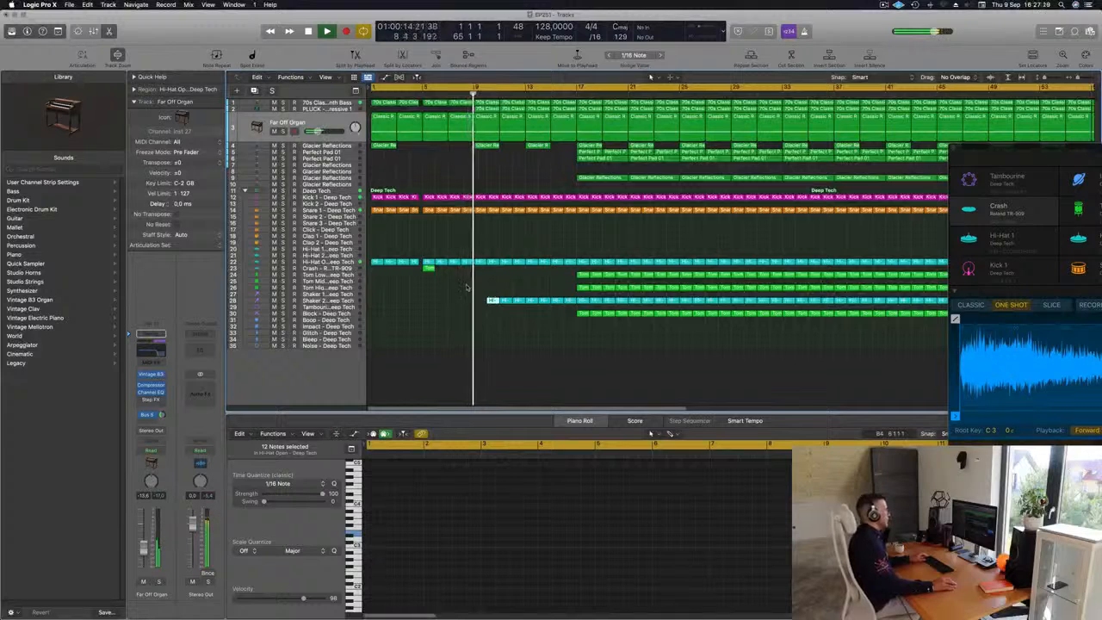
left_click_drag(489, 300, 569, 305)
key("Return")
key("Delete")
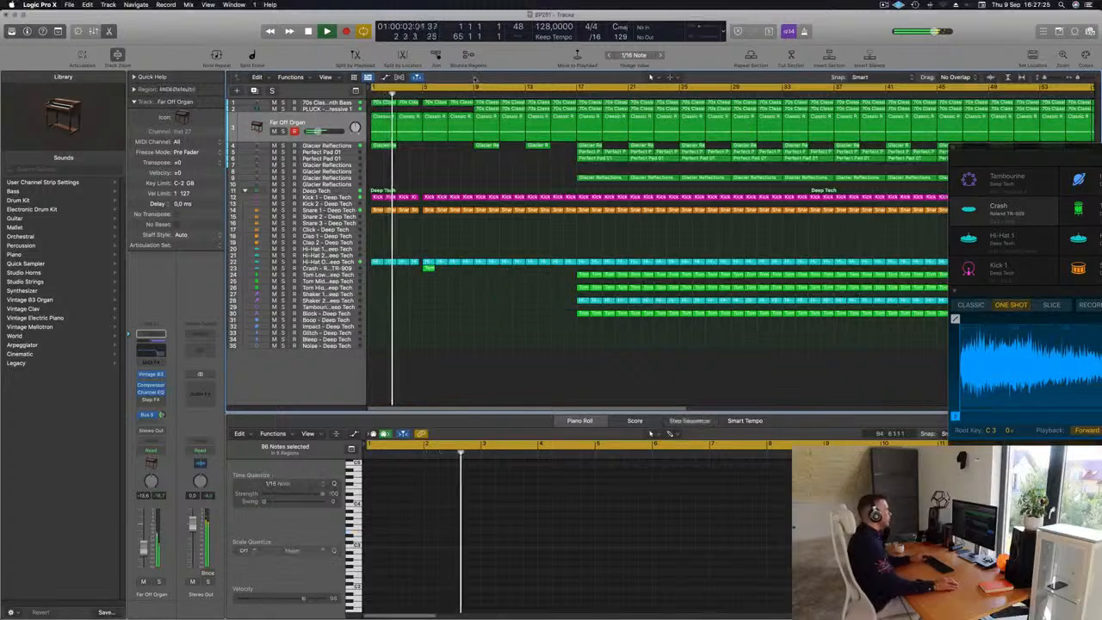
left_click(460, 91)
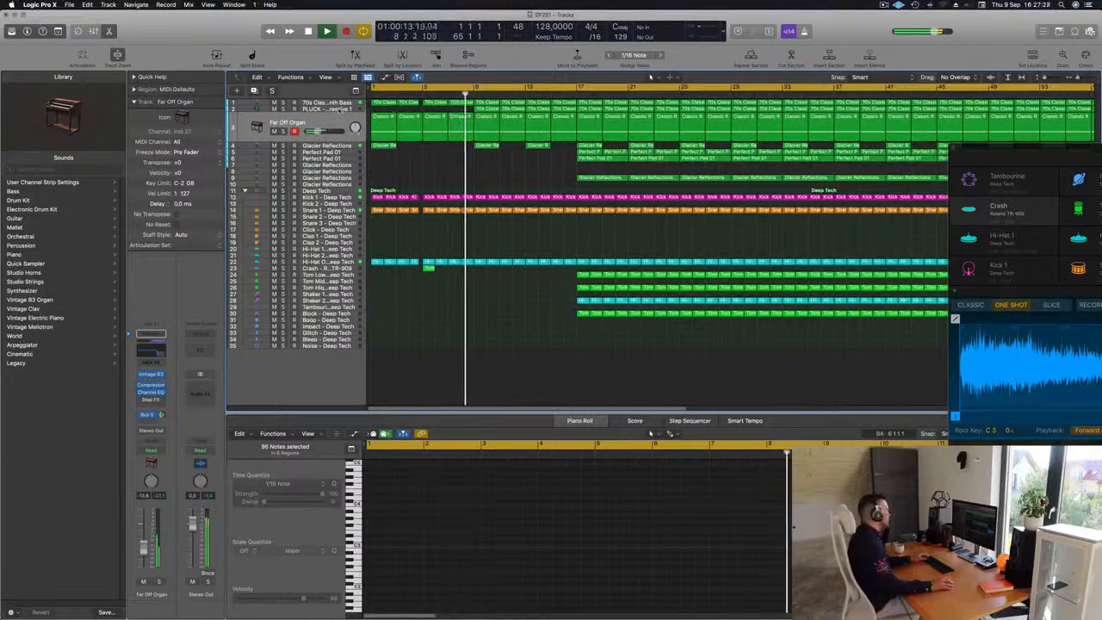
Step: Open Sylenth1 on the PLUCK - Basic Progressive 1 track and set the track's automation mode to Touch
left_click(321, 109)
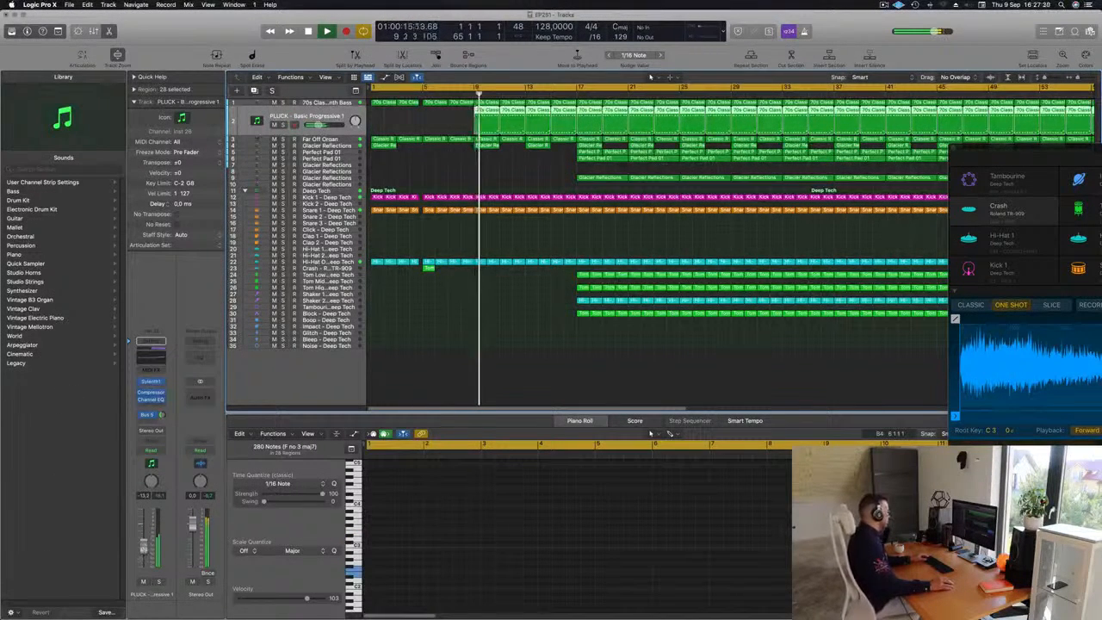
left_click(151, 381)
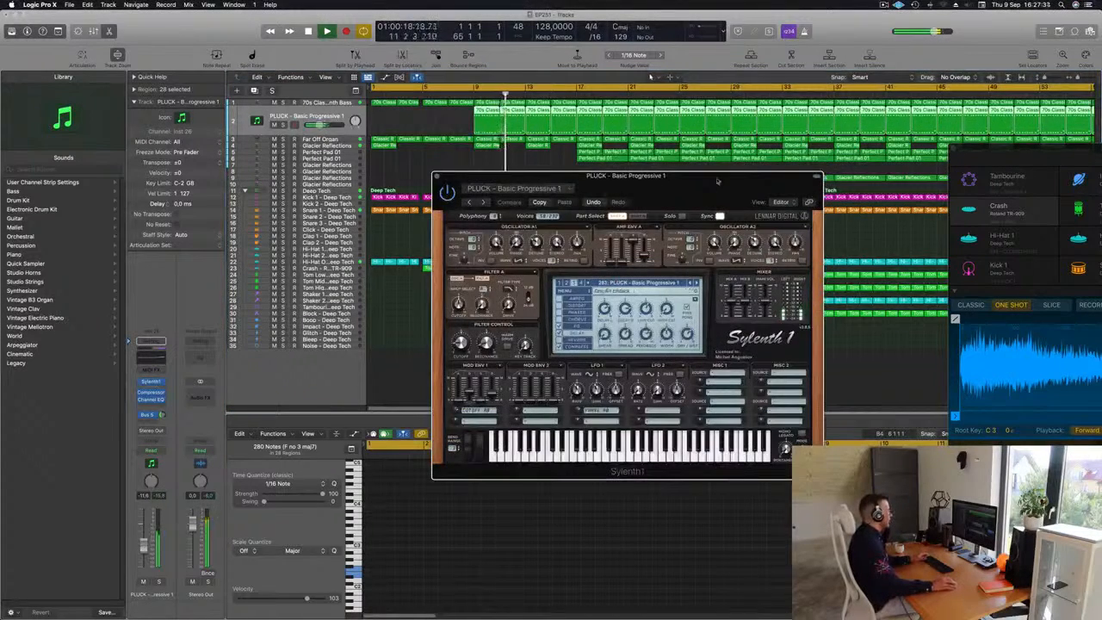
left_click_drag(717, 180, 827, 172)
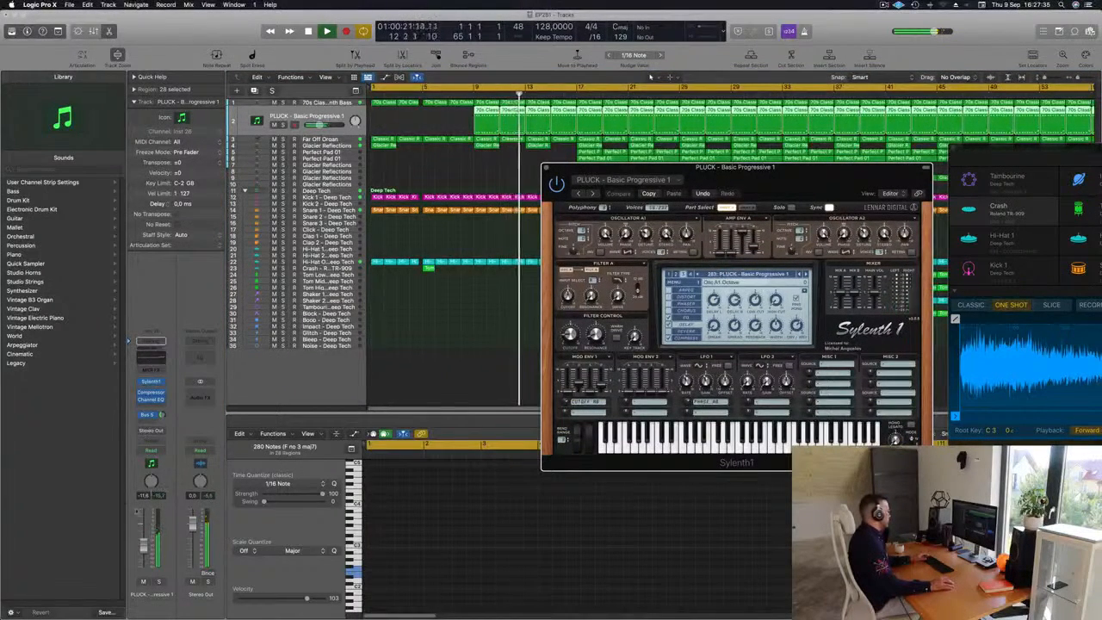
left_click(163, 451)
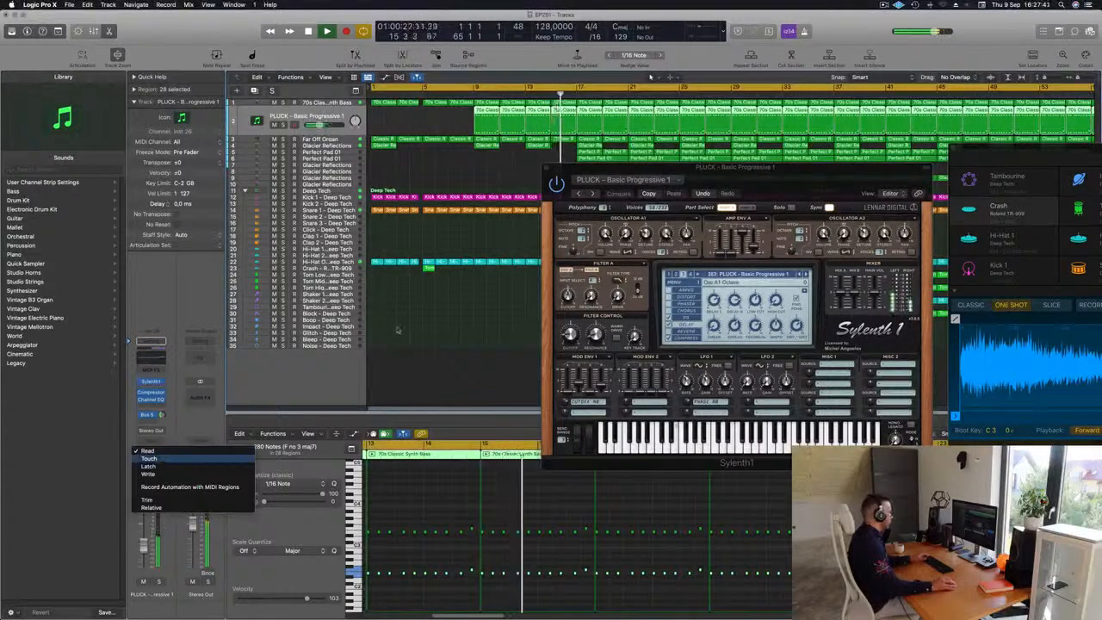
left_click(151, 457)
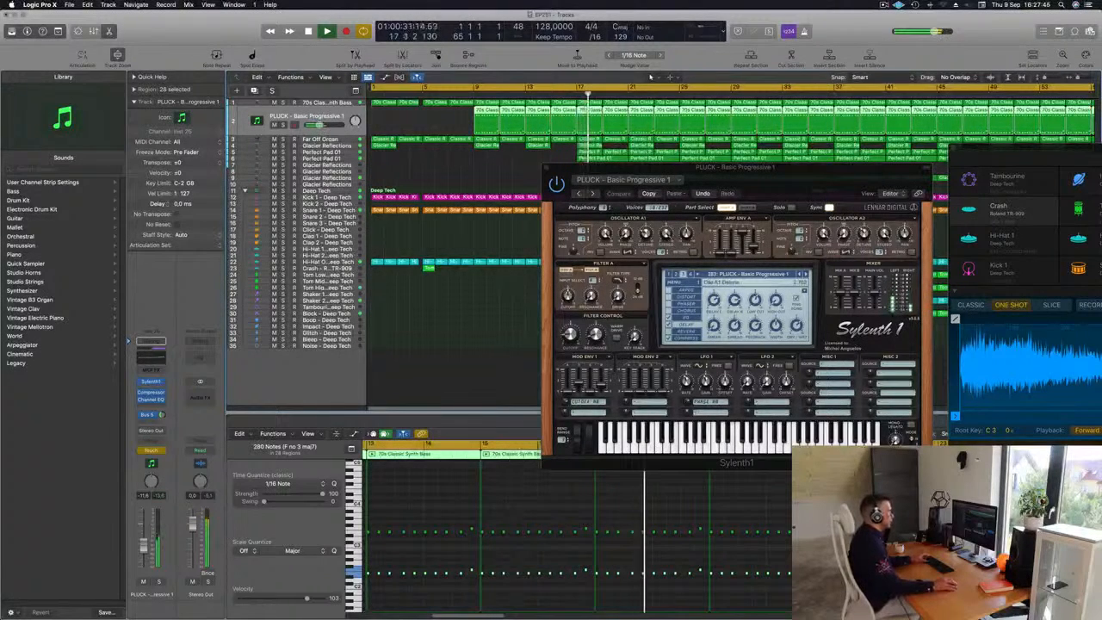
Step: Play from about bar 8 and record automation of Sylenth1's FilterCtl Cutoff around the pluck's entry at bar 9
key("Return")
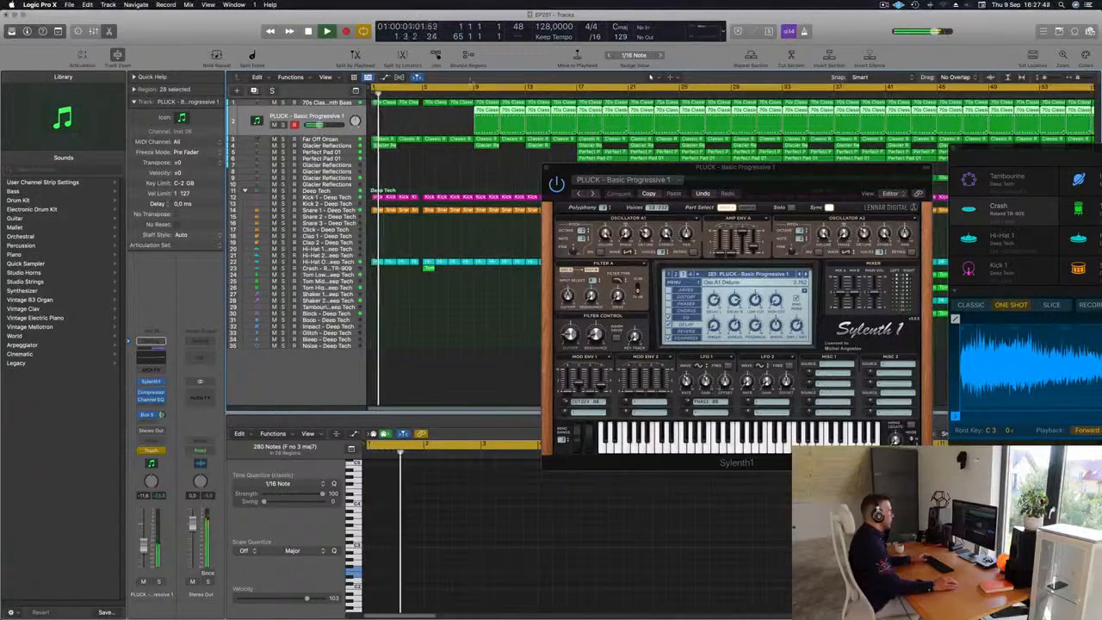
left_click(463, 93)
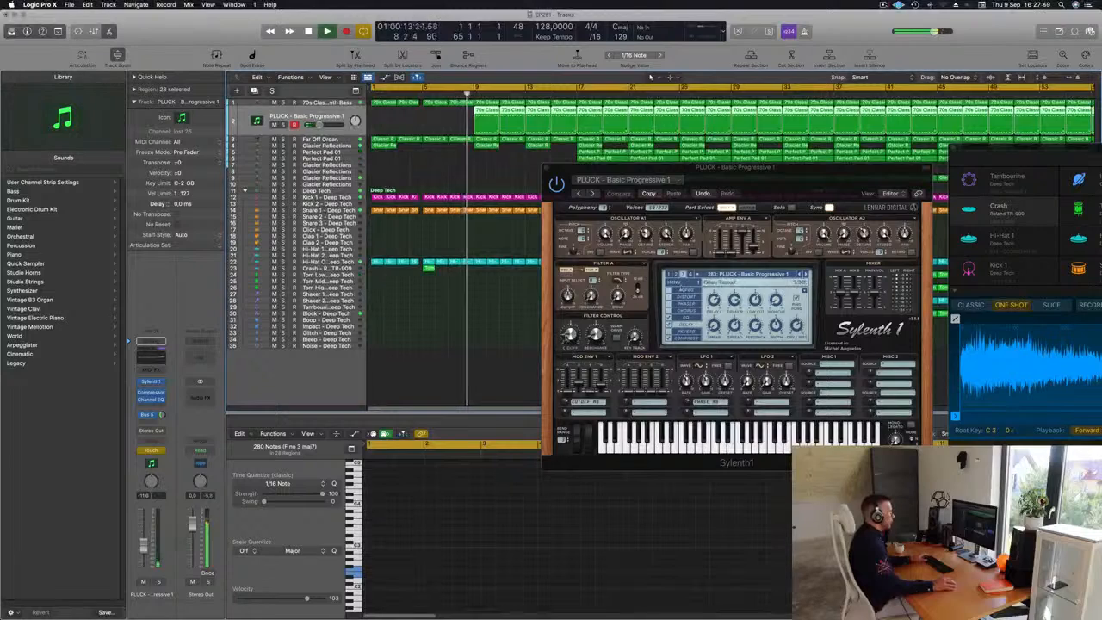
left_click_drag(569, 336, 569, 333)
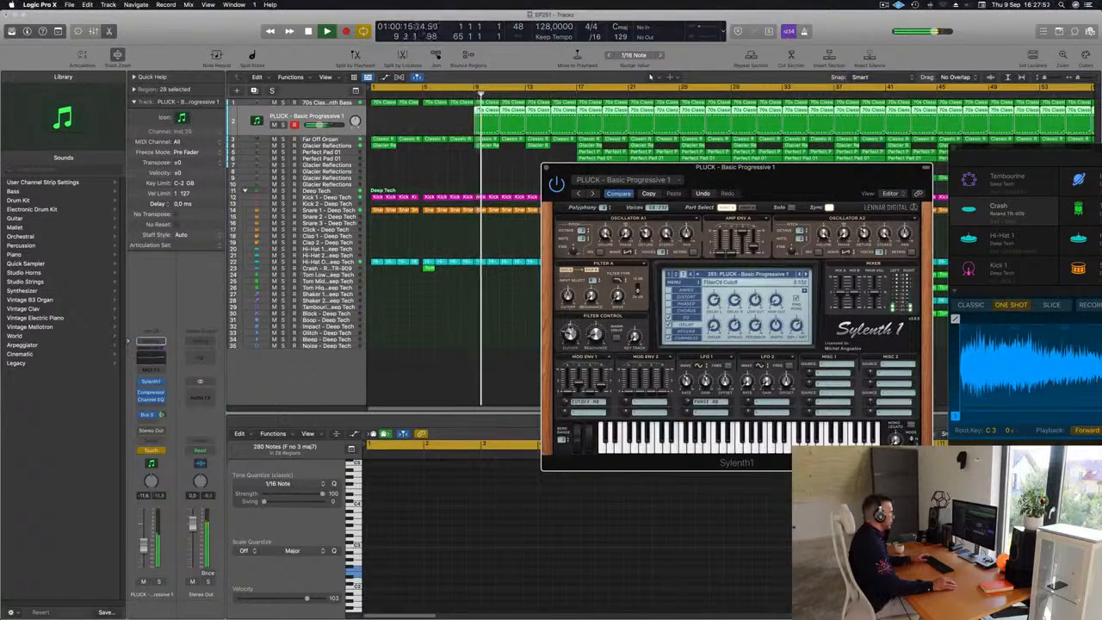
key("Return")
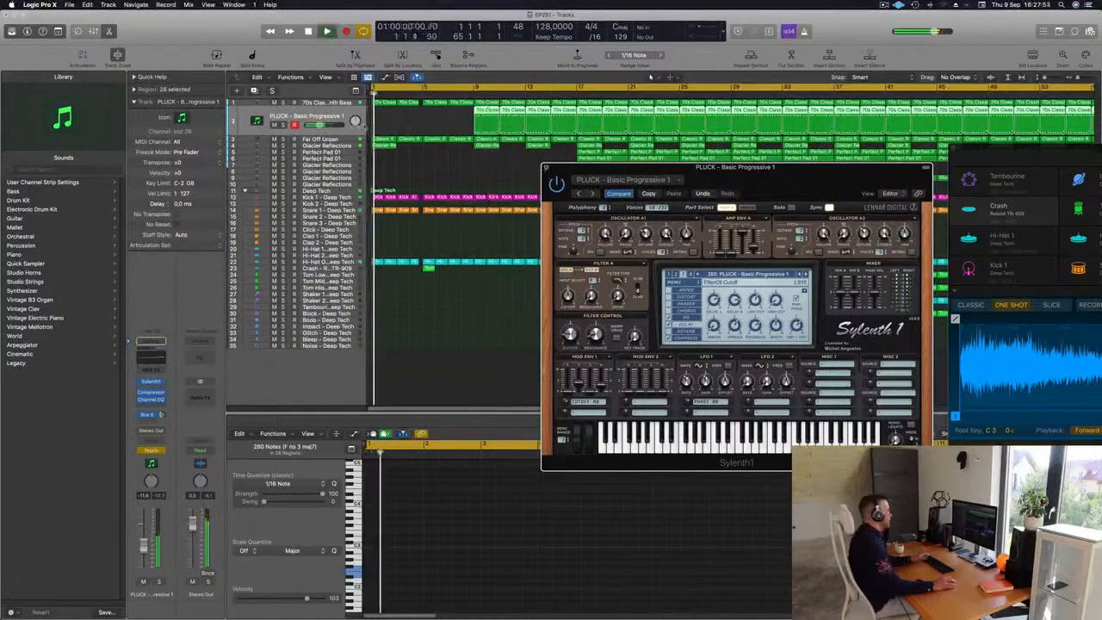
Step: Show the pluck track's Sylenth1 FilterCtl Cutoff automation and edit its curve around bars 7 to 11
key("v")
key("ctrl+z")
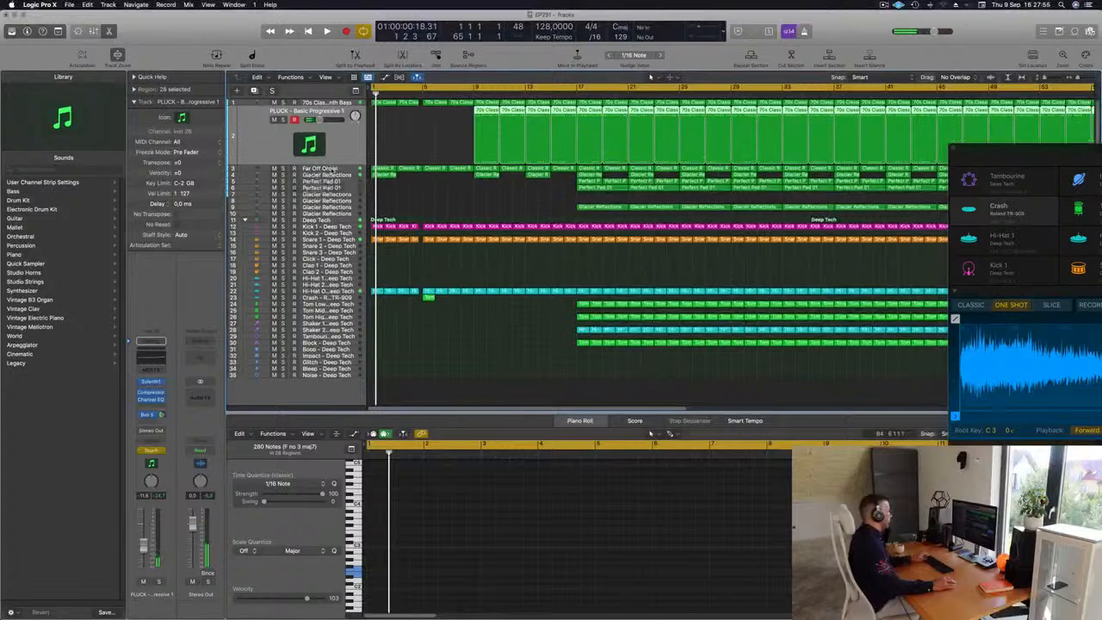
left_click(326, 145)
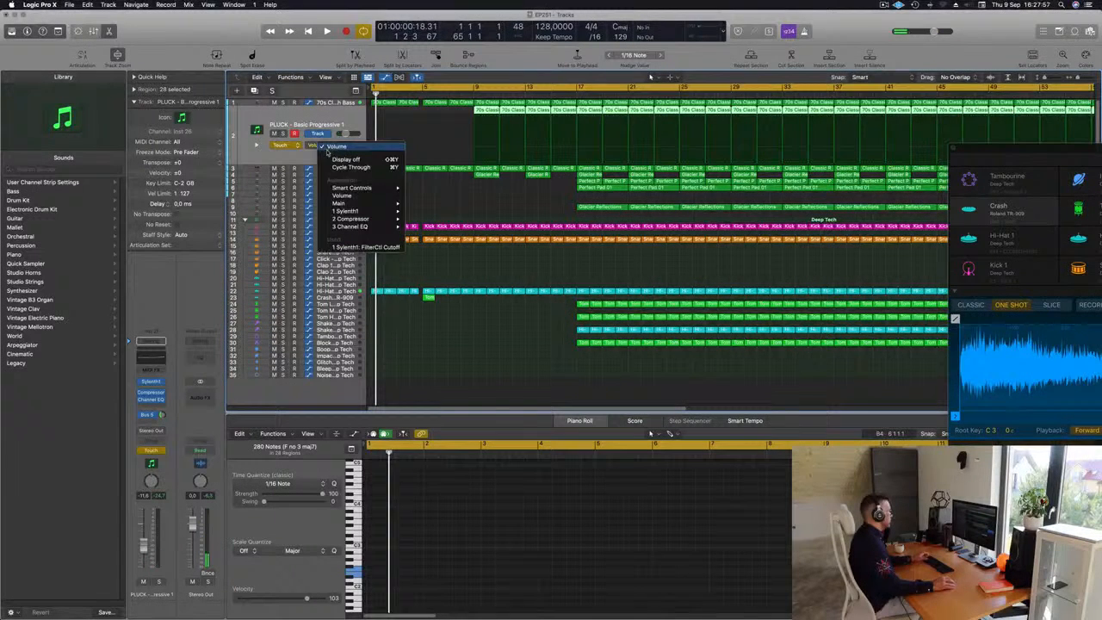
left_click(366, 247)
left_click_drag(493, 157, 458, 160)
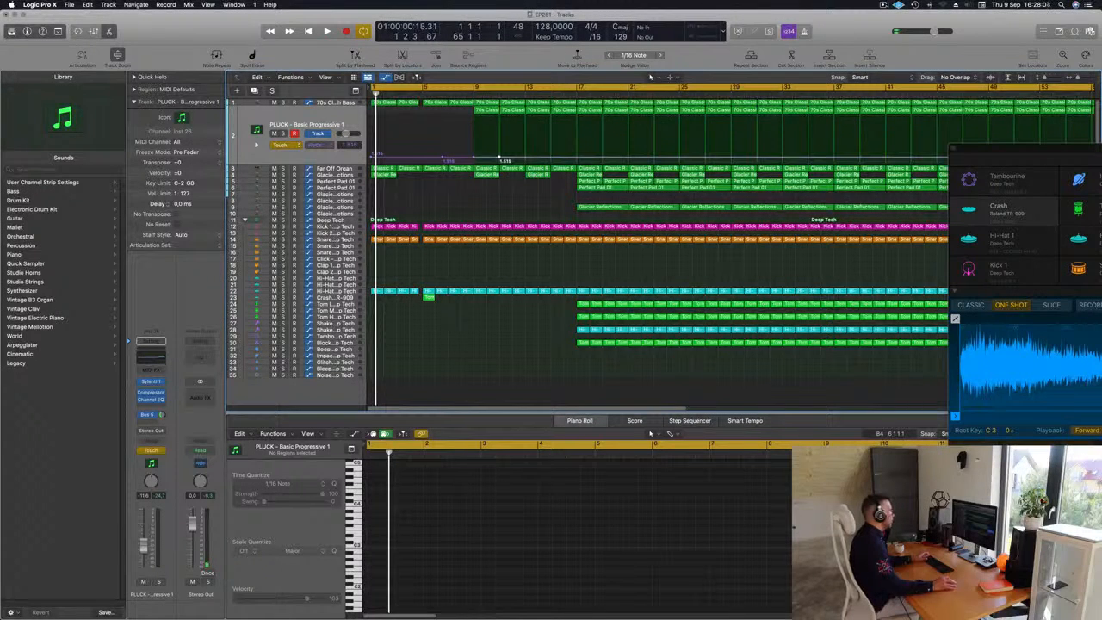
Step: Set the pluck track's automation mode to Read, raise the cutoff curve gradually towards bar 17 and replay from about bar 14
key("space")
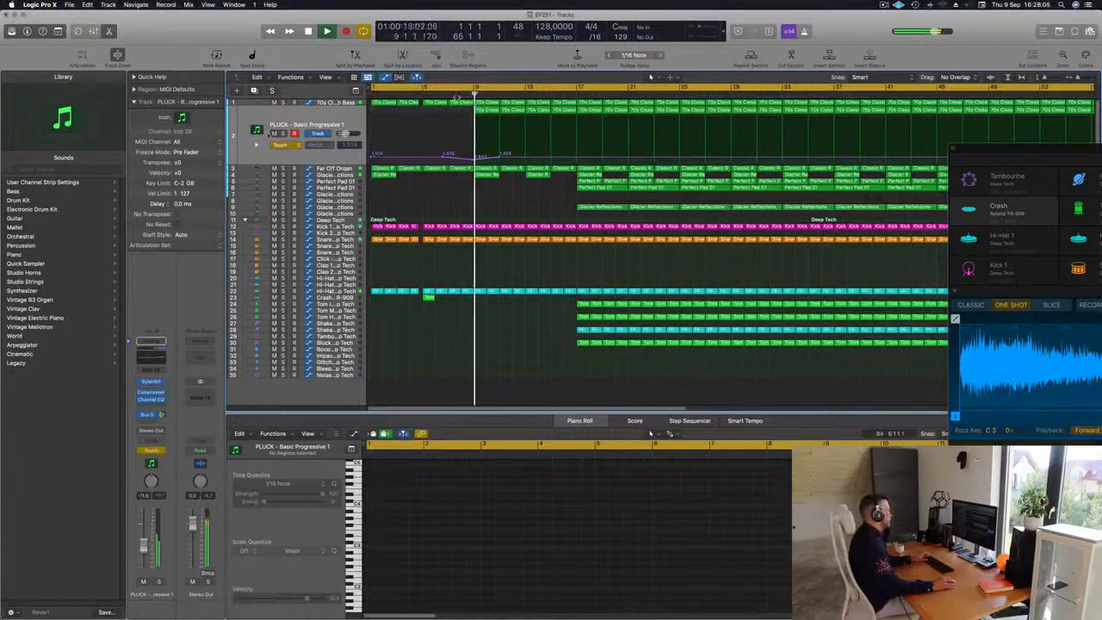
left_click(281, 147)
left_click(280, 136)
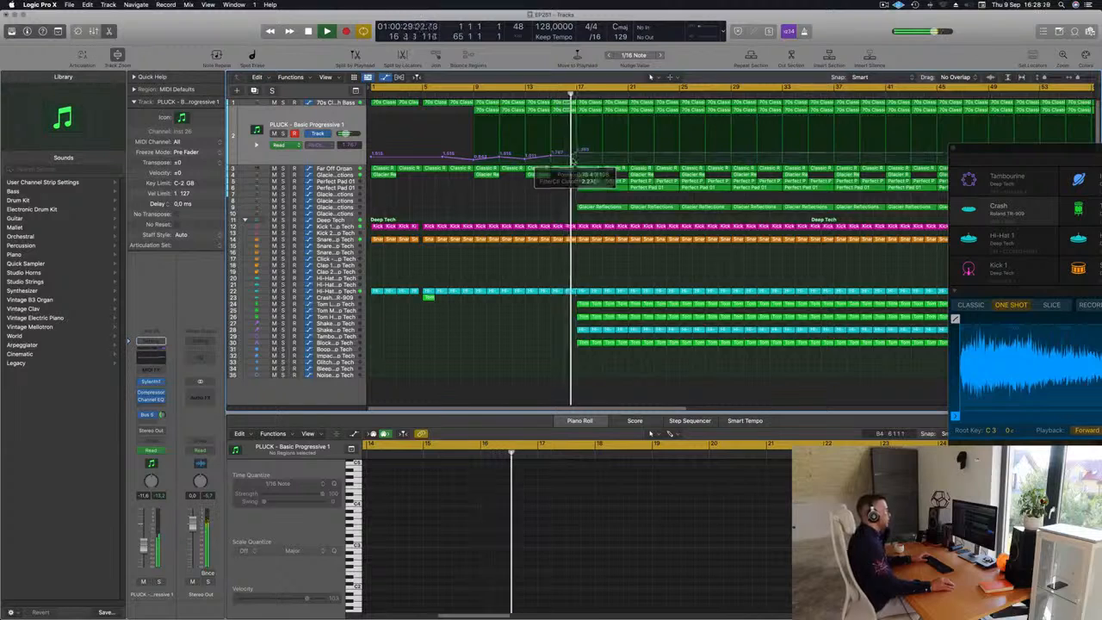
left_click(538, 95)
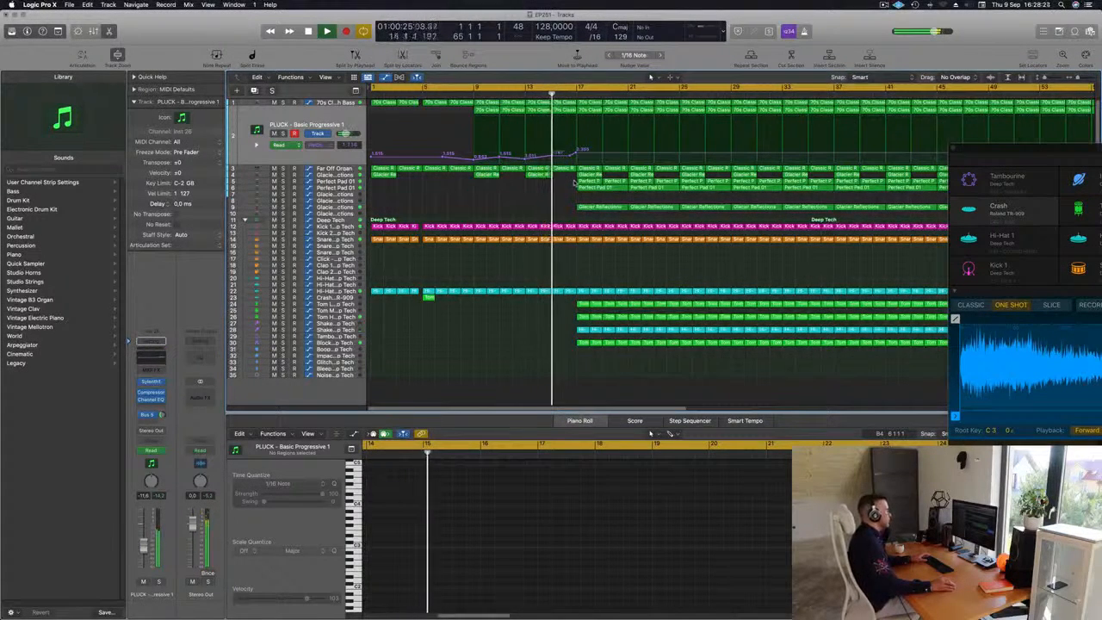
Step: Delete the Glacier Reflections region at bar 17 on track 9 and replay from about bar 14
left_click(586, 188)
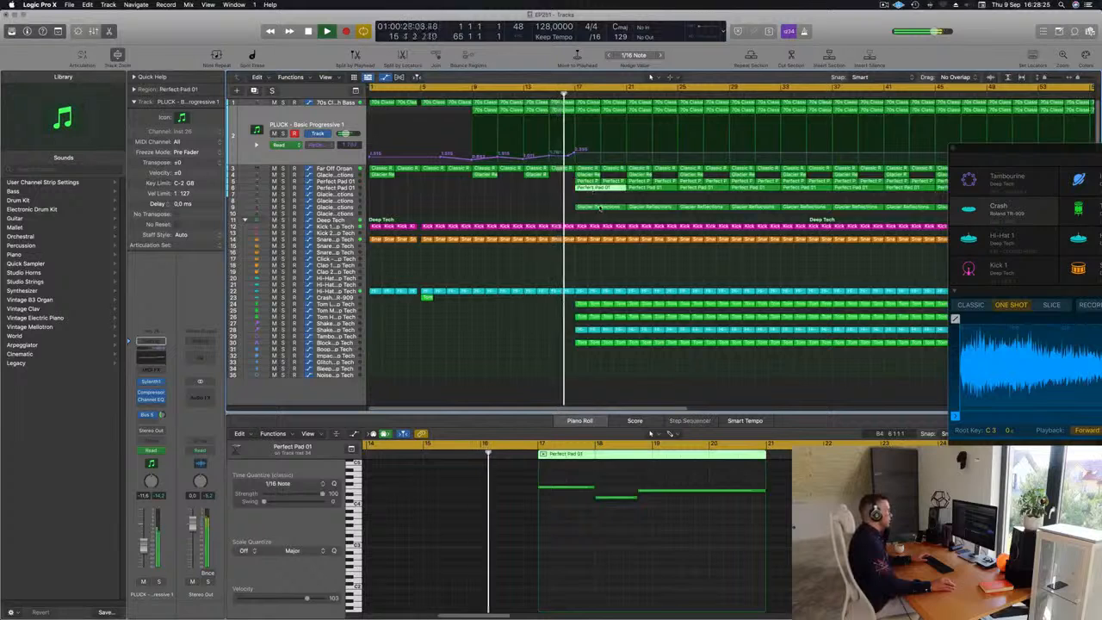
left_click(600, 208)
key("Delete")
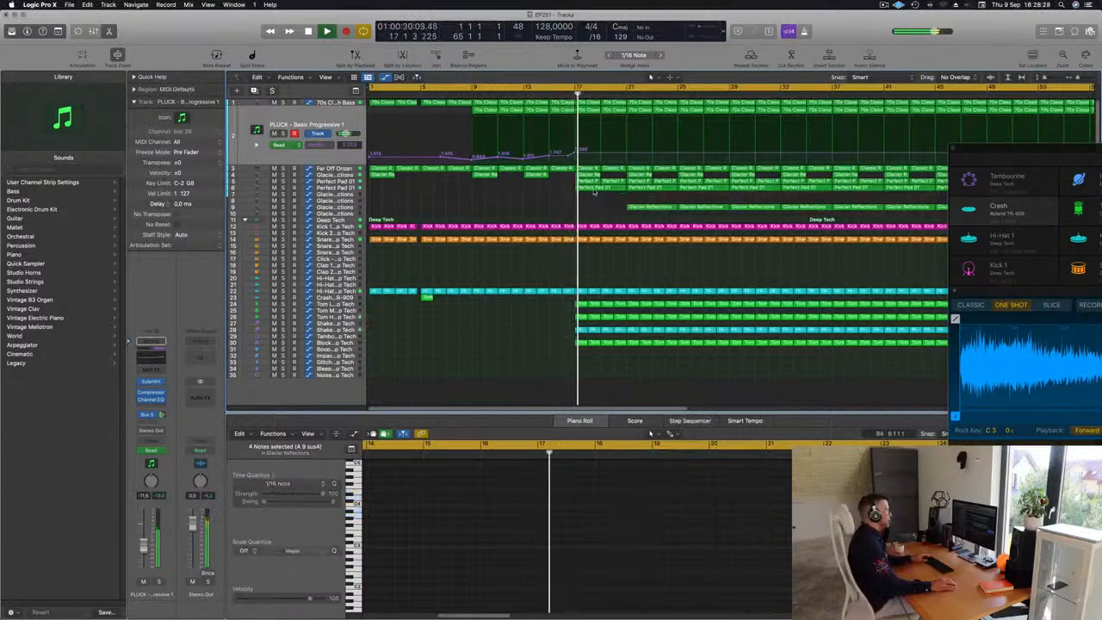
left_click(539, 93)
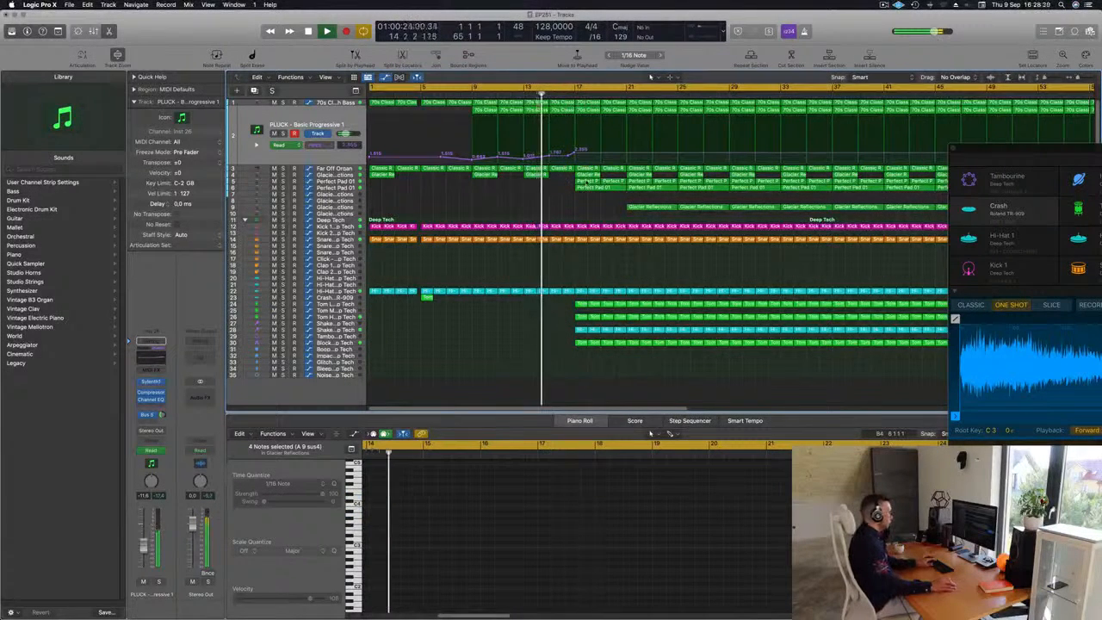
Step: Delete the Perfect Pad 01 region at bar 17 on track 5 and all but the first note of the track 6 region
left_click(587, 182)
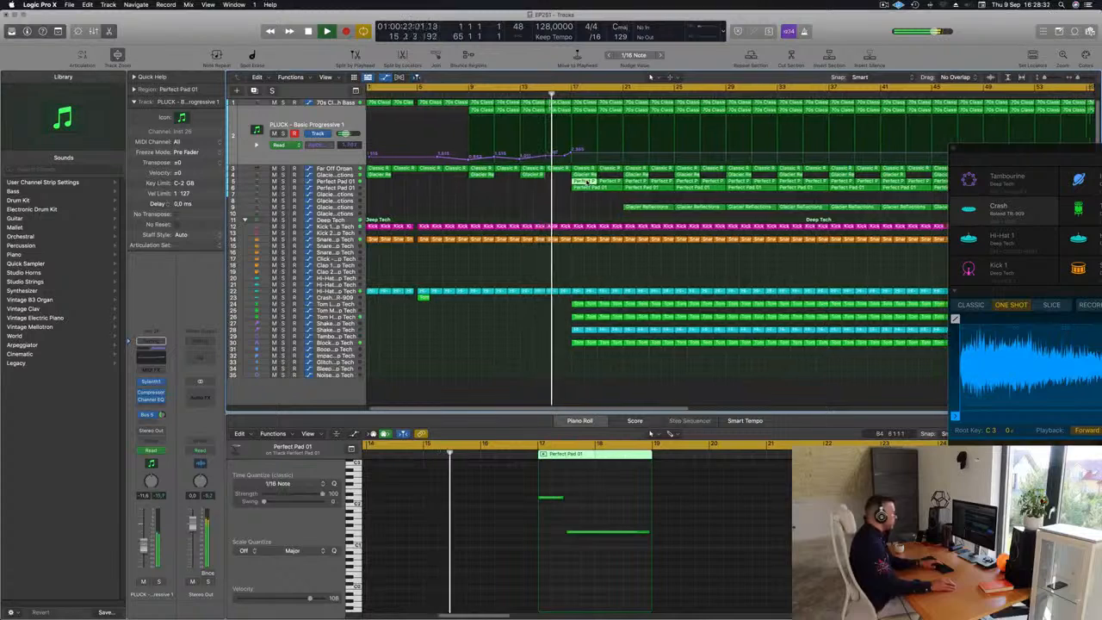
key("Delete")
left_click(582, 187)
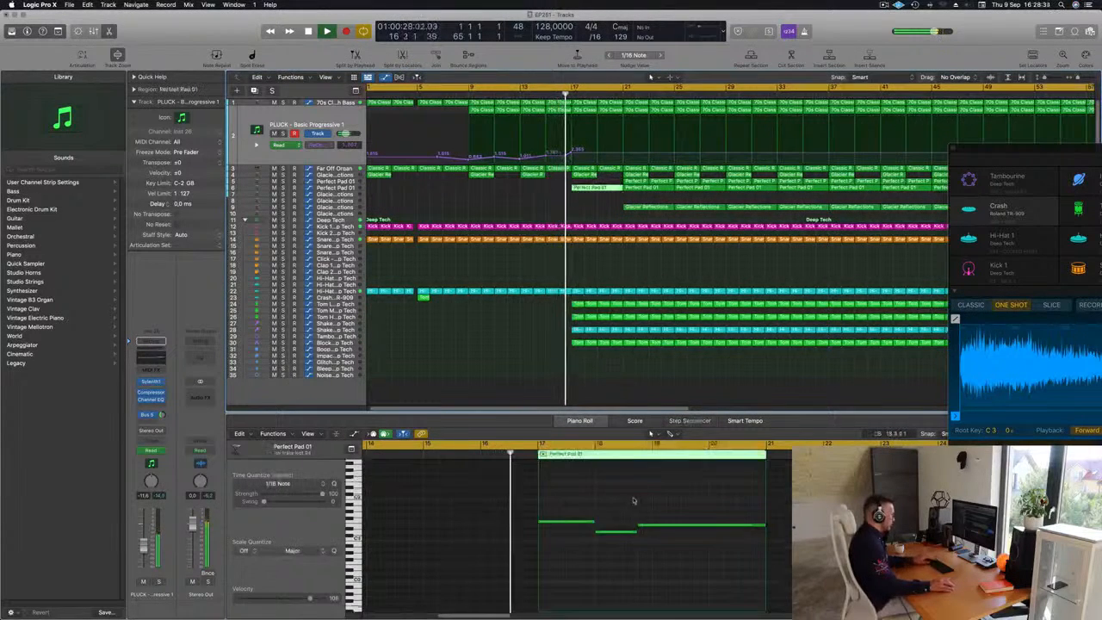
left_click_drag(621, 501, 704, 550)
key("Delete")
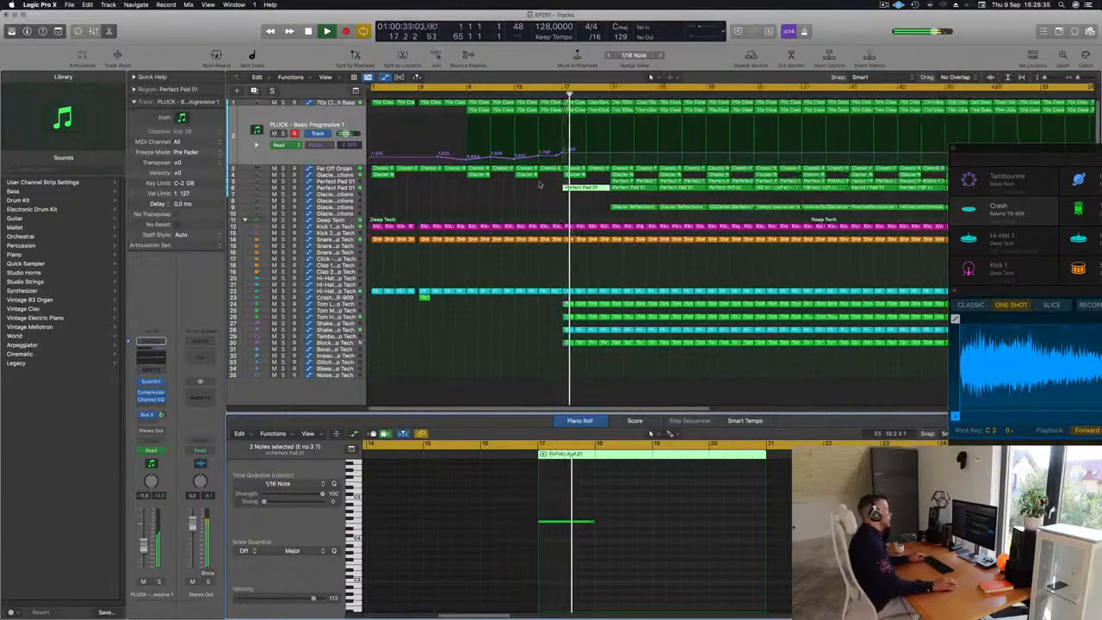
key("super+Left")
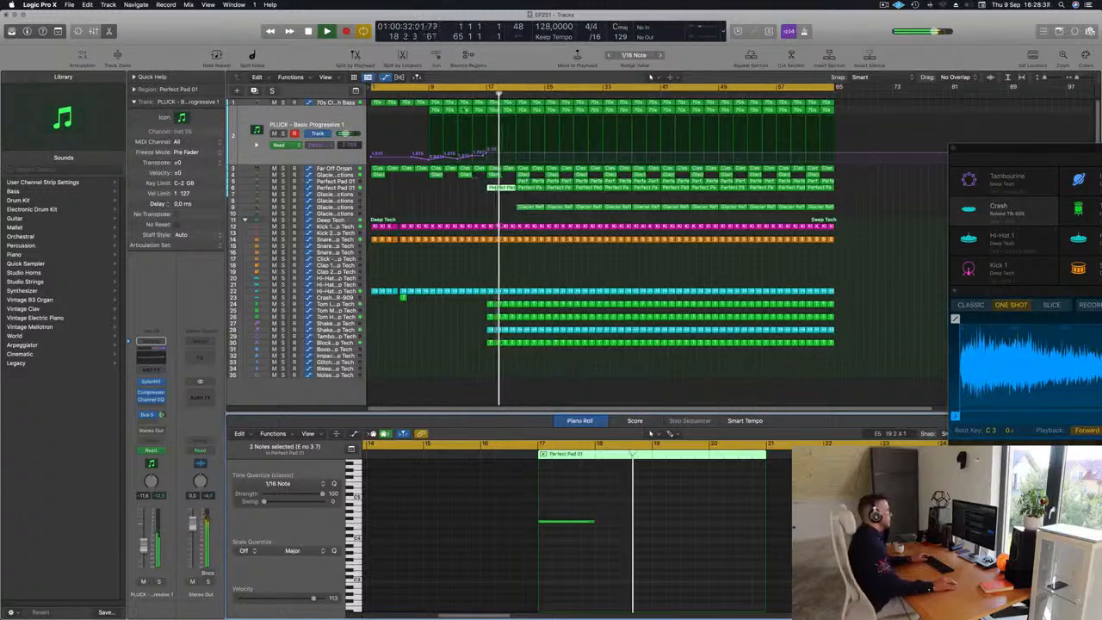
Step: Delete the tom and block regions from bar 17 up to bar 22, leaving the shaker regions in place
left_click(487, 383)
key("shift+comma")
left_click_drag(475, 300, 520, 341)
key("Delete")
key("Delete")
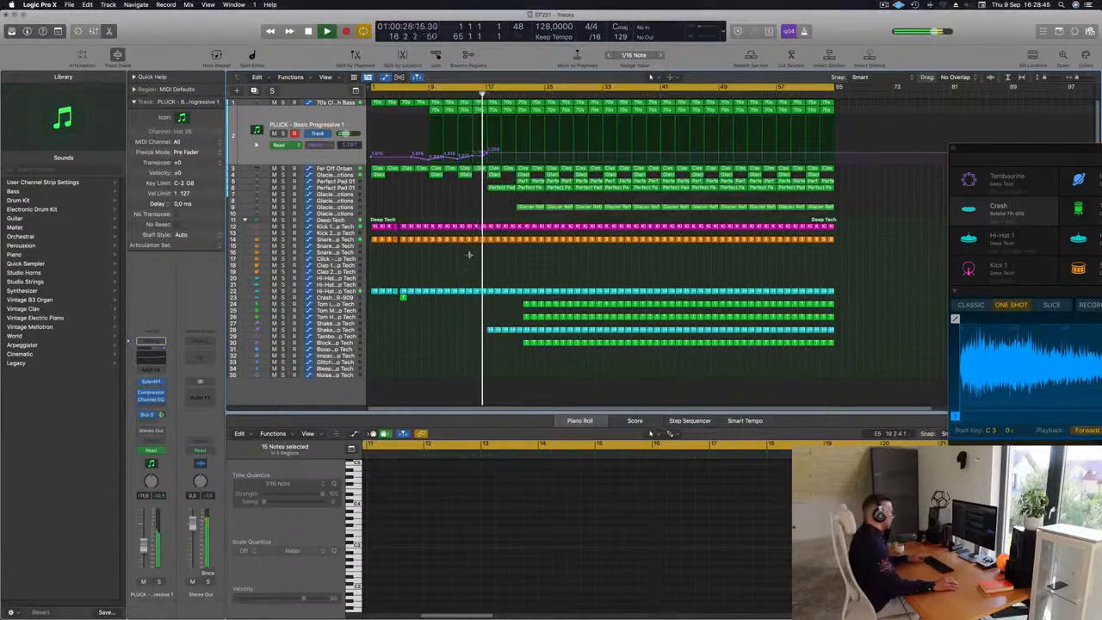
Step: Color all regions by their tracks and name them by their tracks
key("super+a")
right_click(548, 294)
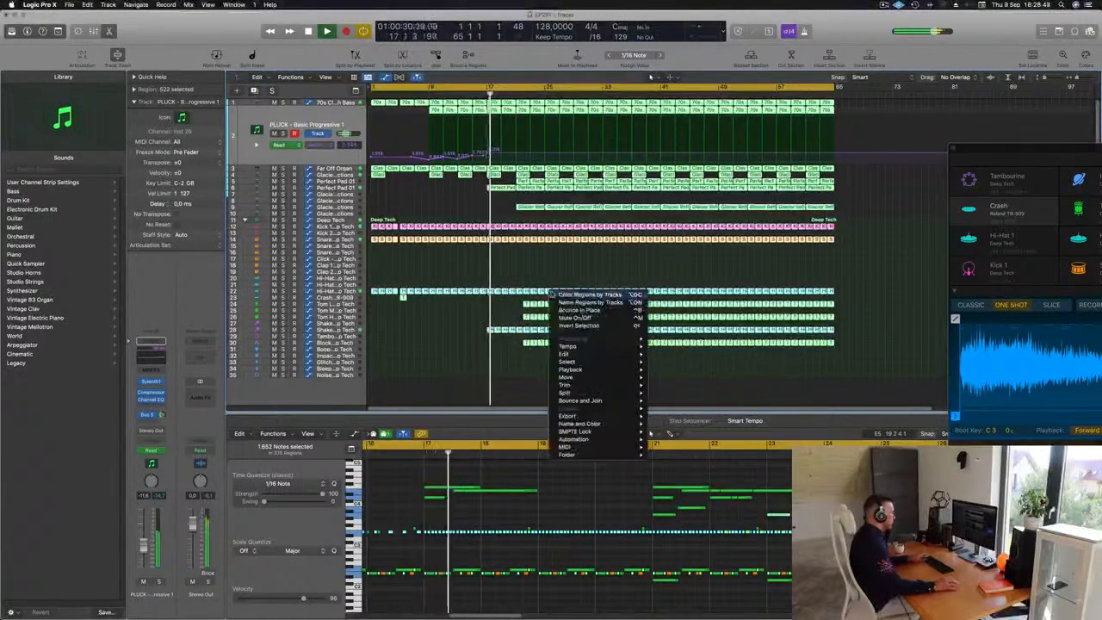
left_click(557, 295)
right_click(541, 292)
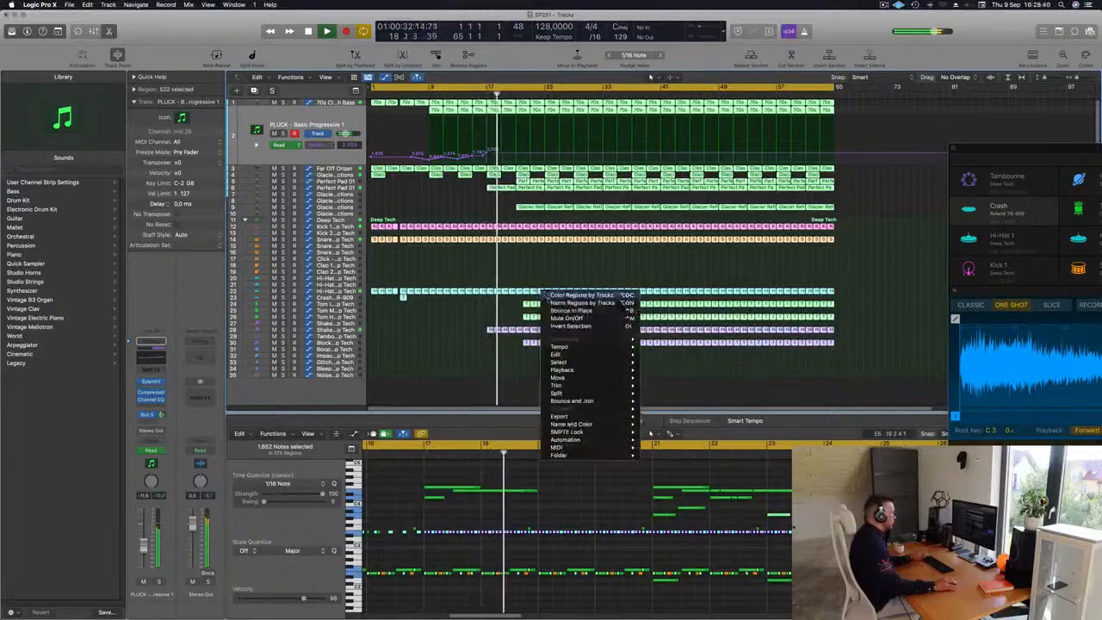
left_click(551, 302)
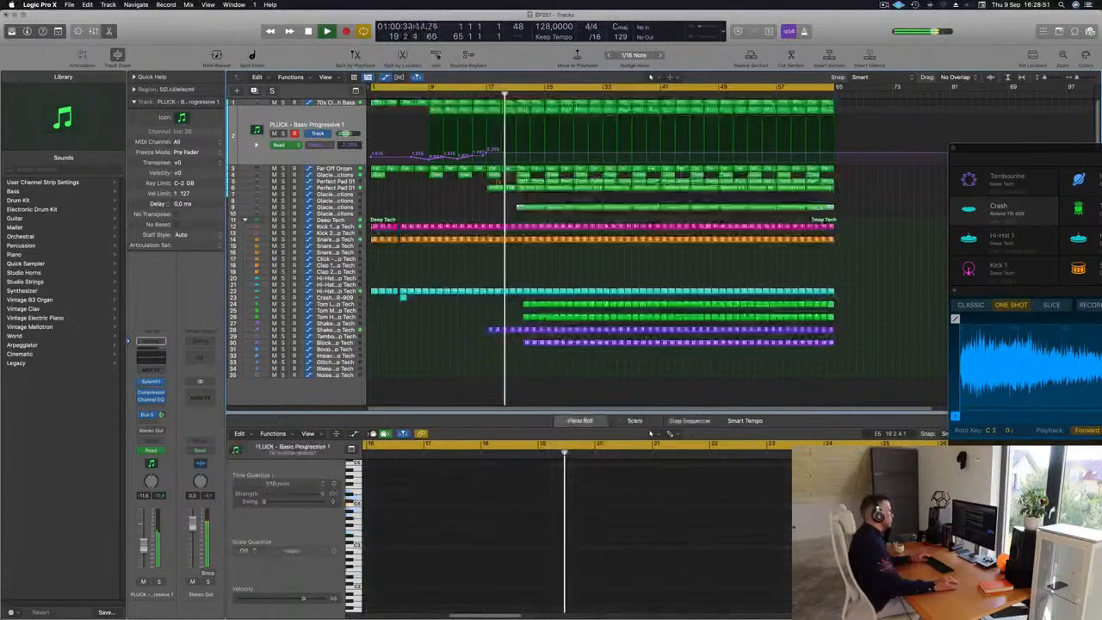
Step: Replay from about bar 15 and examine the arrangement around bar 17
left_click(473, 96)
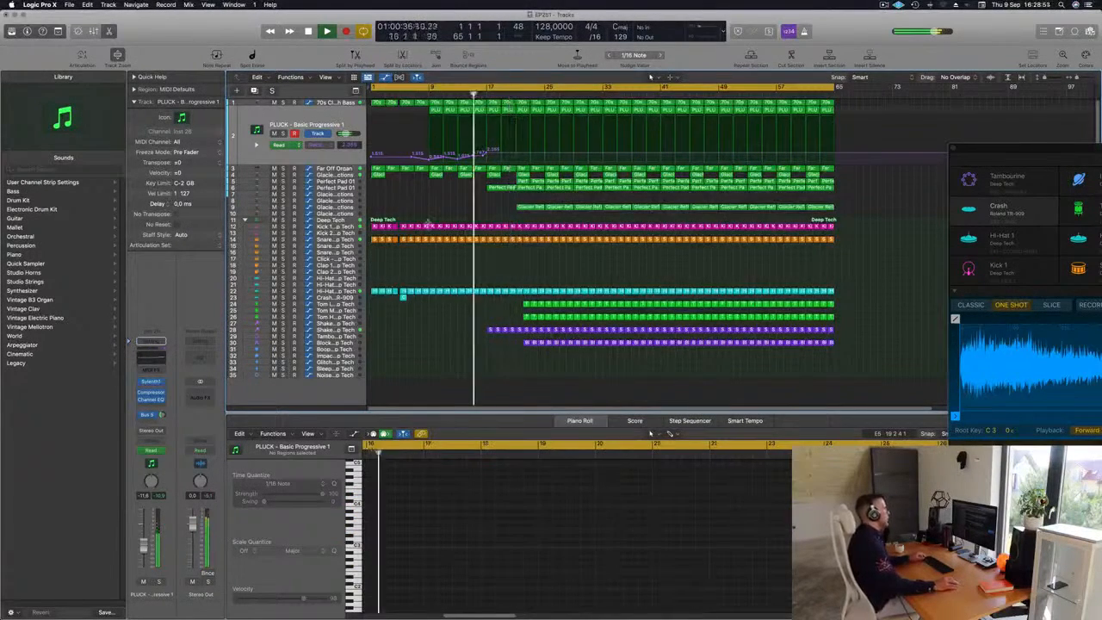
key("super+Right")
key("super+Left")
key("super+Left")
key("super+Left")
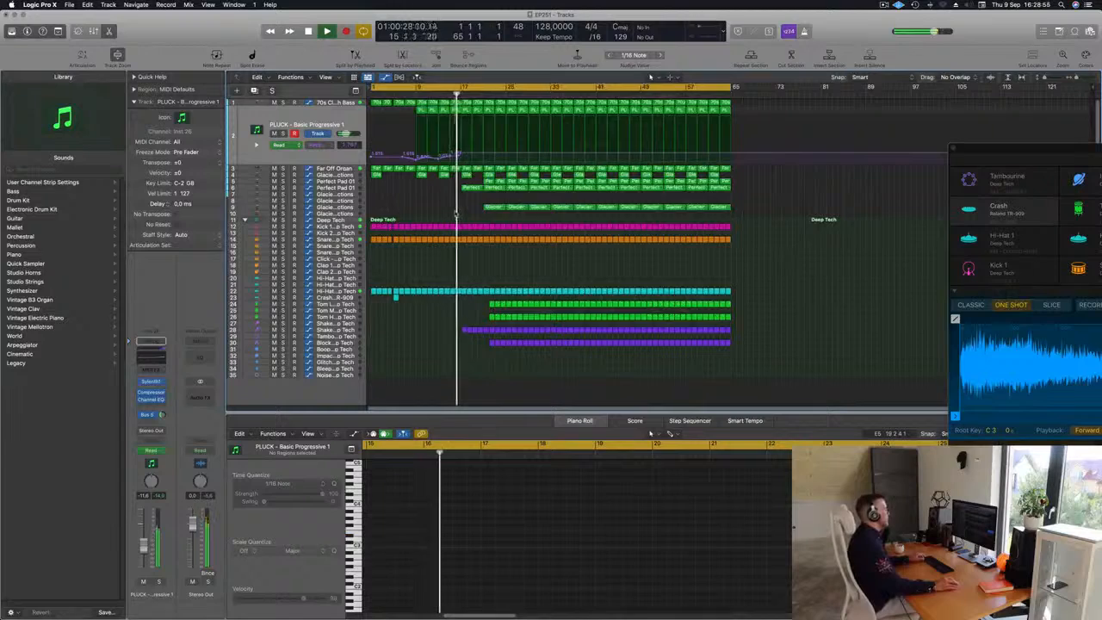
key("super+Right")
key("super+Right")
key("super+Right")
scroll(469, 215, "left", 4)
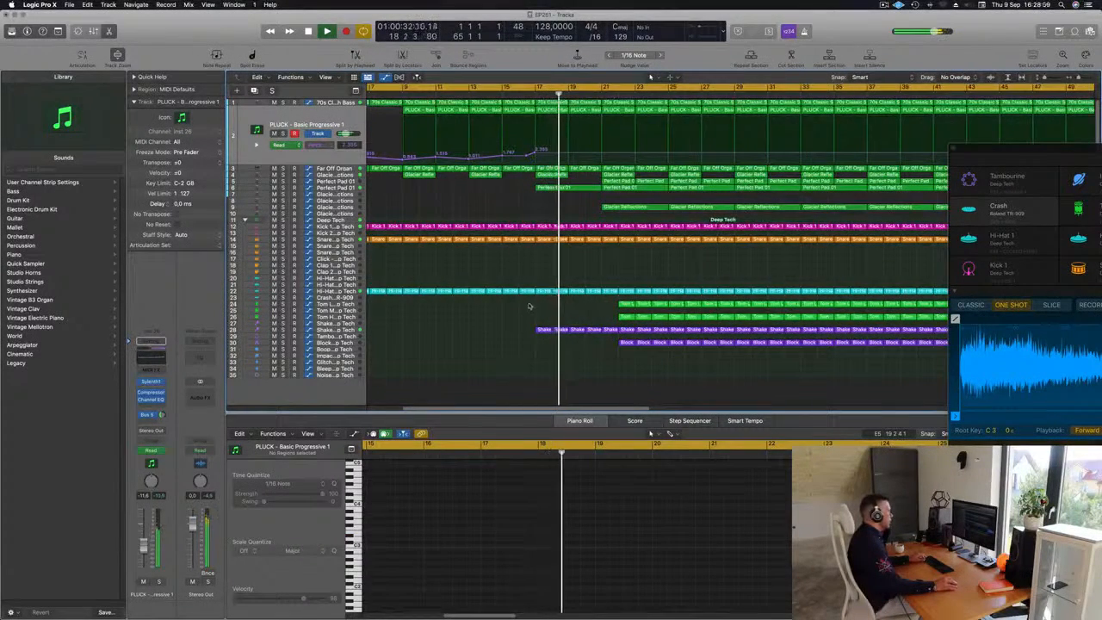
Step: Cut a gap of about one beat from all regions just before bar 17 and replay from around bar 15
left_click_drag(529, 305, 530, 288)
left_click_drag(535, 176, 534, 82)
key("Delete")
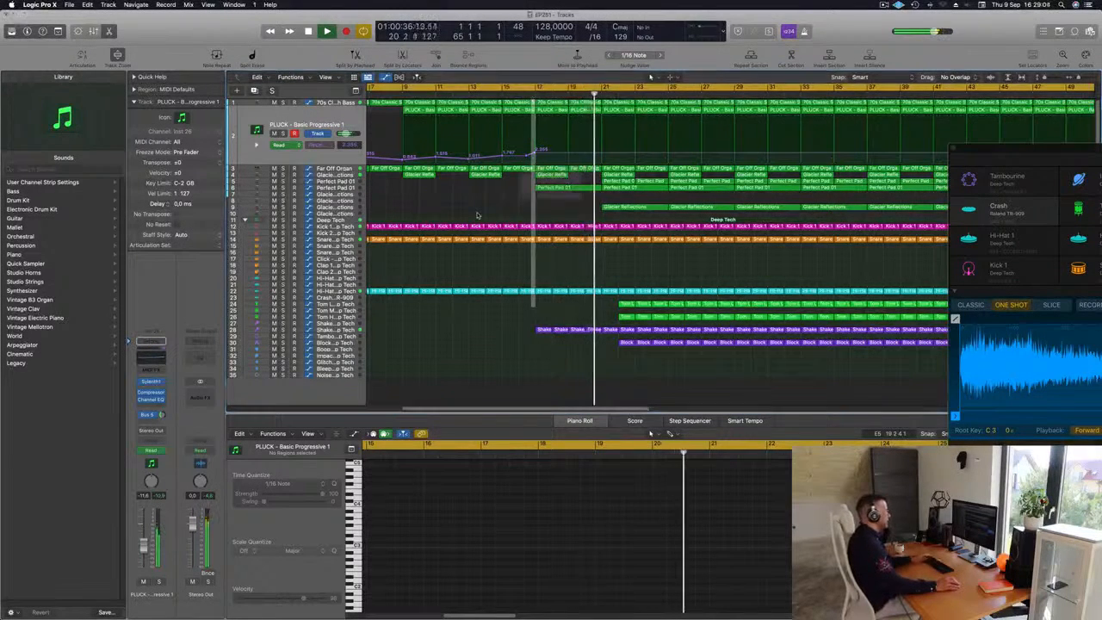
left_click(617, 212)
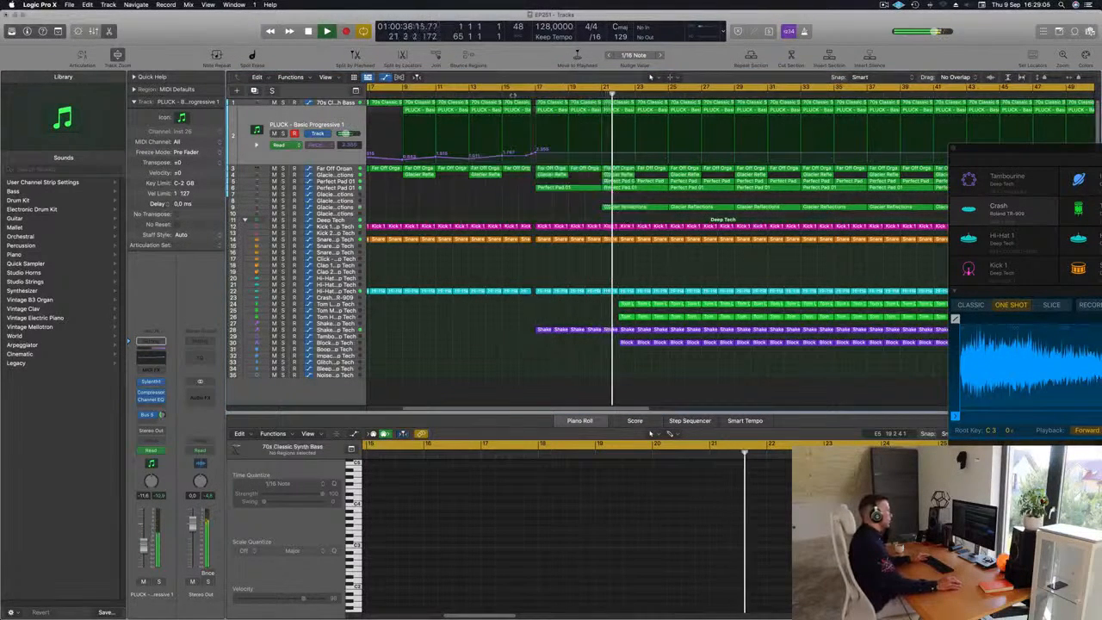
left_click(506, 172)
scroll(509, 175, "up", 5)
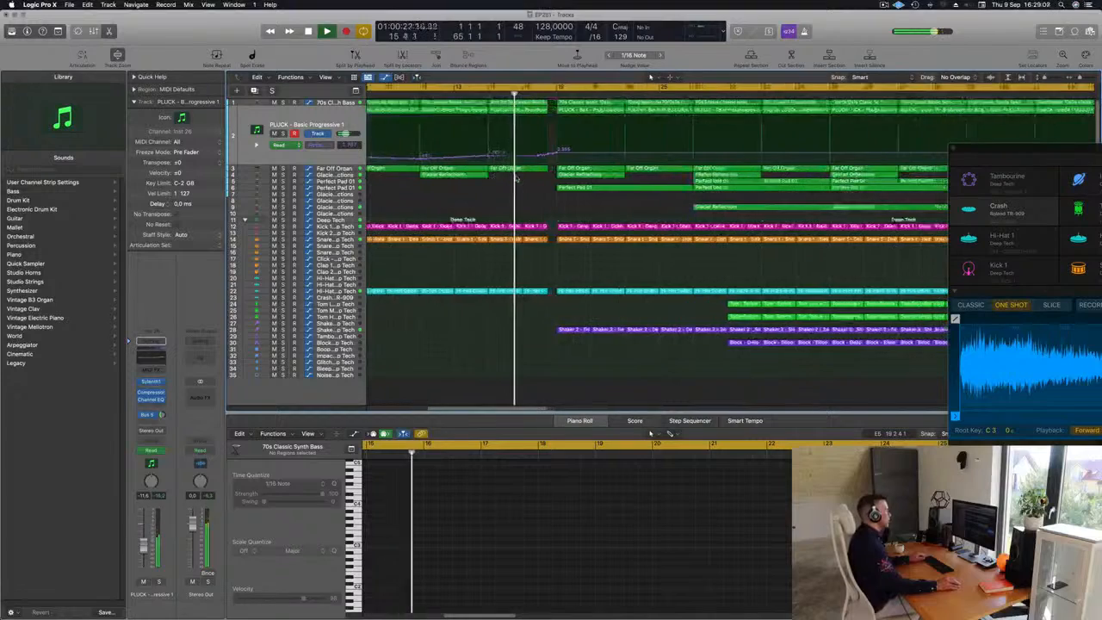
scroll(519, 191, "down", 3)
scroll(522, 195, "down", 3)
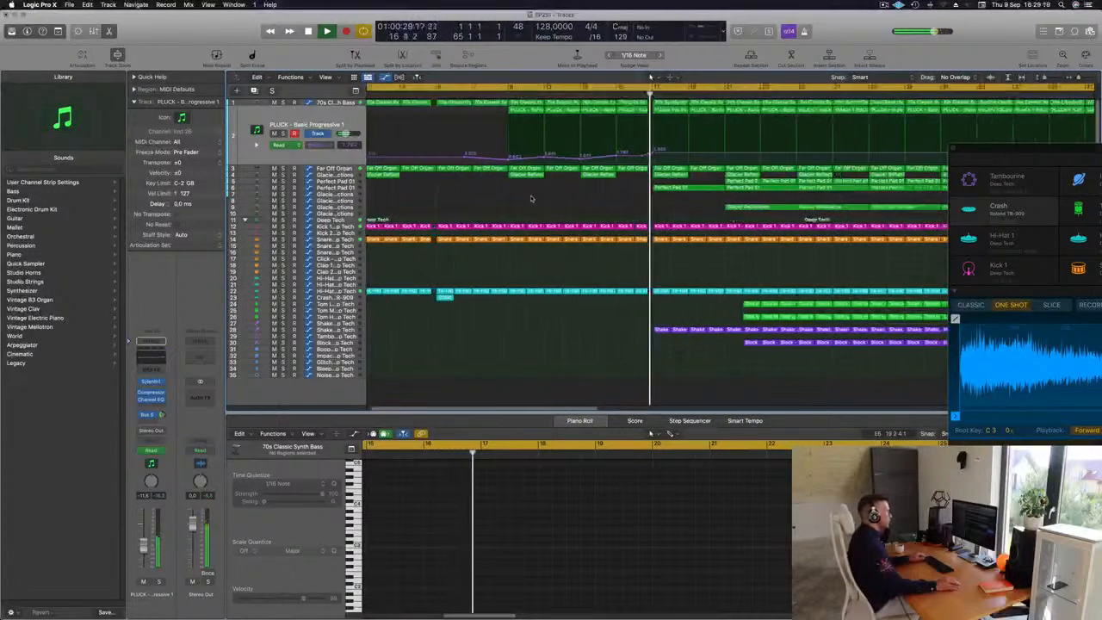
scroll(517, 206, "down", 5)
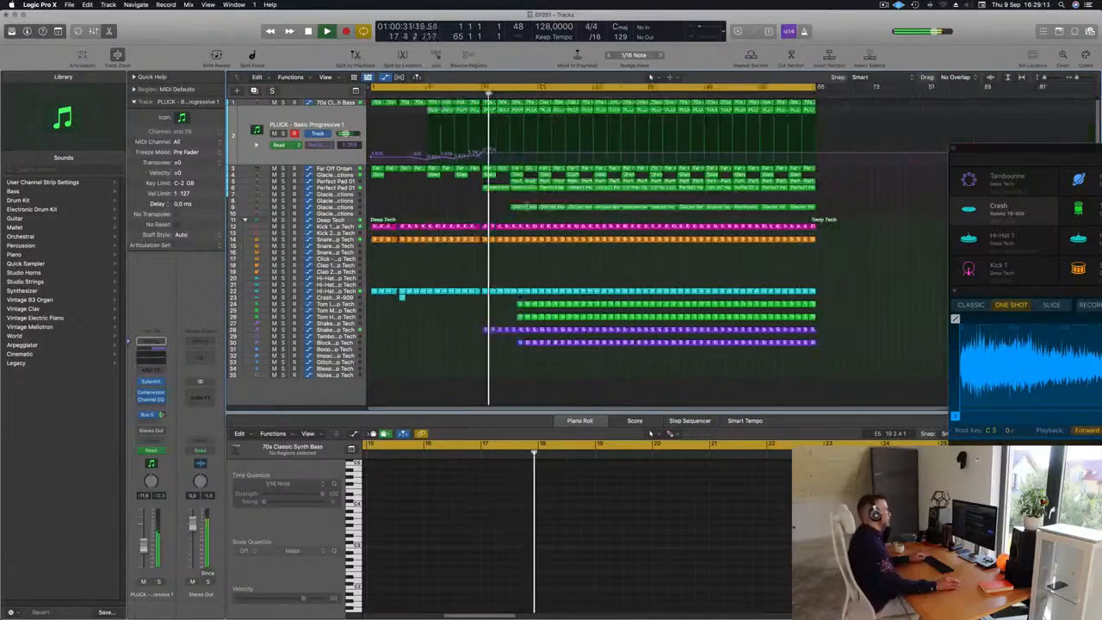
Step: Delete the track 9 Glacier Reflections region and the Perfect Pad 01 regions on tracks 5 and 6 between bars 21 and 25
left_click(527, 207)
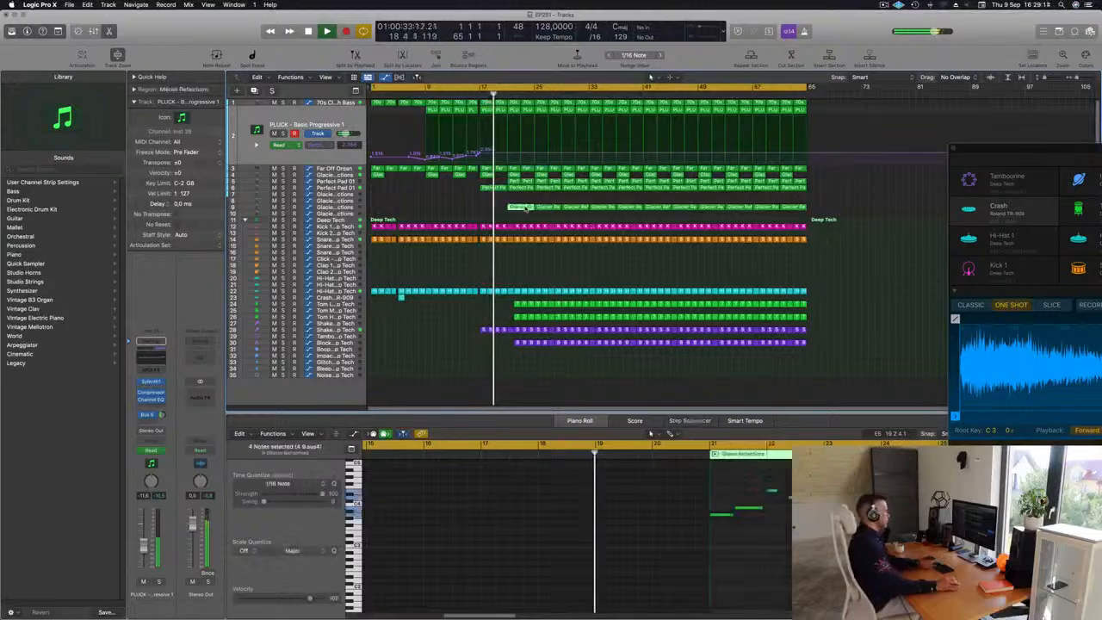
key("Delete")
scroll(517, 207, "up", 1)
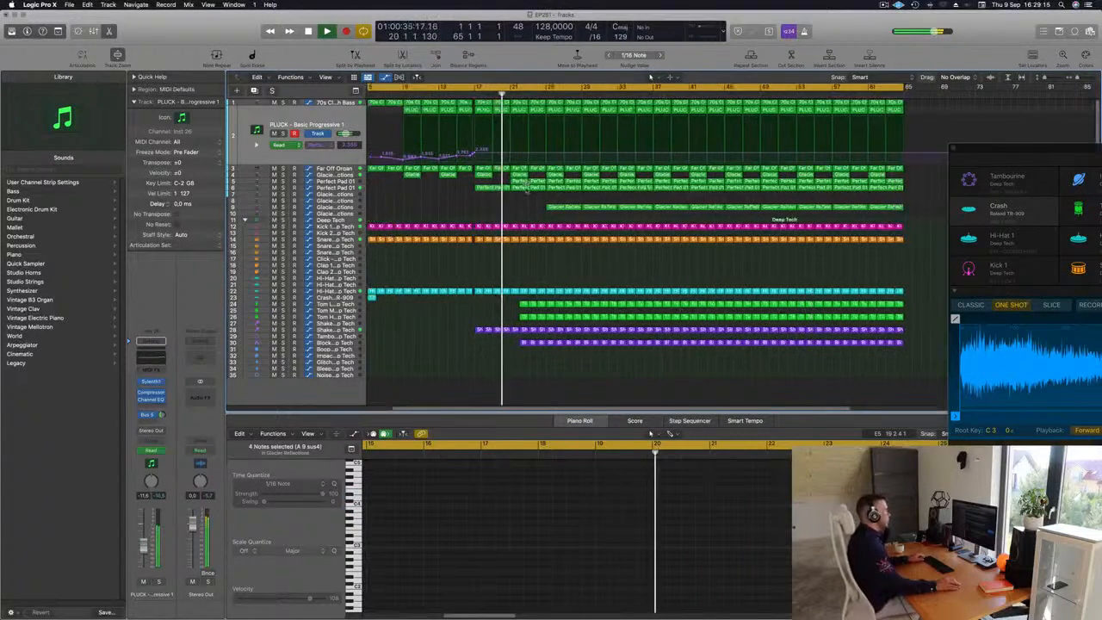
left_click(520, 180)
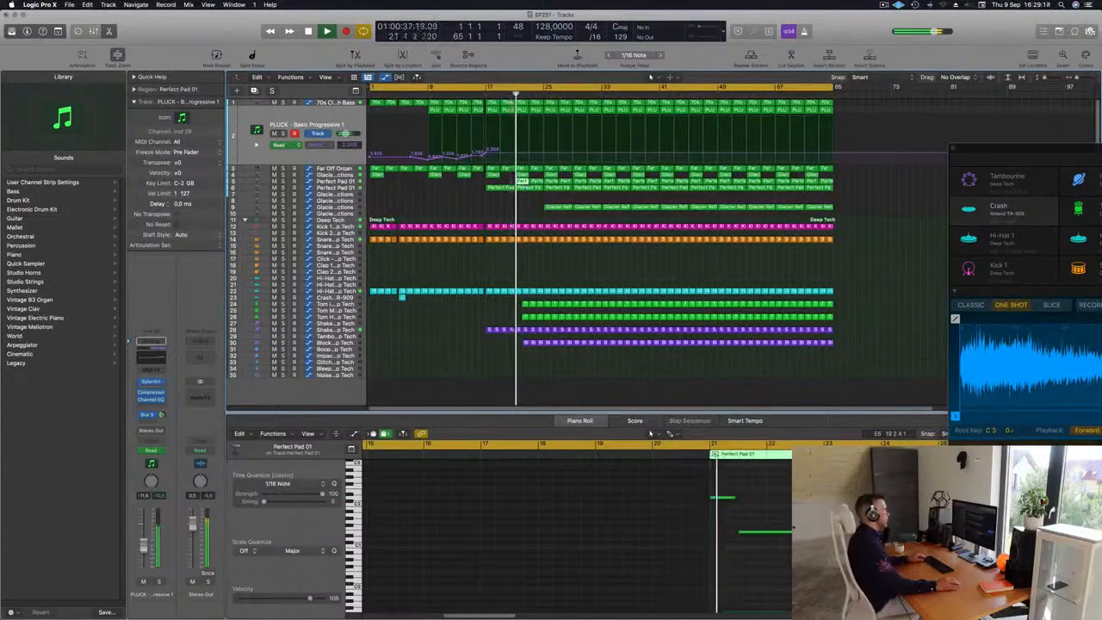
left_click(477, 93)
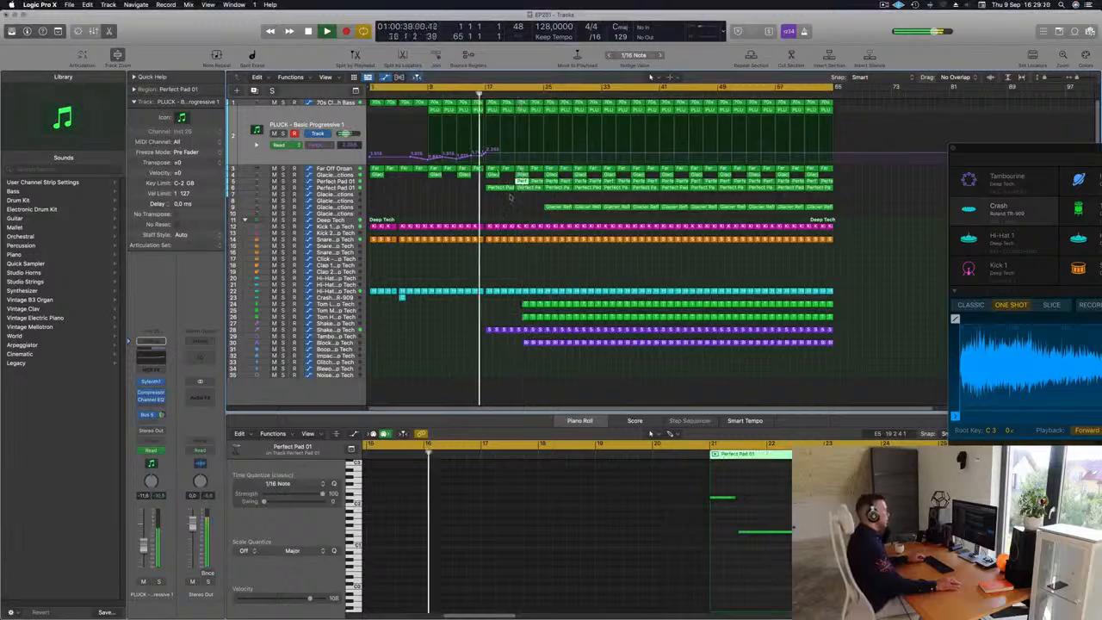
left_click_drag(523, 206, 539, 183)
key("Delete")
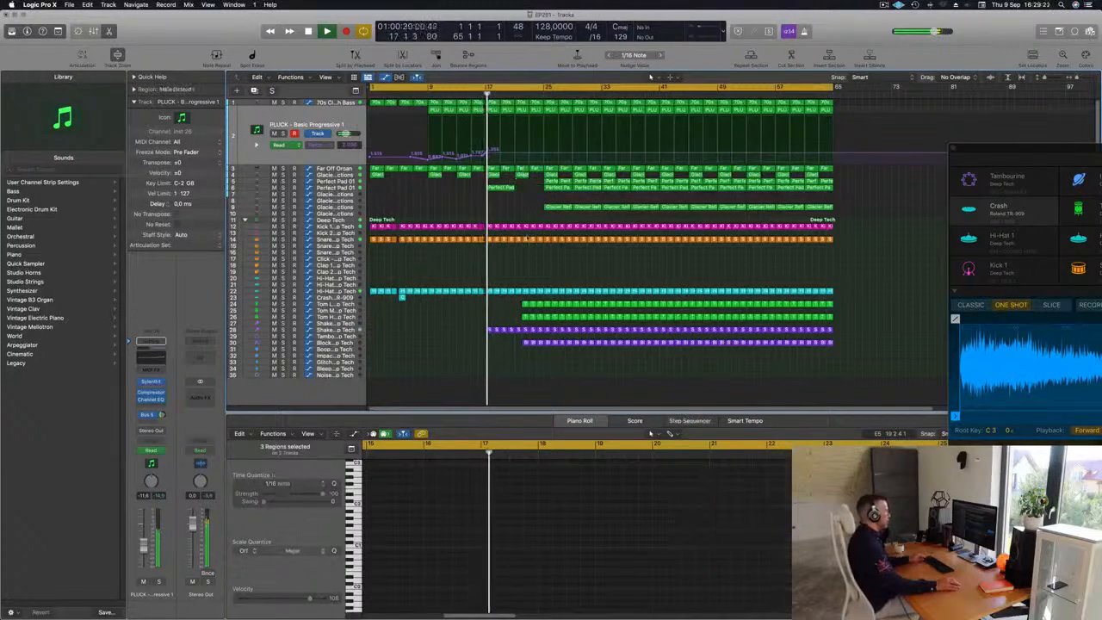
Step: Delete the two tom regions and the block region at bar 22
scroll(528, 235, "up", 5)
scroll(574, 255, "down", 6)
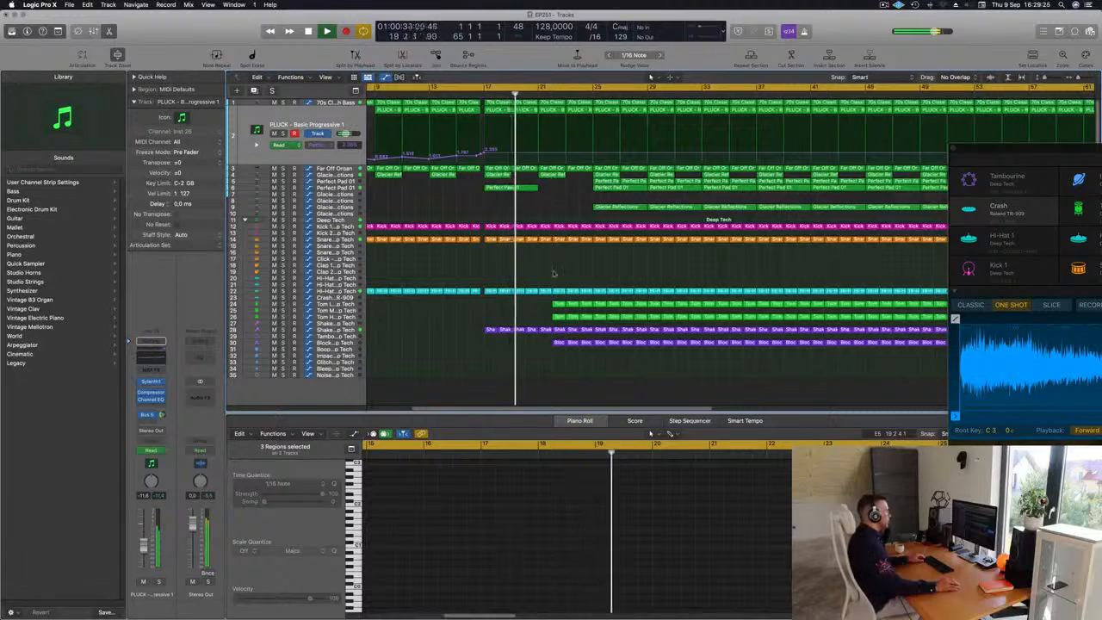
left_click_drag(546, 299, 556, 320)
key("Delete")
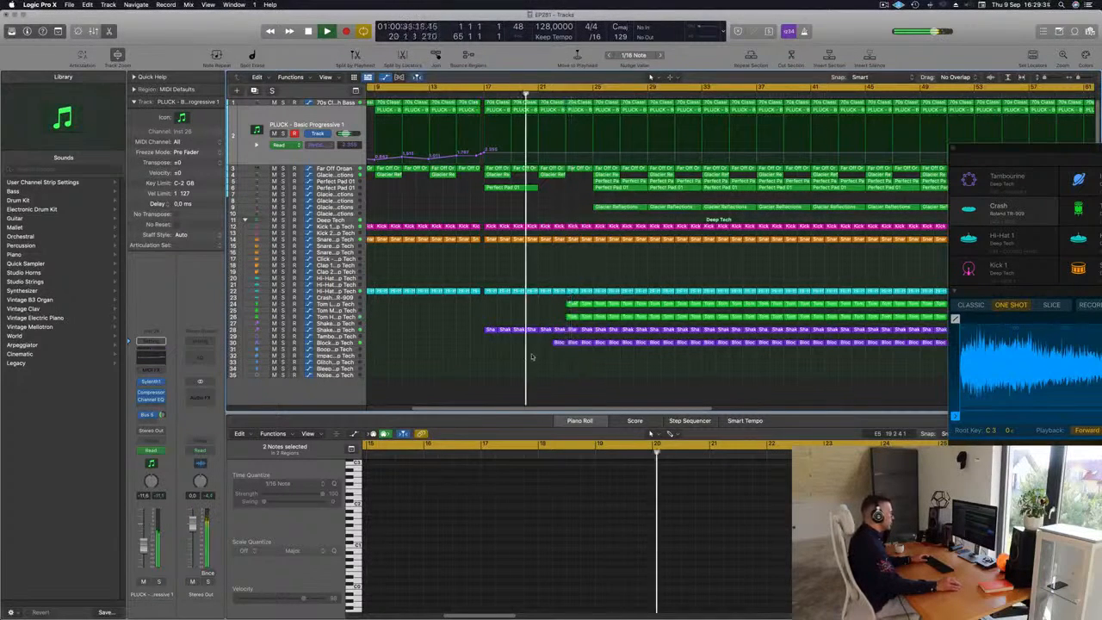
left_click(558, 343)
key("Delete")
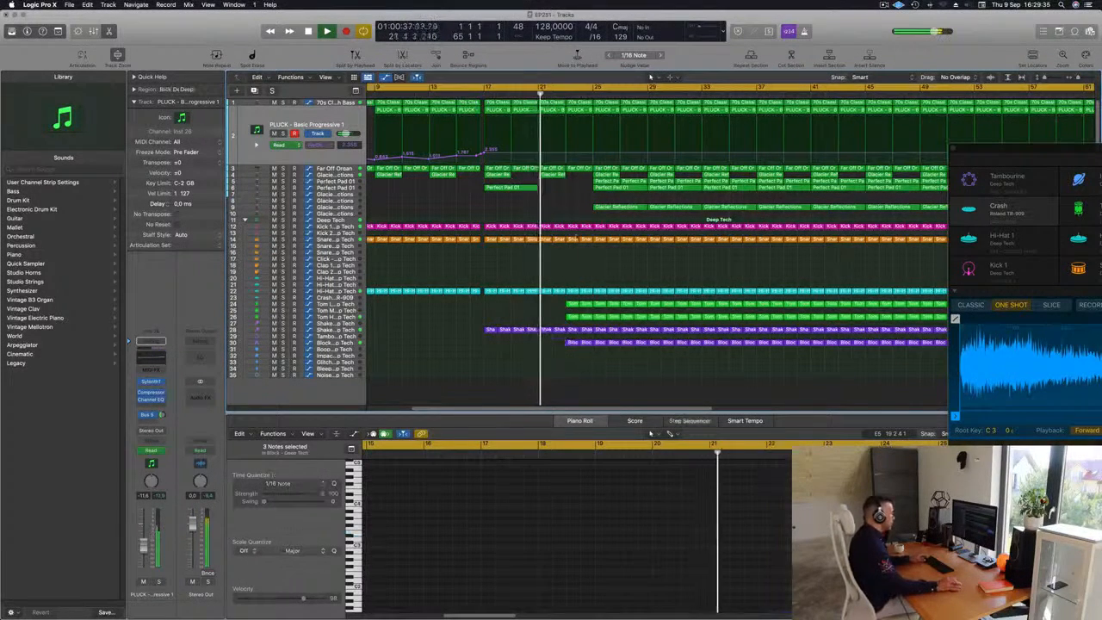
Step: Delete the hi-hat, tom and shaker regions from bar 23 up to bar 25, leaving the block regions in place
left_click(572, 291, "shift")
left_click(573, 304, "shift")
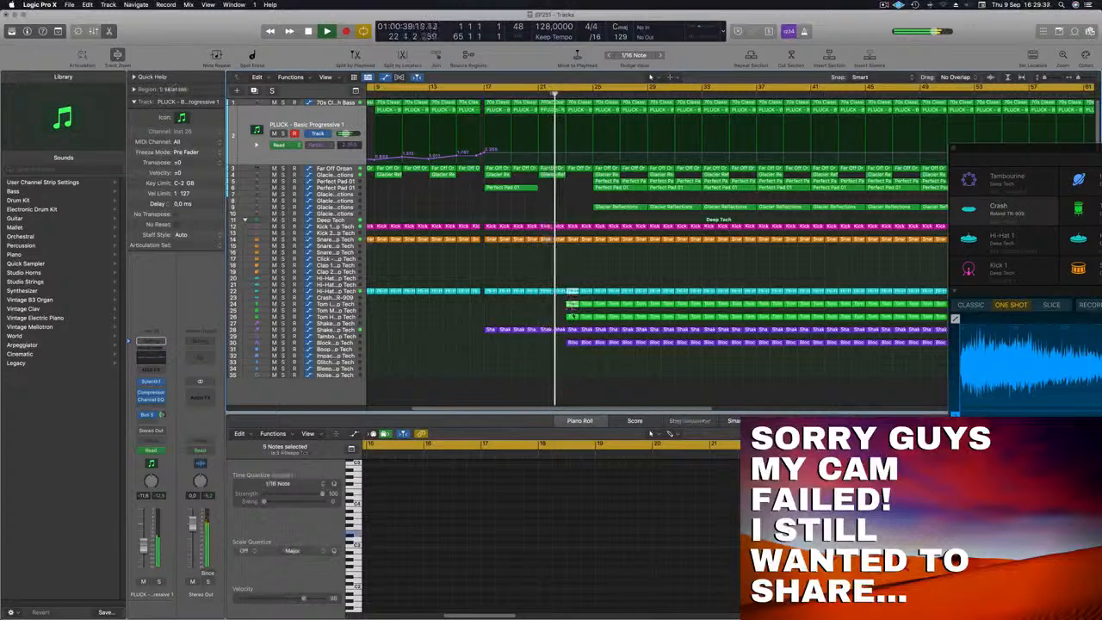
left_click(574, 317, "shift")
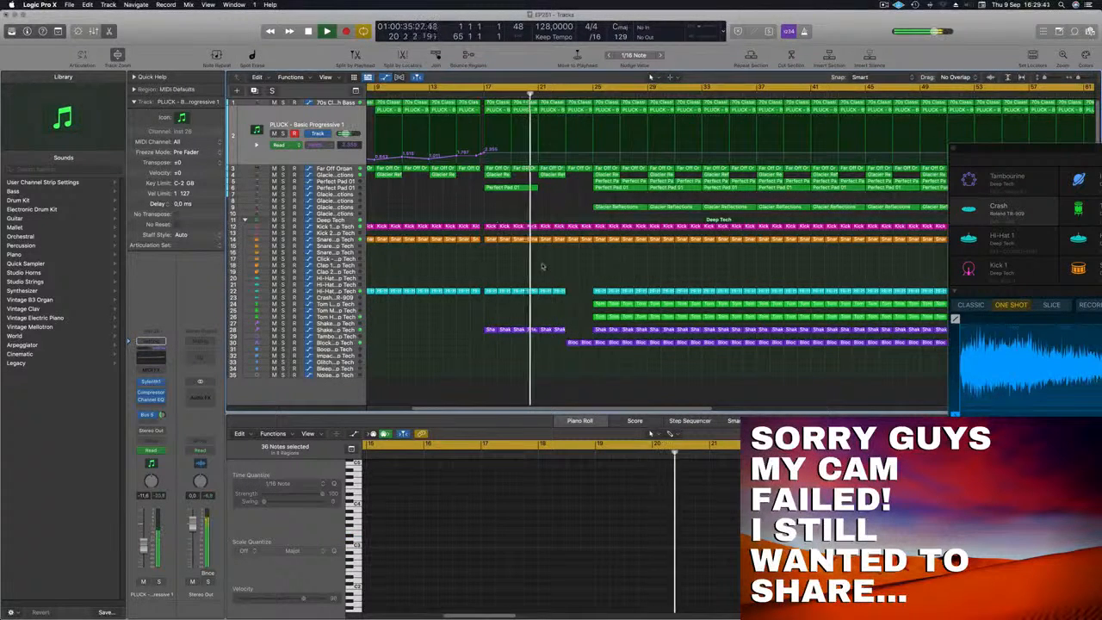
scroll(559, 264, "down", 3)
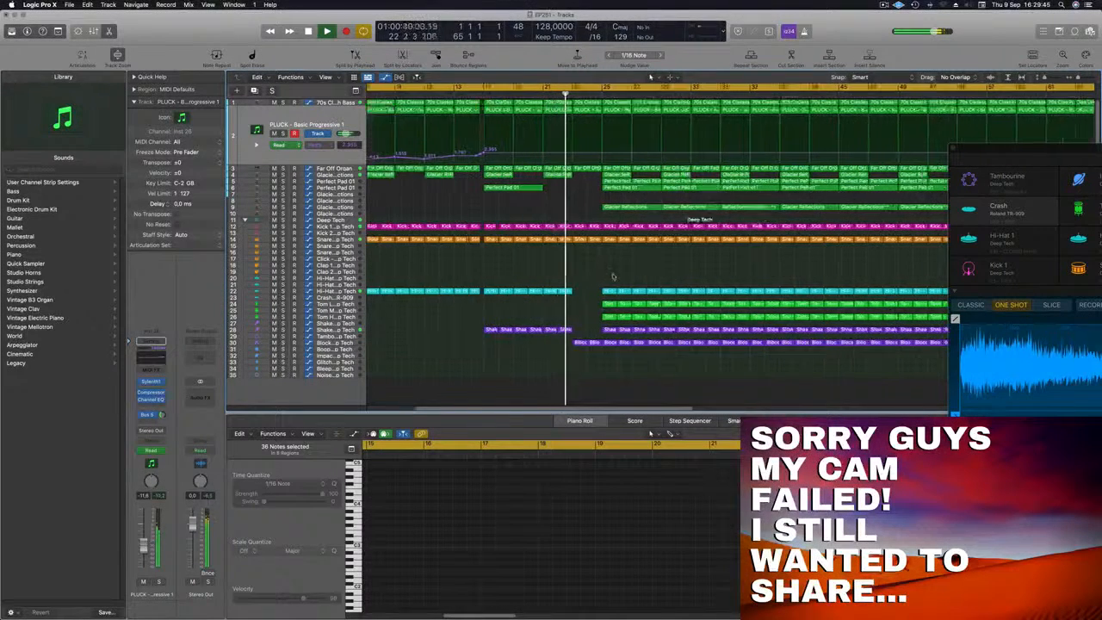
scroll(624, 277, "left", 3)
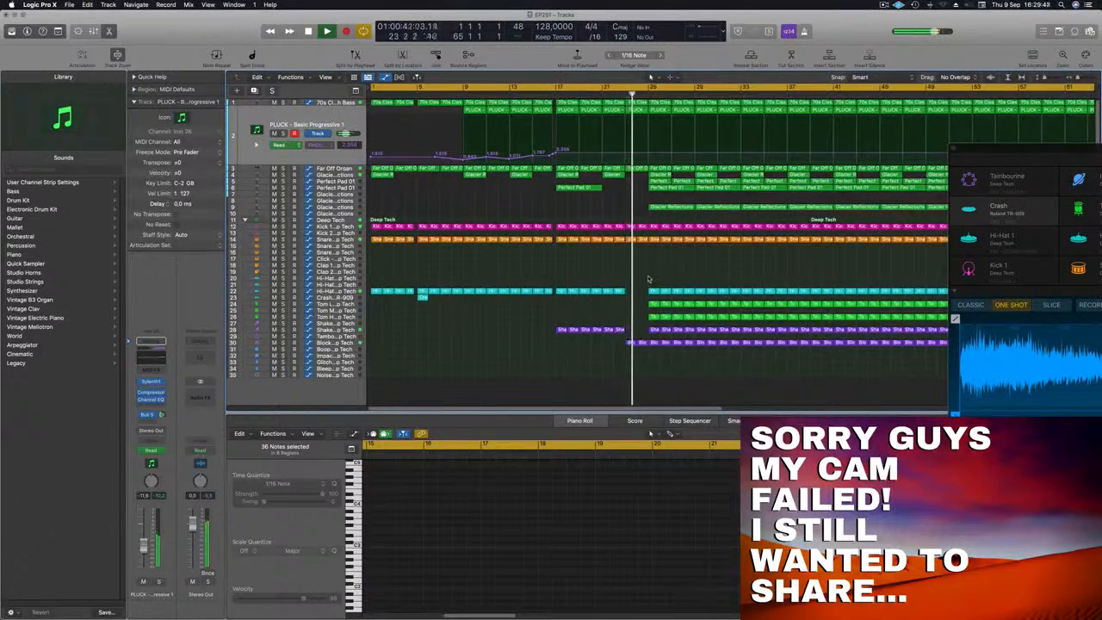
Step: Replay the section around bar 22 and set the Block - Deep Tech track's volume to about -11.6 dB
key("comma")
key("comma")
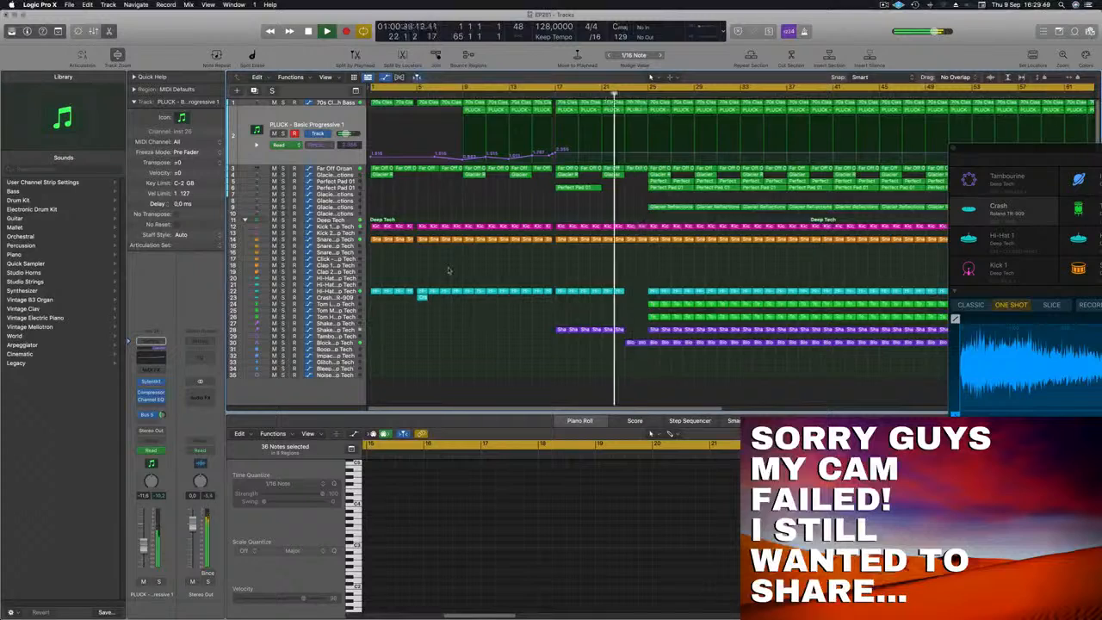
left_click(341, 342)
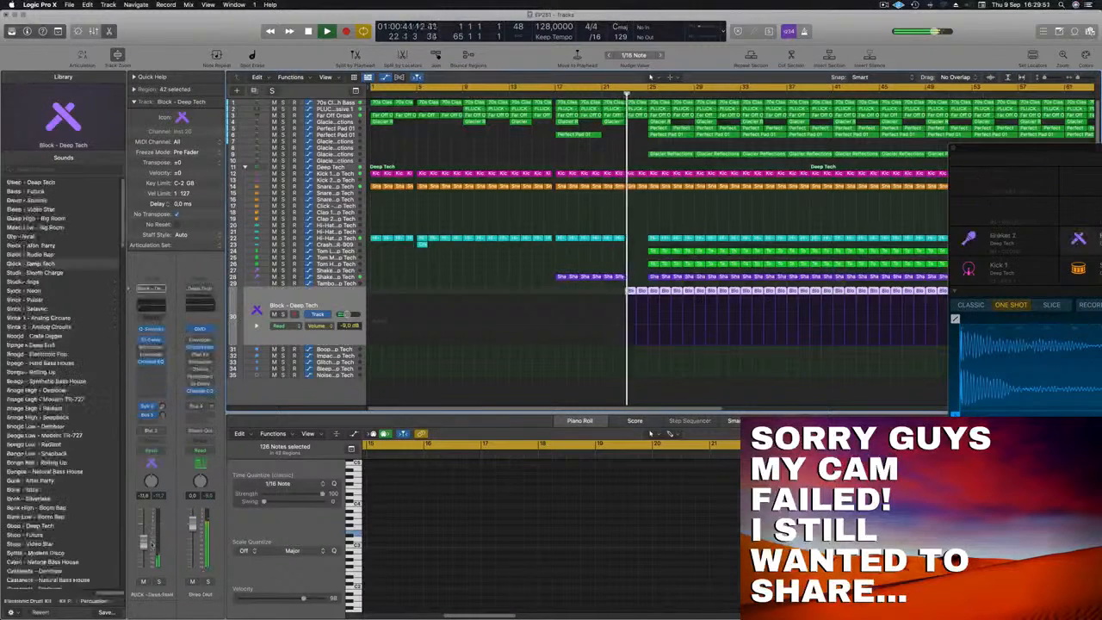
scroll(561, 214, "down", 5)
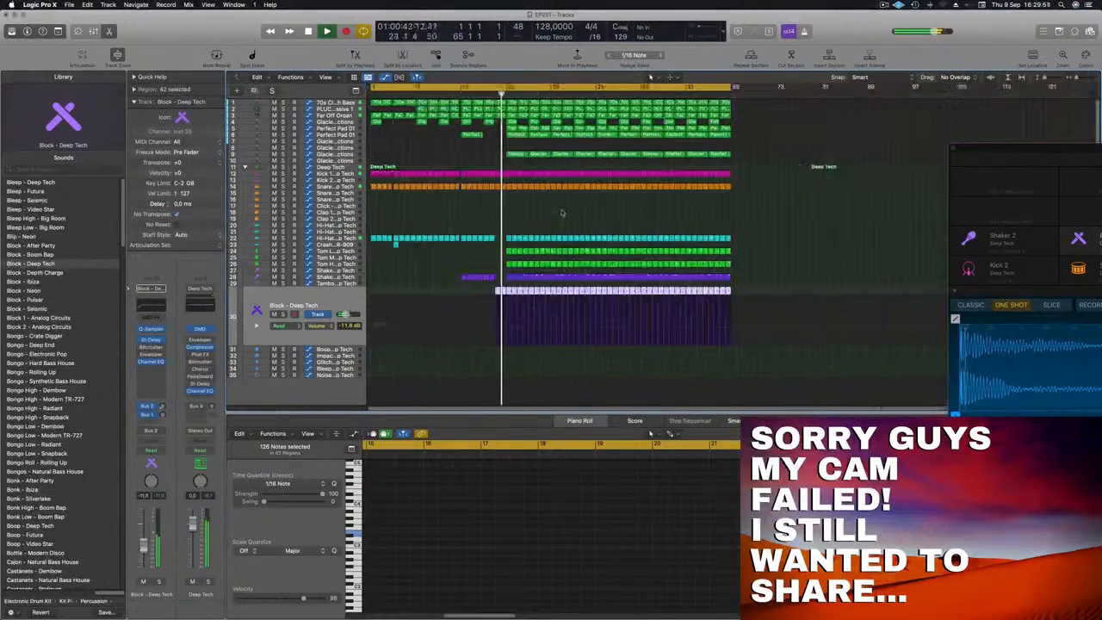
scroll(566, 215, "up", 2)
left_click(470, 94)
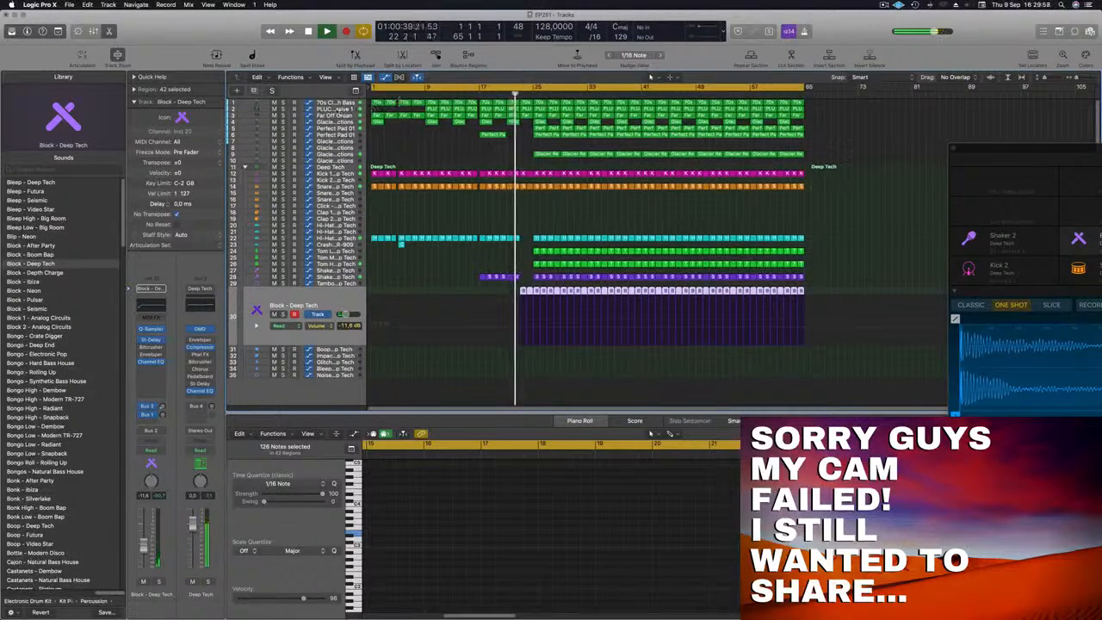
Step: Automate the pluck's filter cutoff to dip around bar 23 and rise to about 2.607 around bar 27
left_click(338, 109)
left_click(520, 153)
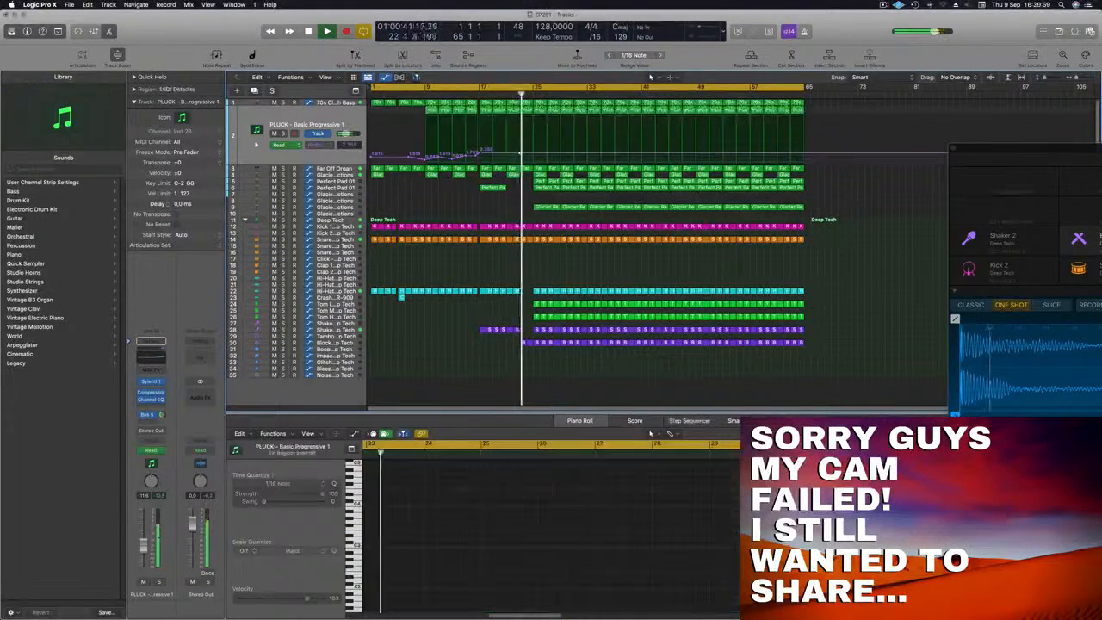
left_click_drag(520, 153, 525, 159)
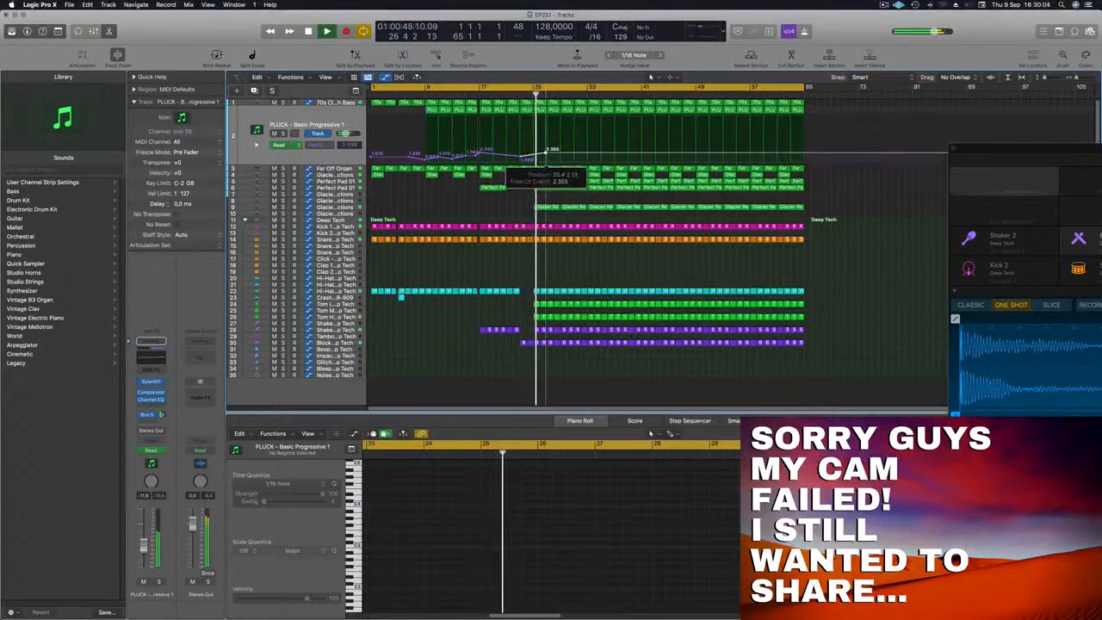
scroll(487, 216, "down", 3)
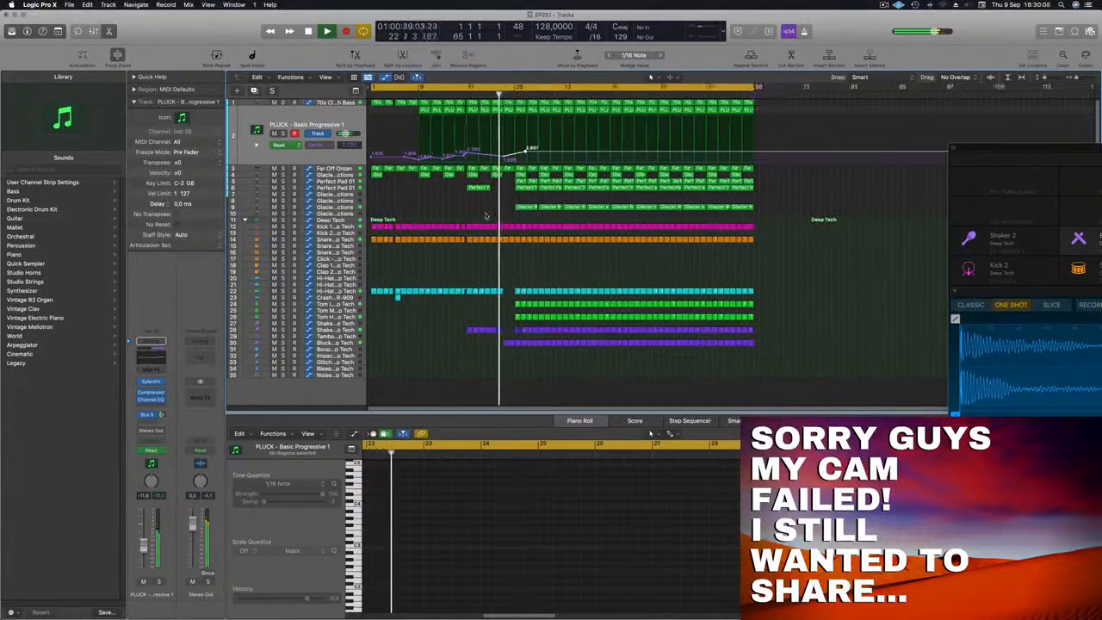
scroll(511, 216, "up", 3)
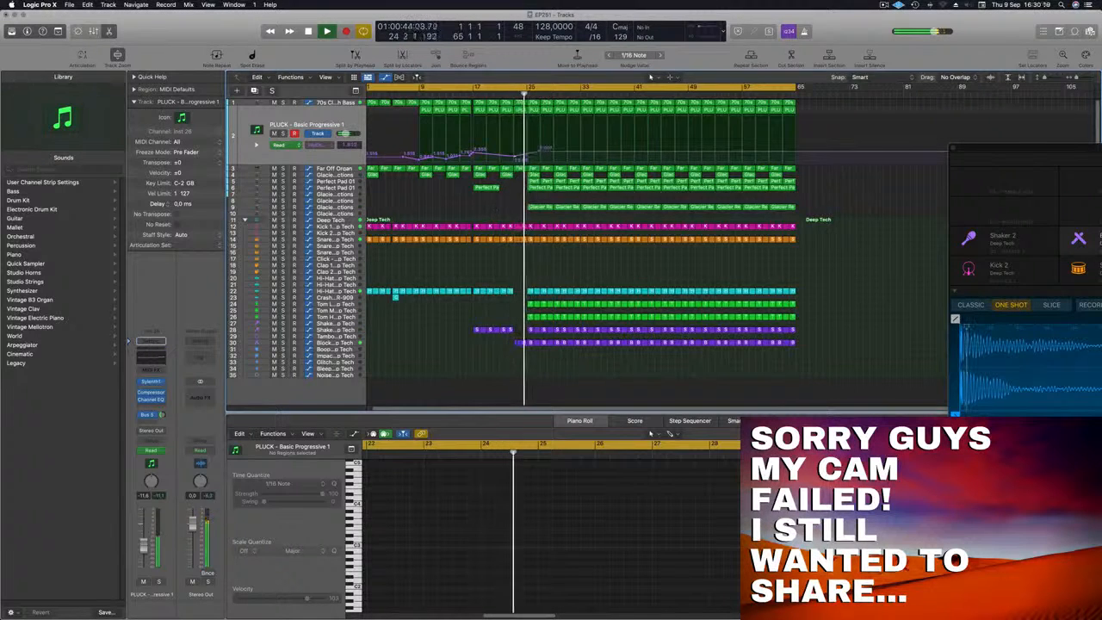
scroll(515, 209, "up", 2)
scroll(518, 211, "down", 3)
scroll(521, 212, "up", 3)
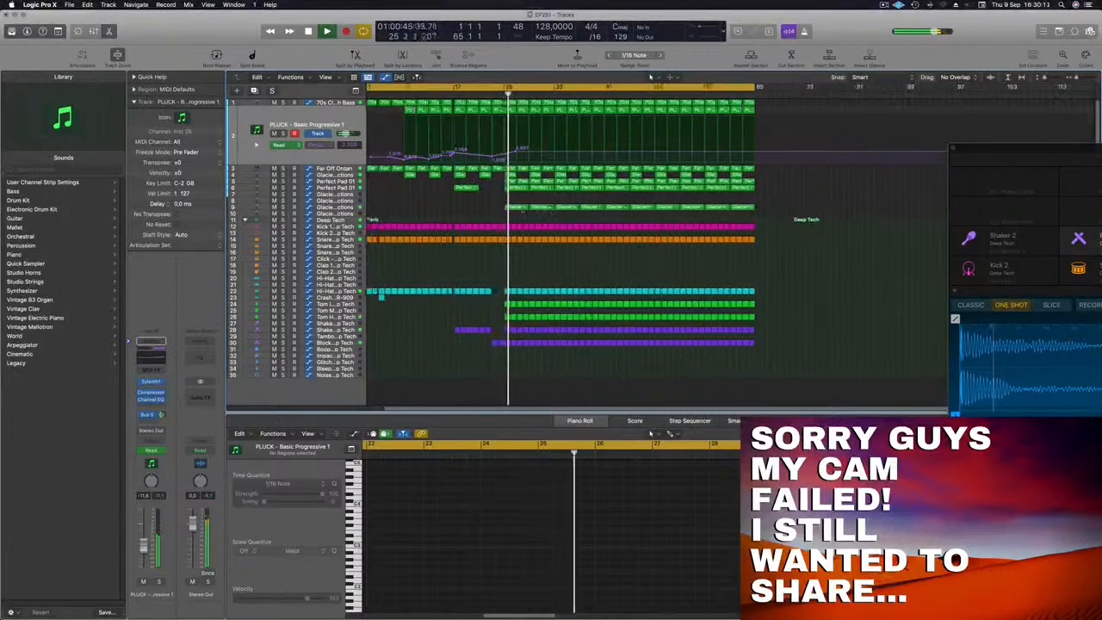
scroll(522, 206, "down", 2)
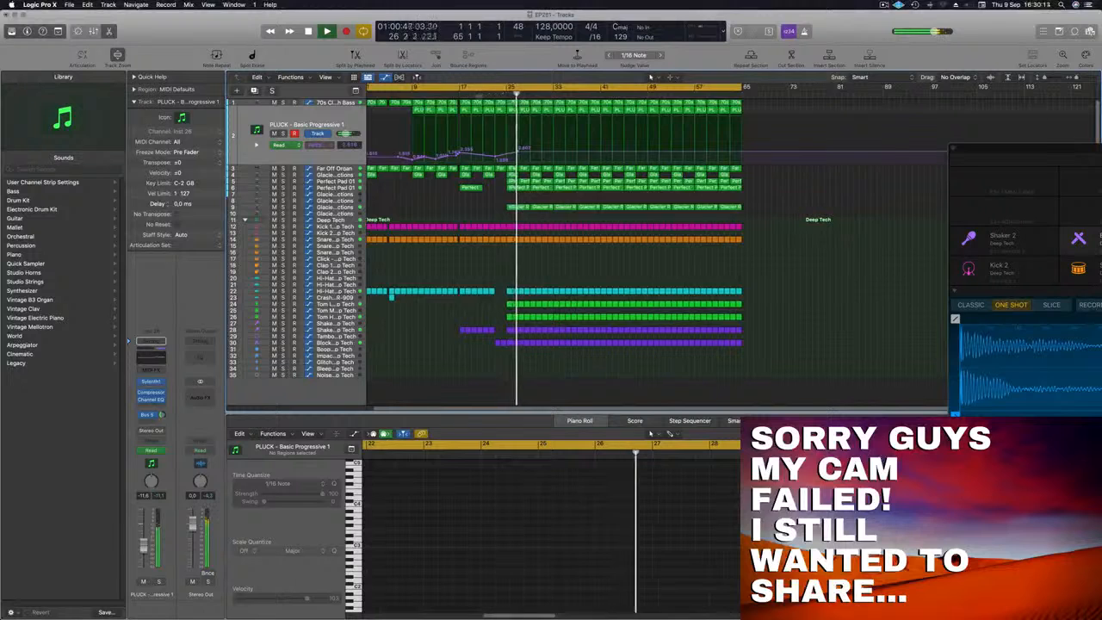
Step: Delete the Glacier Reflections and Perfect Pad 01 regions on tracks 4 to 6 from bar 25 up to bar 29
left_click(482, 93)
left_click(520, 207)
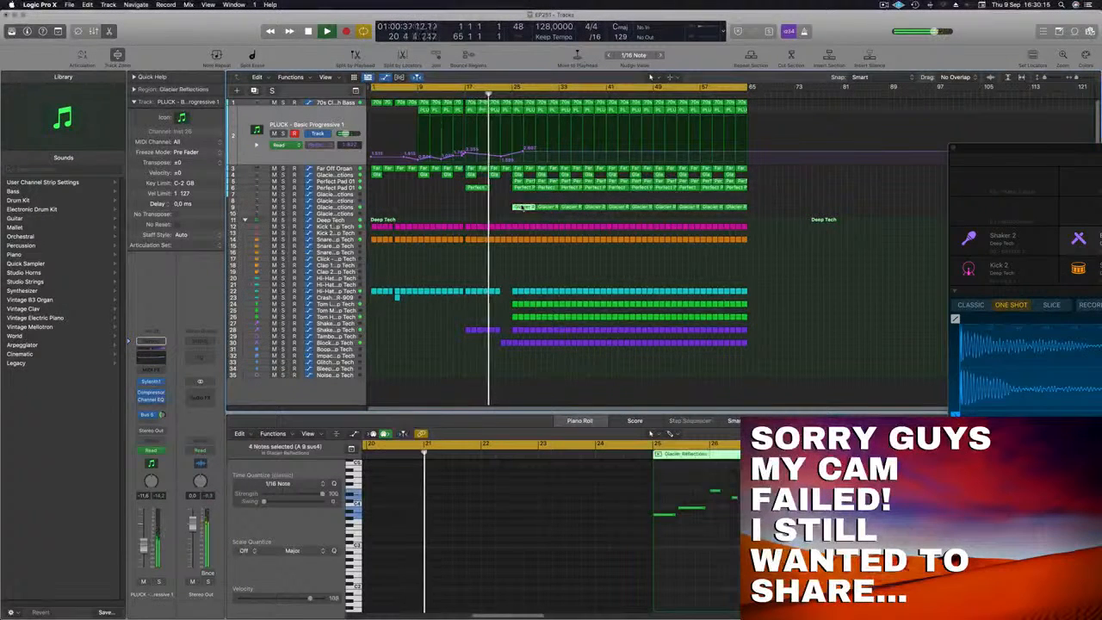
left_click_drag(531, 198, 516, 176)
key("Delete")
key("space")
key("space")
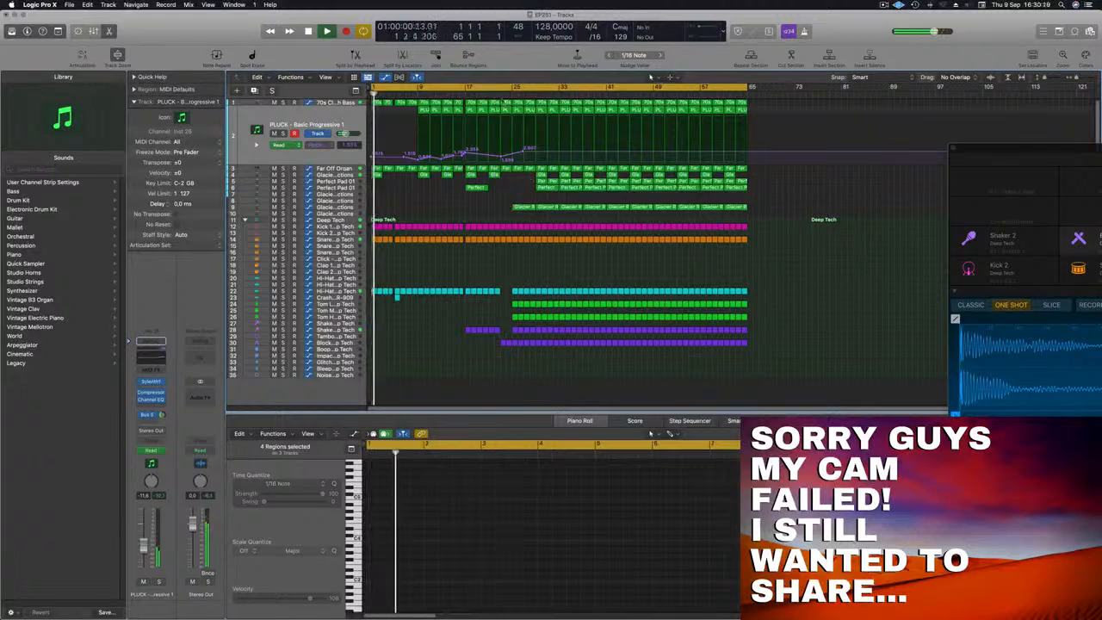
Step: Delete the snare, hi-hat, tom, shaker and block regions from bar 25 up to bar 29, keeping the kick
left_click(500, 90)
scroll(526, 198, "up", 1)
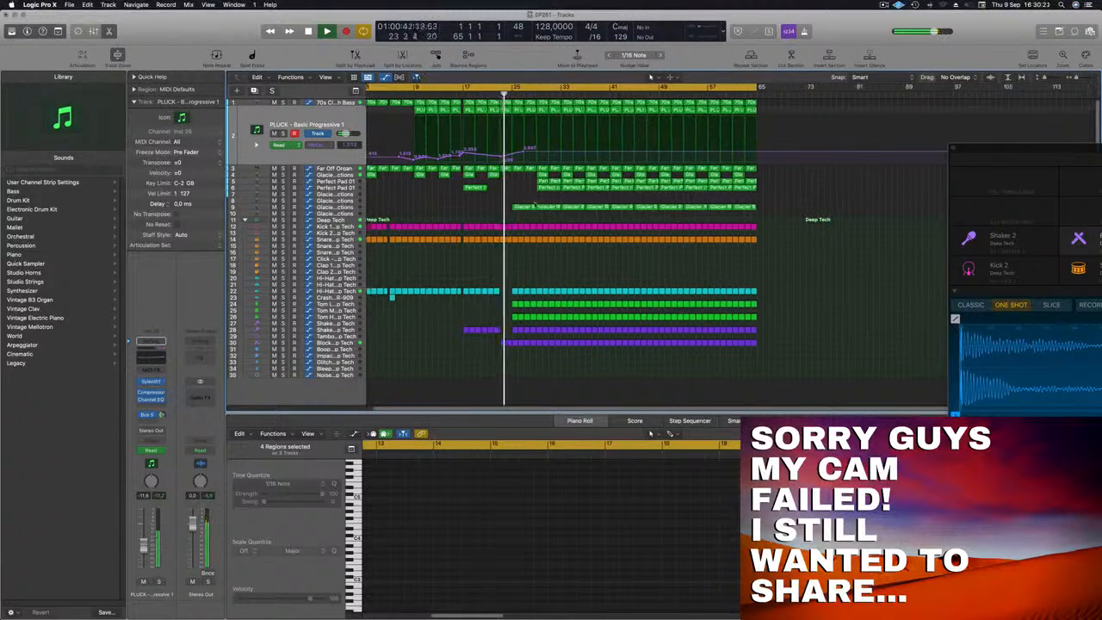
left_click_drag(515, 235, 536, 364)
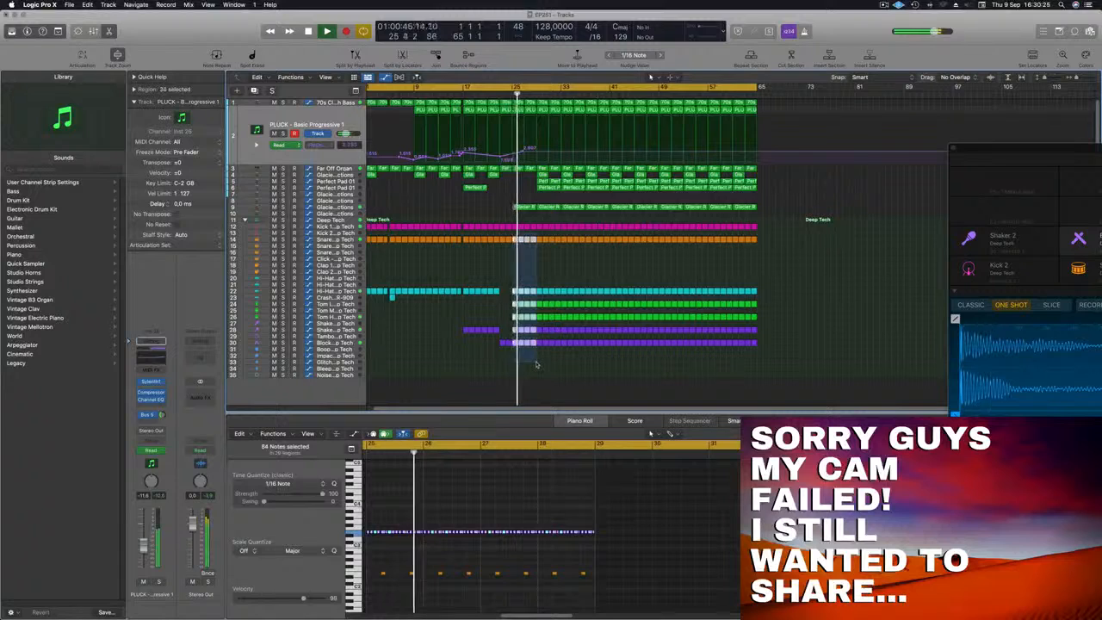
key("Delete")
left_click(499, 94)
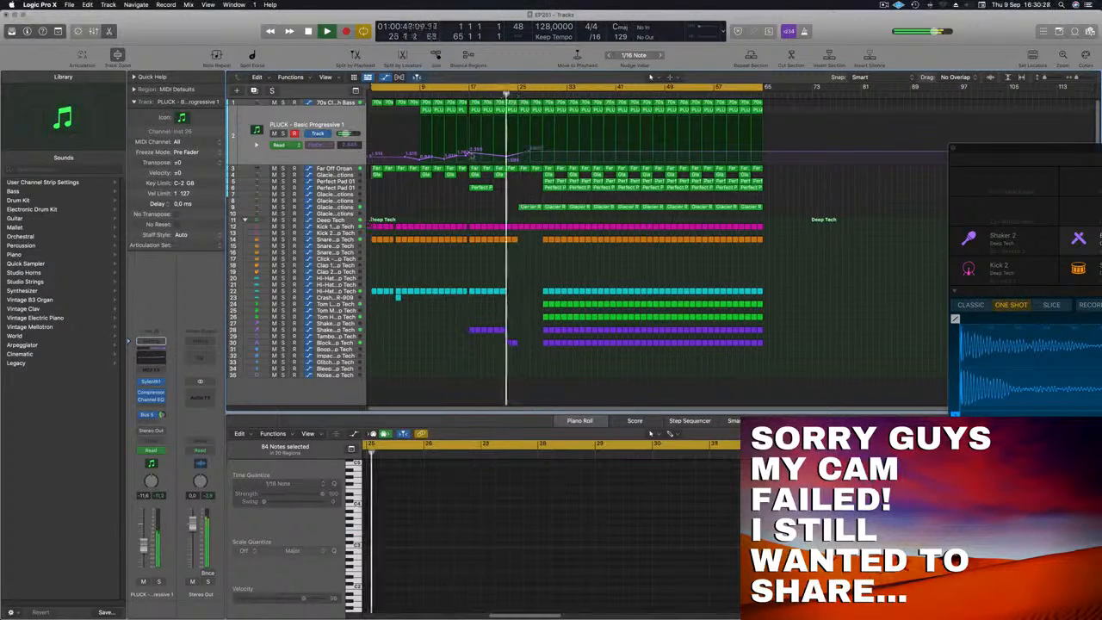
Step: Replay the transition into bar 25 and lower the pluck's filter cutoff automation point near bar 27
scroll(491, 183, "up", 3)
scroll(490, 185, "down", 3)
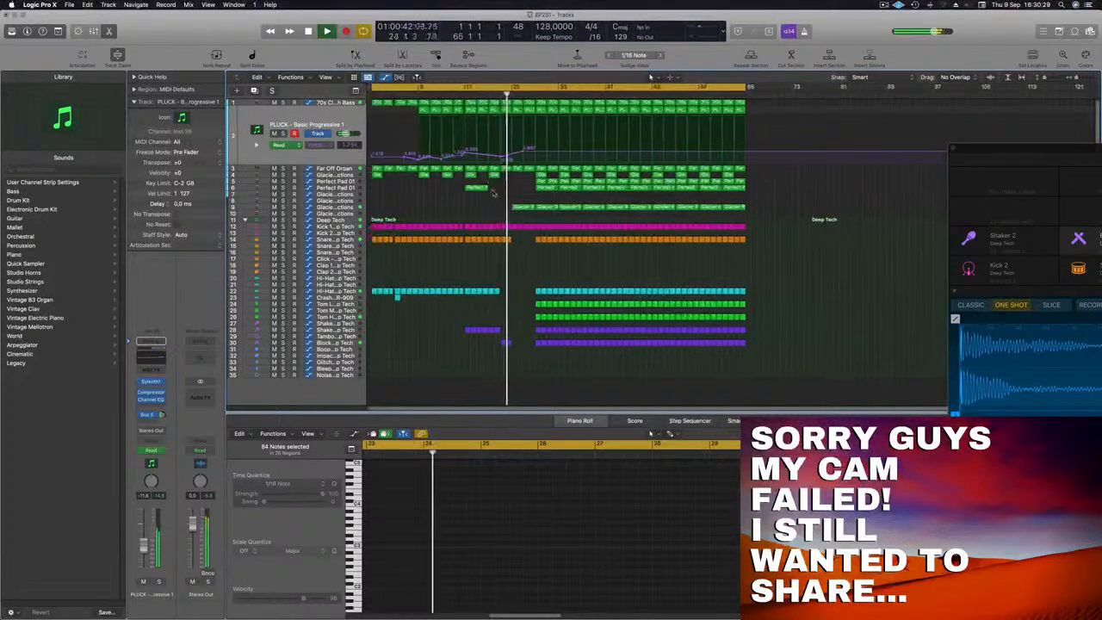
scroll(503, 206, "up", 3)
scroll(504, 208, "down", 3)
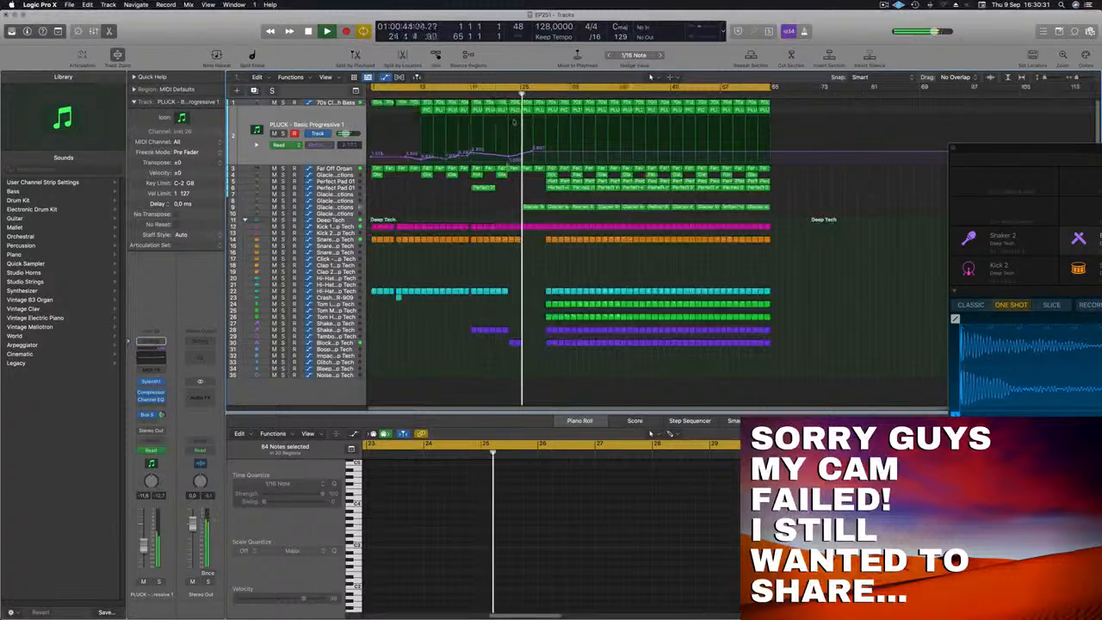
left_click_drag(531, 153, 524, 158)
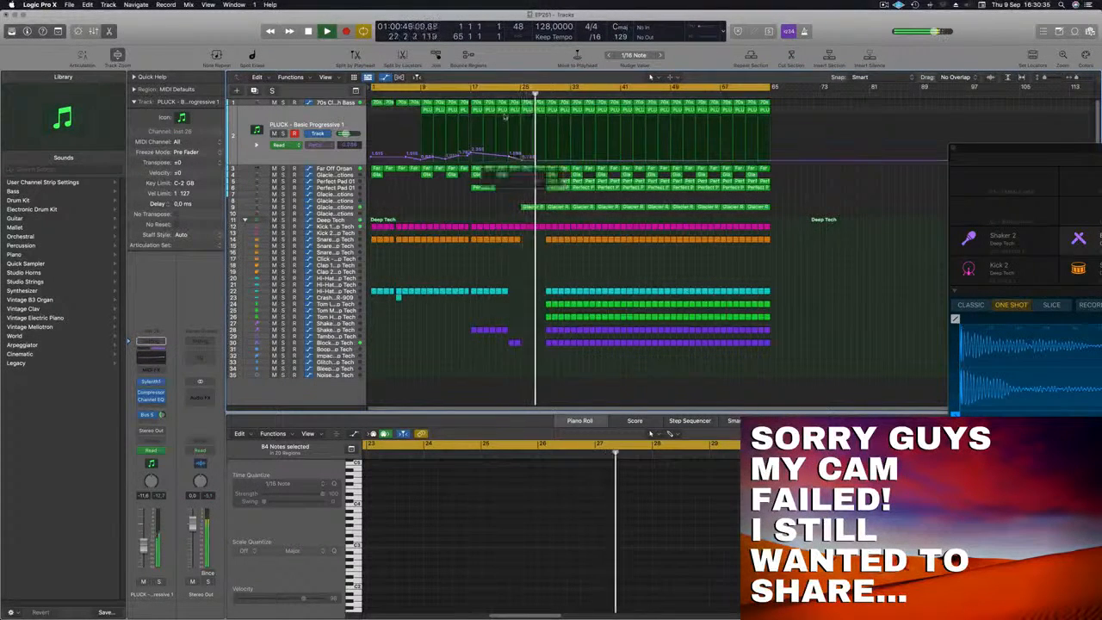
Step: Replace the Glacier Reflections region on track 9 at bar 25 with copies of the Perfect Pad 01 regions on tracks 5 and 6
left_click(532, 207)
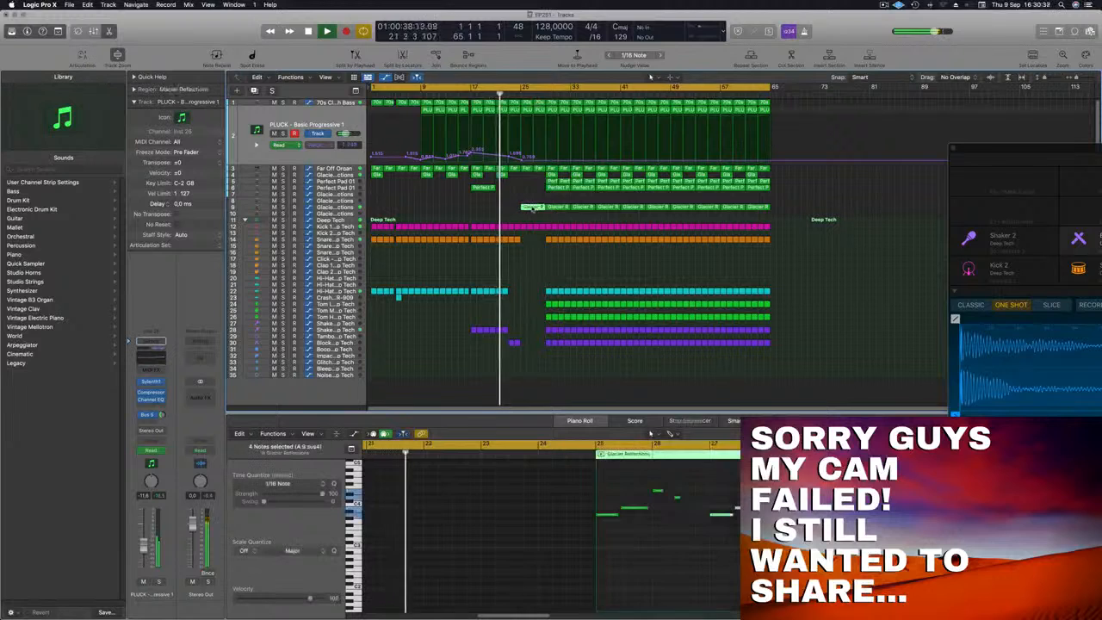
key("Delete")
left_click_drag(486, 187, 516, 198)
left_click(551, 182)
left_click(563, 181, "shift")
scroll(516, 198, "down", 2)
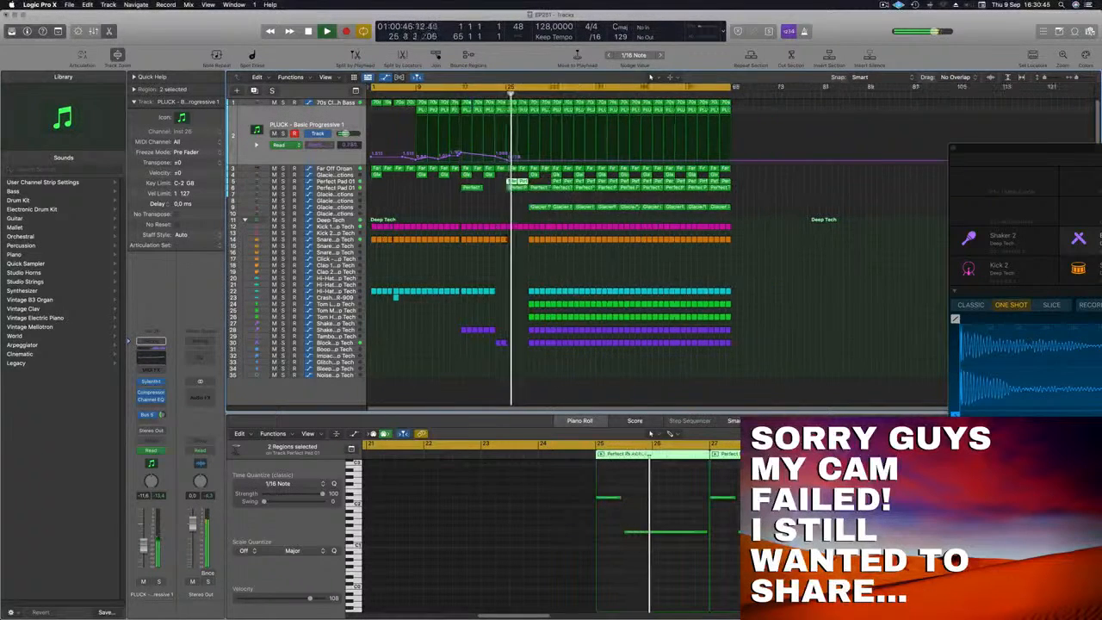
scroll(516, 198, "up", 3)
scroll(516, 198, "down", 3)
scroll(537, 115, "up", 2)
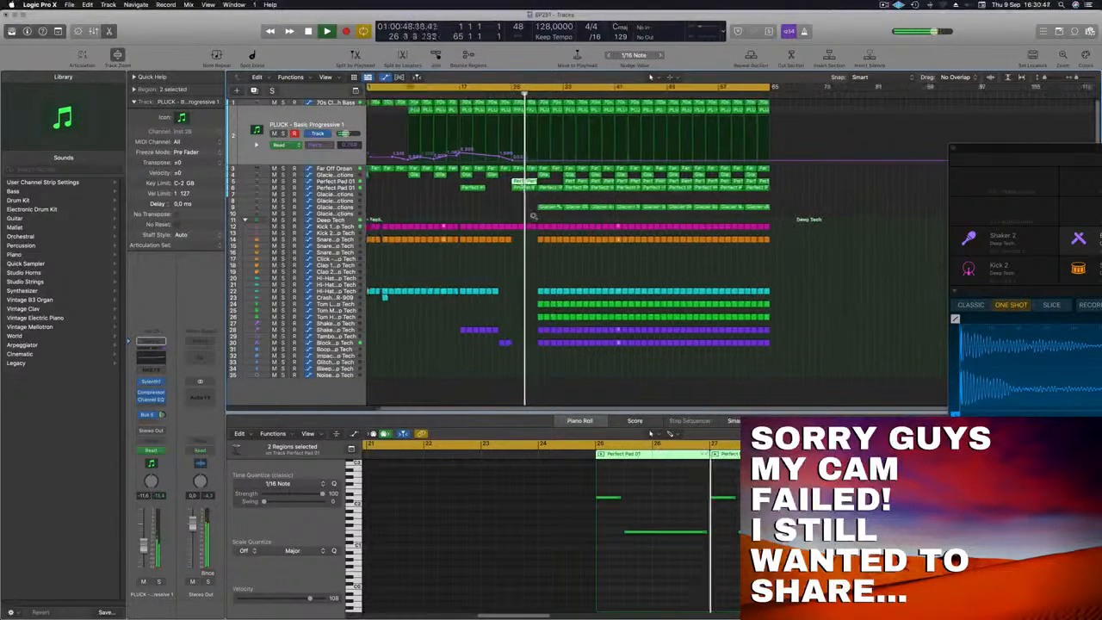
Step: Replay the transition into bar 25 and examine how the Perfect Pad 01 part on track 6 sounds through to bar 29
left_click(502, 96)
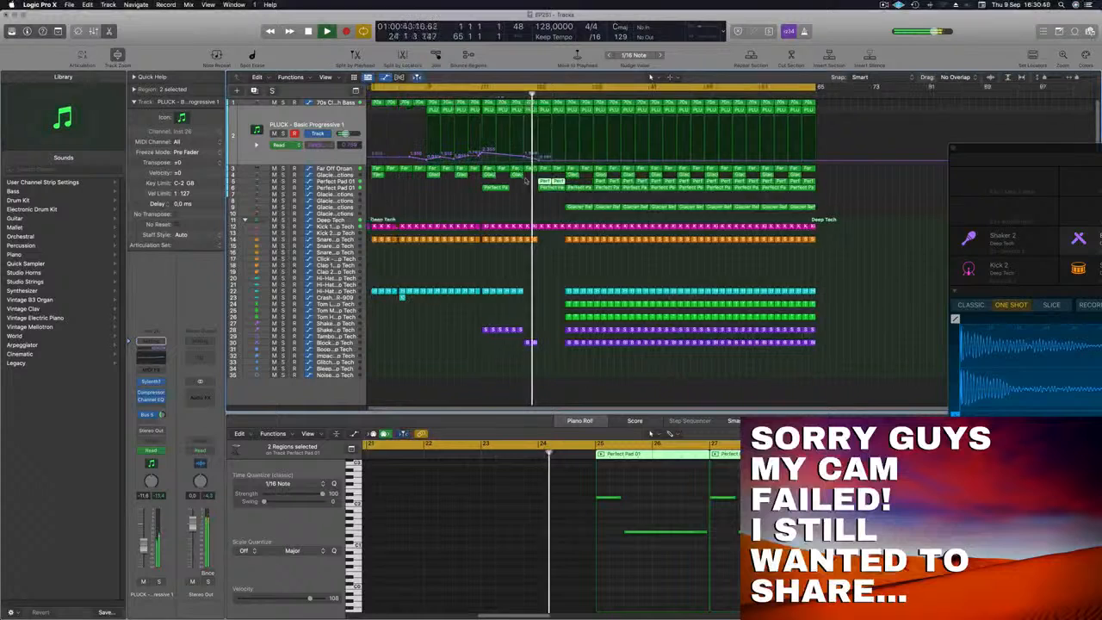
left_click(549, 188)
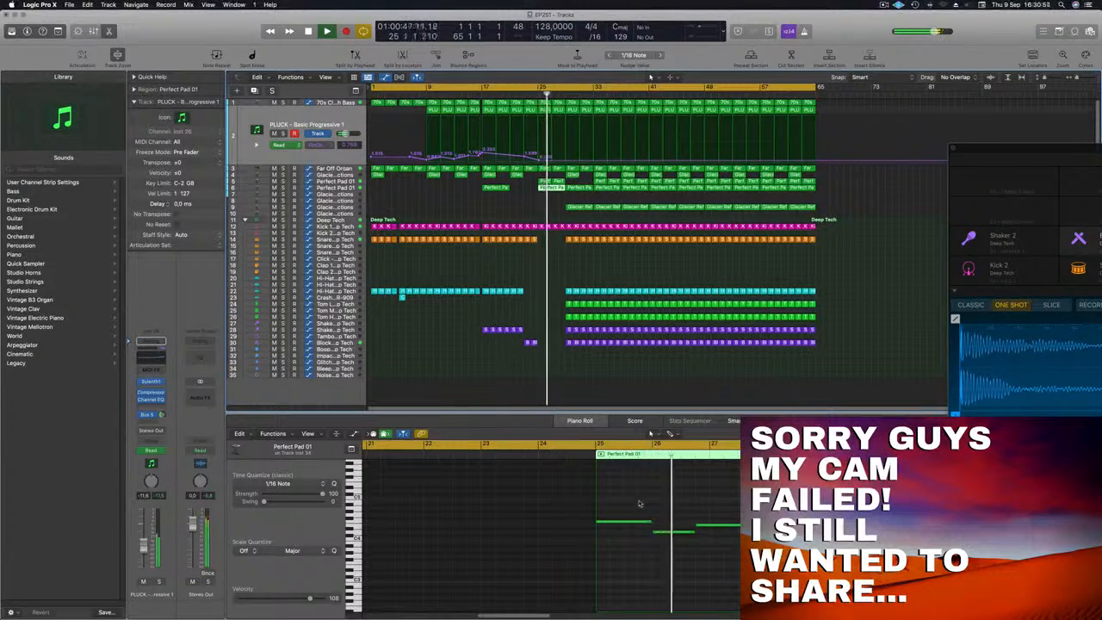
scroll(641, 504, "left", 2)
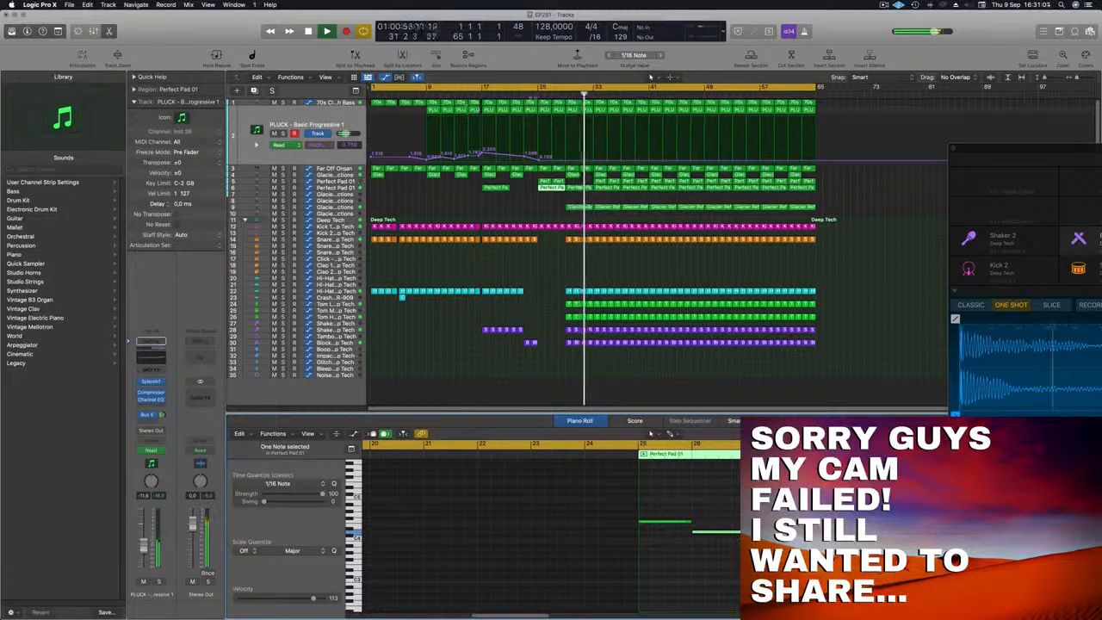
left_click(531, 97)
left_click(483, 202)
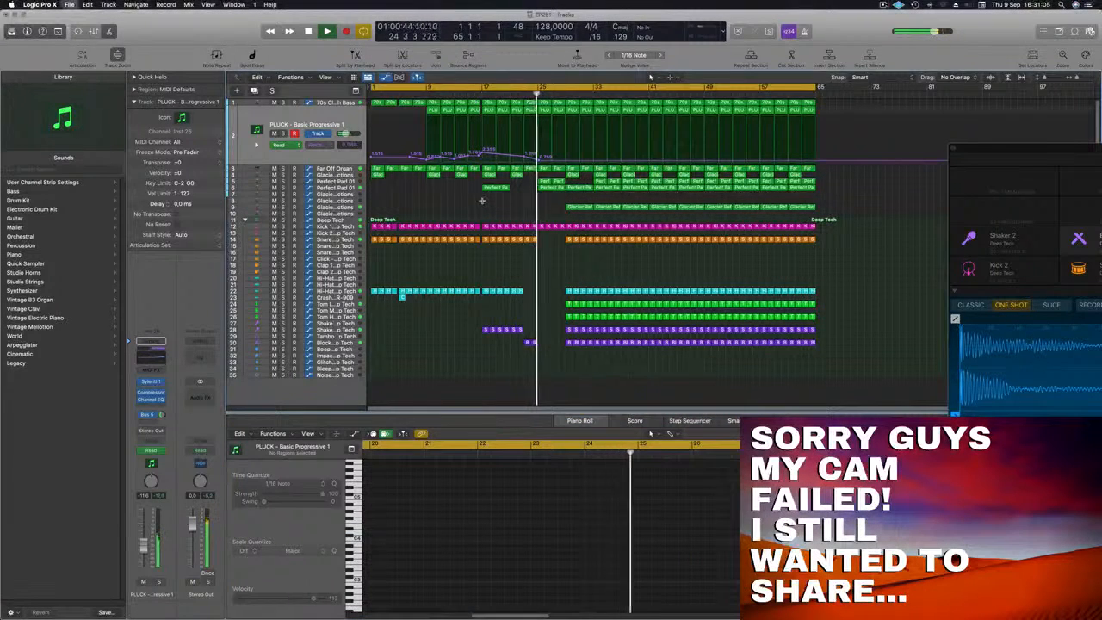
scroll(479, 207, "down", 3)
scroll(473, 209, "up", 5)
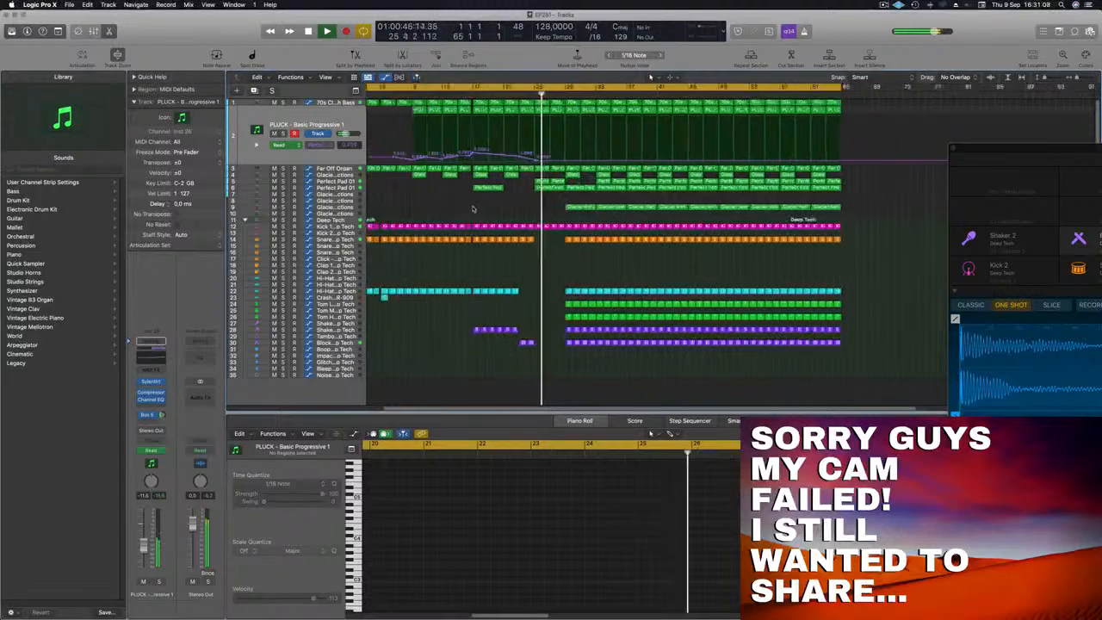
scroll(475, 209, "up", 3)
scroll(482, 211, "down", 4)
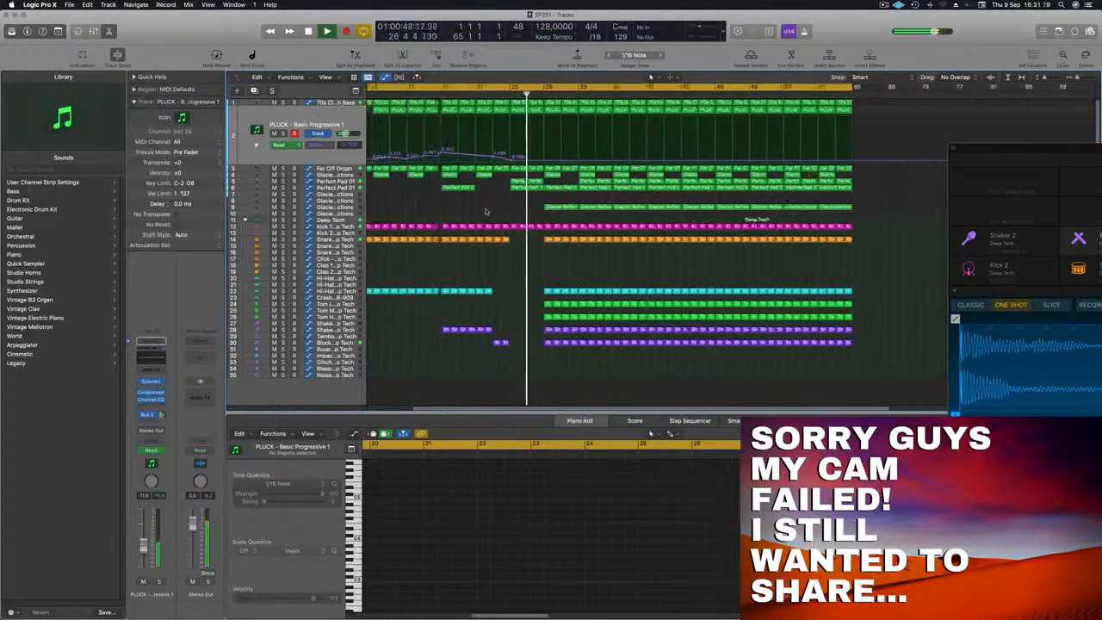
scroll(485, 210, "down", 2)
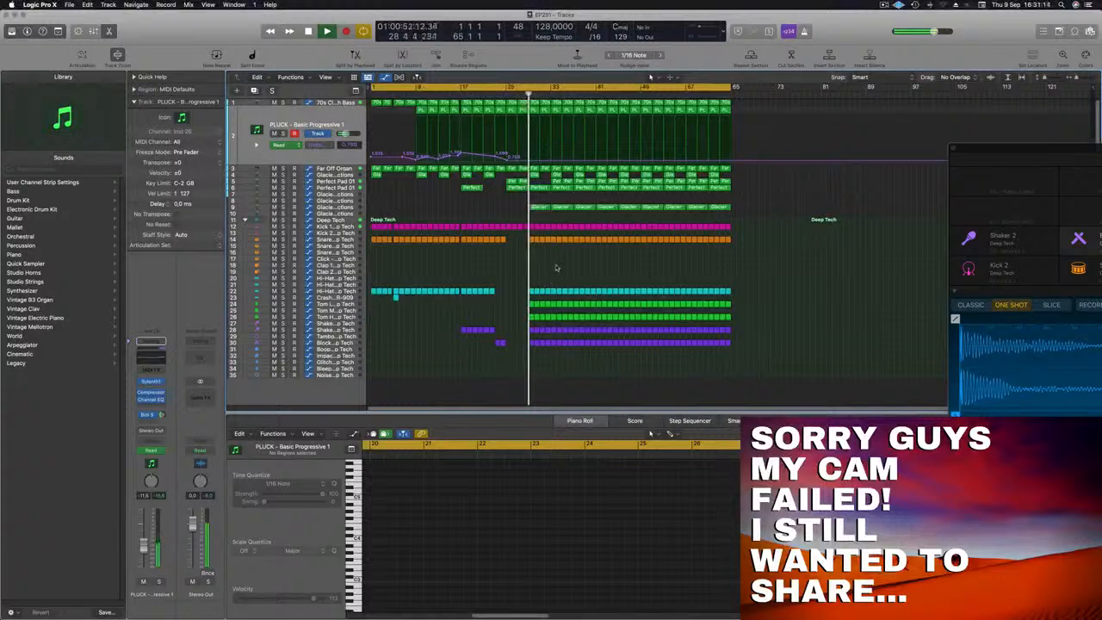
scroll(551, 265, "up", 3)
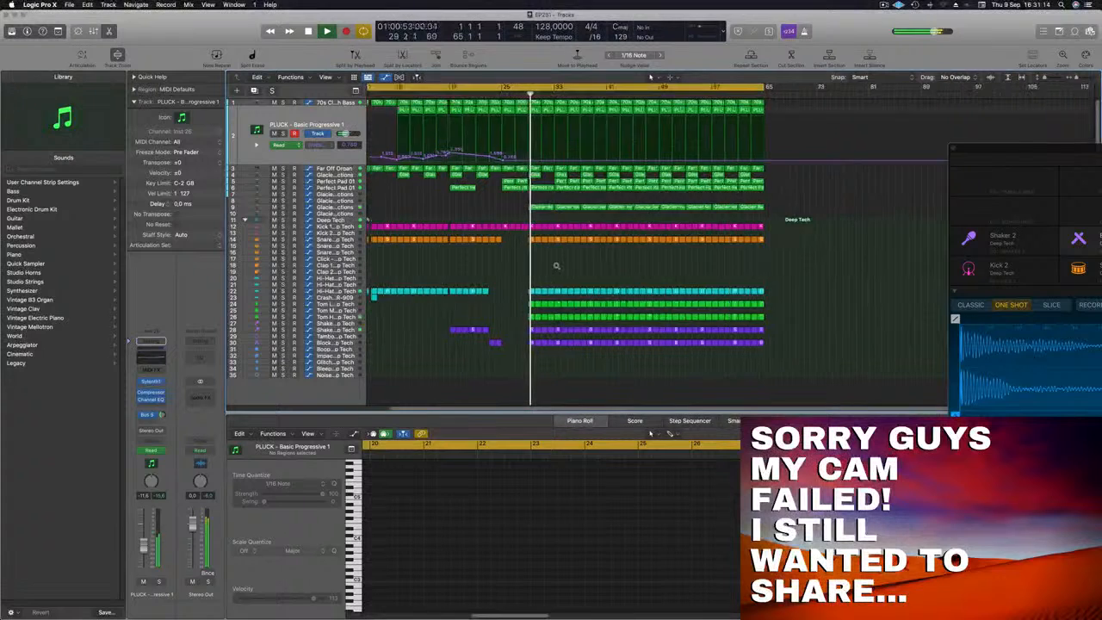
Step: Delete the kick region at bar 28 and the Glacier Reflections regions on track 9 from bar 29 up to bar 37
left_click(519, 227)
left_click(464, 97)
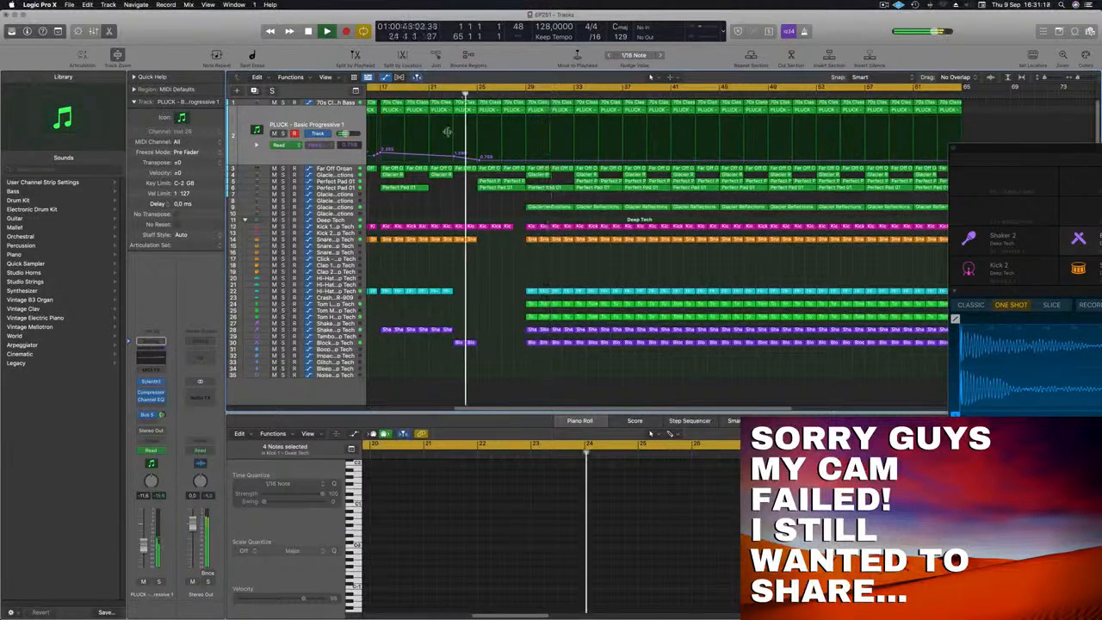
left_click_drag(555, 199, 592, 207)
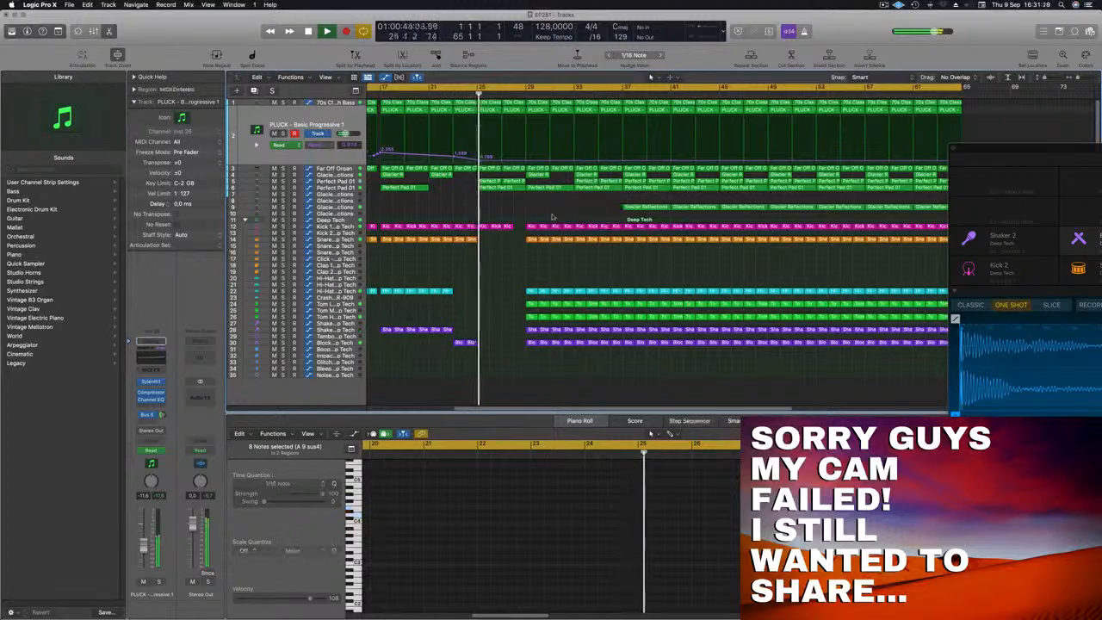
key("Delete")
Step: Delete the kick, snare, hi-hat, tom, shaker and block regions from bar 37 up to bar 41
left_click(555, 216, "ctrl+alt")
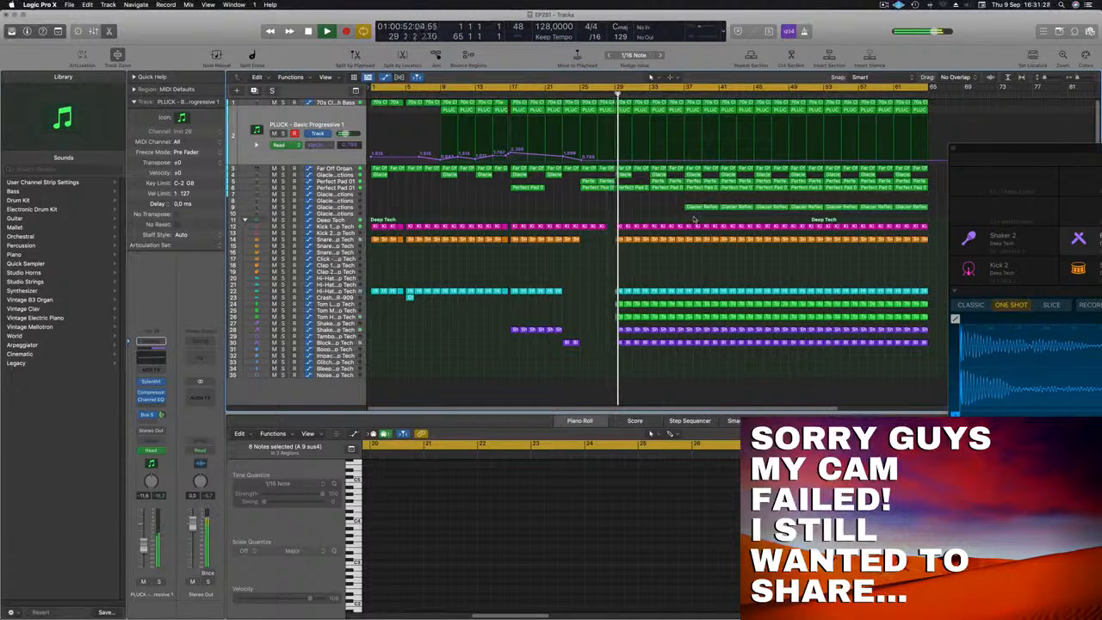
left_click_drag(691, 222, 717, 351)
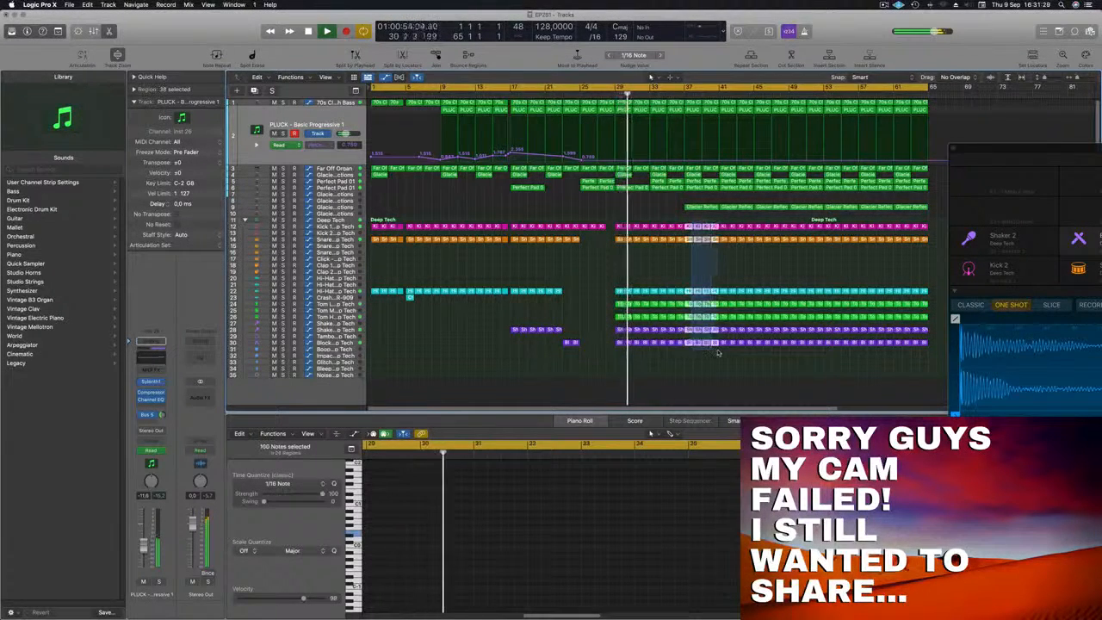
key("Delete")
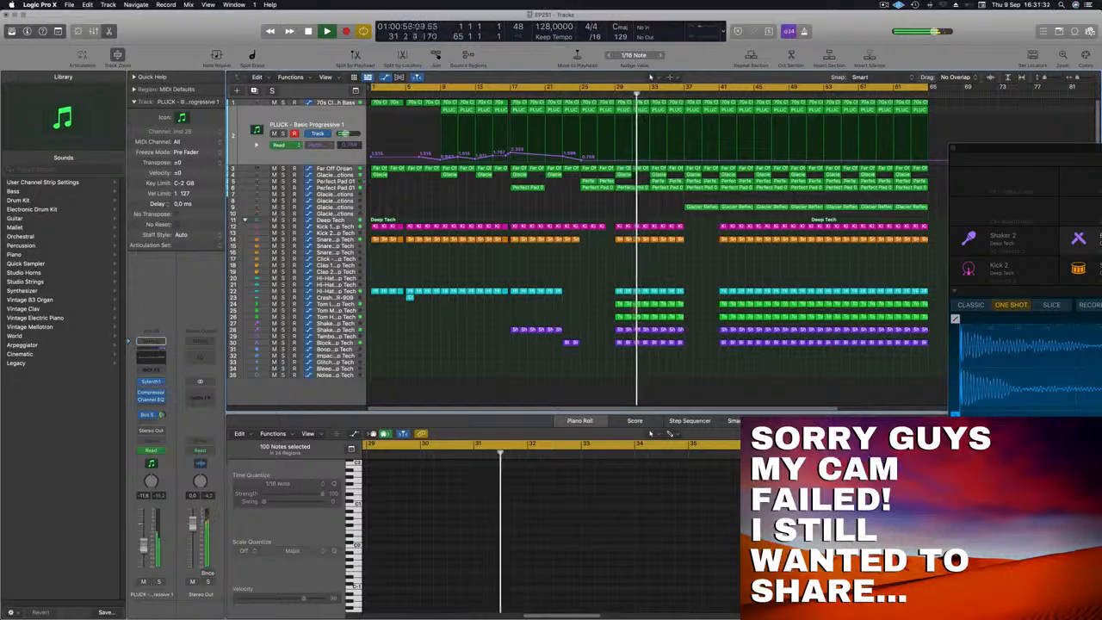
Step: Examine the Glacier Reflections and Perfect Pad 01 regions that start at bar 37 while the section plays
key("super+Left")
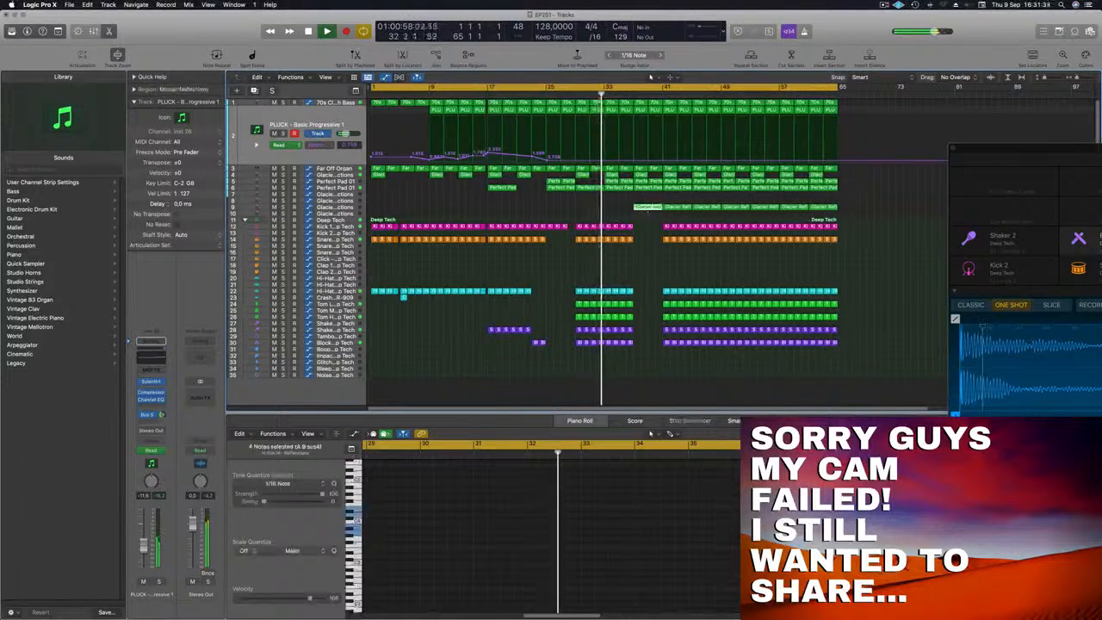
mouse_move(643, 209)
left_mouse_down()
mouse_move(613, 213)
mouse_move(642, 212)
left_mouse_up()
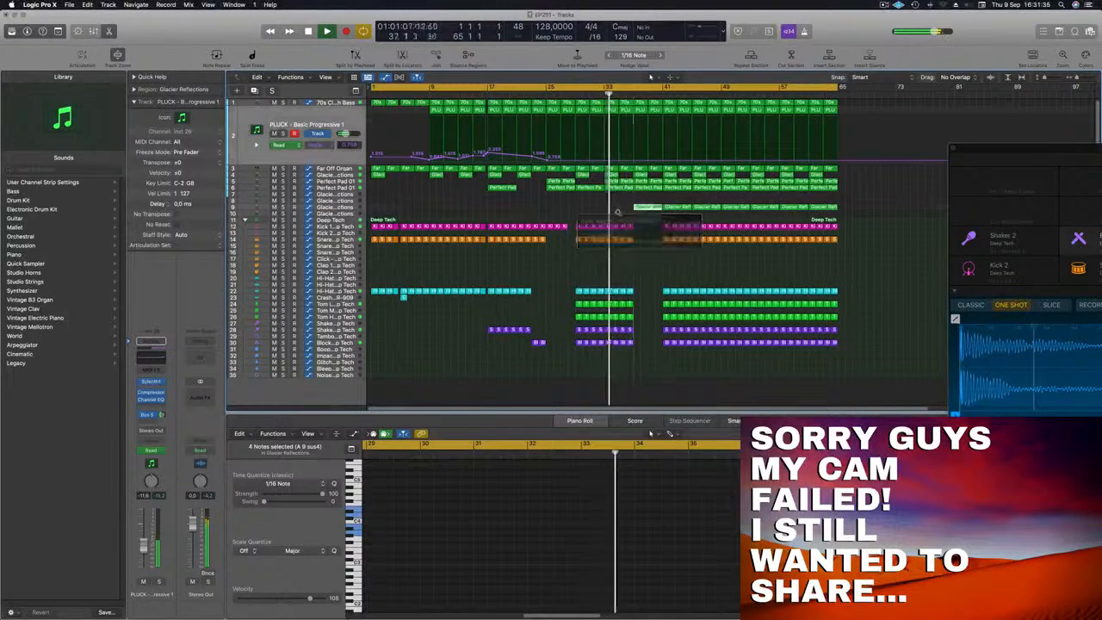
key("super+Left")
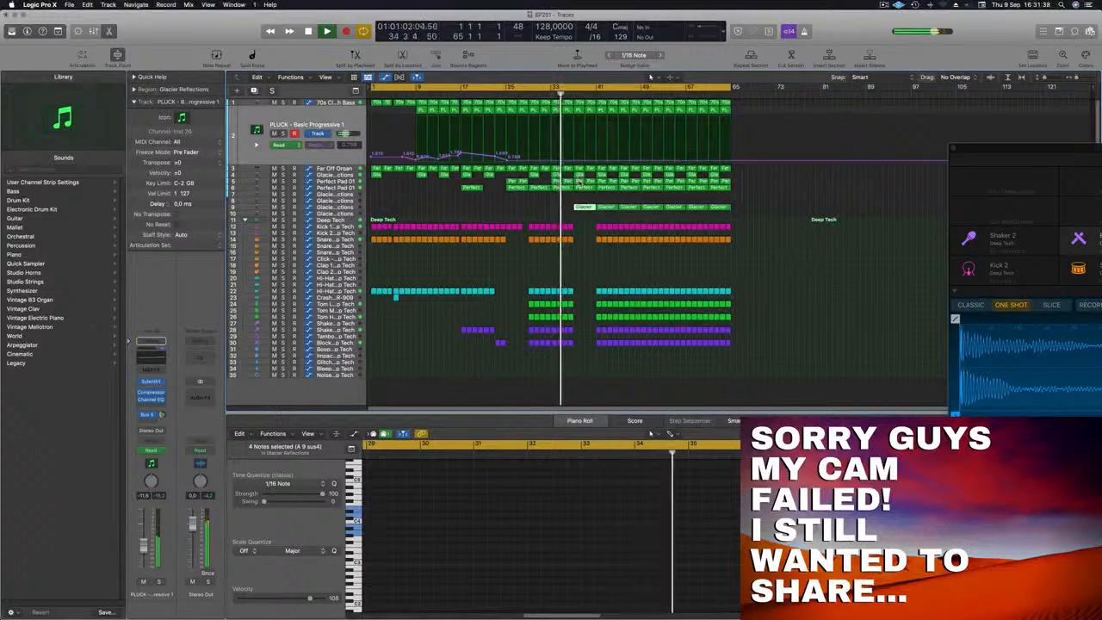
left_click(579, 182)
key("super+Right")
key("super+Right")
key("super+Right")
key("super+Right")
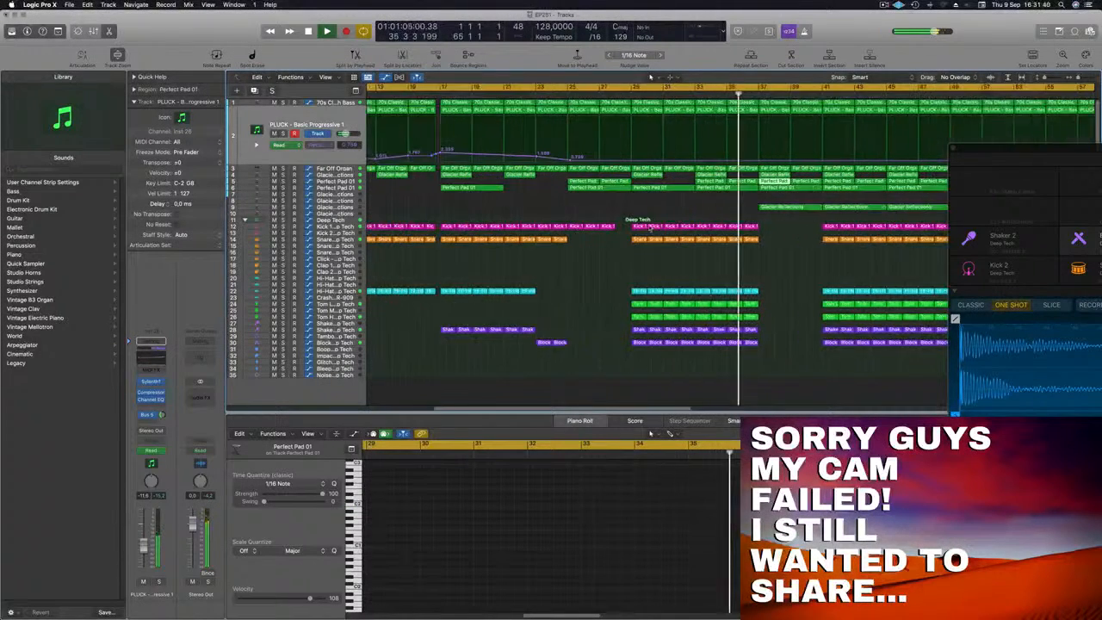
scroll(656, 222, "right", 2)
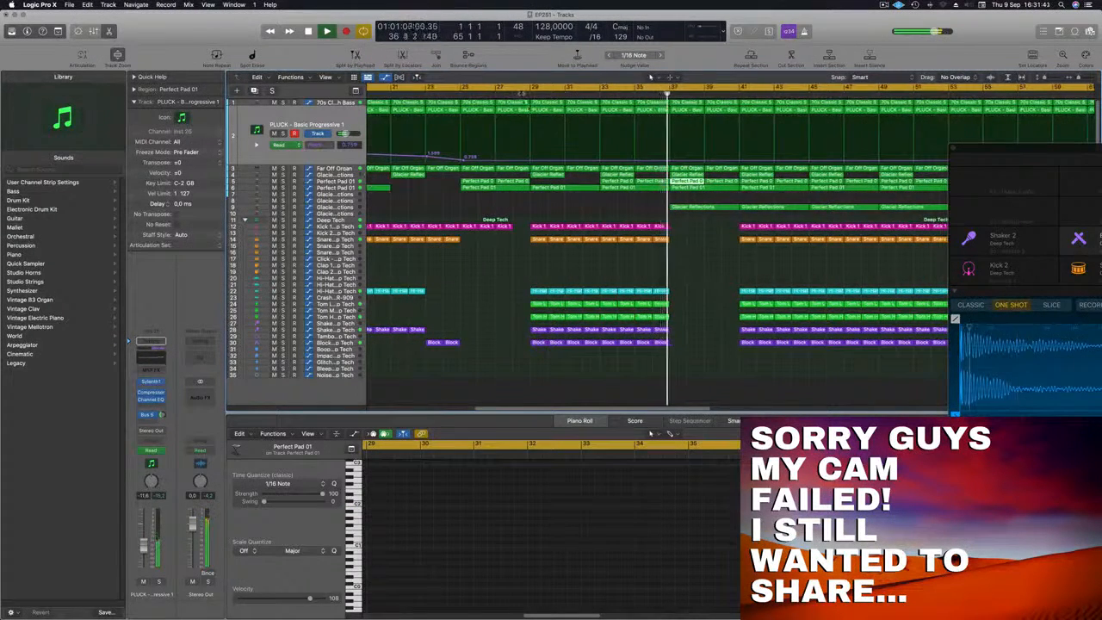
Step: Automate the pluck's filter cutoff to rise from bar 29 to 33, drop back, climb again to bar 37 and drop there
left_click(519, 92)
left_click(530, 161)
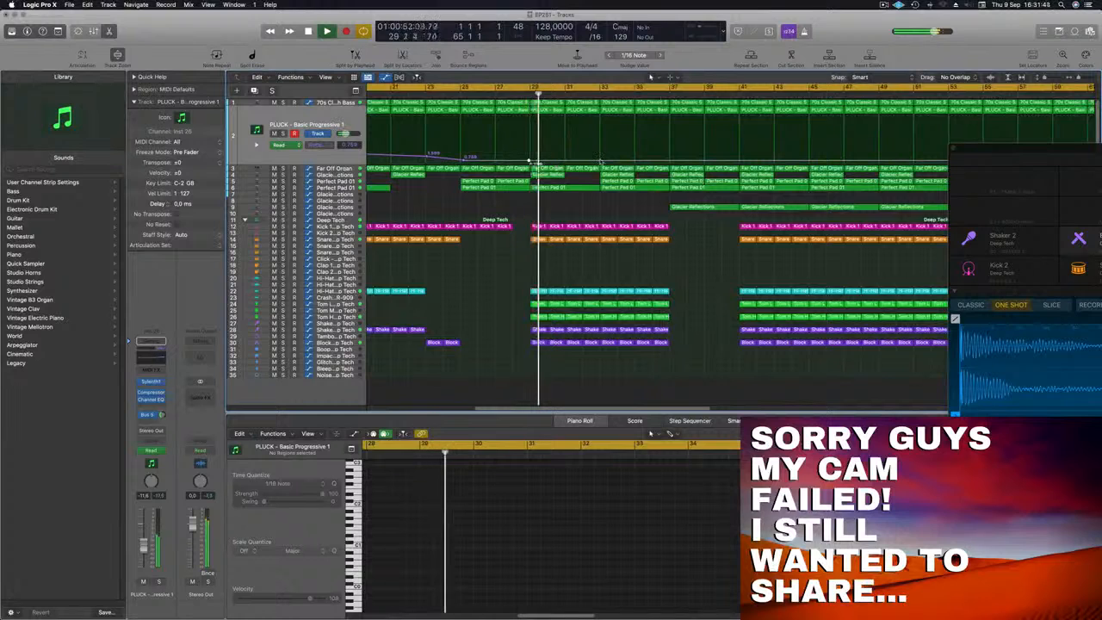
left_click(600, 162)
mouse_move(601, 161)
left_mouse_down()
mouse_move(601, 148)
mouse_move(601, 159)
left_mouse_up()
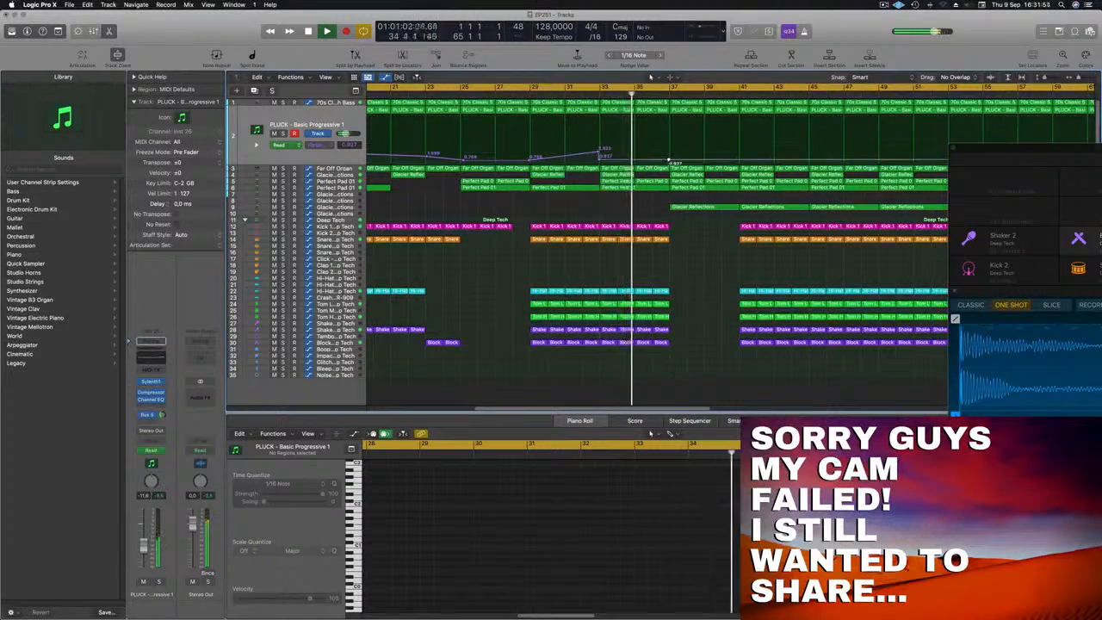
left_click(669, 147)
left_click_drag(669, 147, 670, 158)
Step: Replay the lead-in to the bar 37 break and select the Perfect Pad 01 region on track 6 at bar 37
key("super+Left")
key("super+Left")
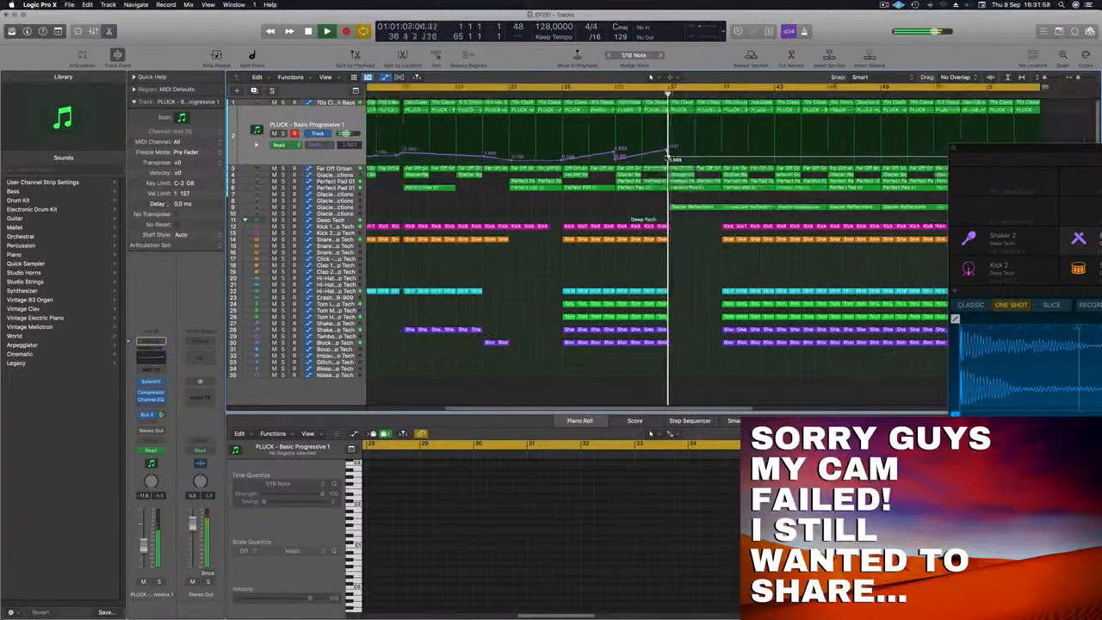
key("super+Left")
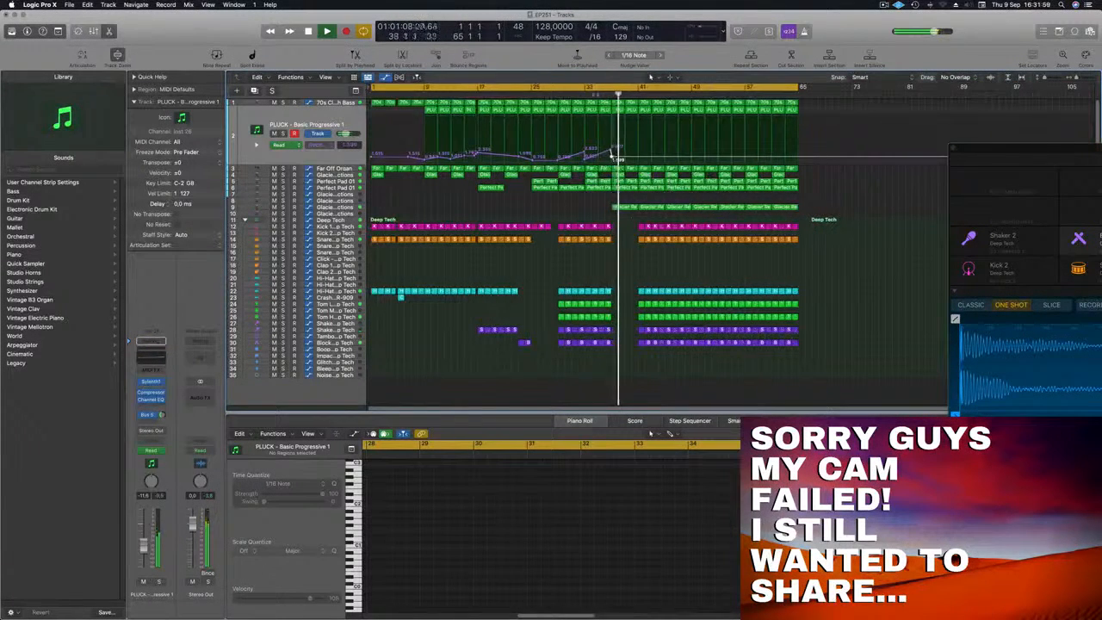
left_click(628, 187)
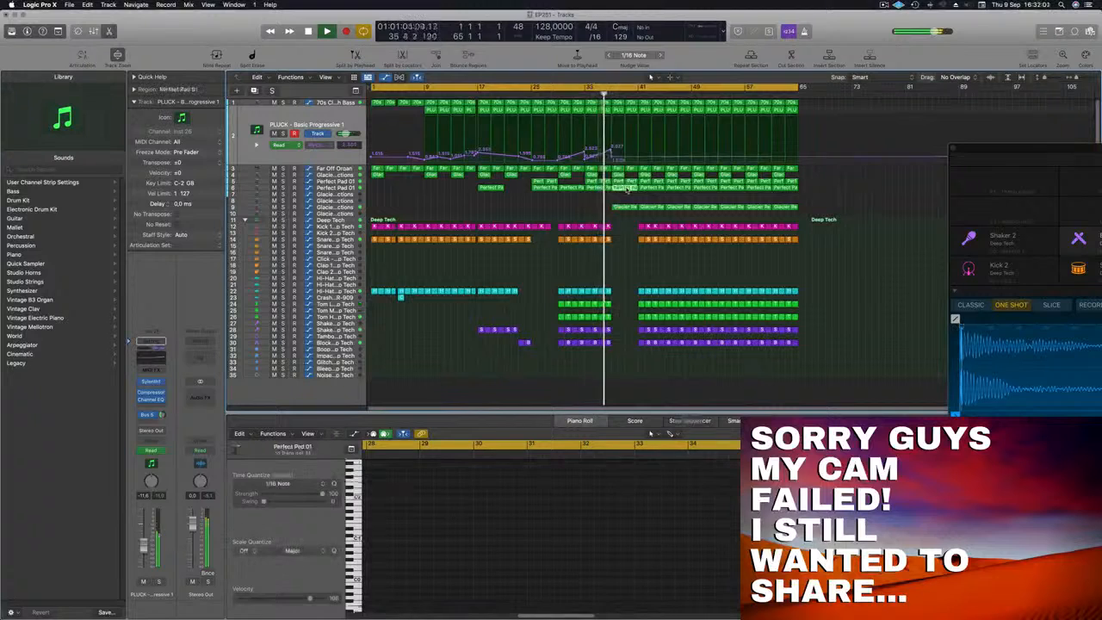
key("super+Left")
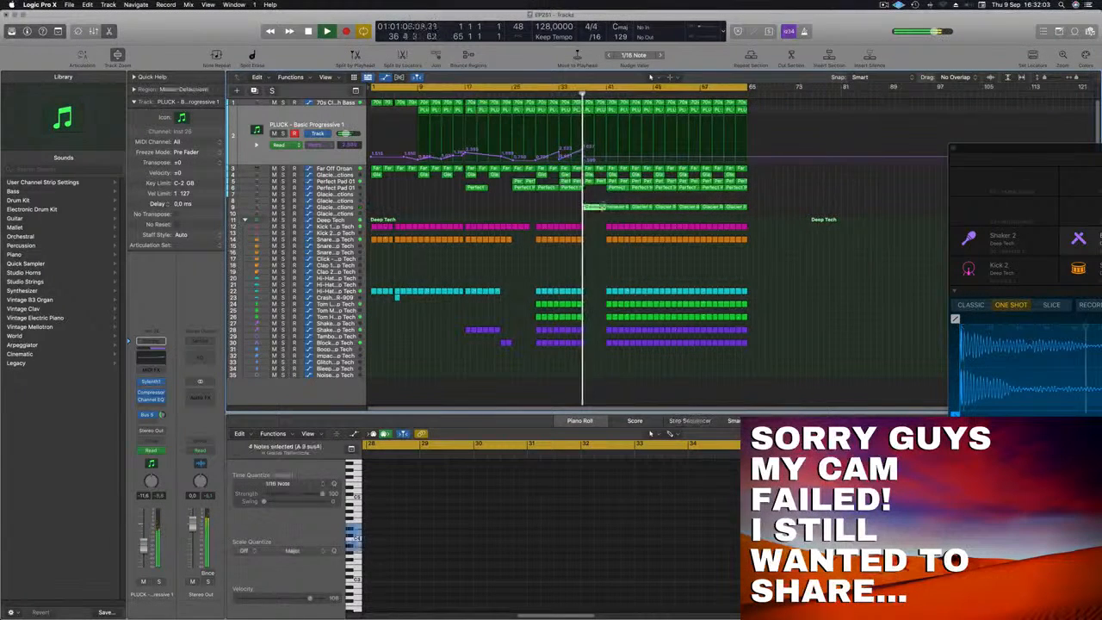